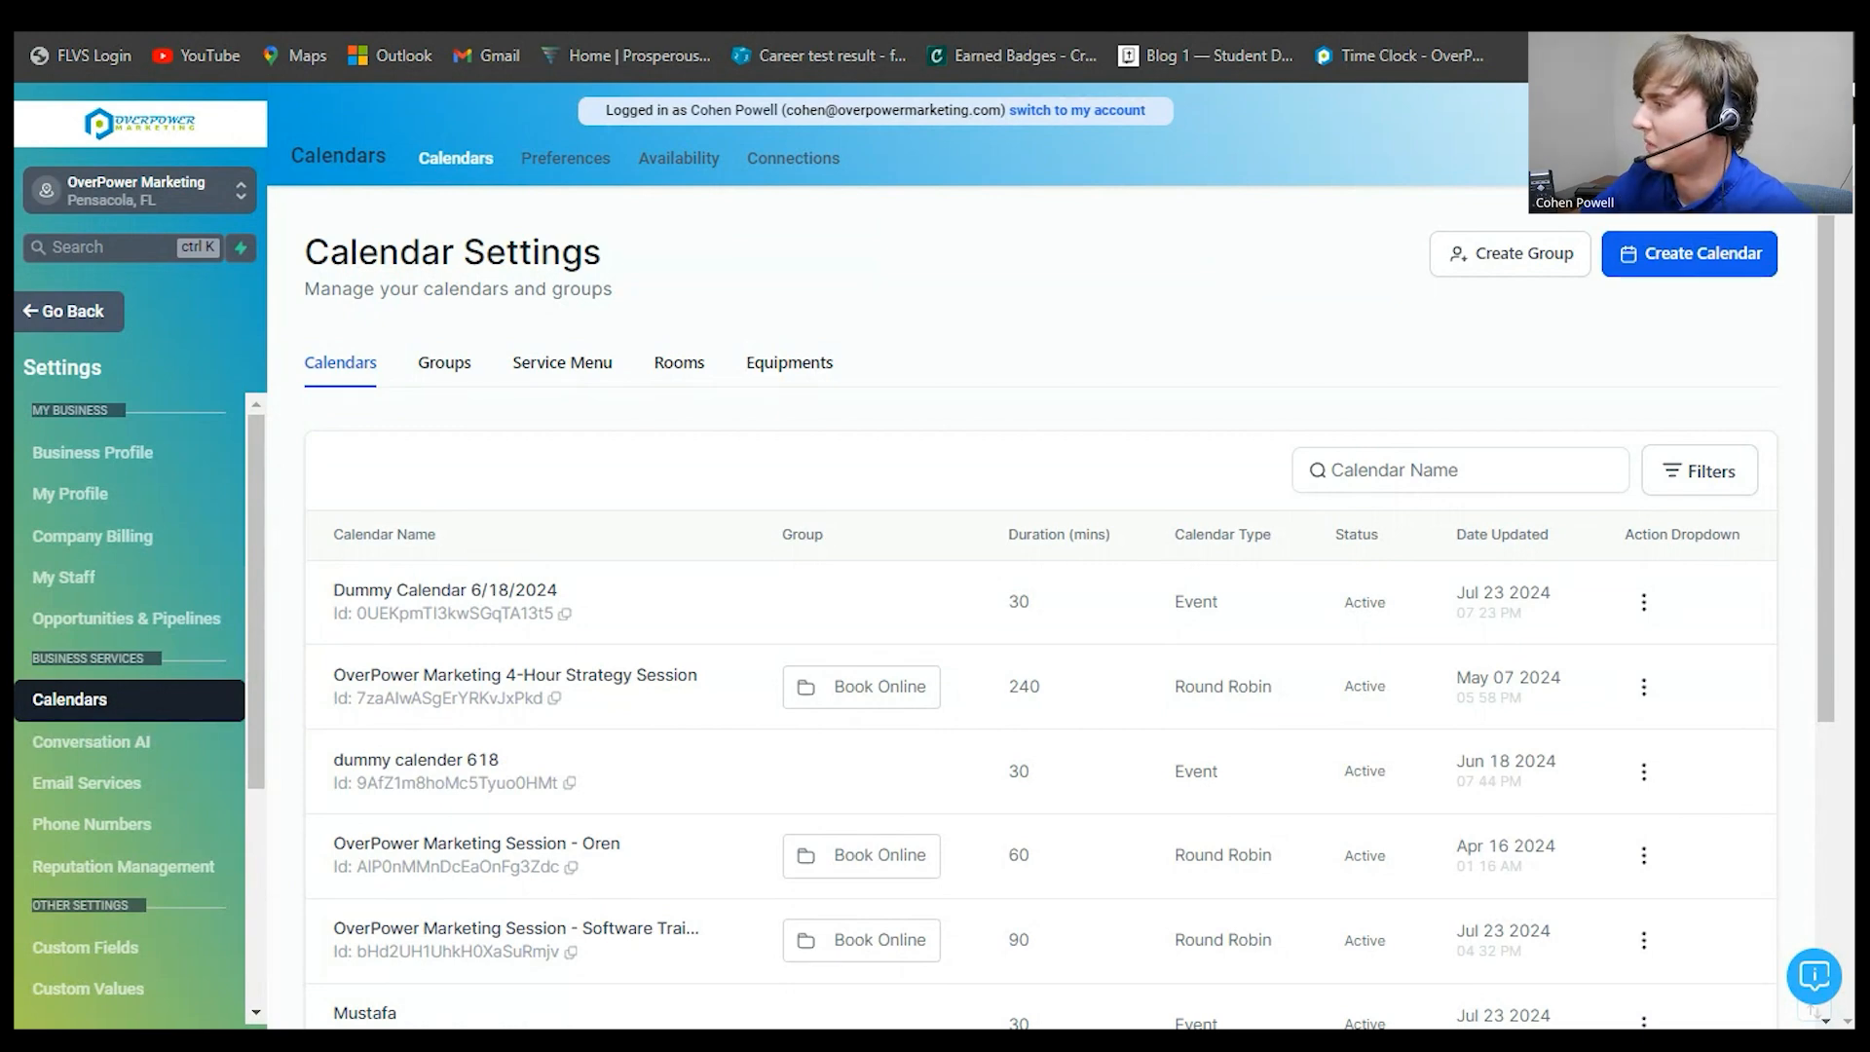
- Start a new calendar to bring up the list of scheduling types
left_click(1690, 253)
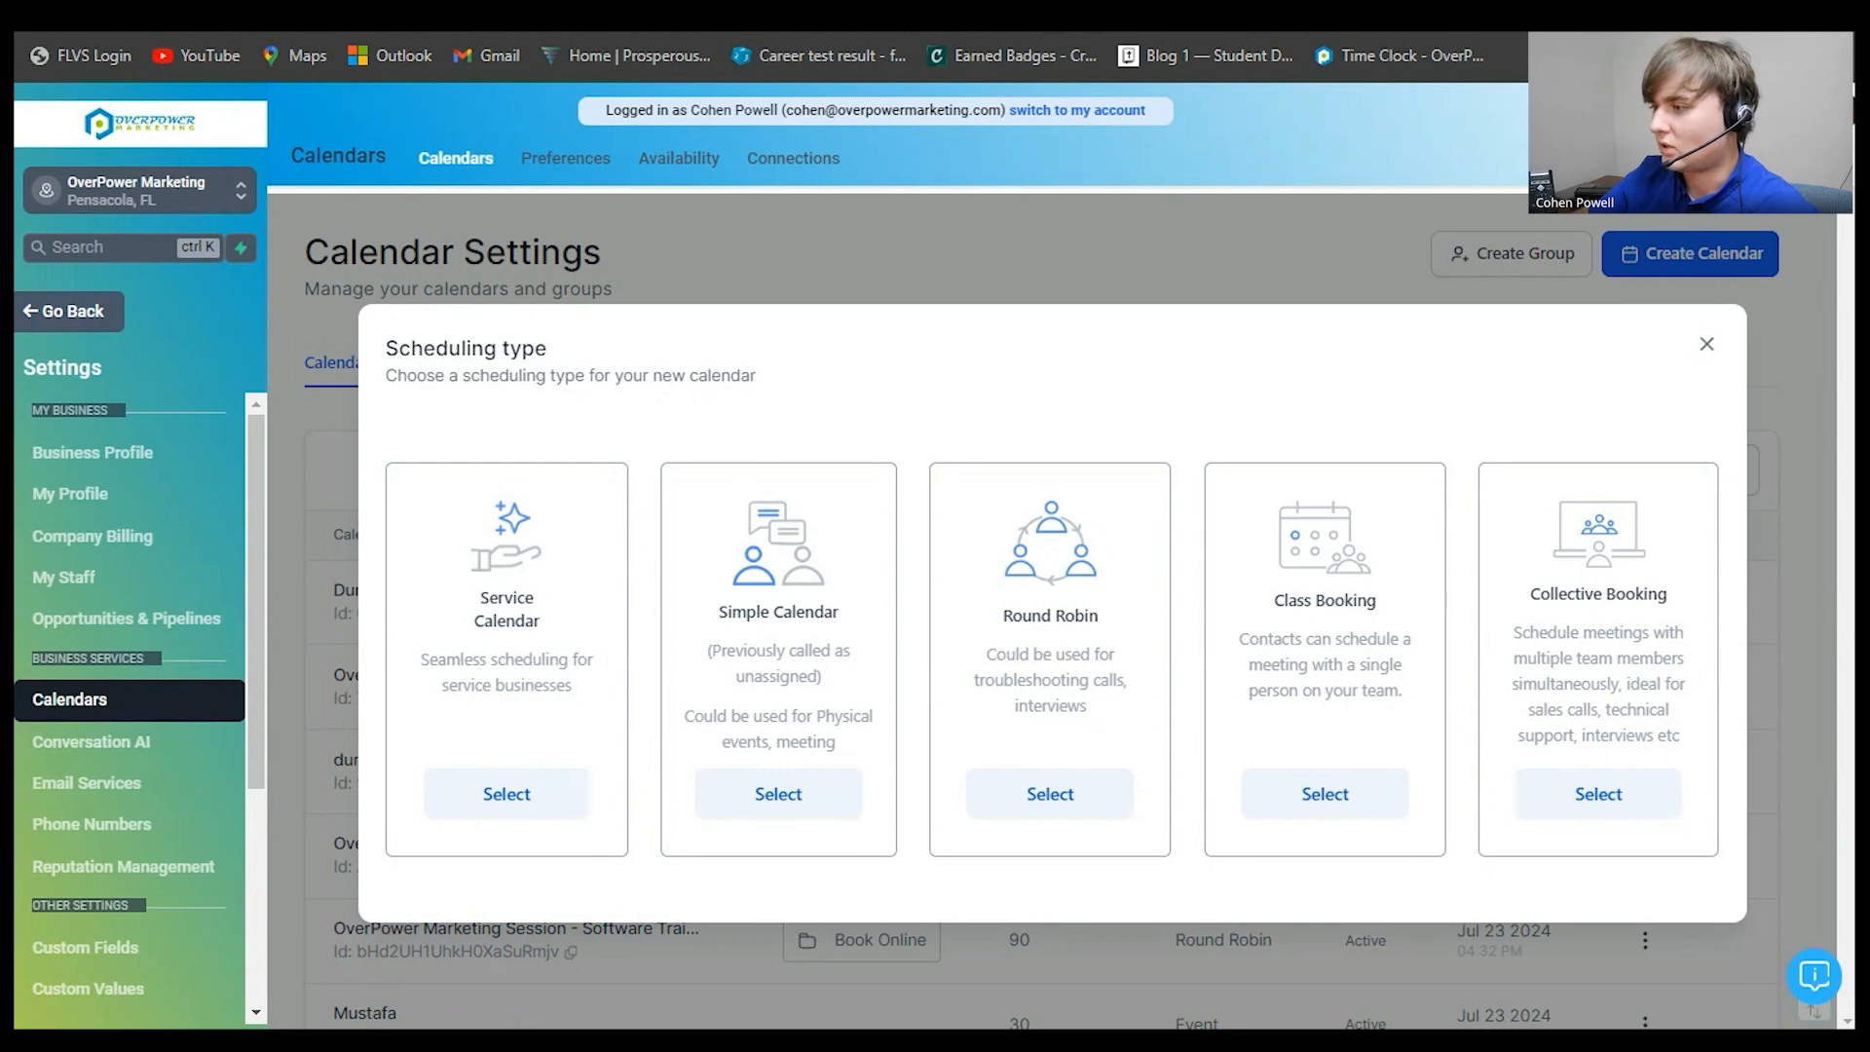
- Choose Simple Calendar and name it '7/23/2024 Dummy Calendar'
left_click(778, 794)
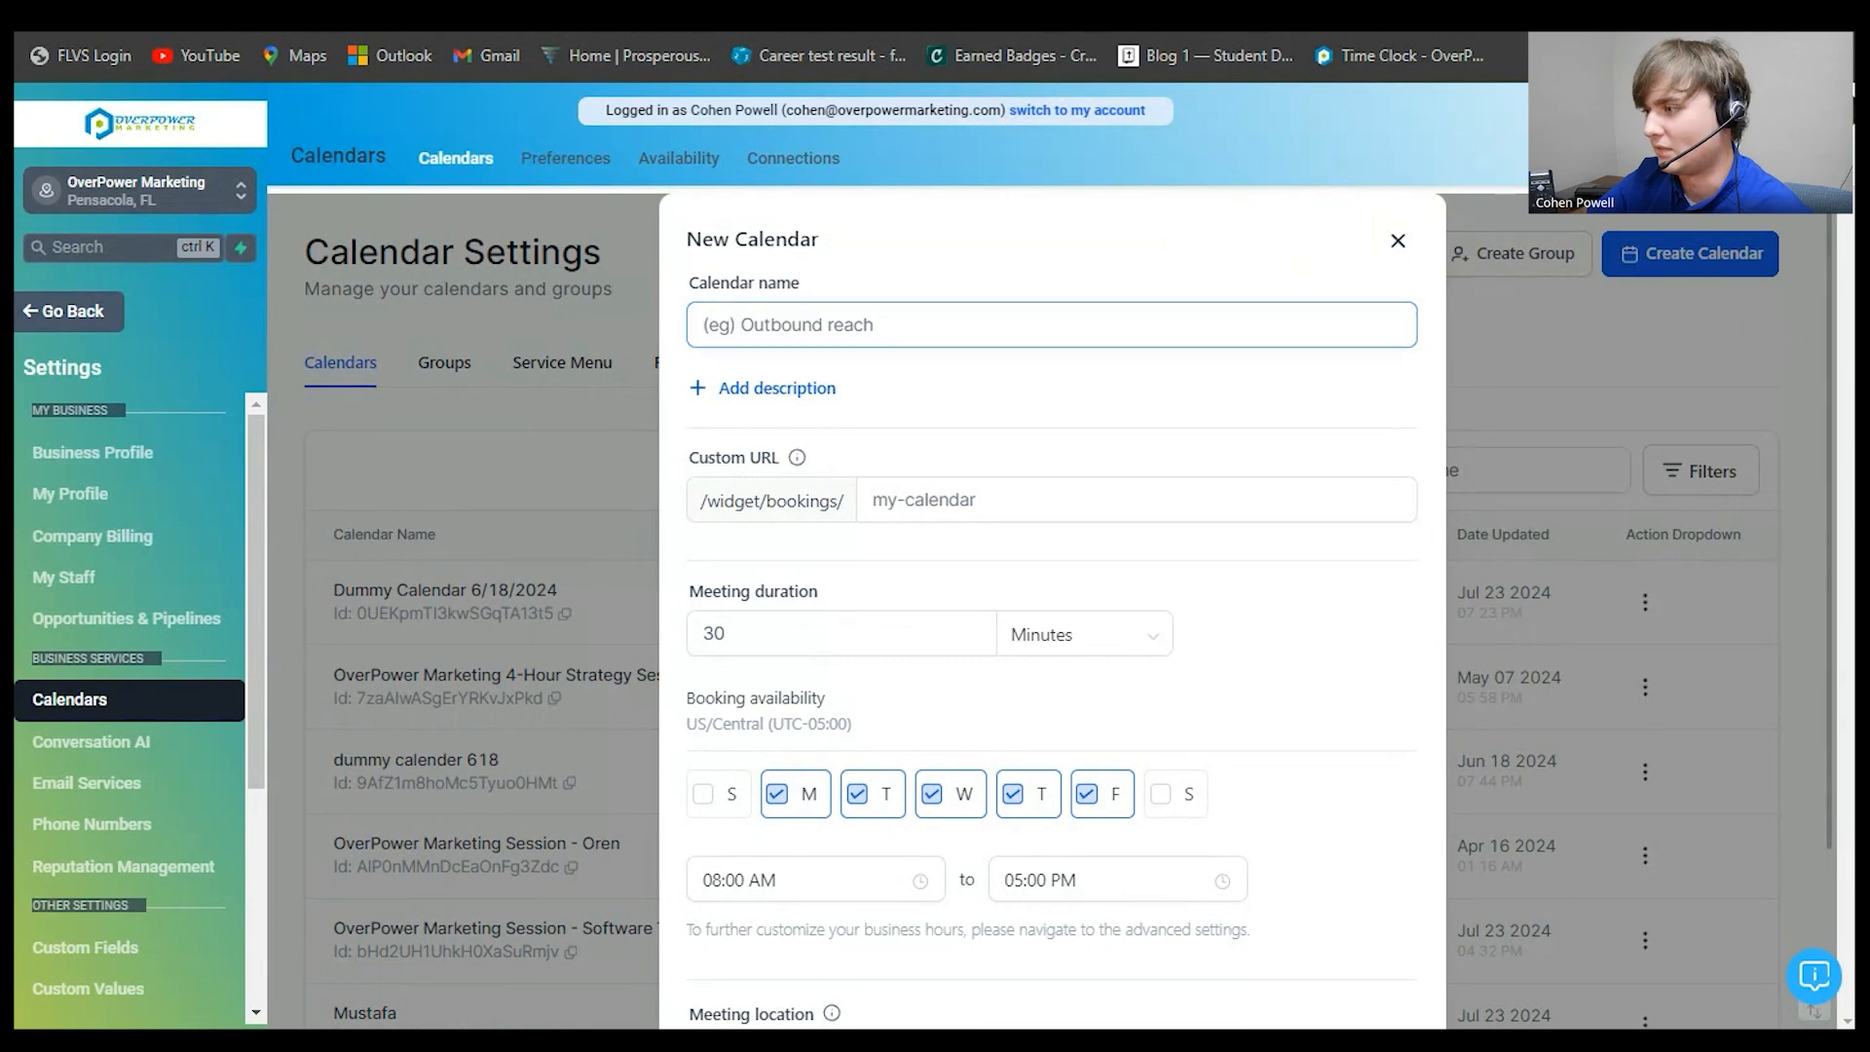
scroll(1052, 634, "down", 3)
scroll(1052, 634, "up", 3)
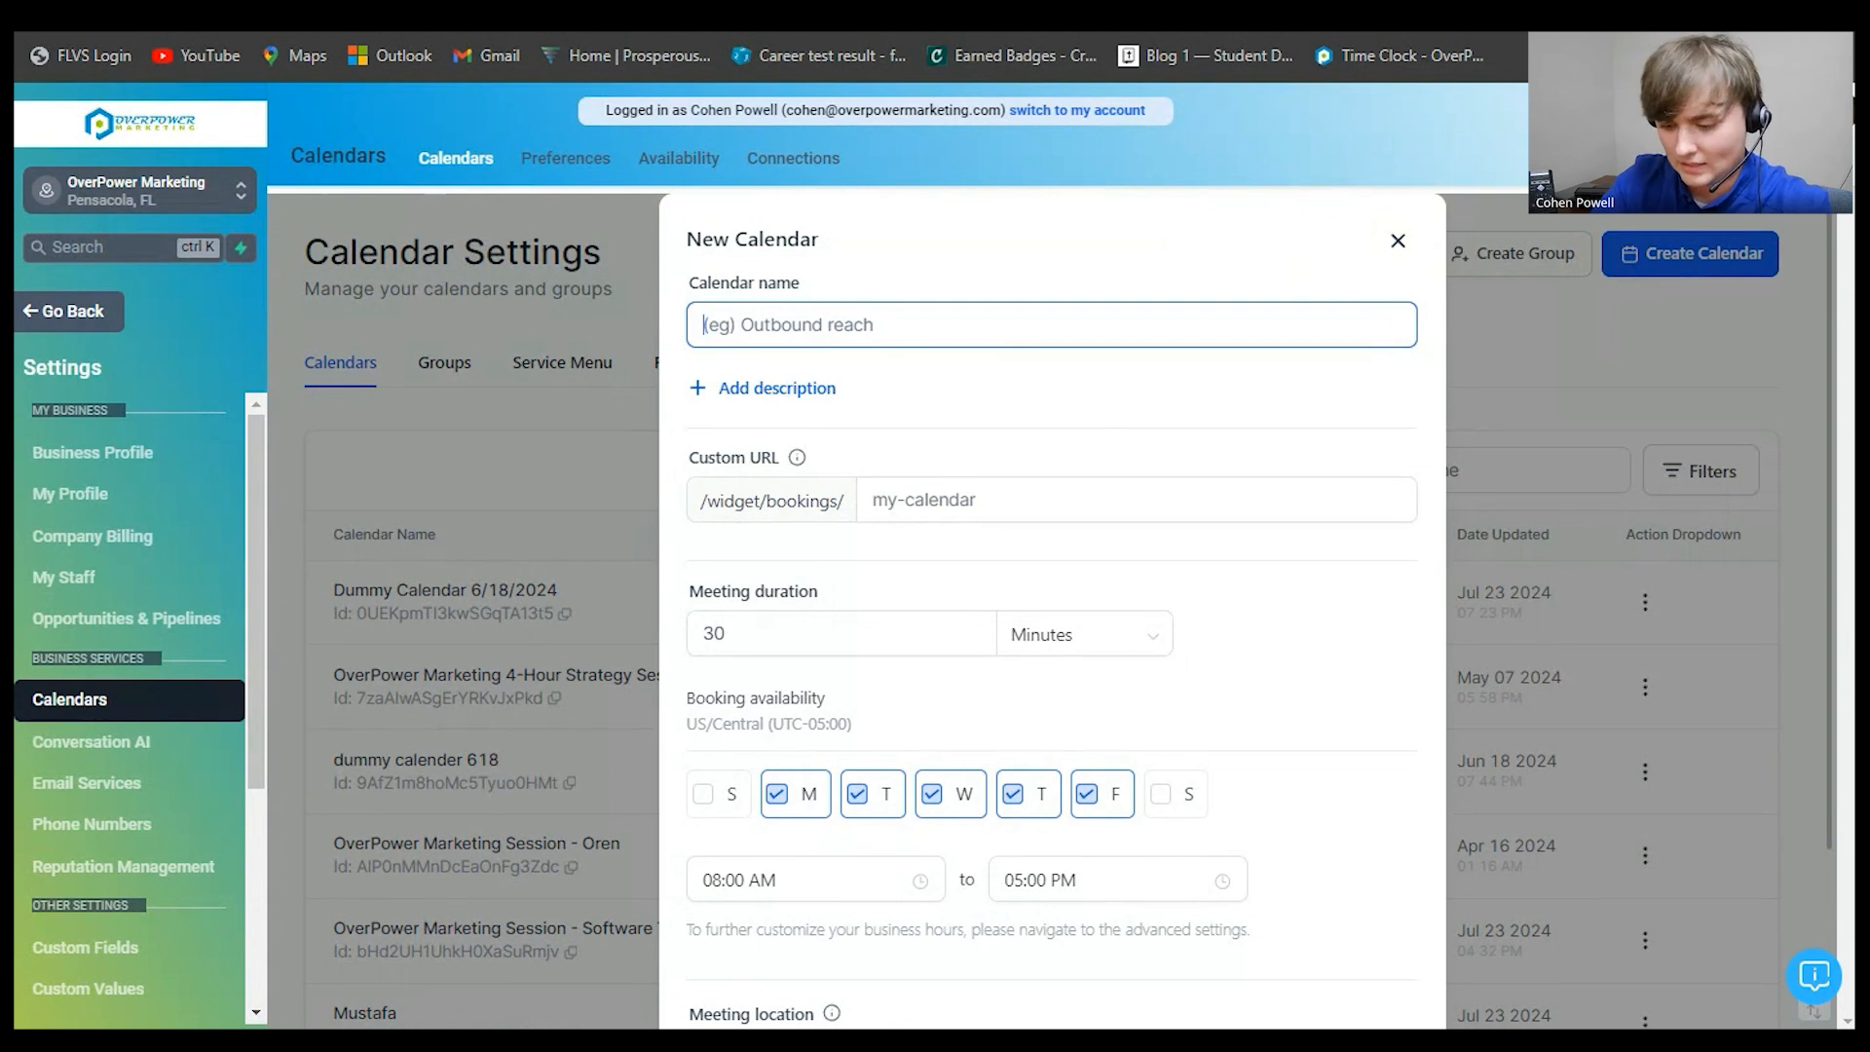
type("7/23/")
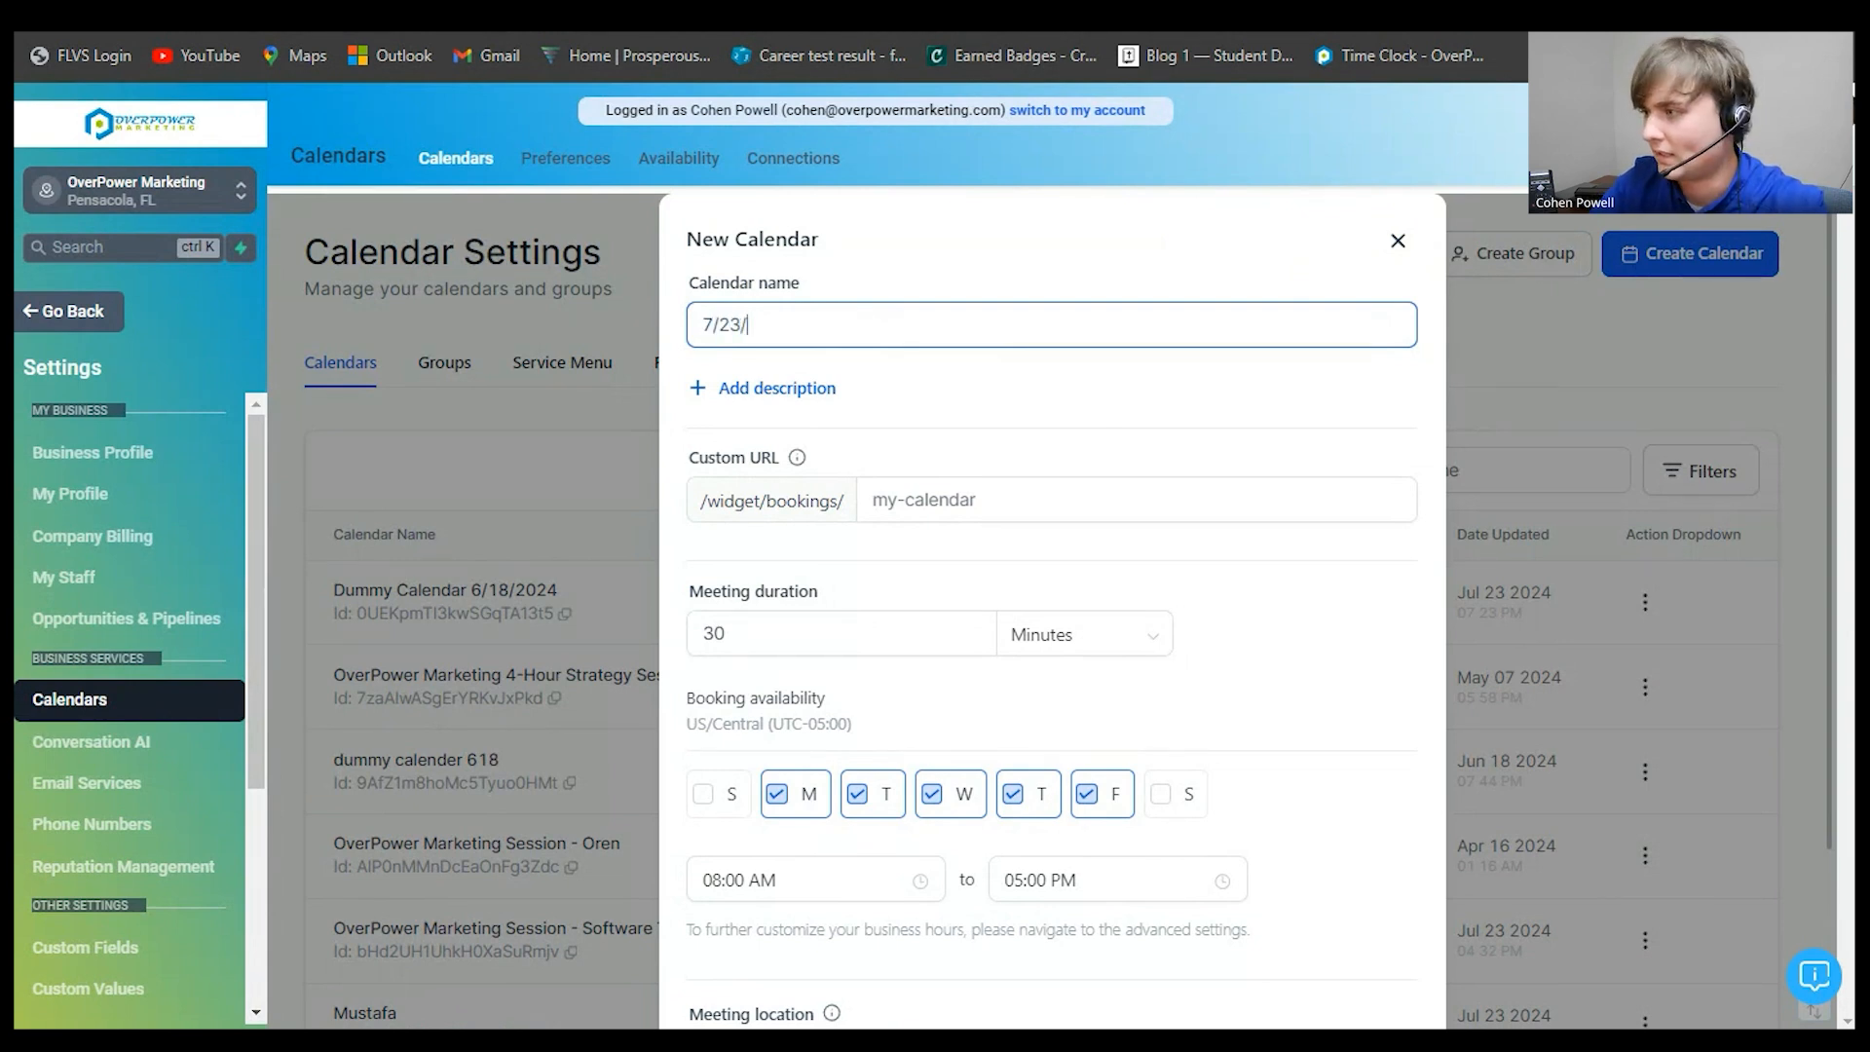
type("2024 ")
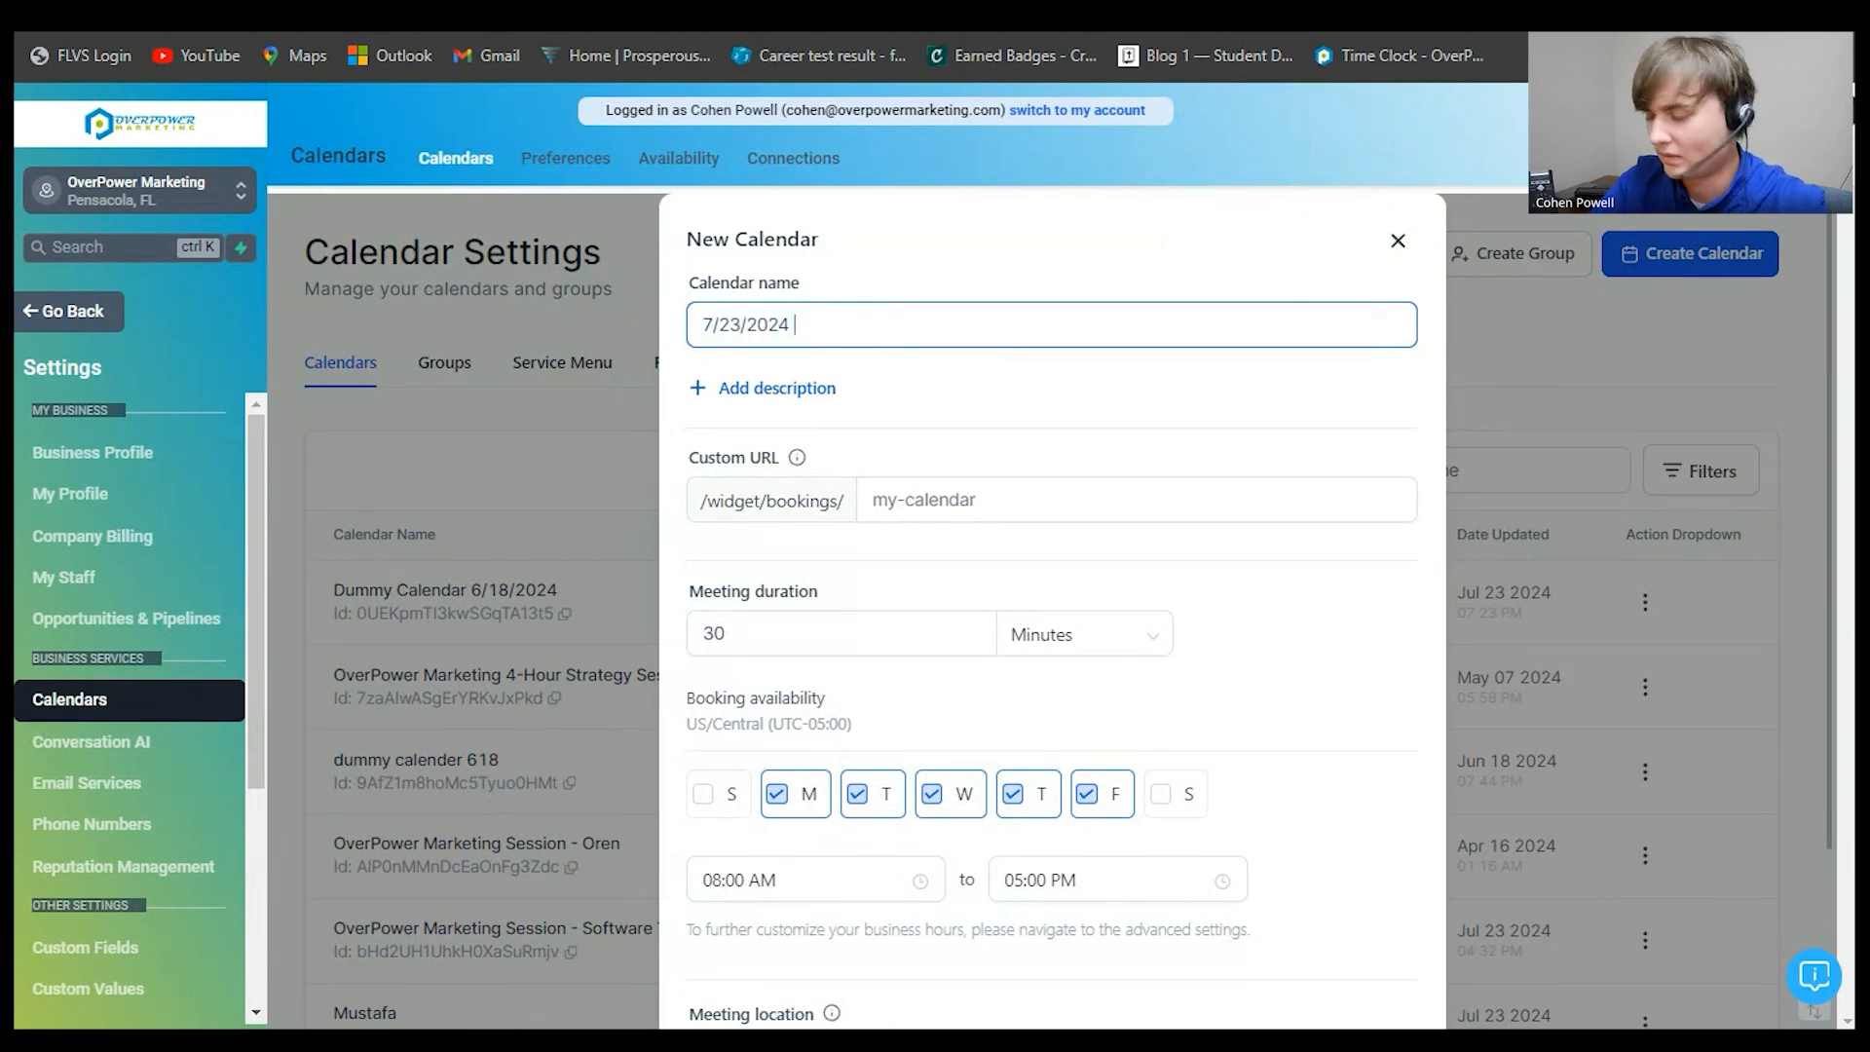
type("Dummy Ca")
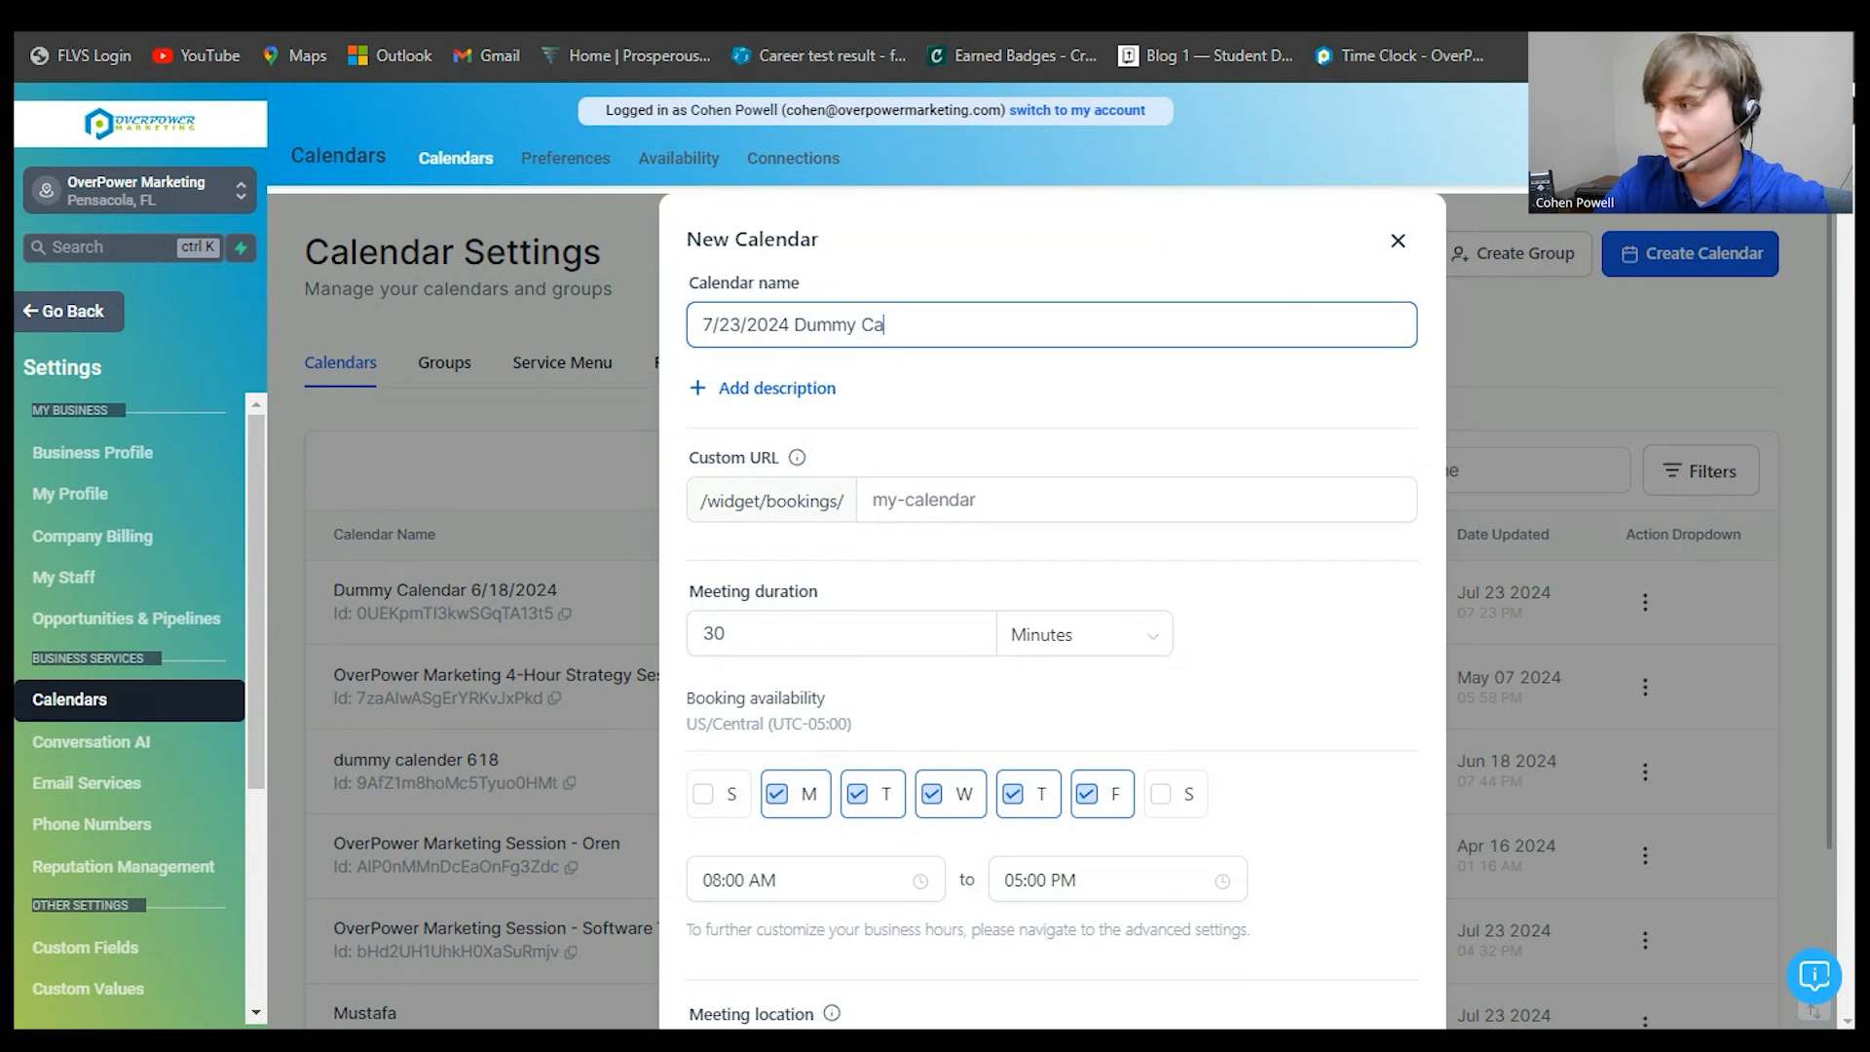
type("lendar")
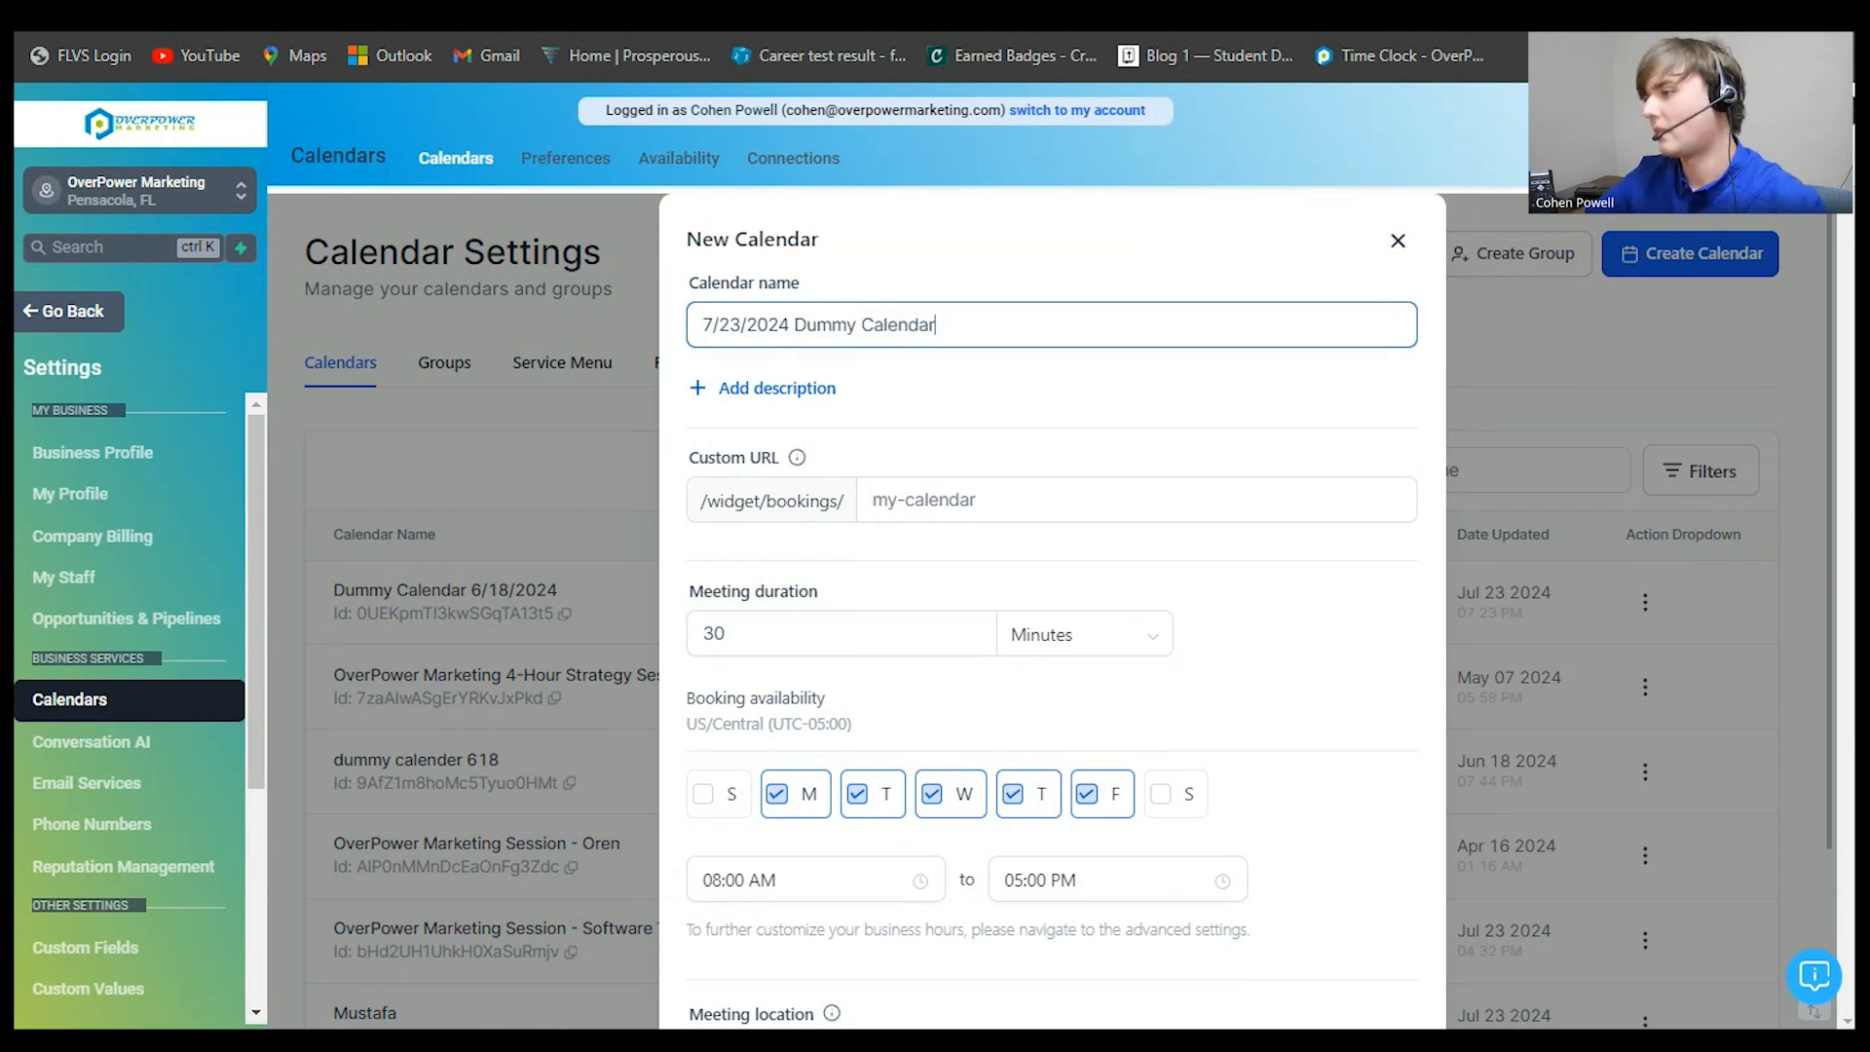
key("Tab")
key("Tab")
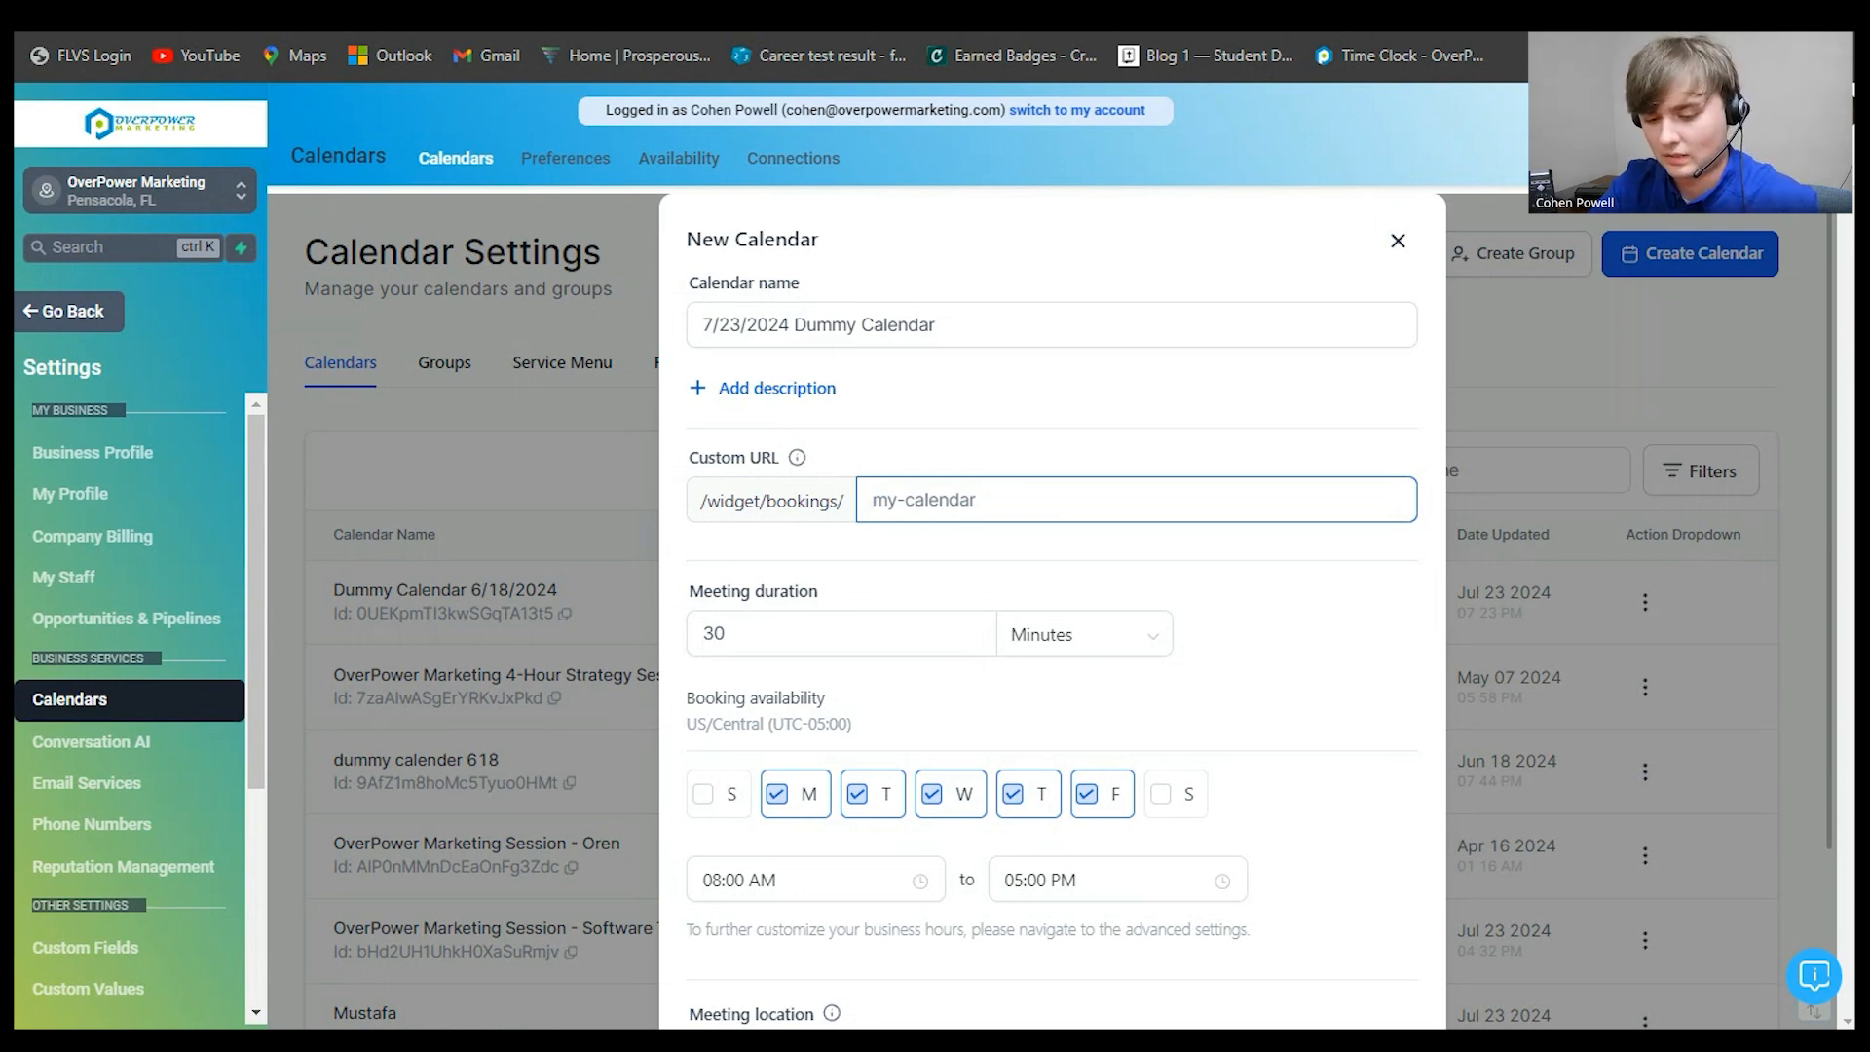
- Enter the custom URL slug '72324dummycalendar', correcting the mistyped ending
type("7")
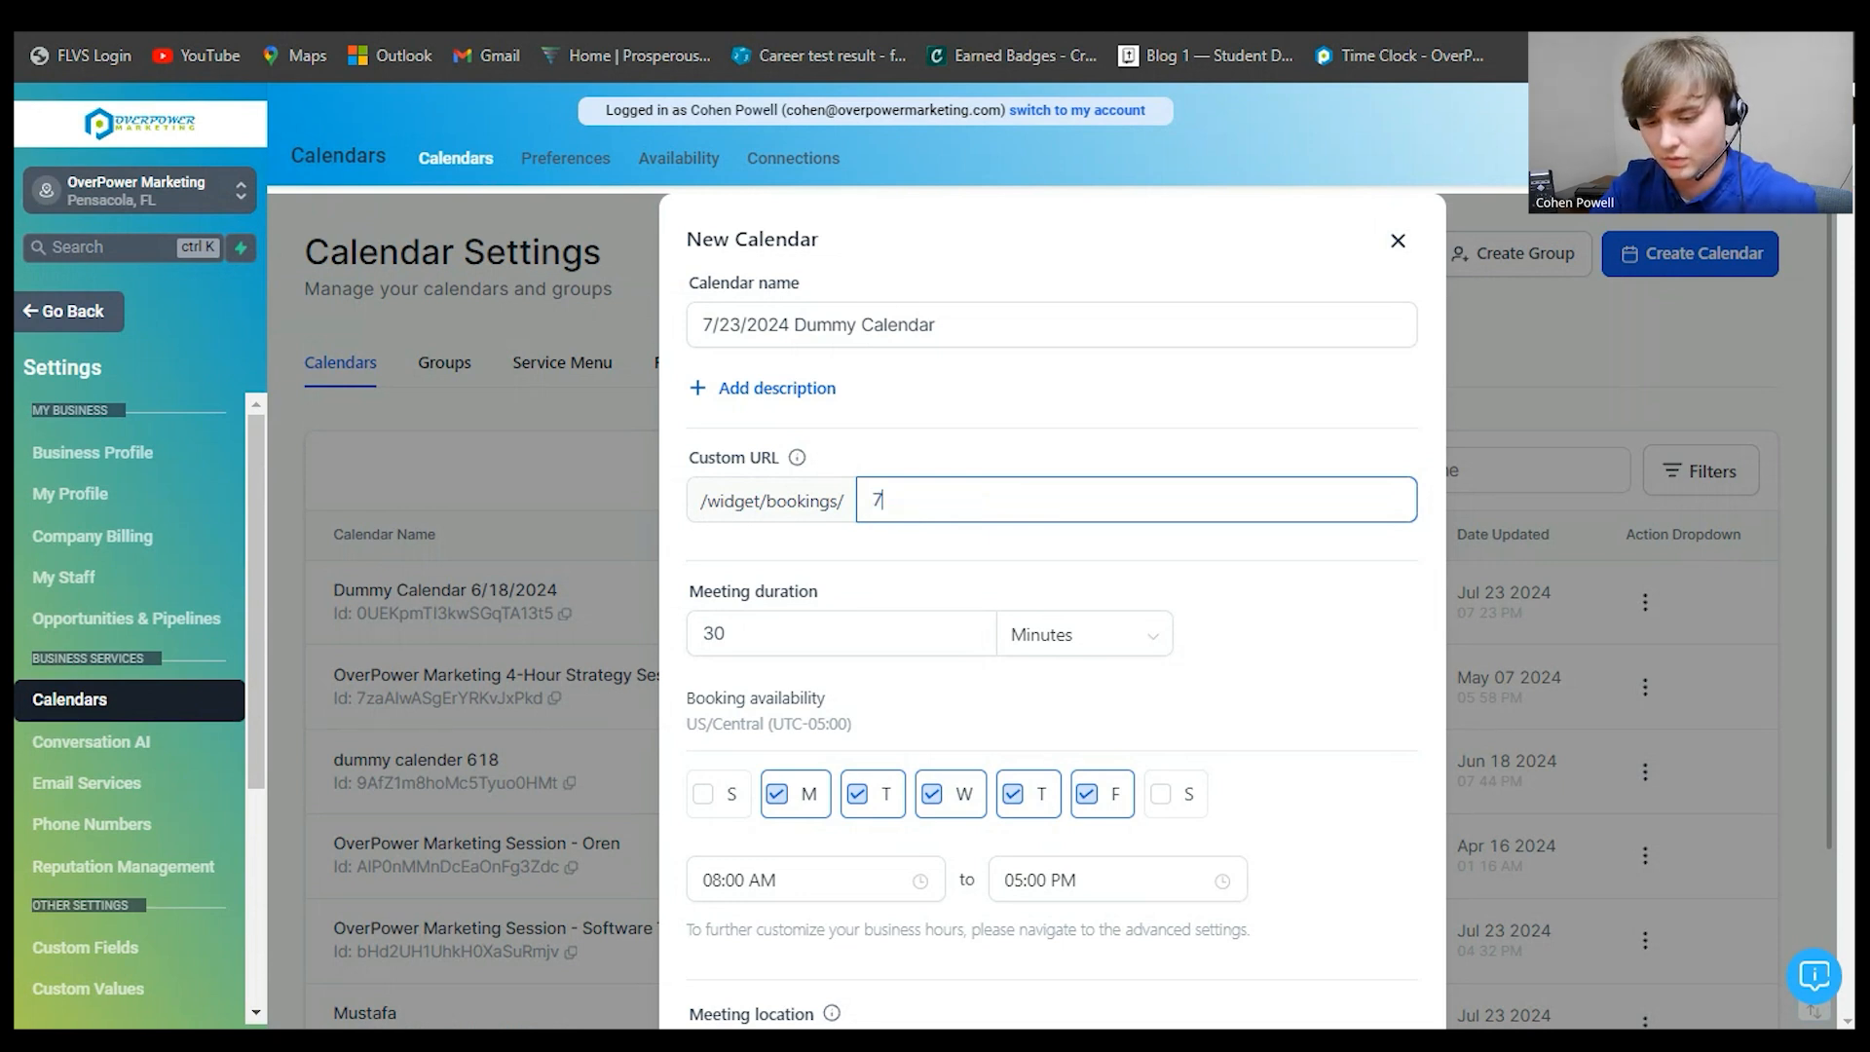
type("2324dummy cale")
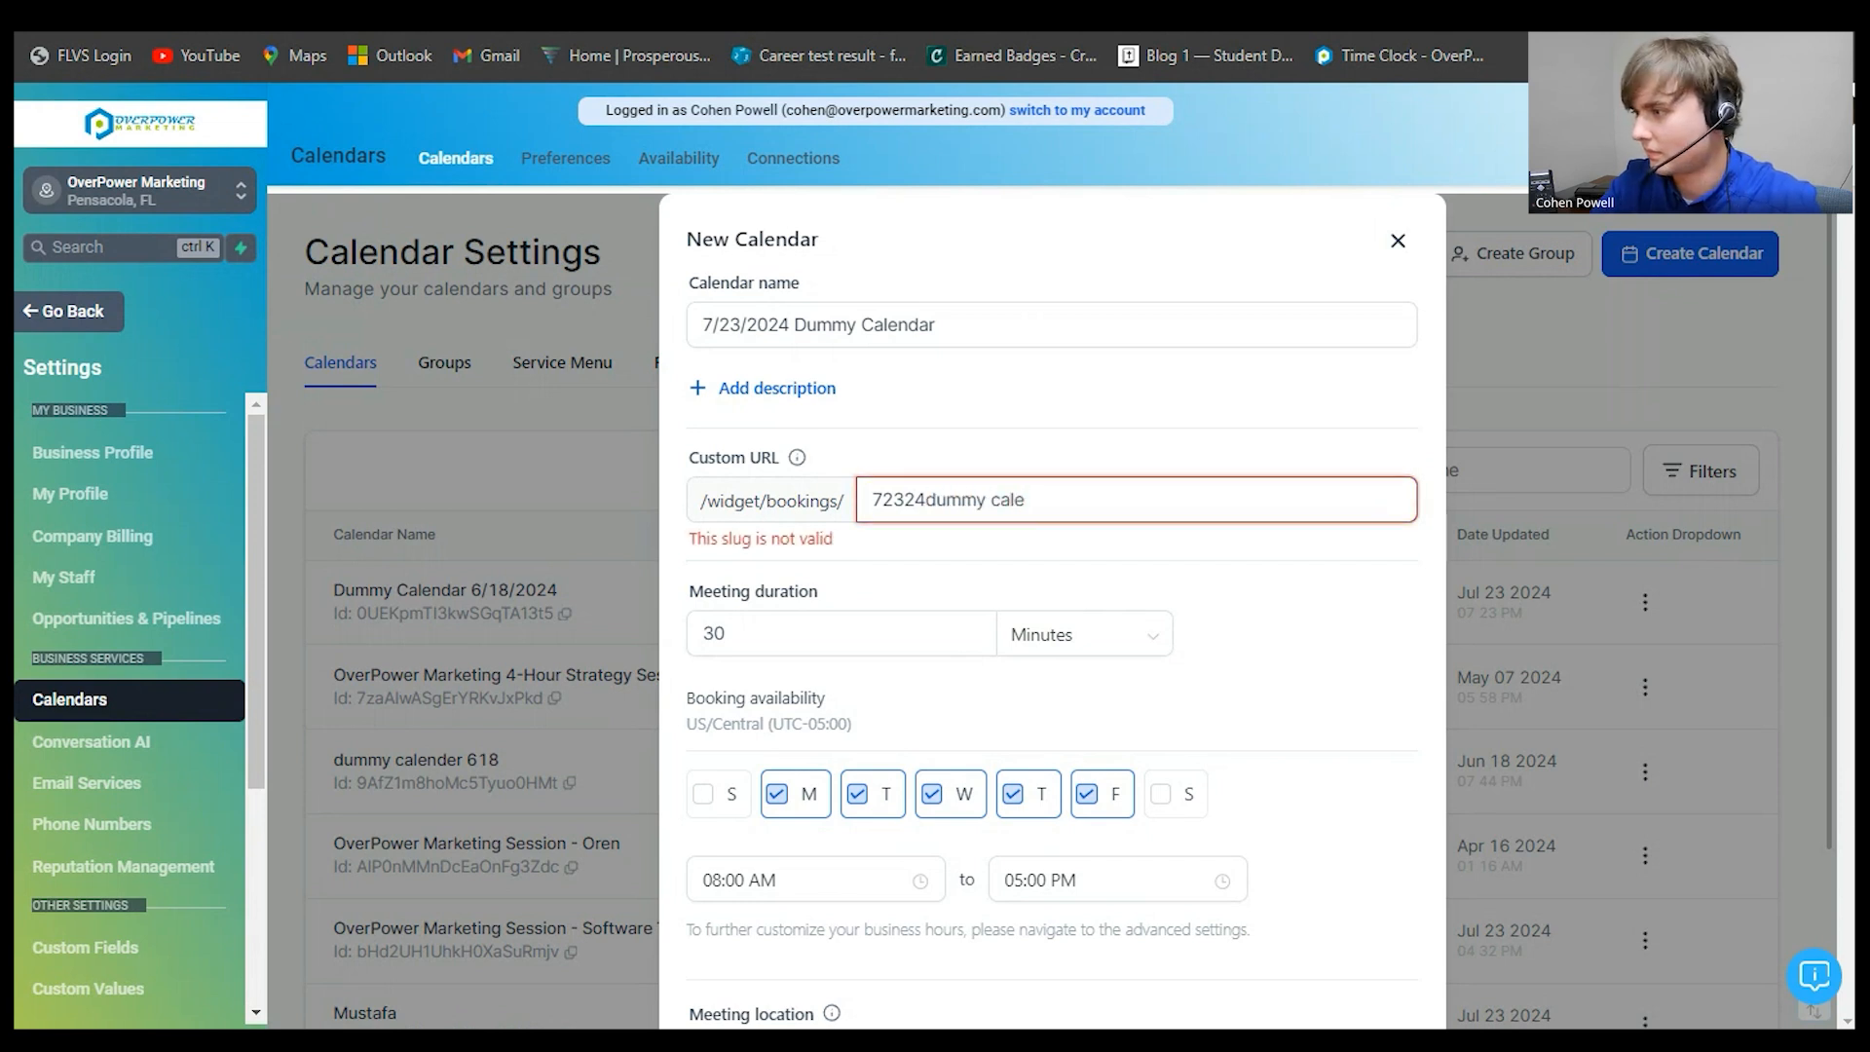
key("BackSpace")
key("BackSpace")
key("BackSpace")
key("BackSpace")
key("BackSpace")
type("ca")
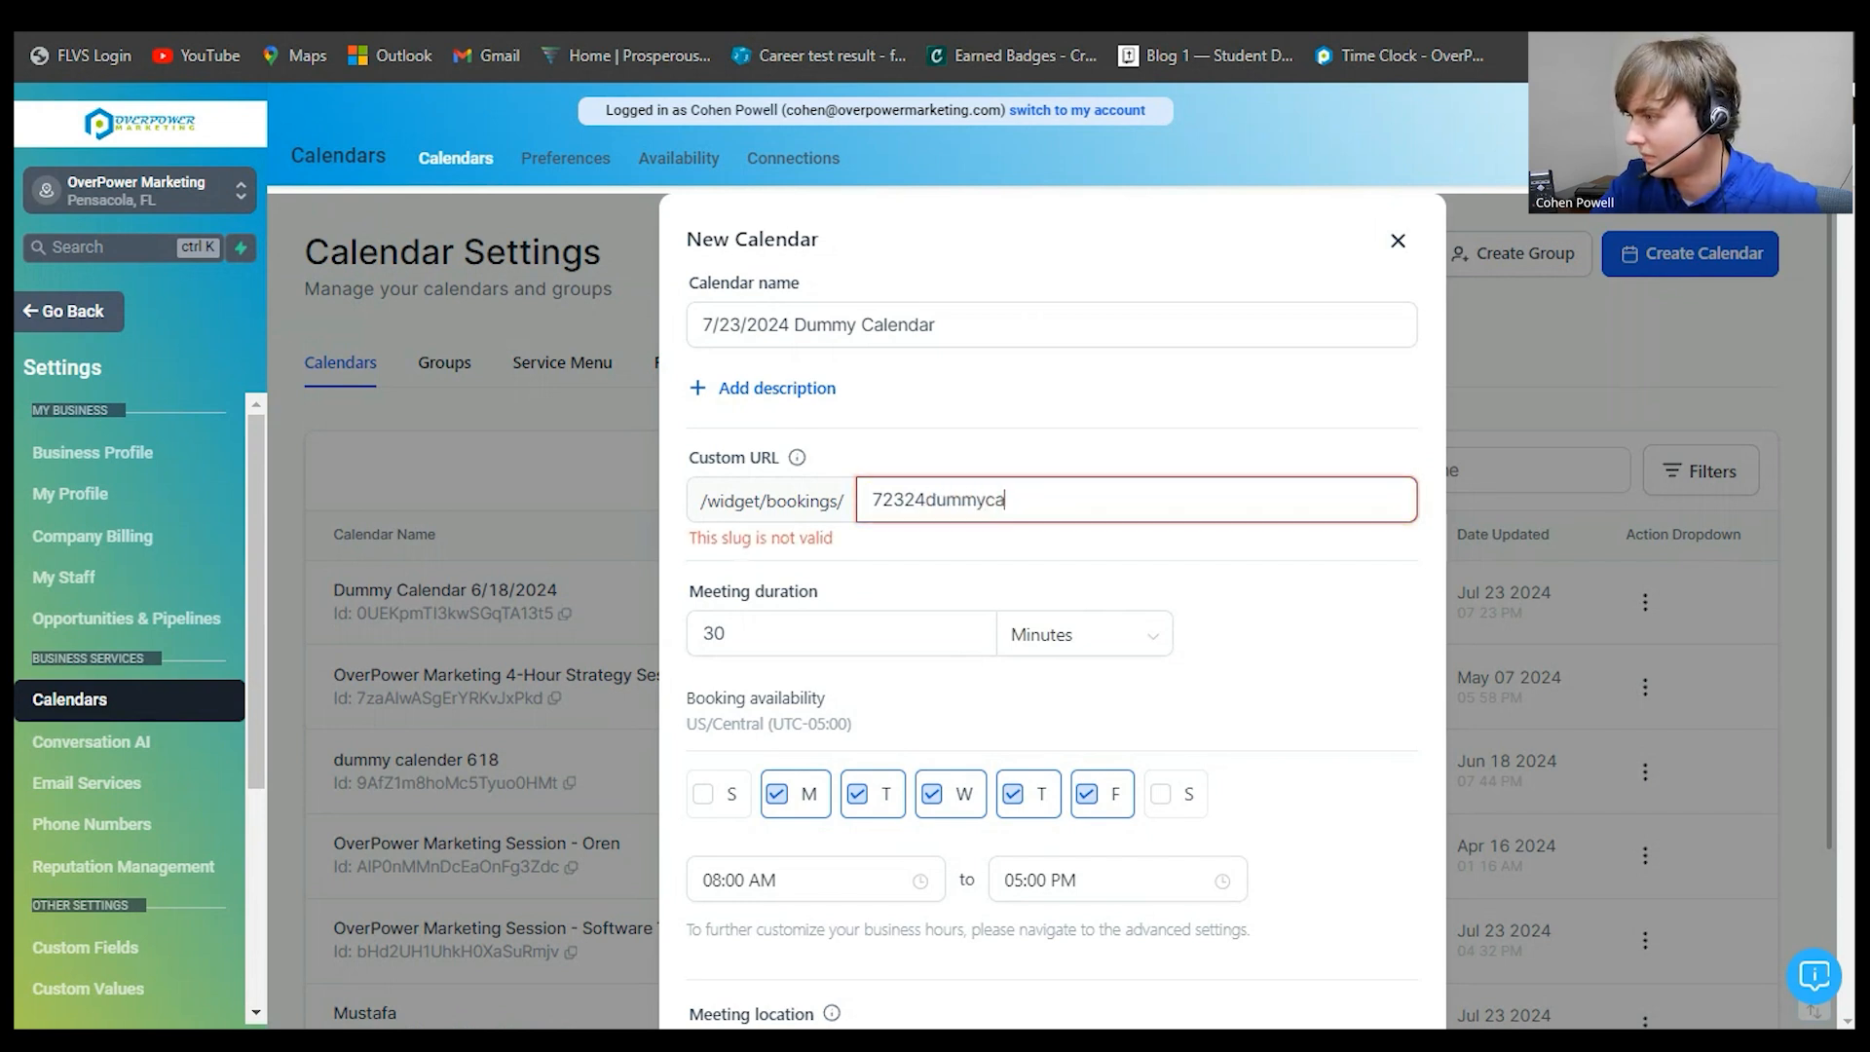
type("lendar")
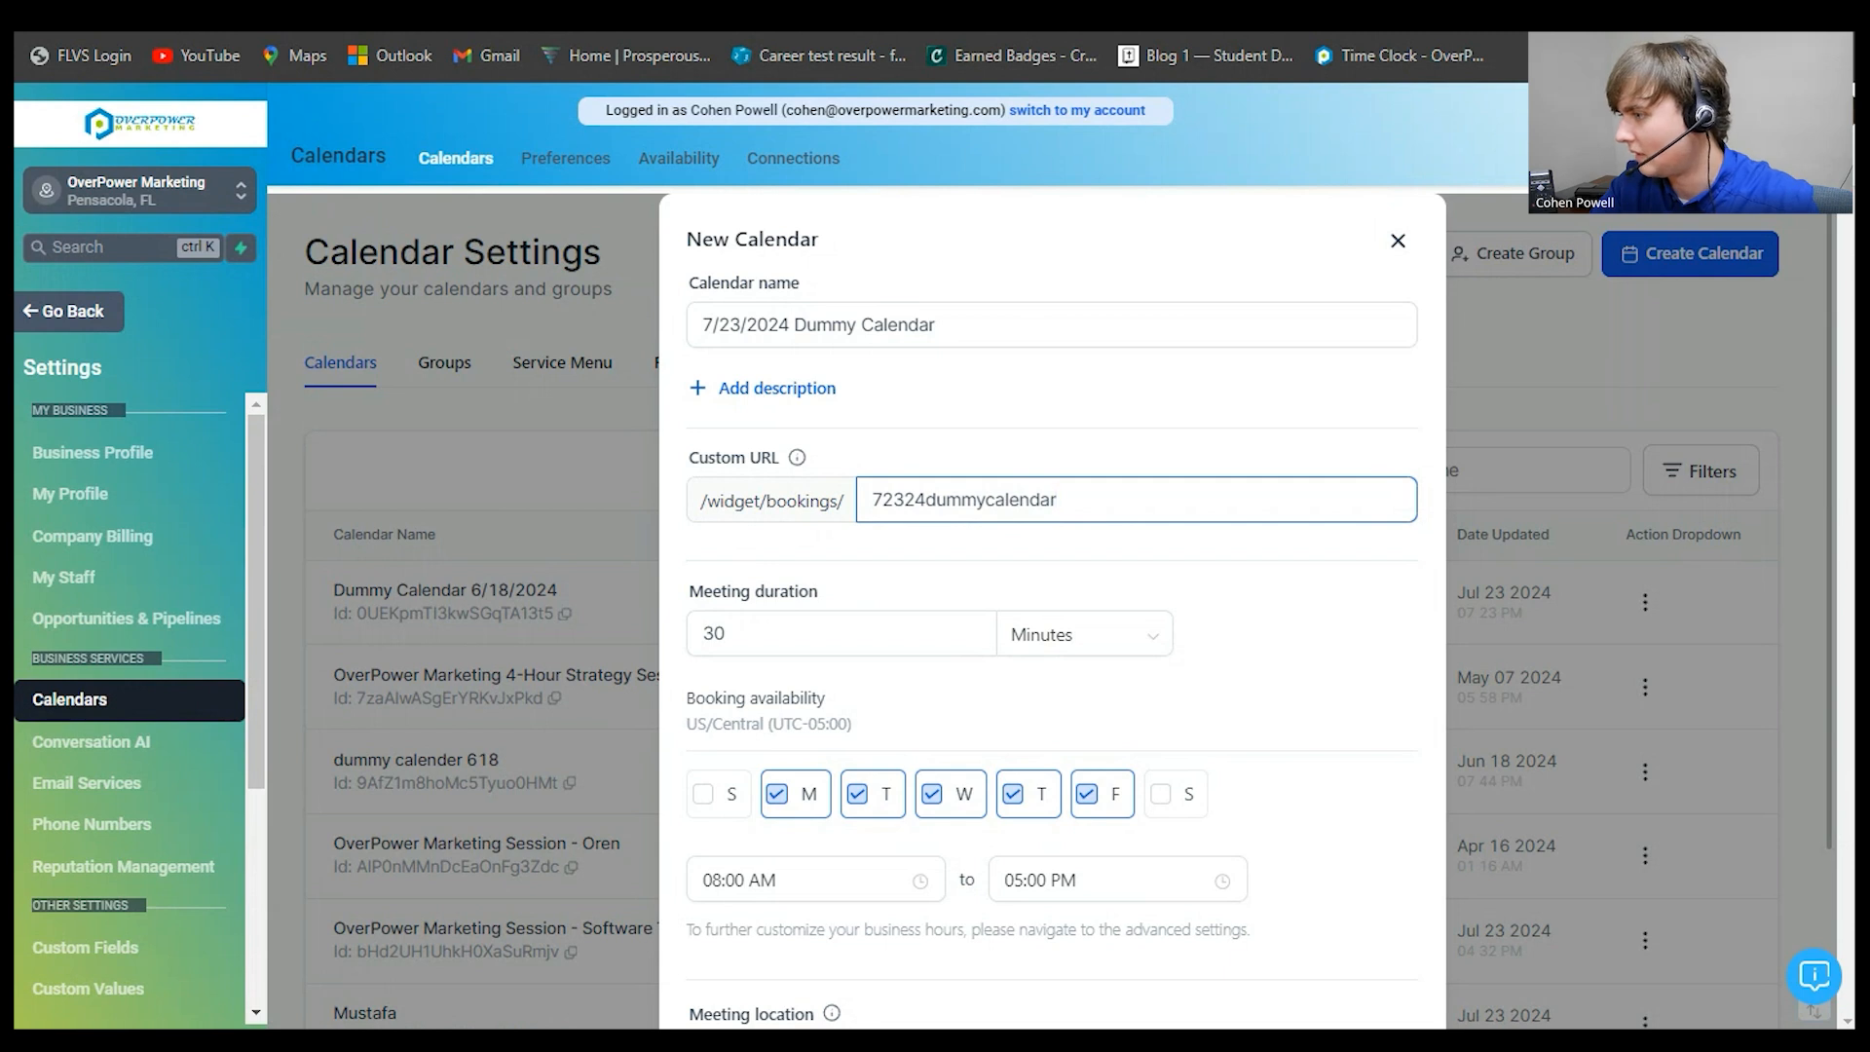
scroll(1081, 390, "down", 3)
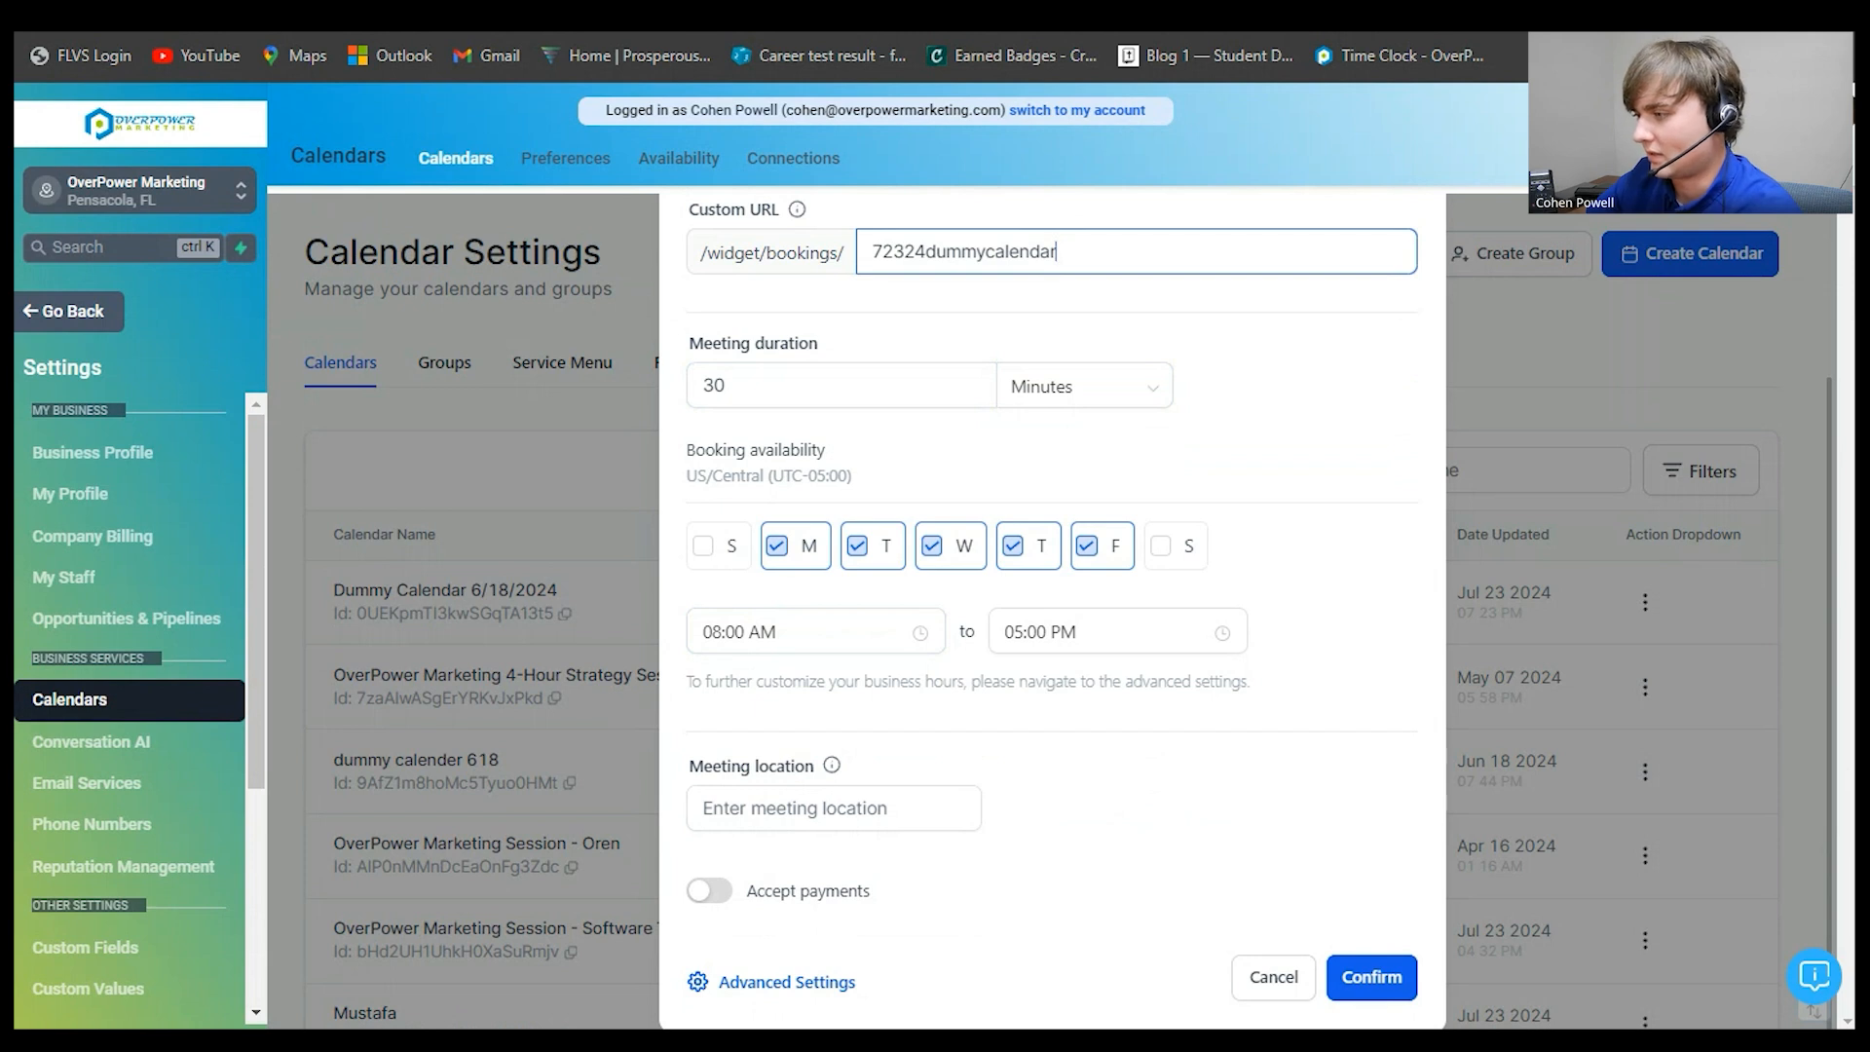
- Focus the Meeting location field, then start a fresh browser tab
left_click(834, 808)
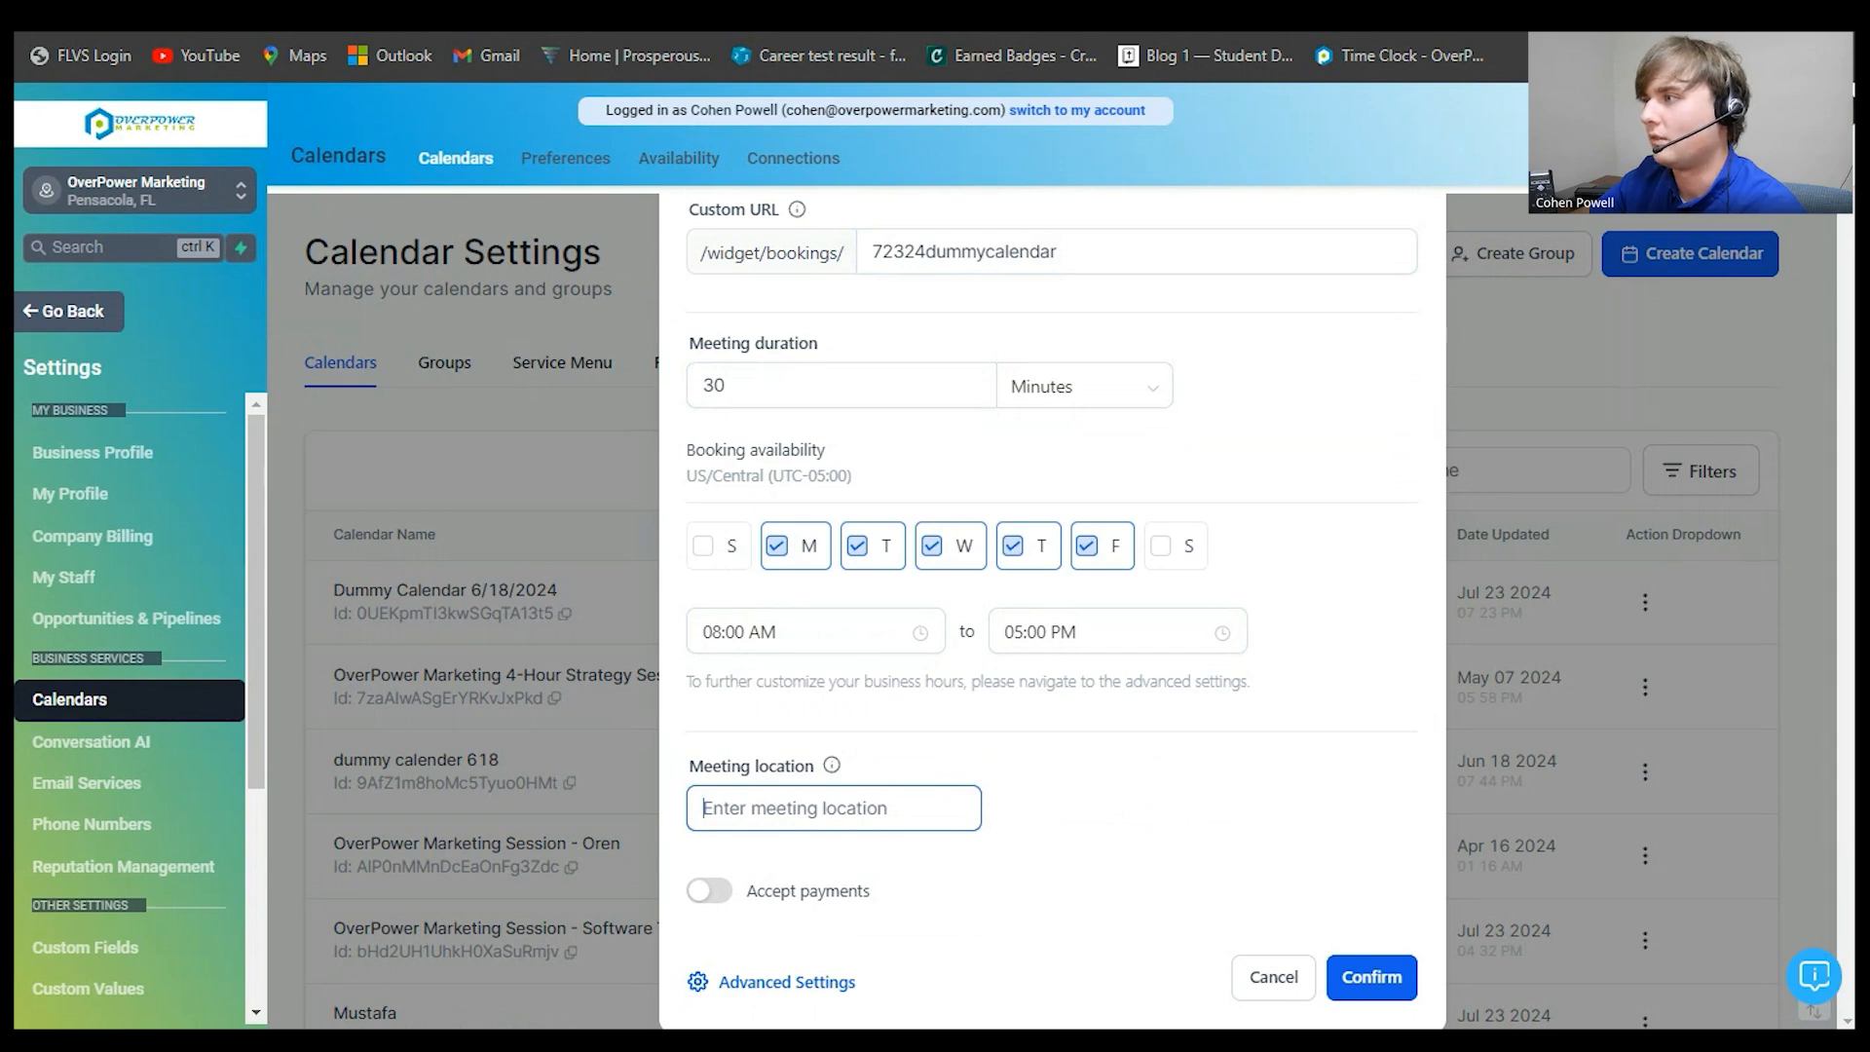
key("ctrl+t")
- Go to Google Meet, create a meeting for later, and select its joining link
type("go")
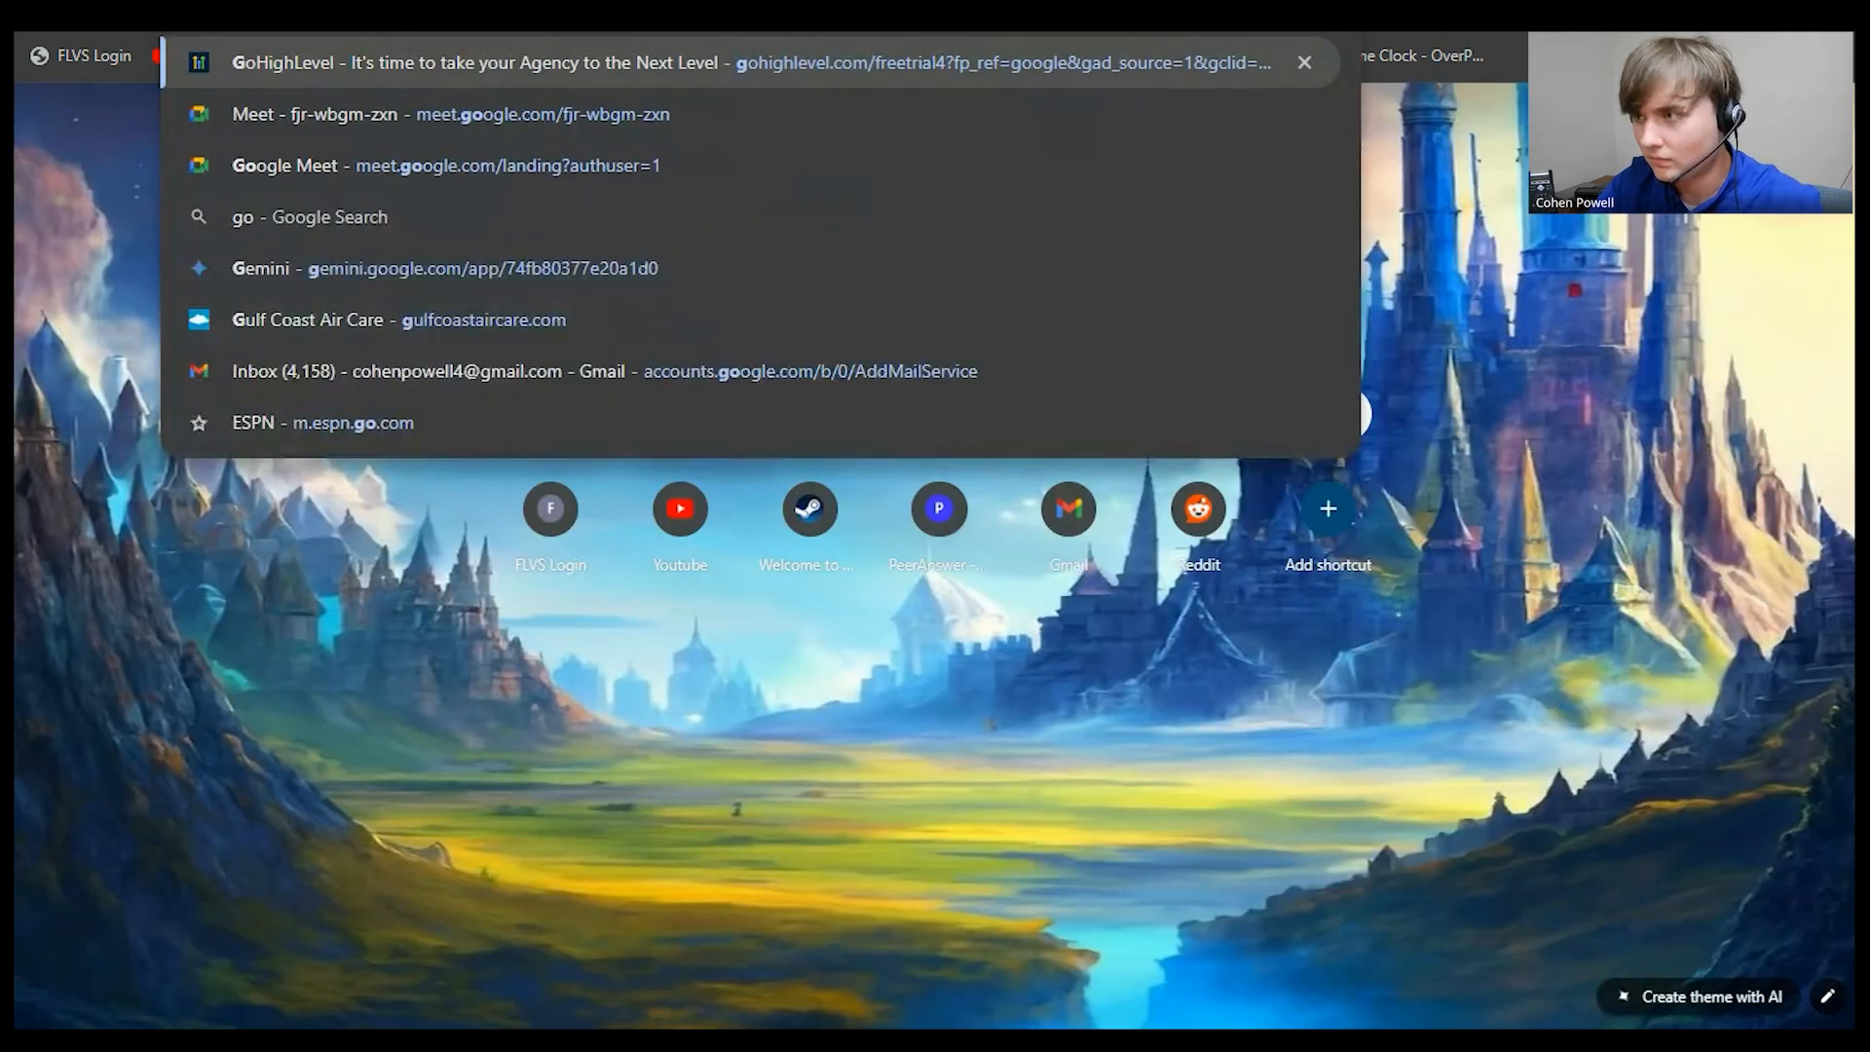
type("ogle meet - meet.google.com/landing?authuser=1")
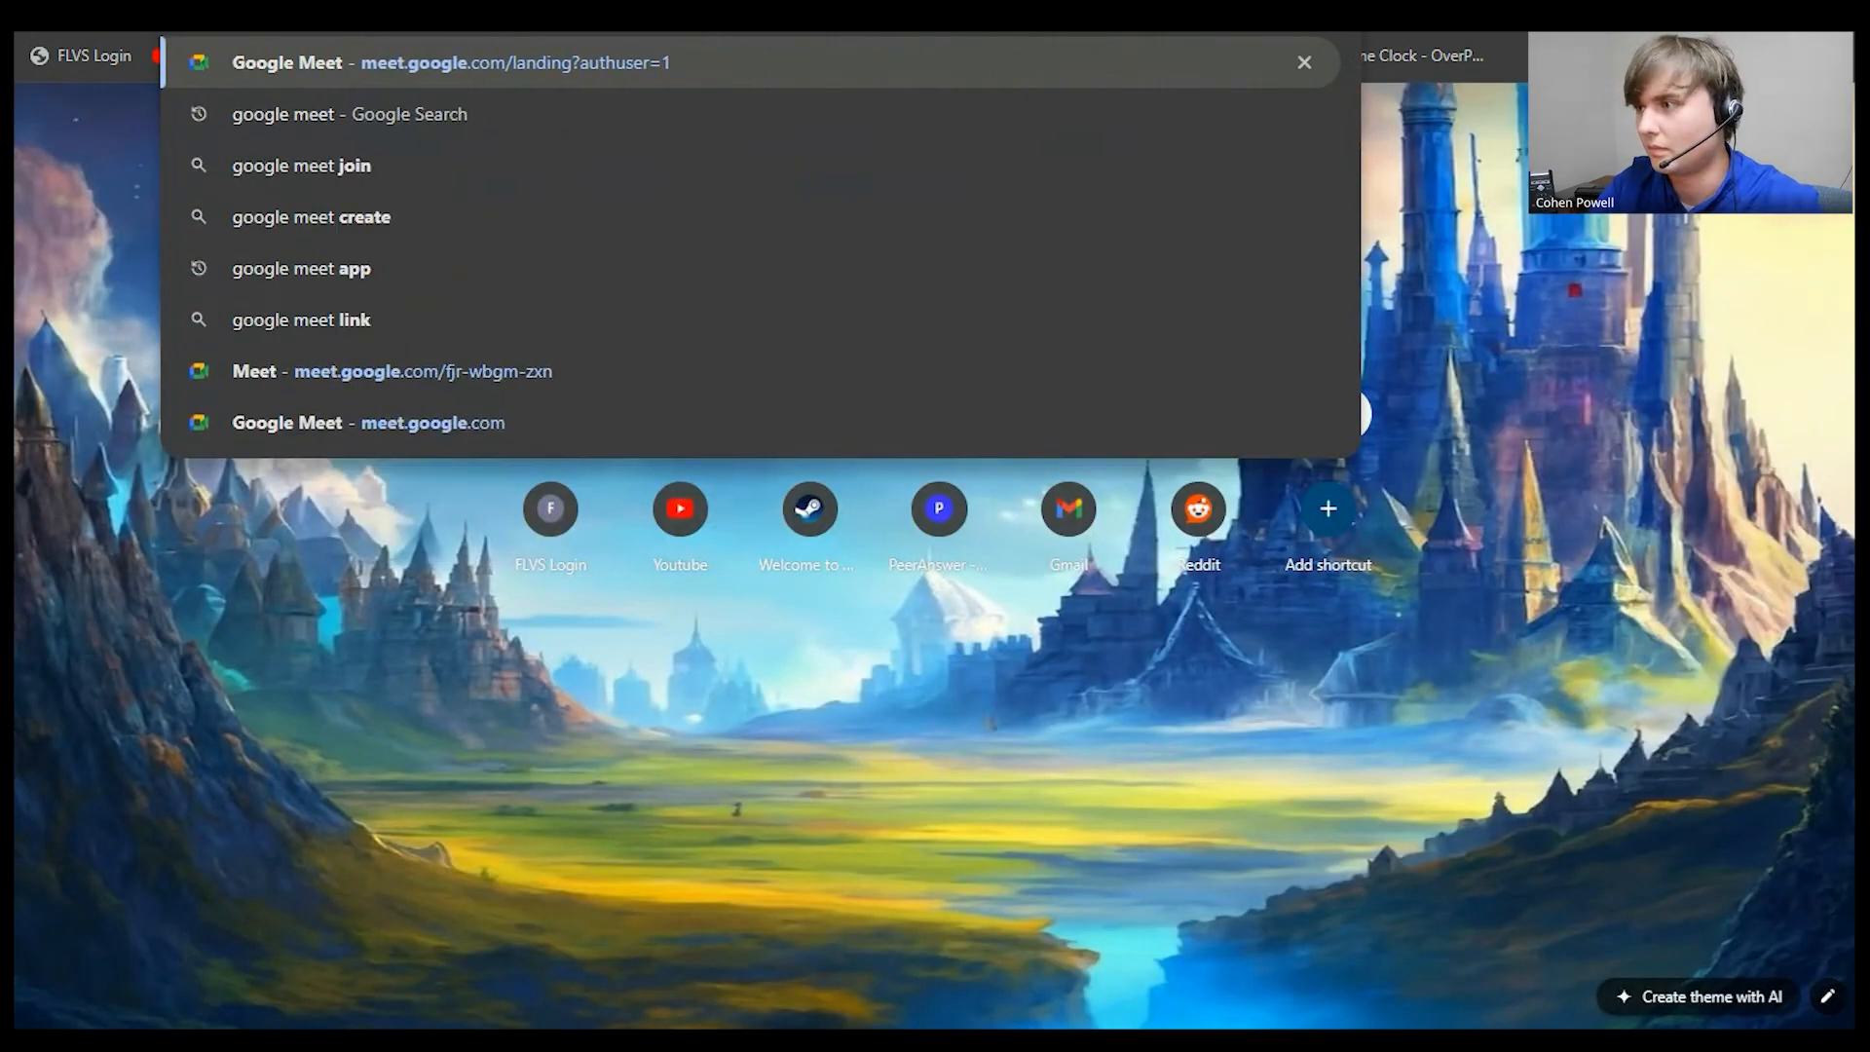
key("Return")
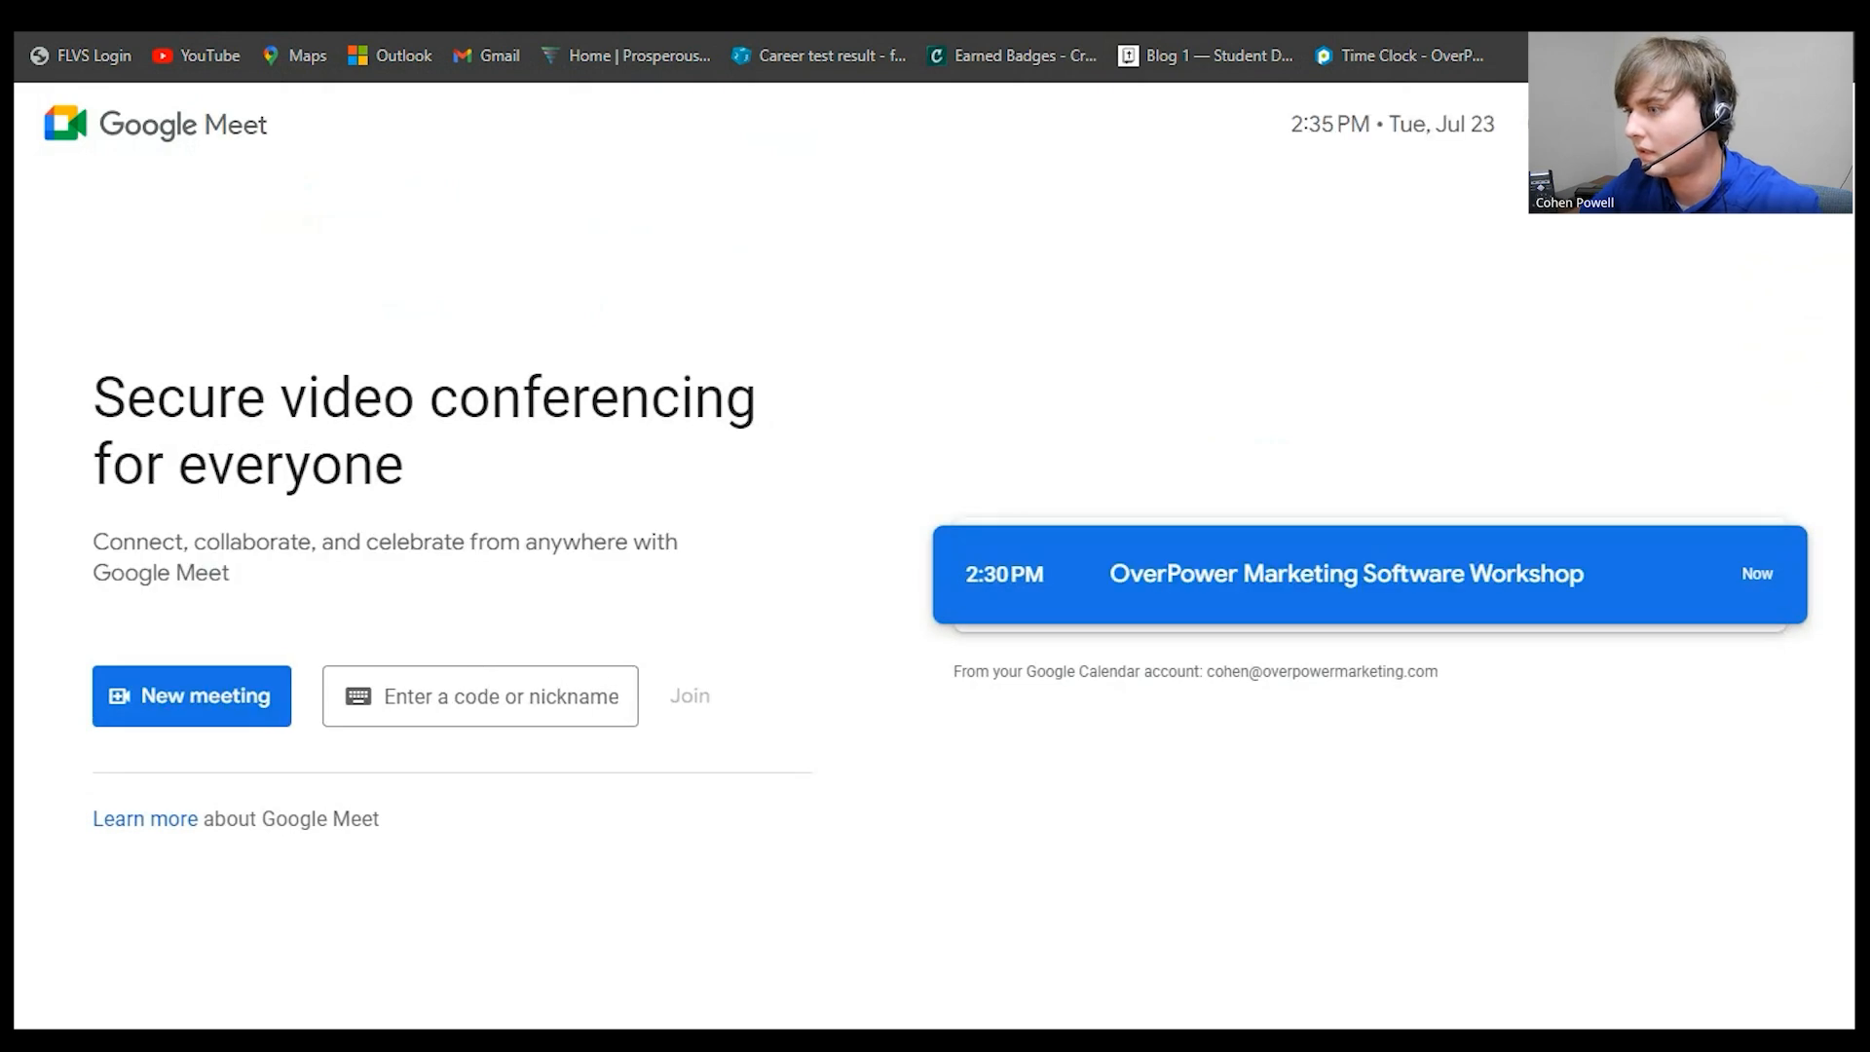
left_click(192, 697)
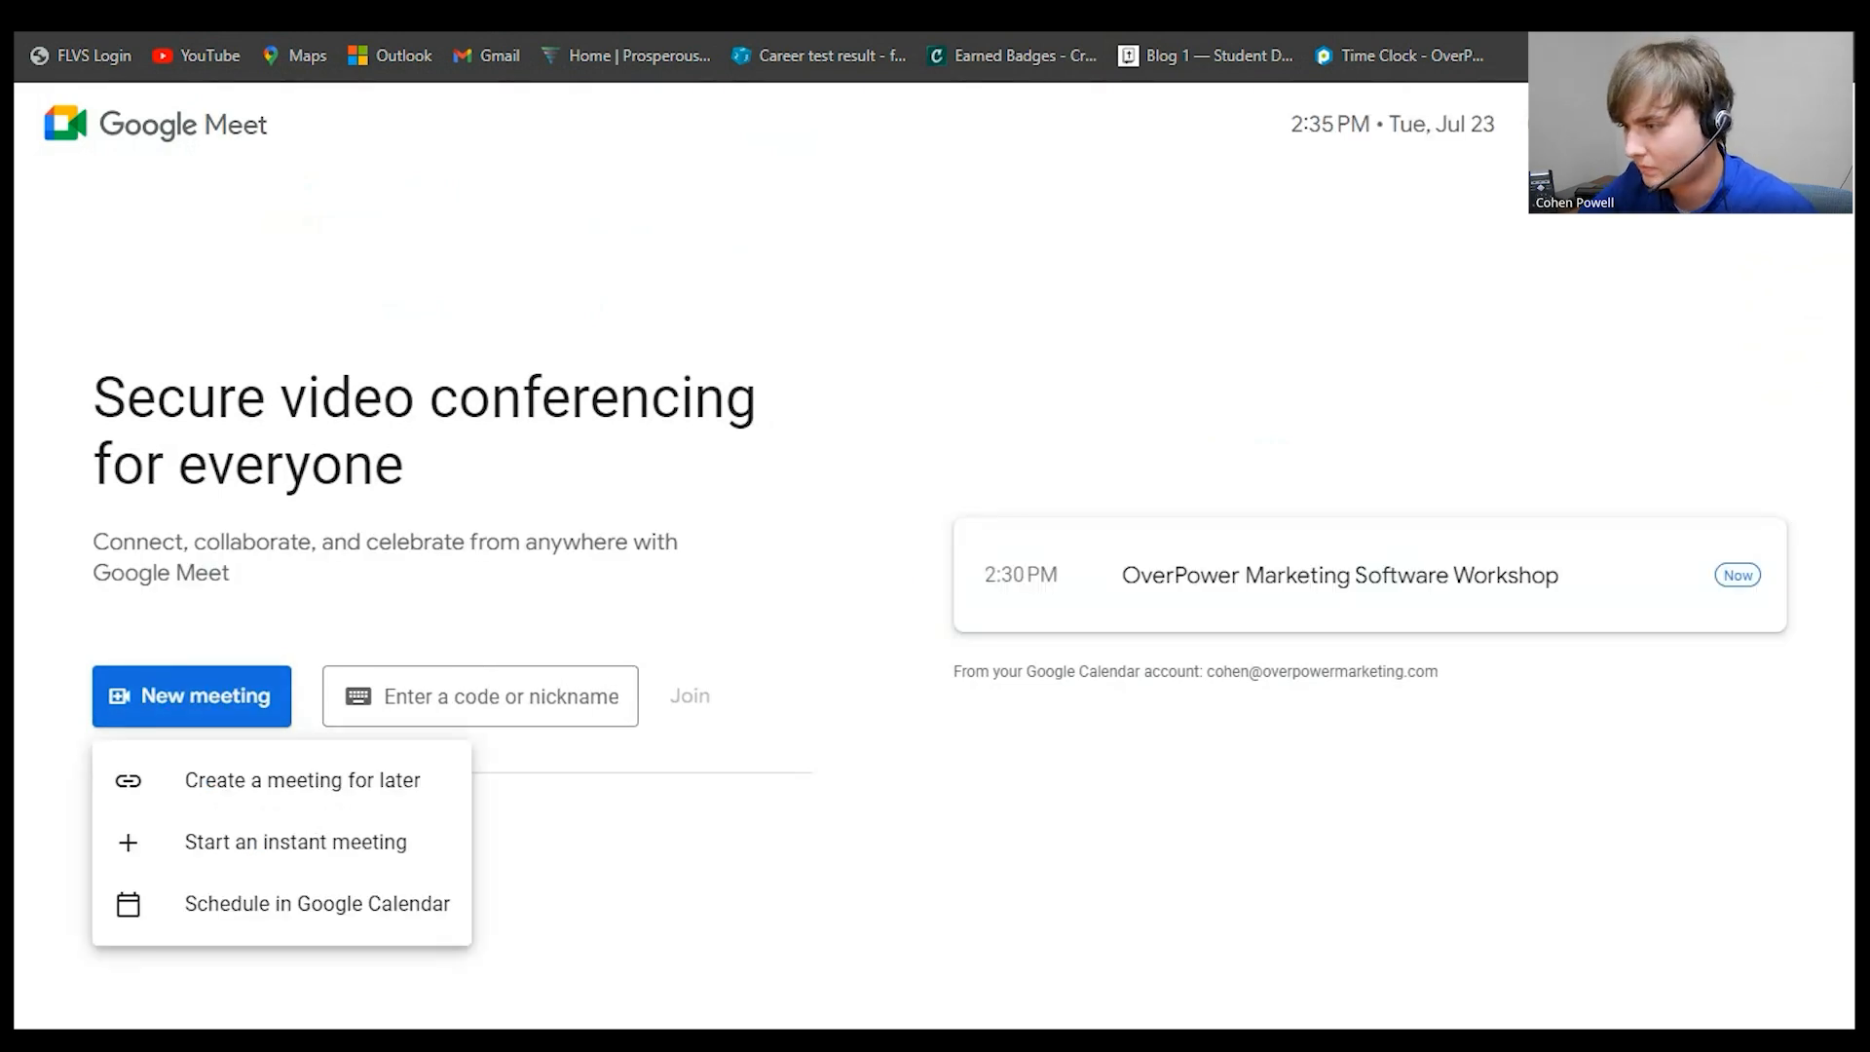
left_click(292, 781)
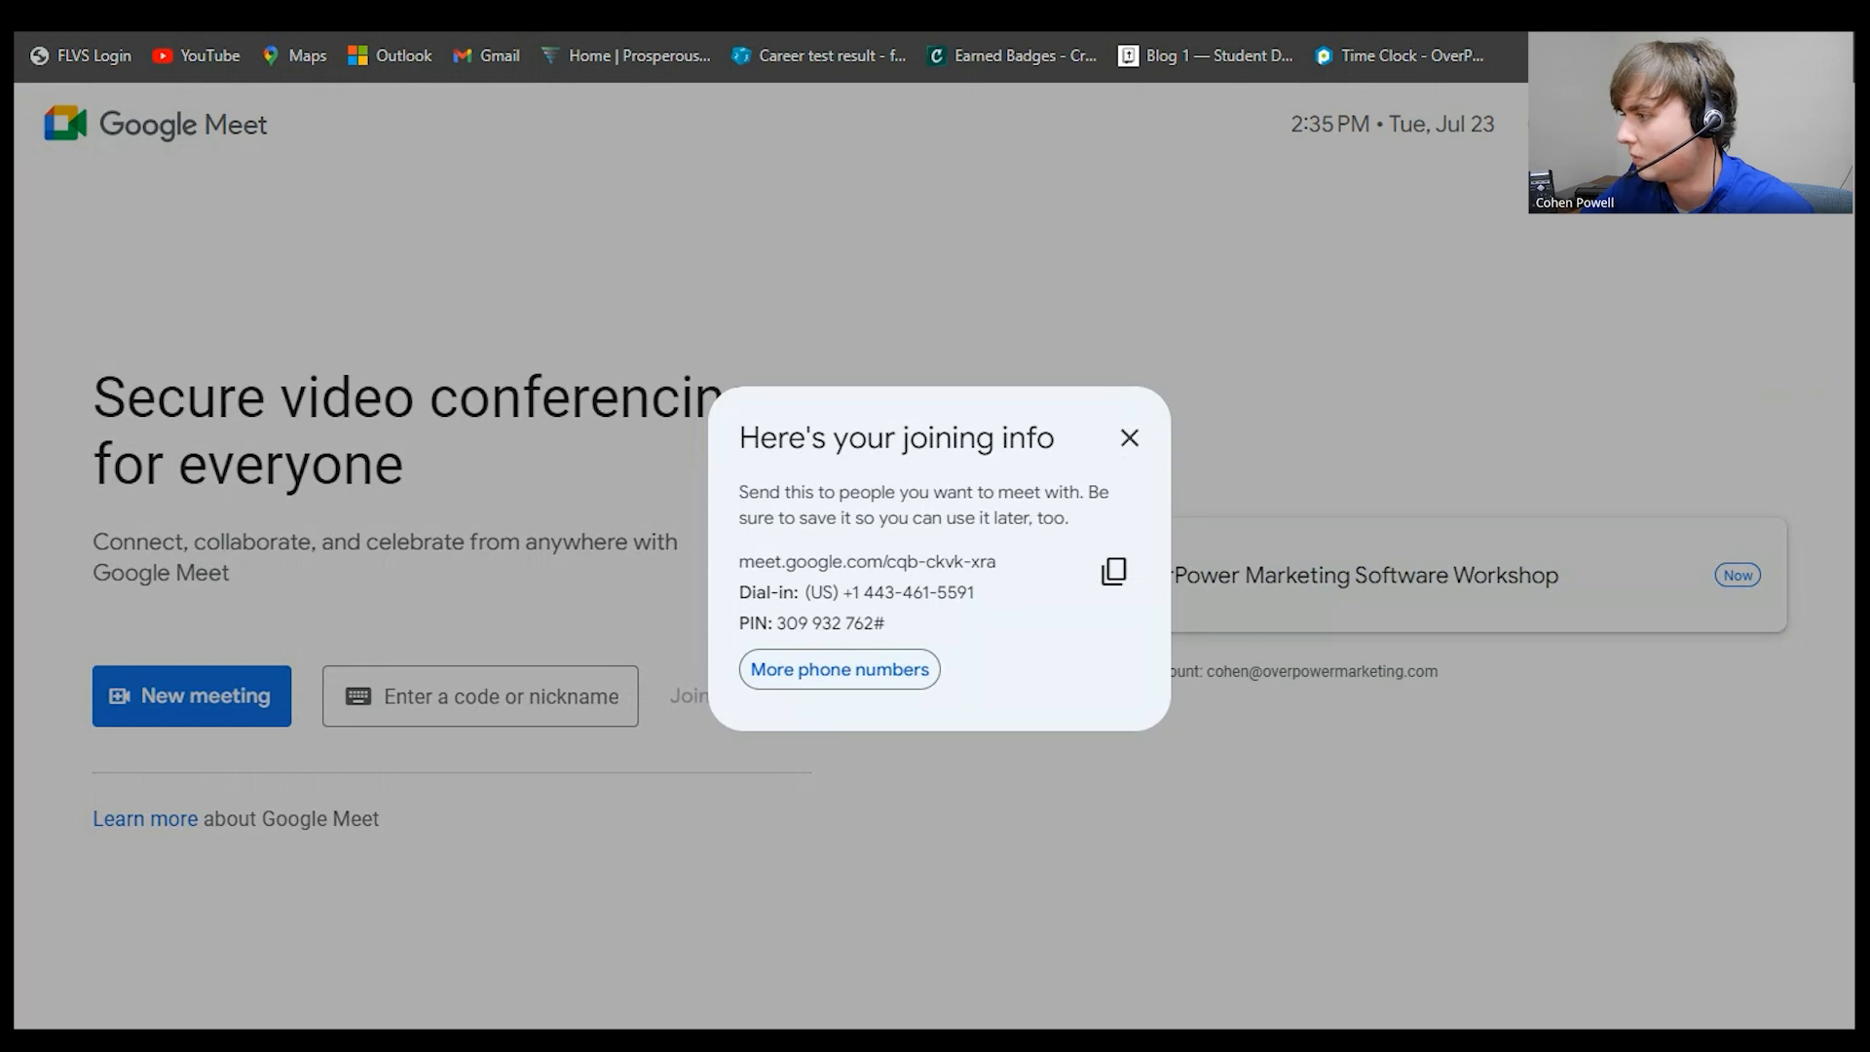
left_click_drag(998, 561, 737, 561)
key("ctrl+c")
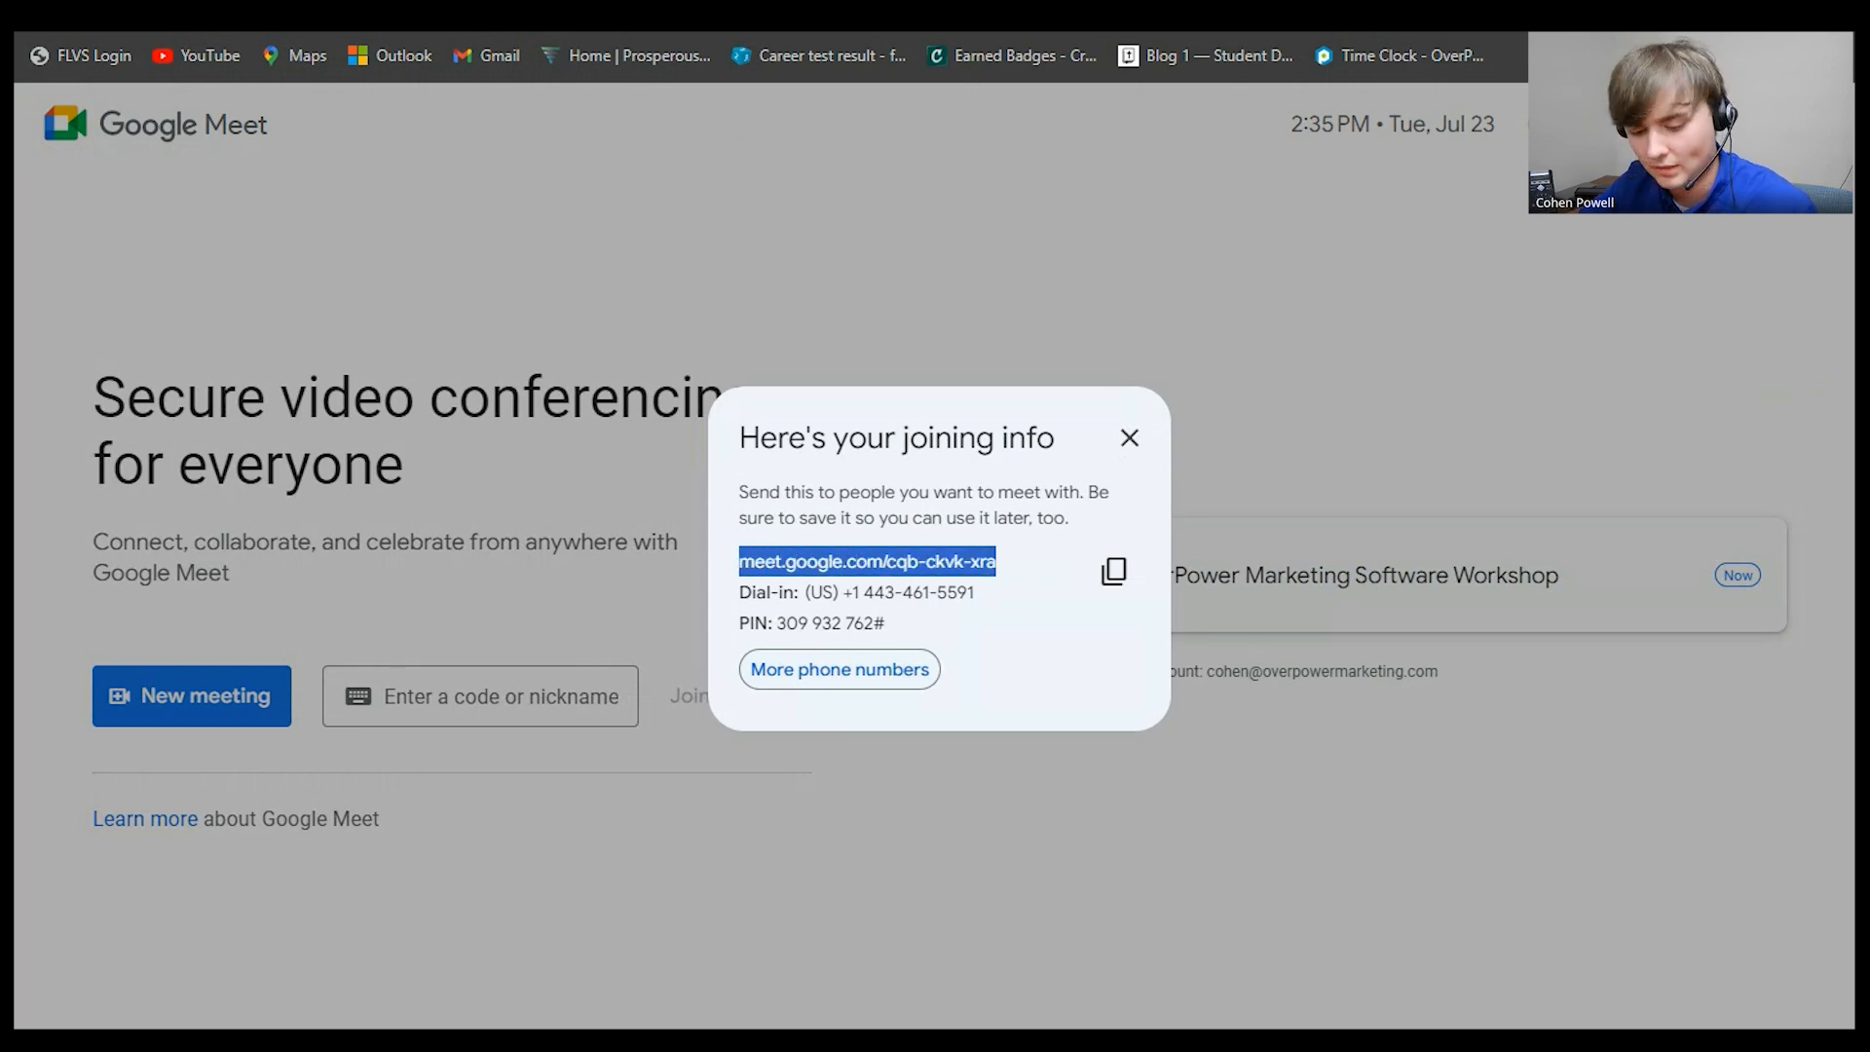
- Paste the Meet link as the meeting location and confirm the new calendar
key("alt+Tab")
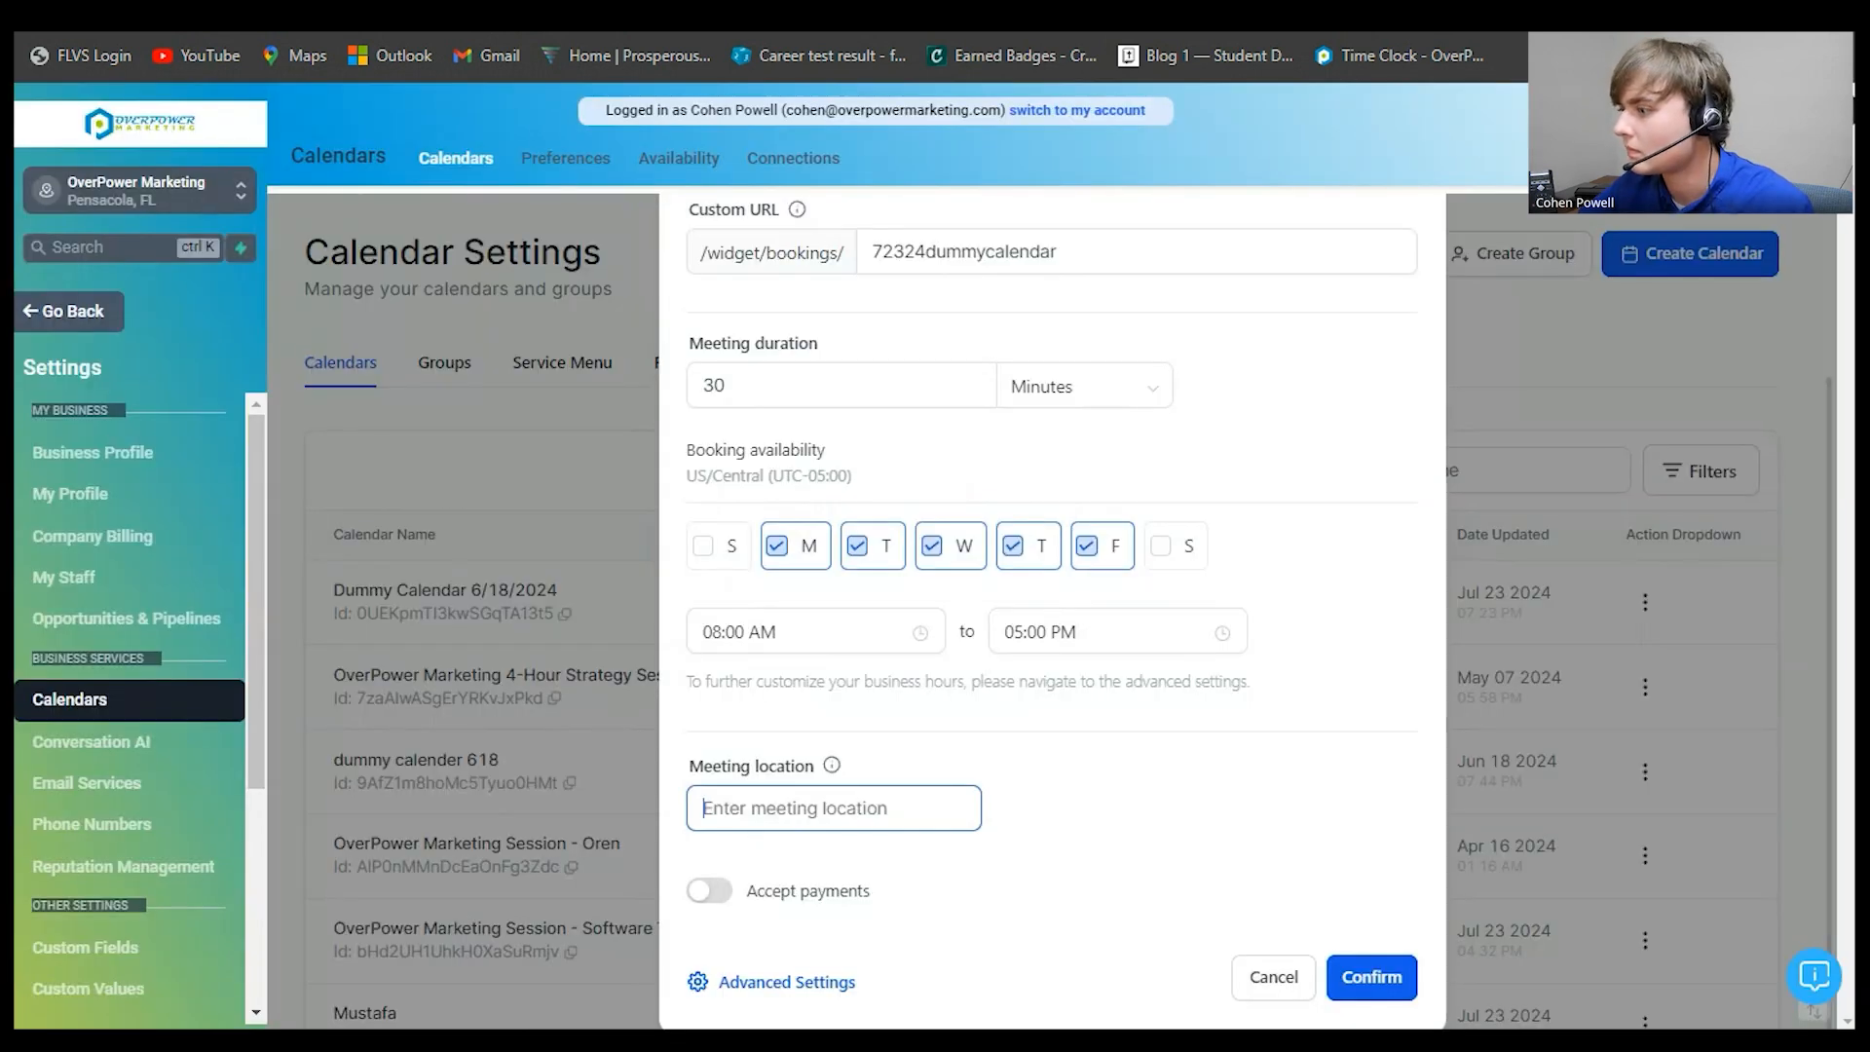
key("ctrl+v")
key("Tab")
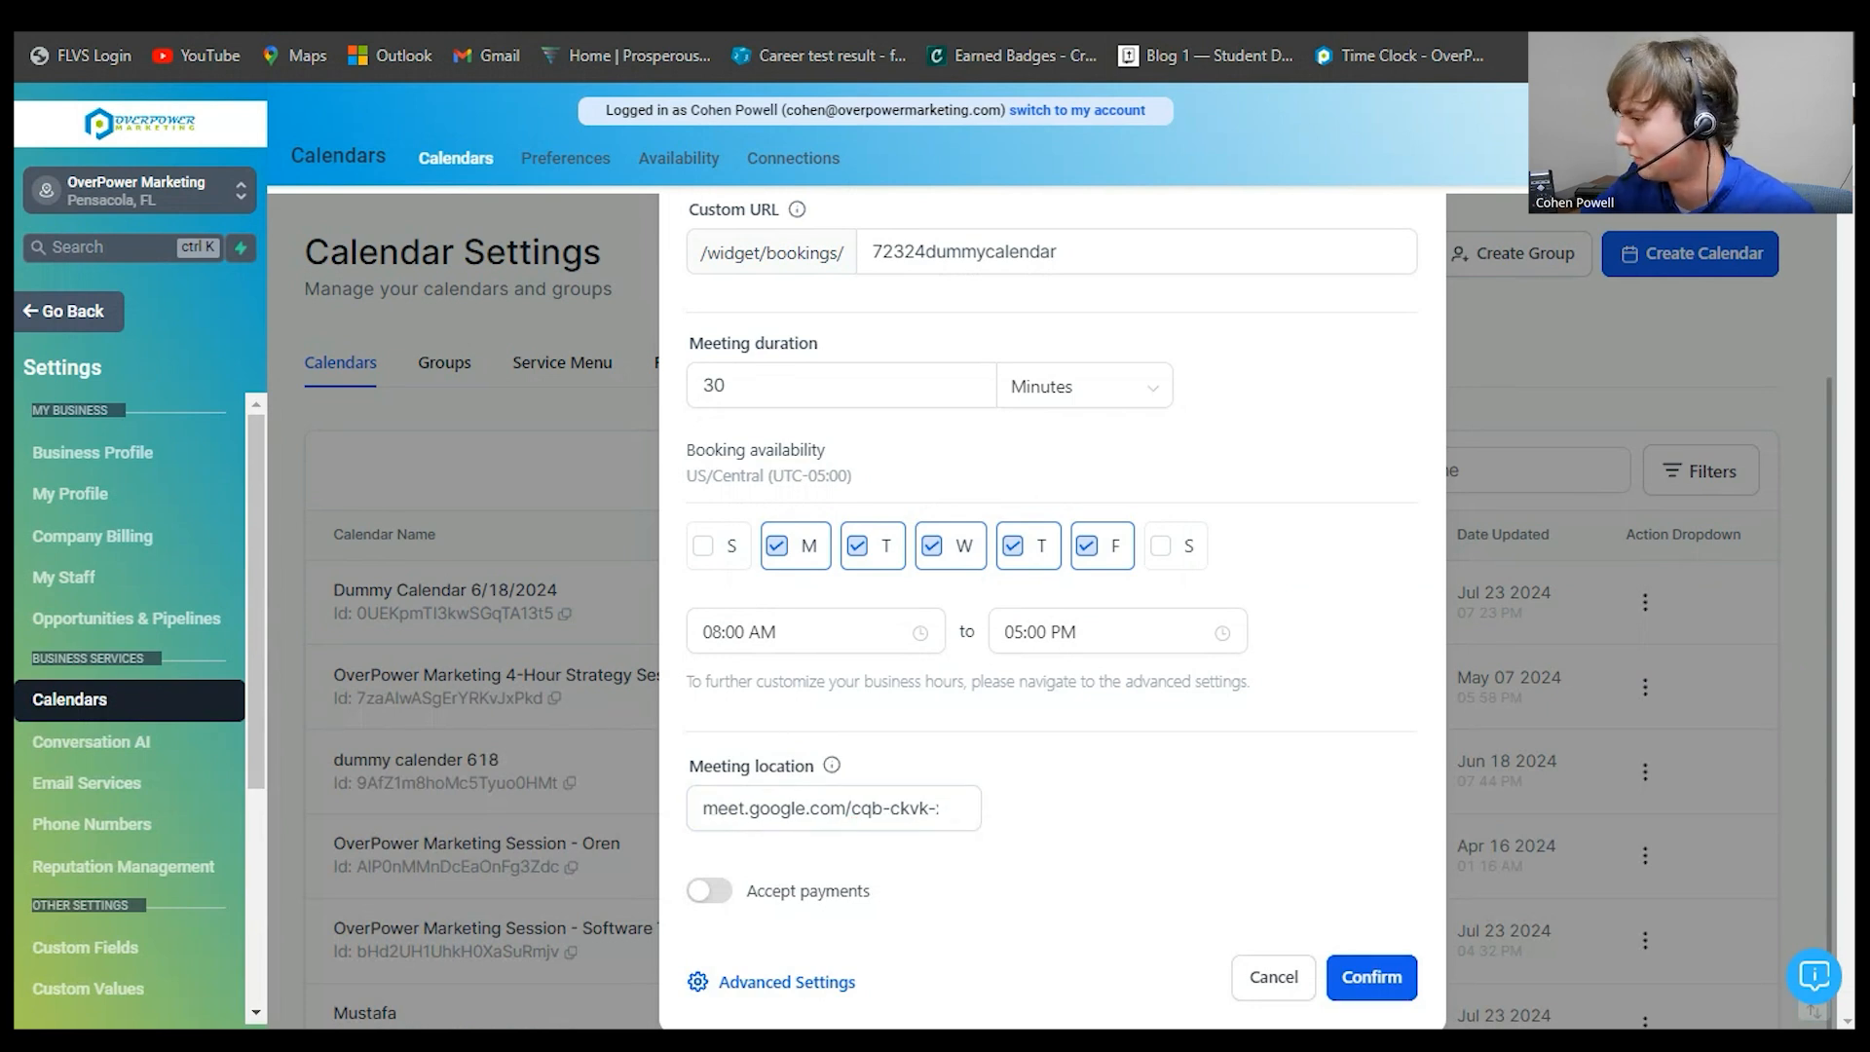
left_click(1372, 977)
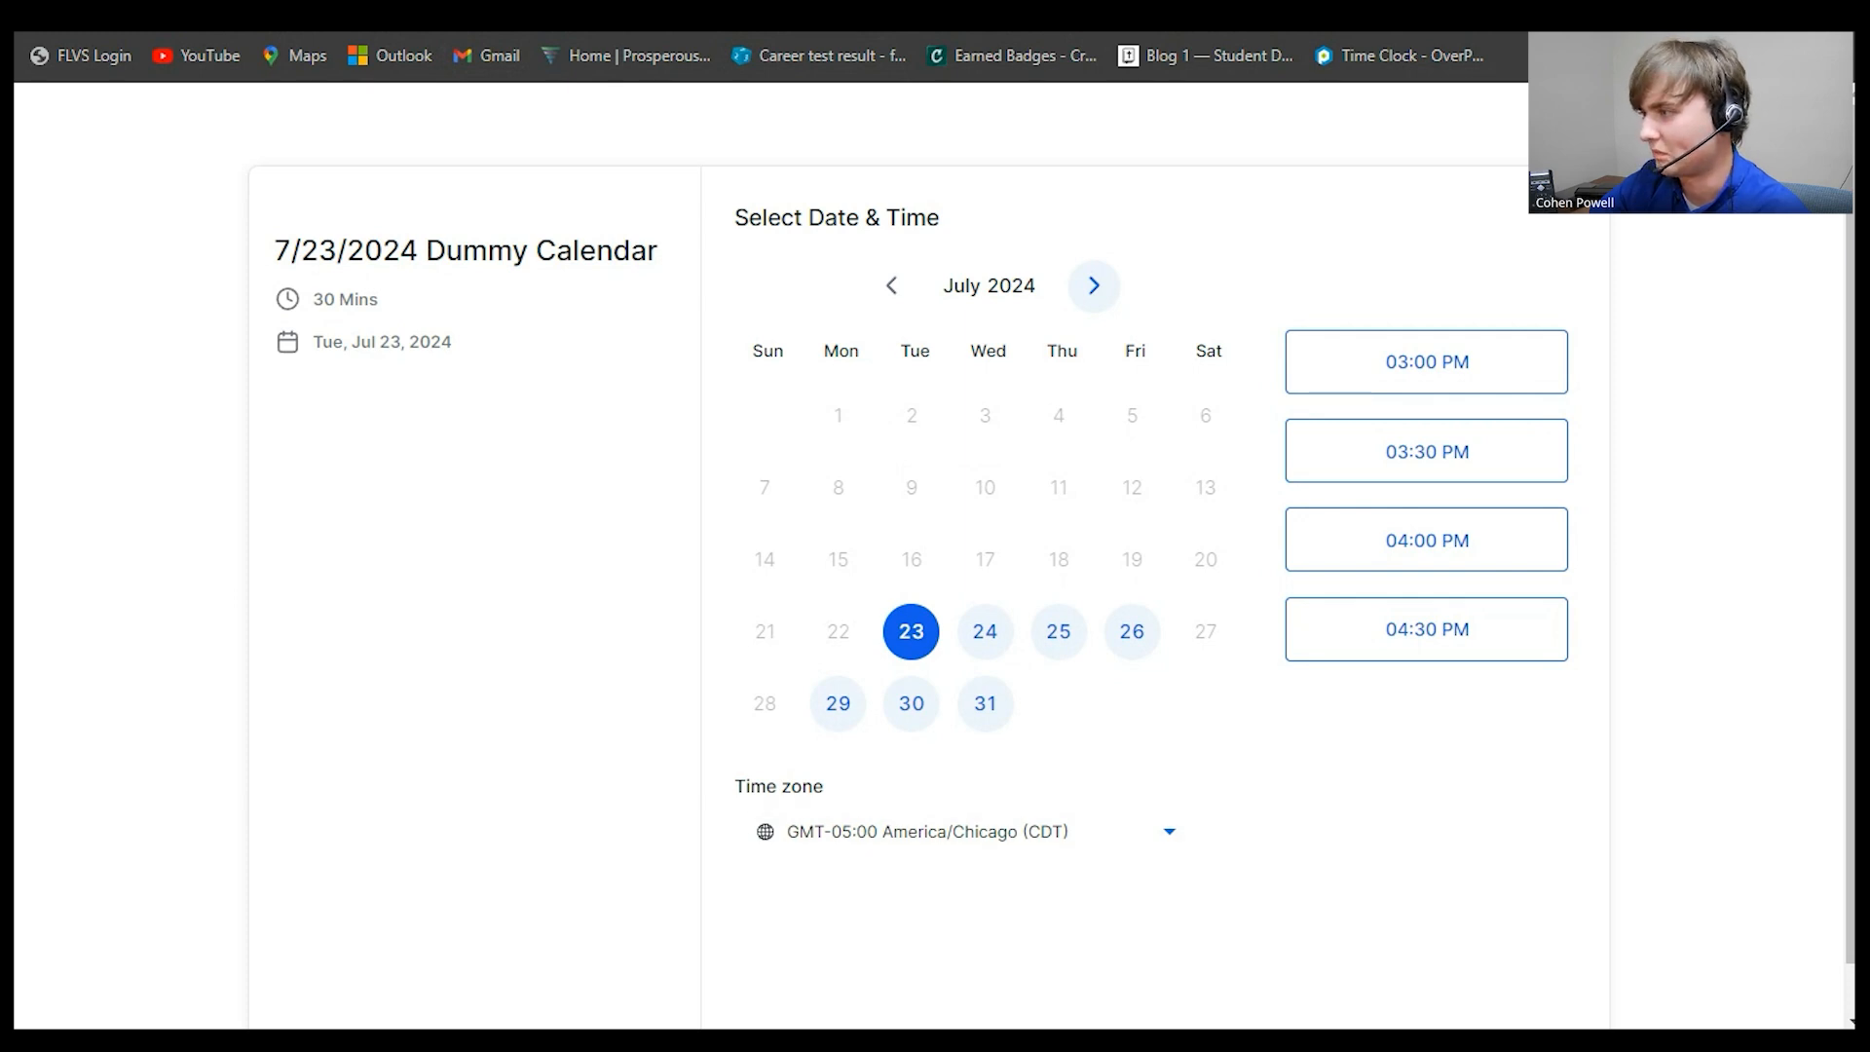
- Check August 2024 slots, close the preview, and open the 7/23/2024 Dummy Calendar's row menu
left_click(1094, 284)
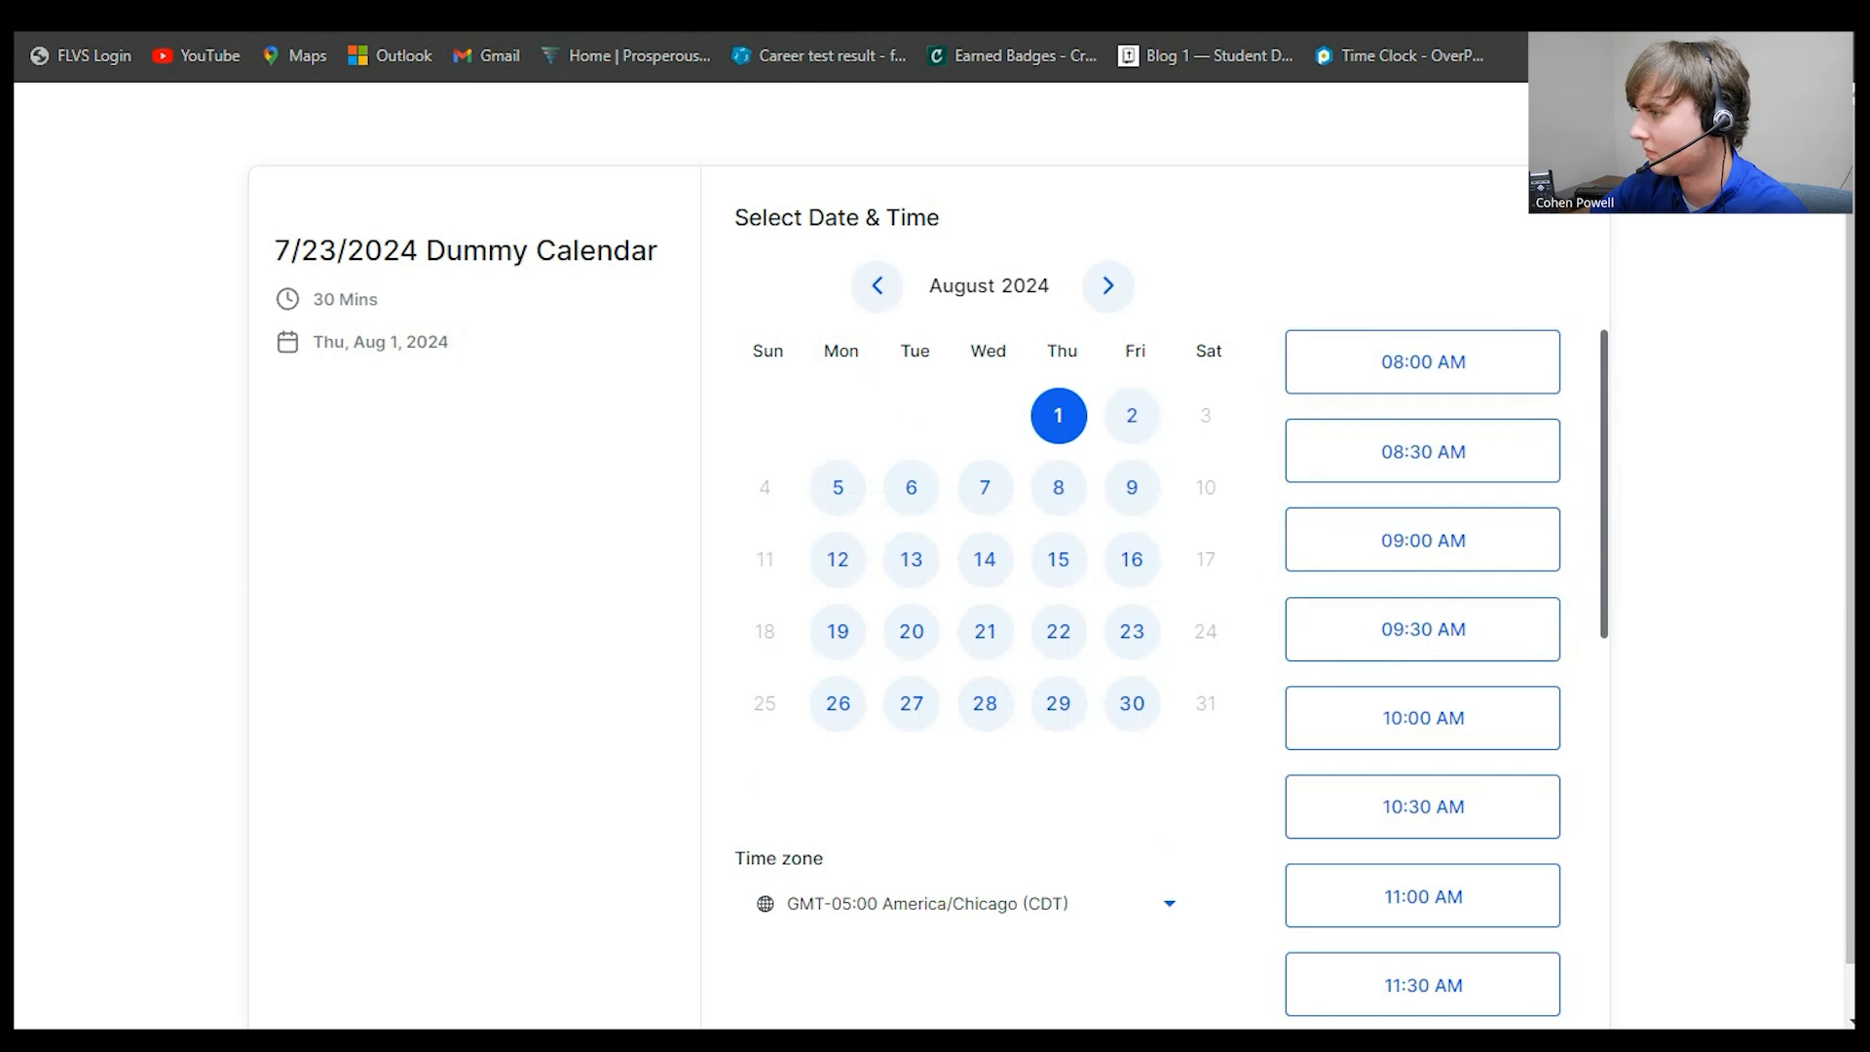
key("ctrl+w")
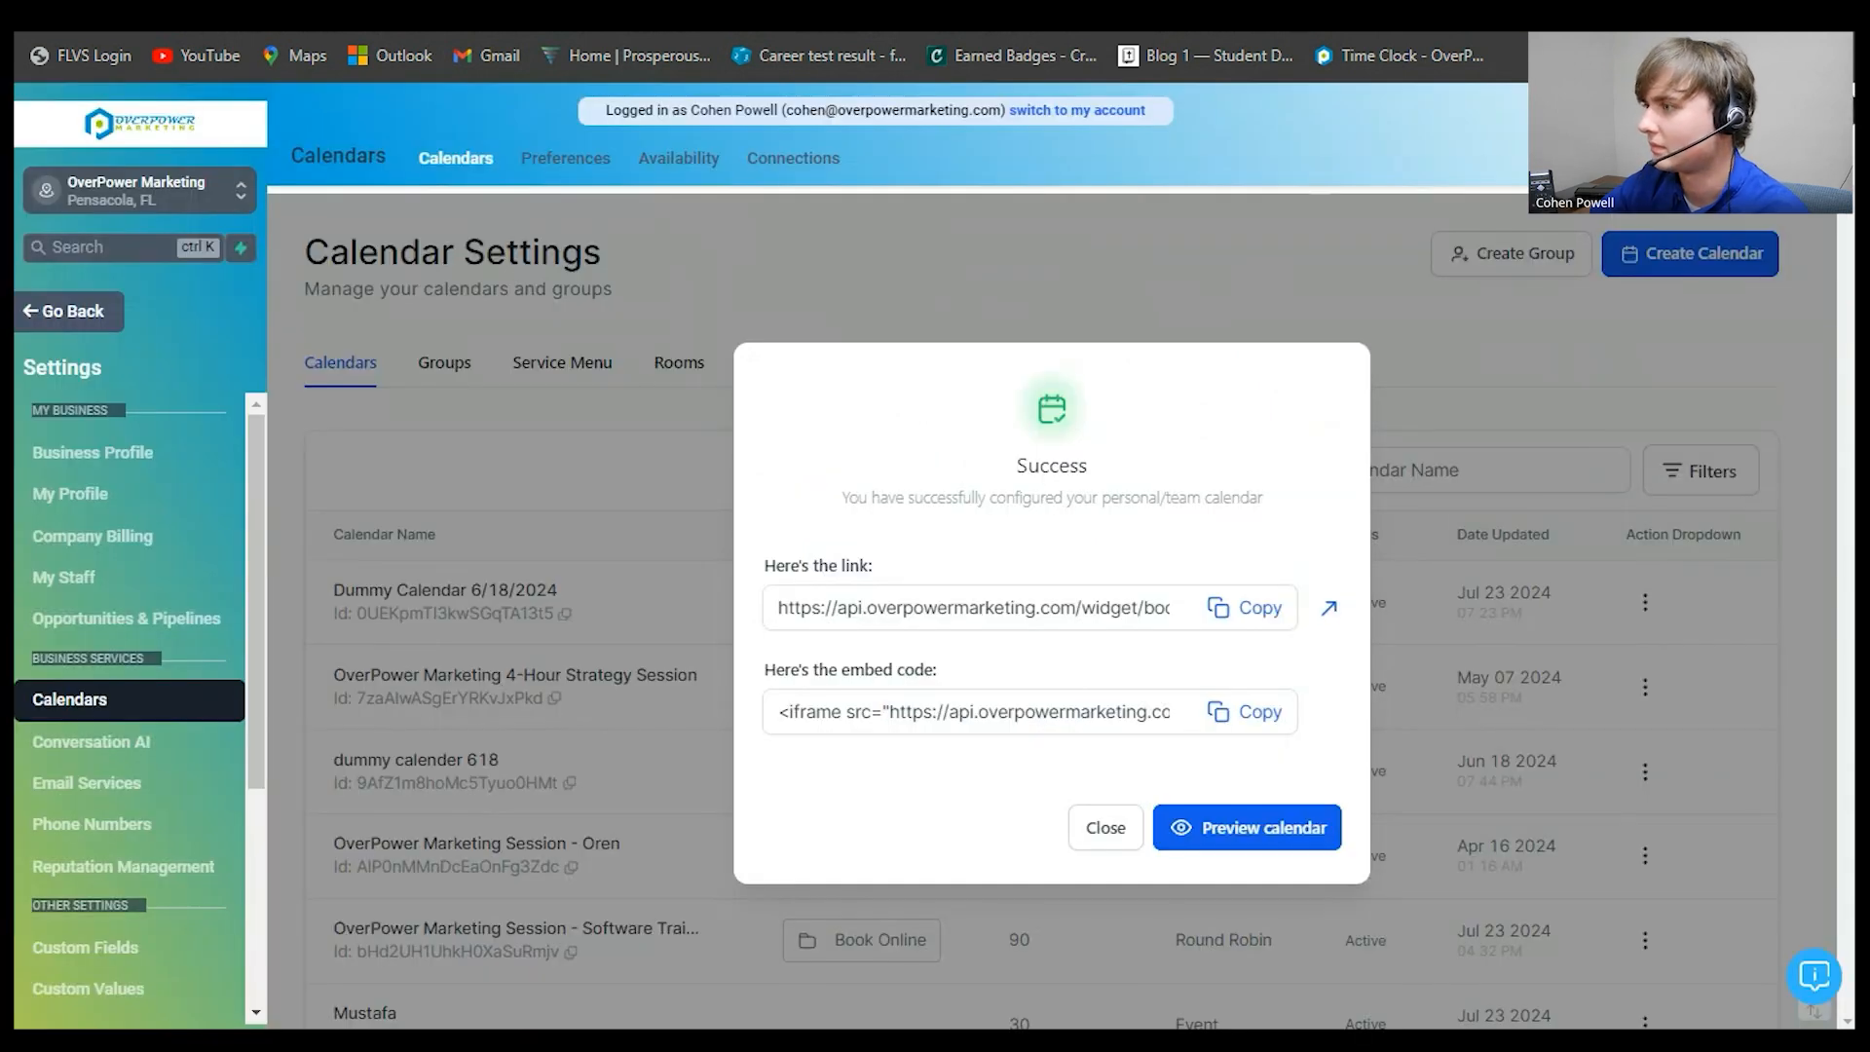
left_click(1106, 828)
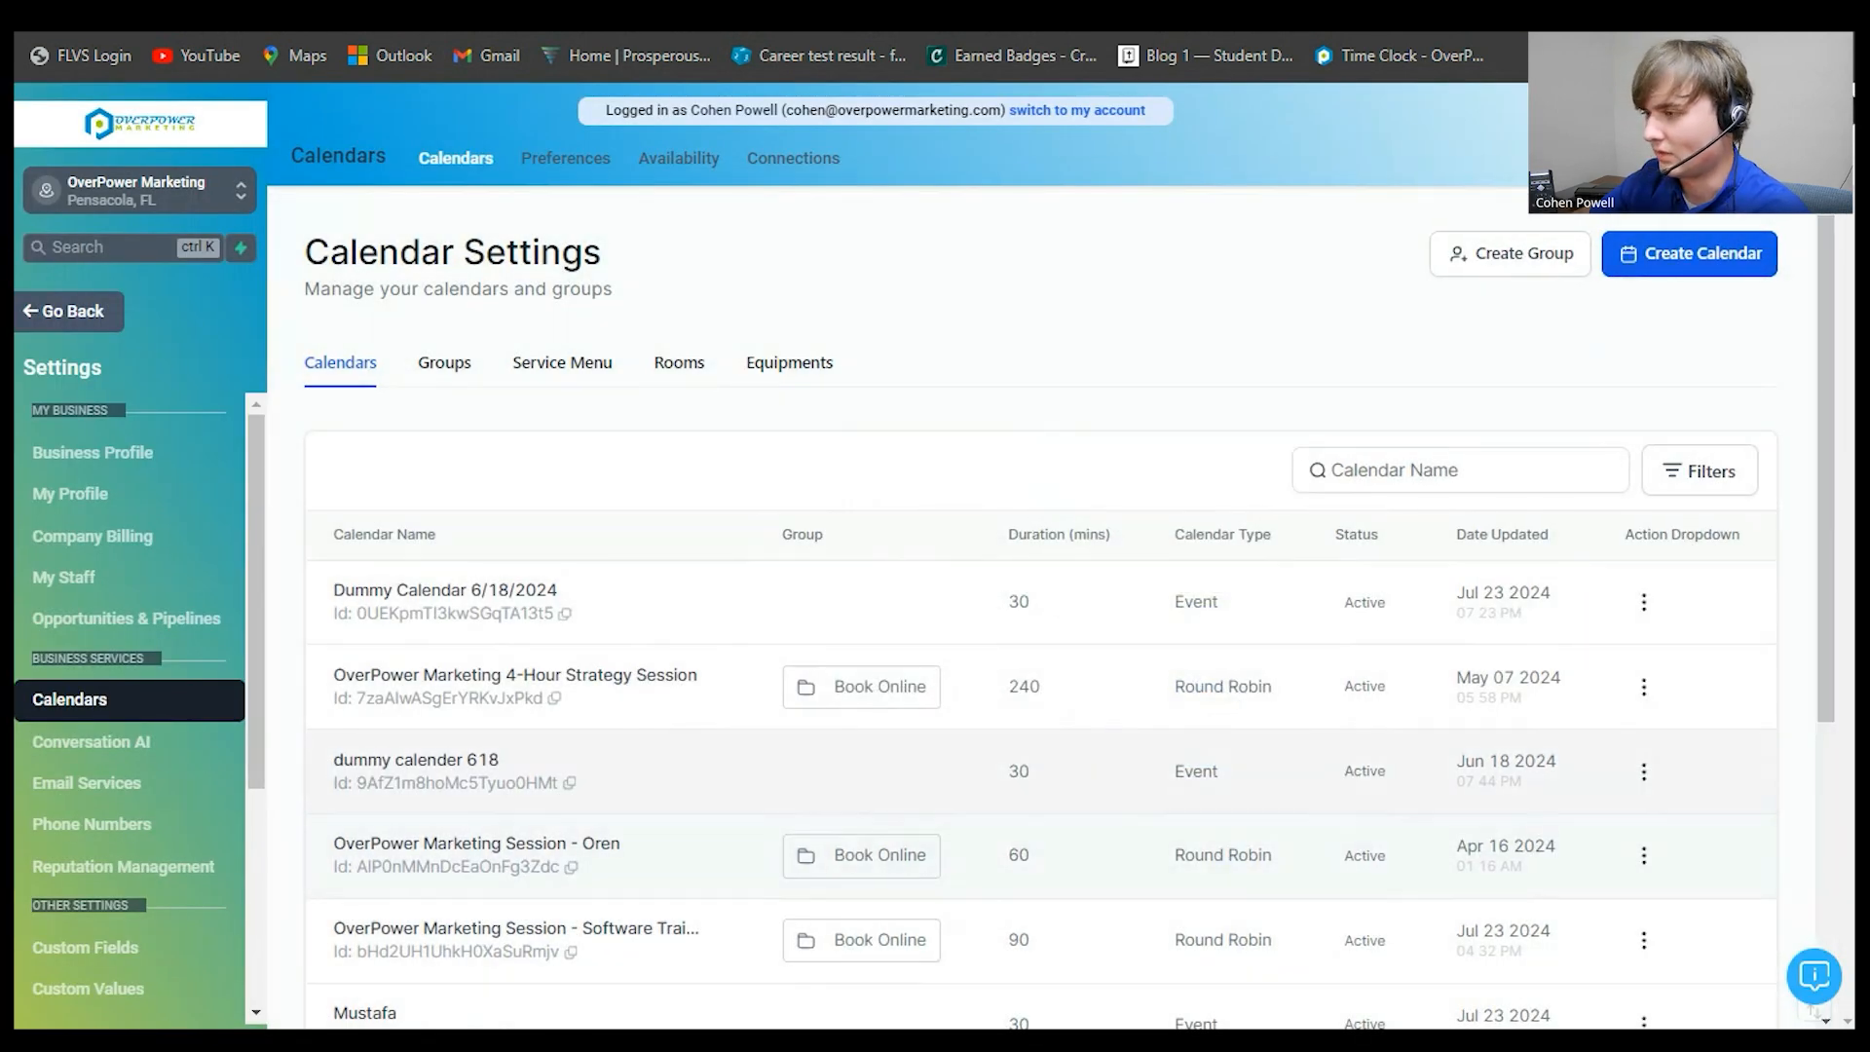
scroll(1071, 633, "down", 6)
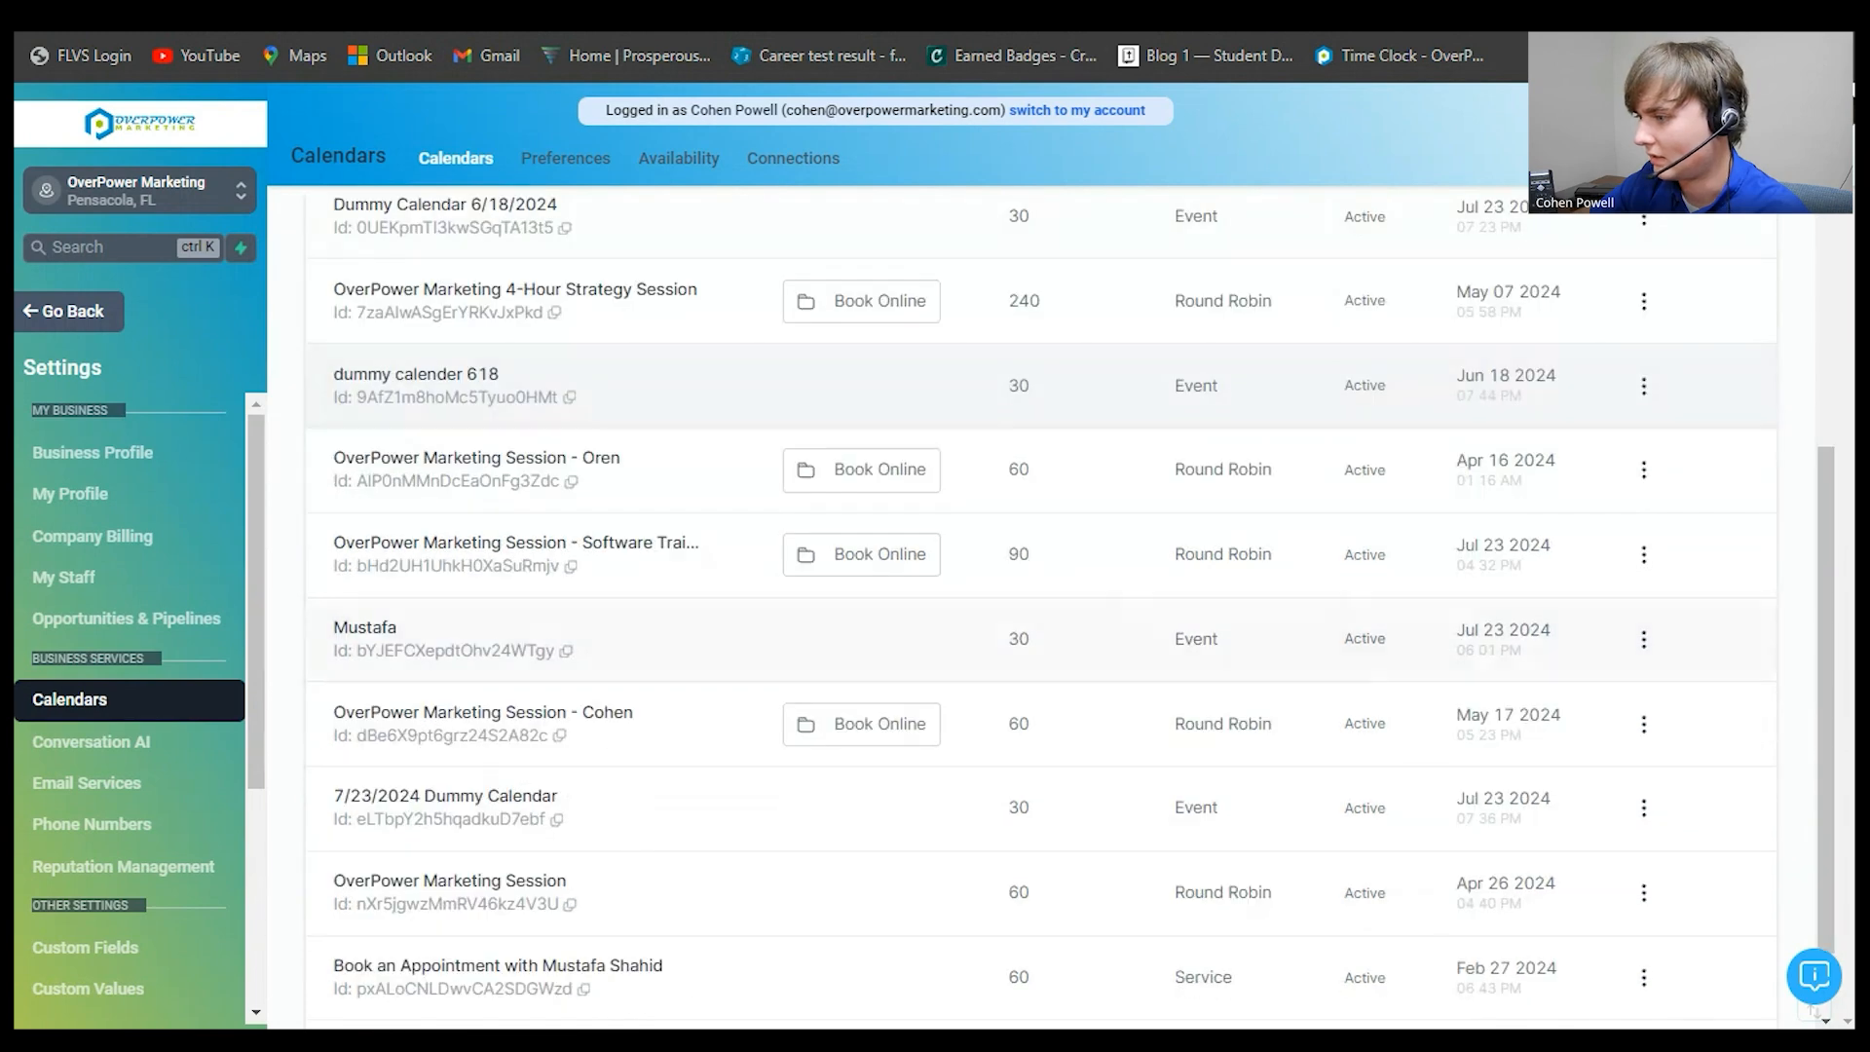
scroll(1072, 633, "up", 6)
scroll(1072, 633, "down", 5)
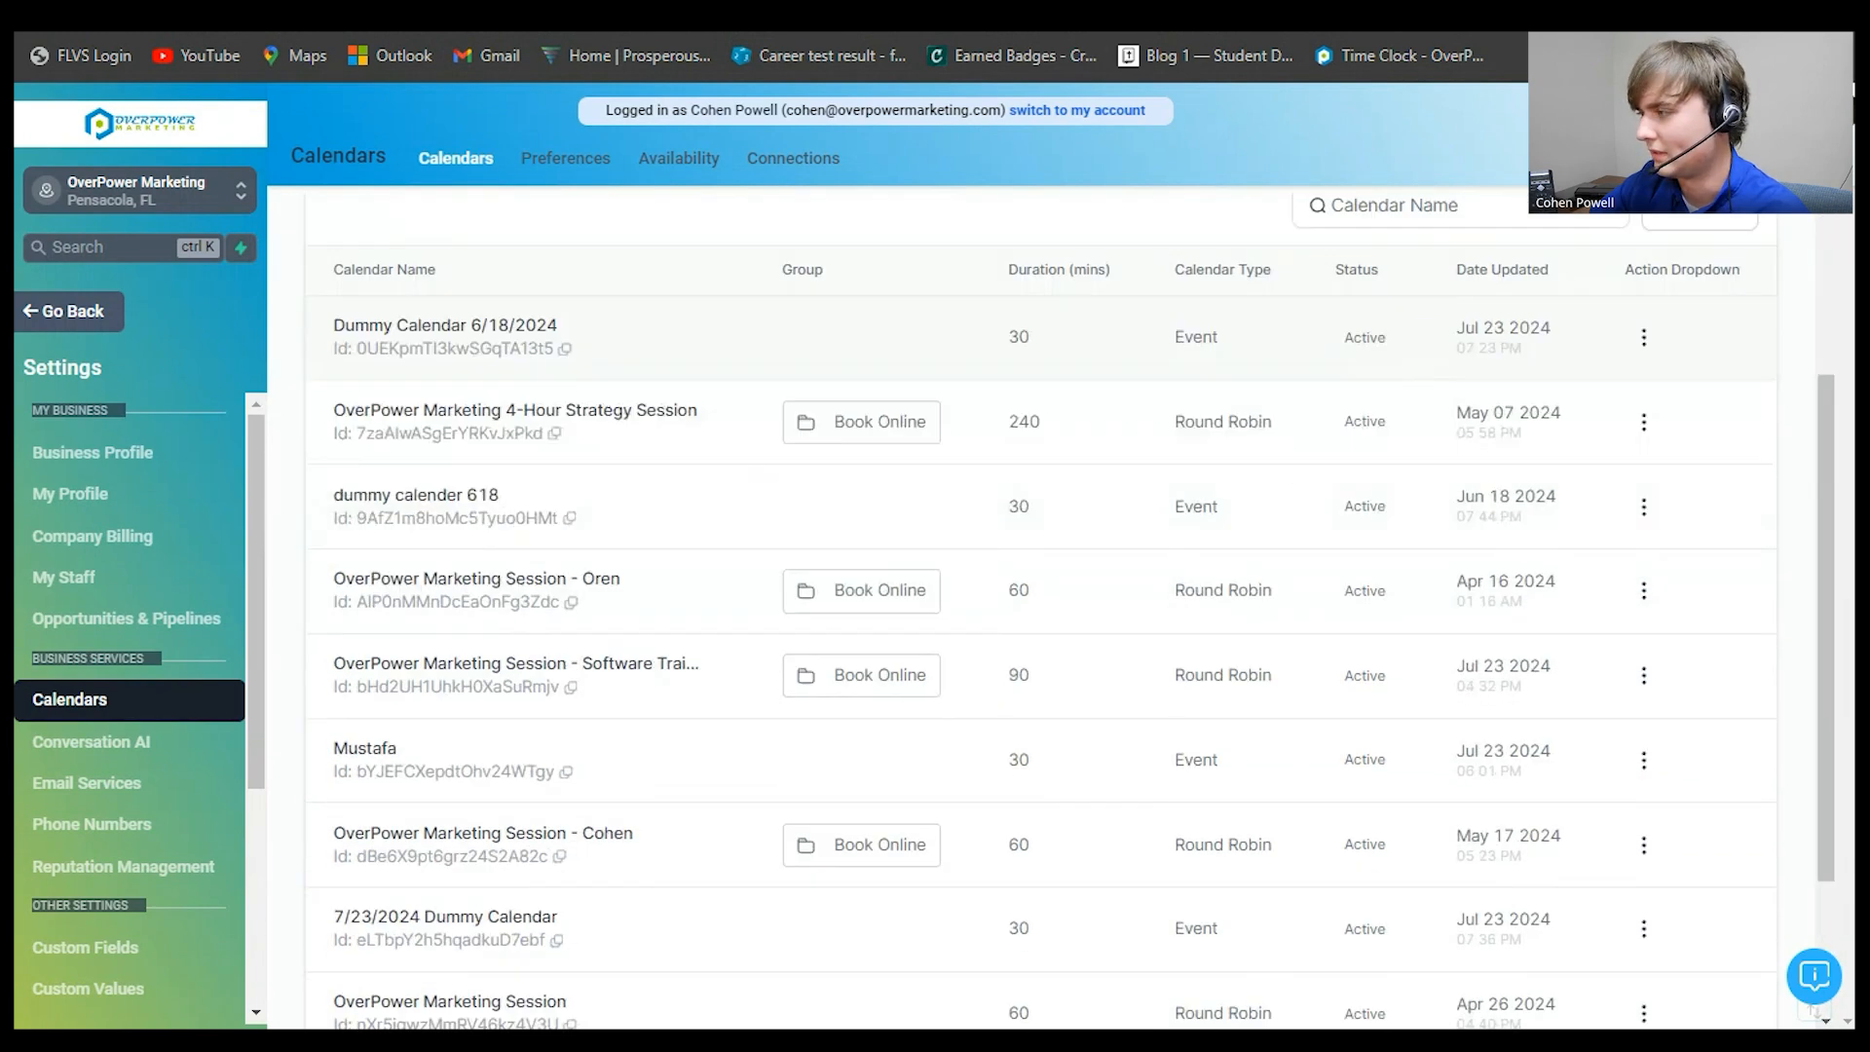
left_click(1645, 712)
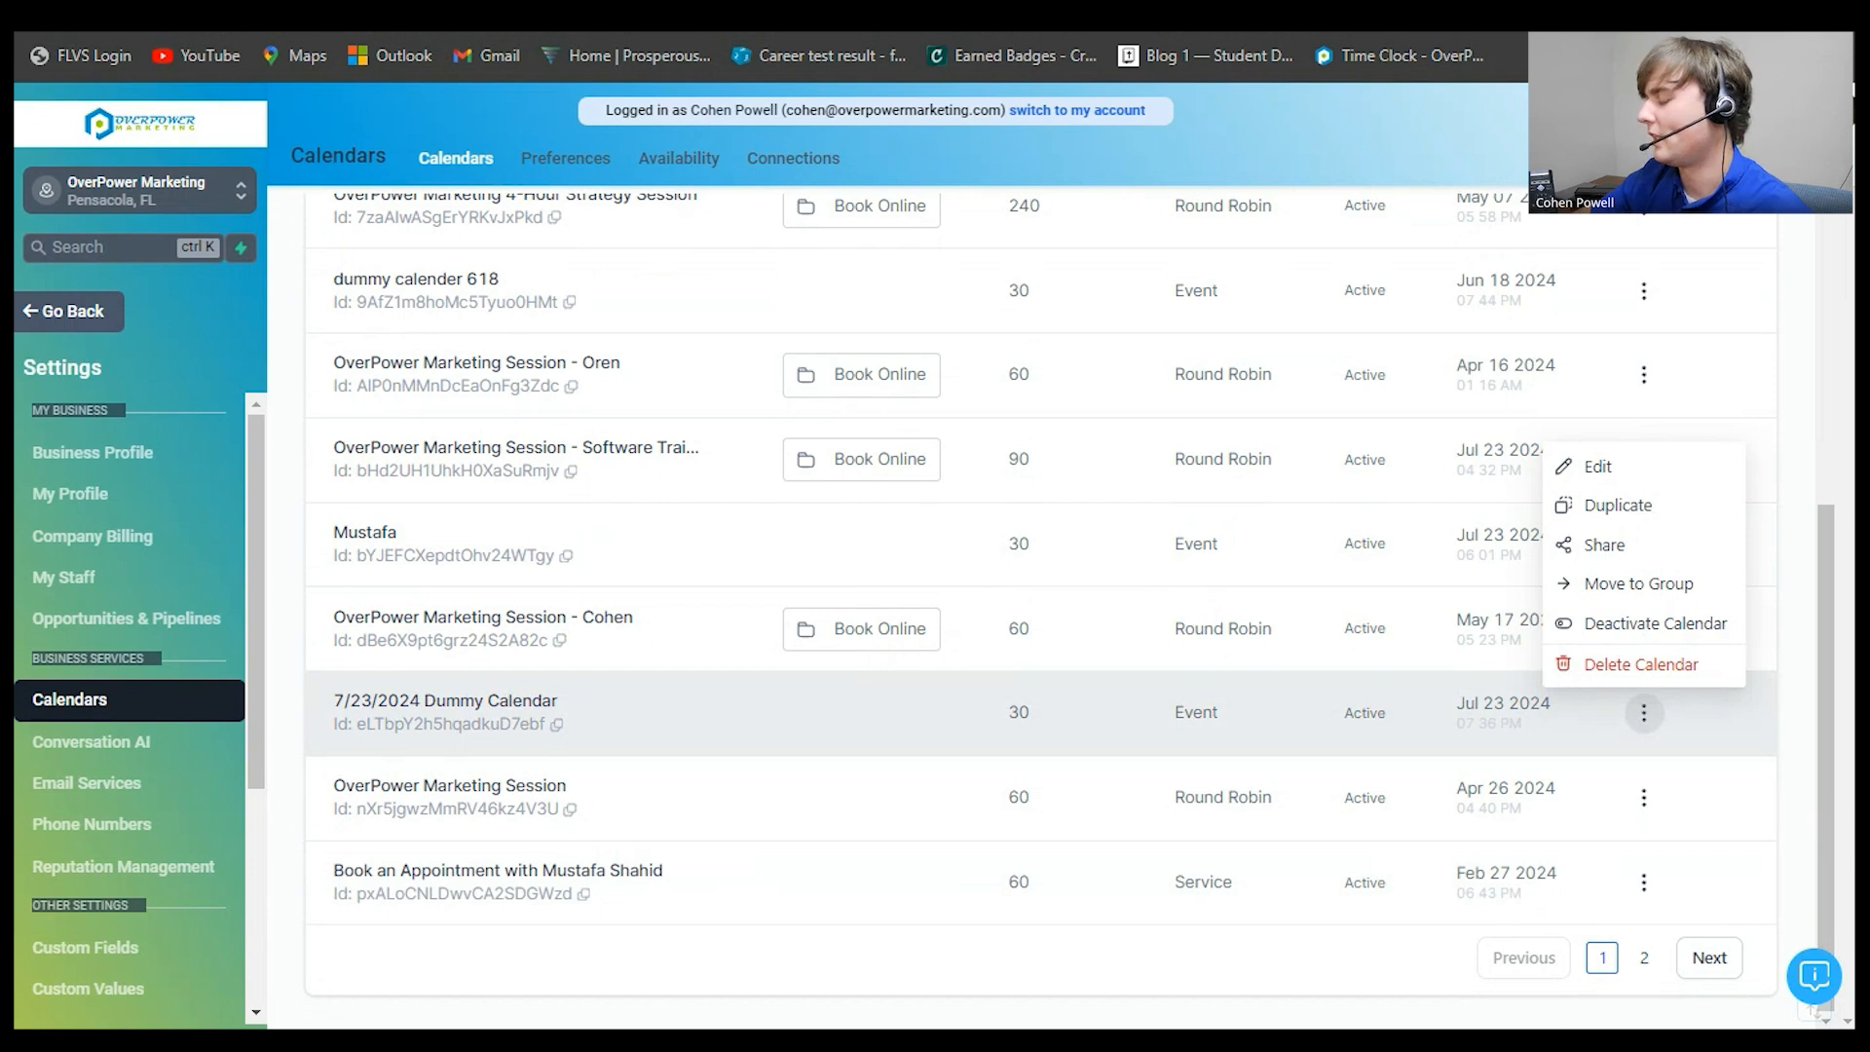
- Edit 7/23/2024 Dummy Calendar, scroll through Meeting Details, and show its weekday 08:00 AM–05:00 PM availability
left_click(1598, 466)
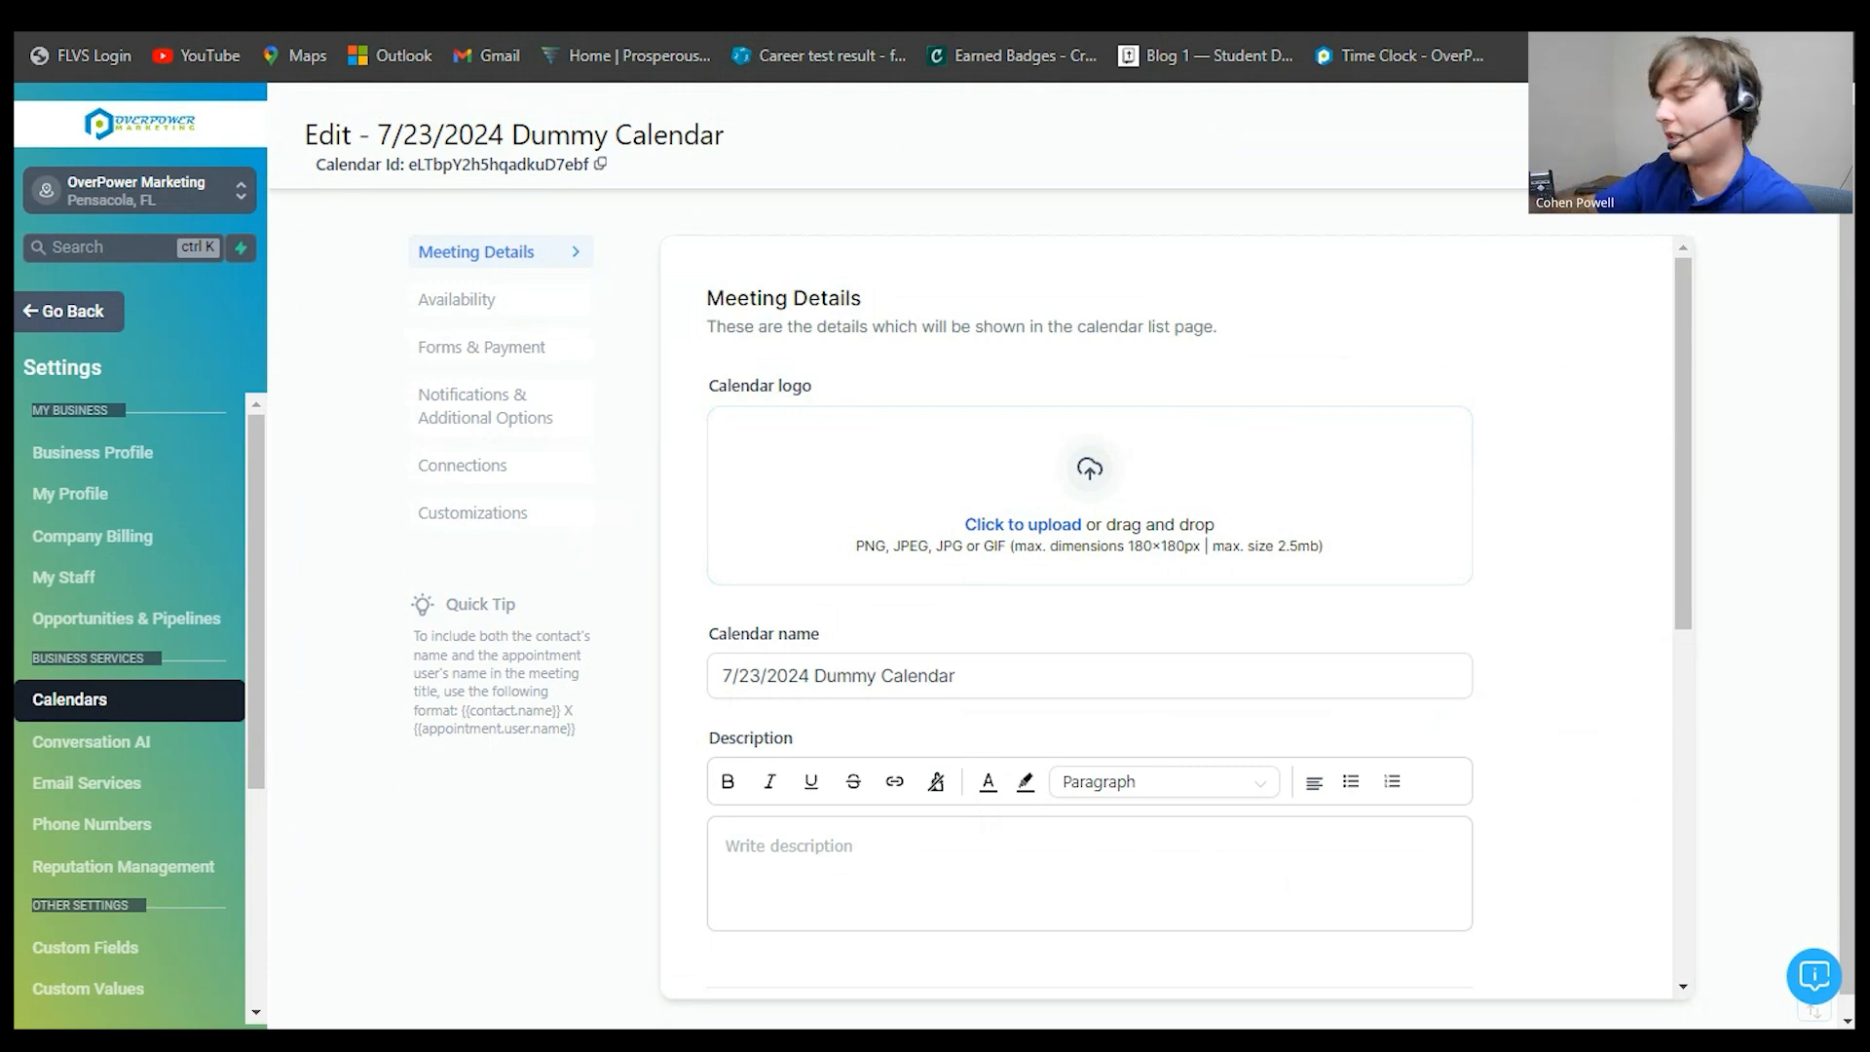
scroll(1177, 613, "down", 1)
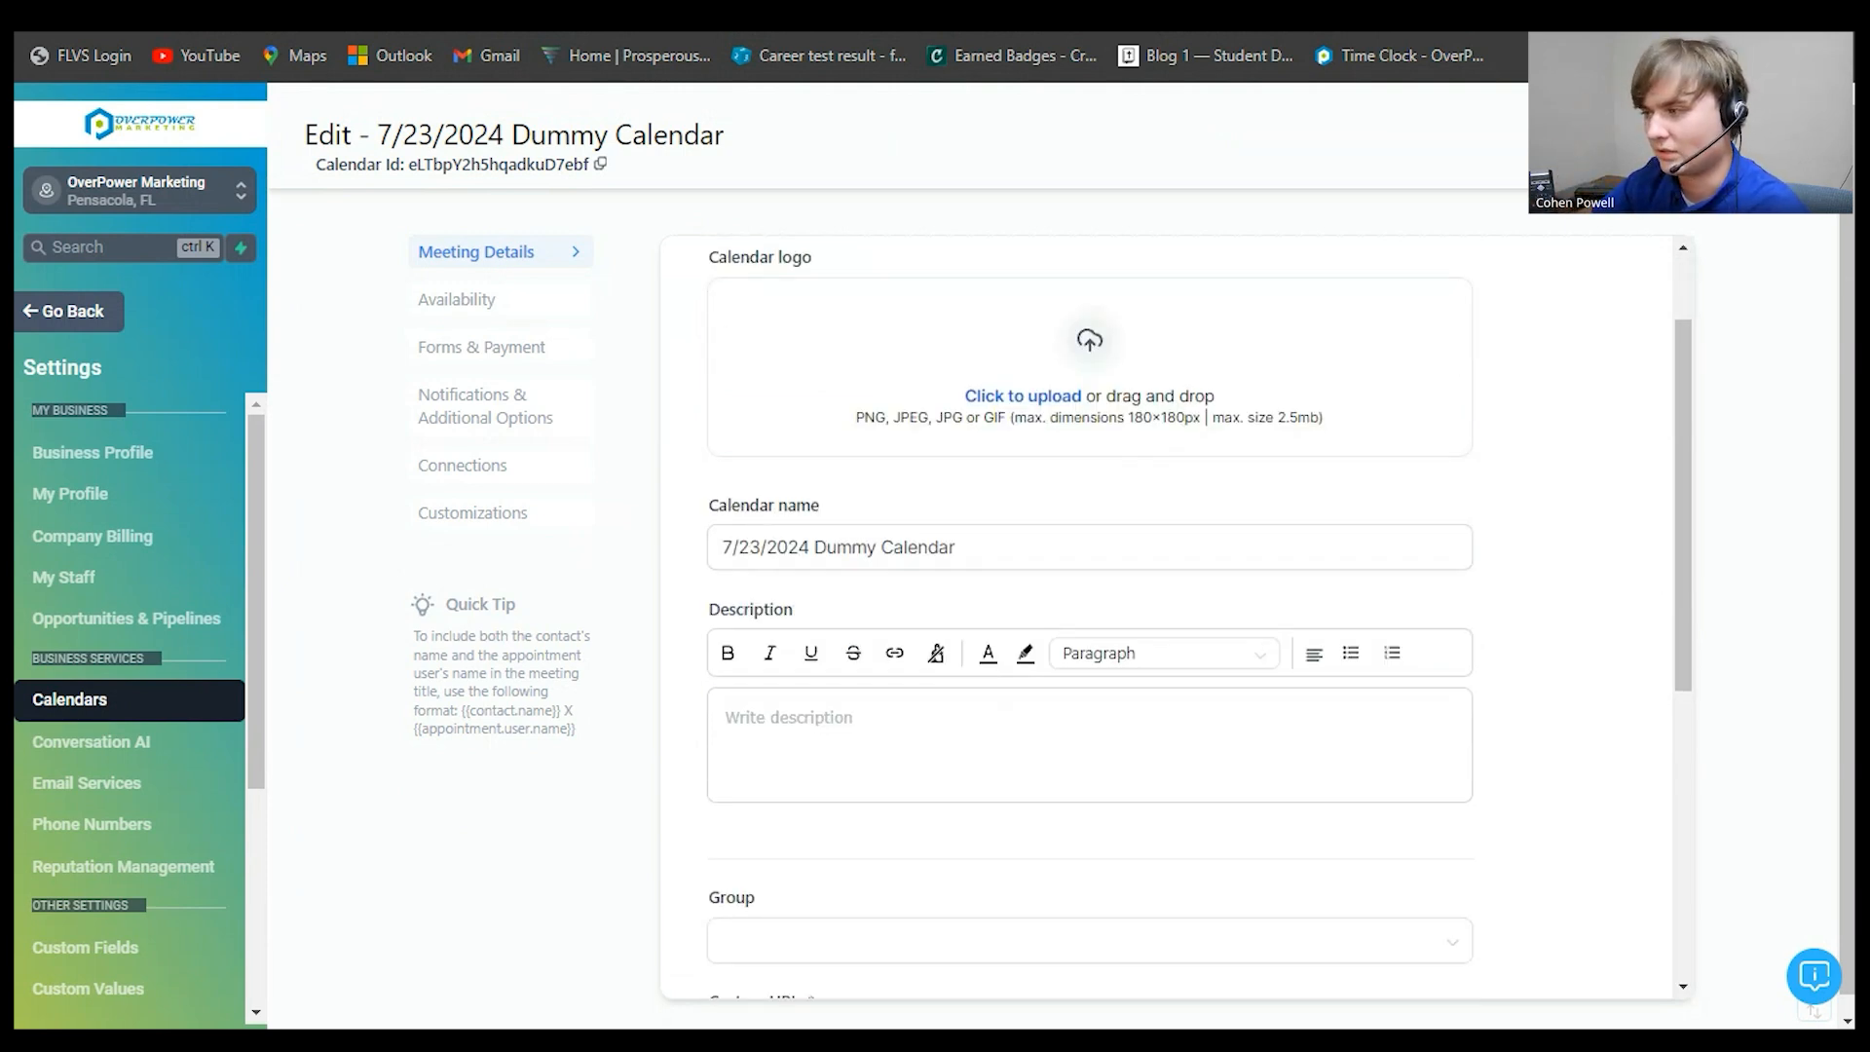
scroll(1089, 585, "down", 3)
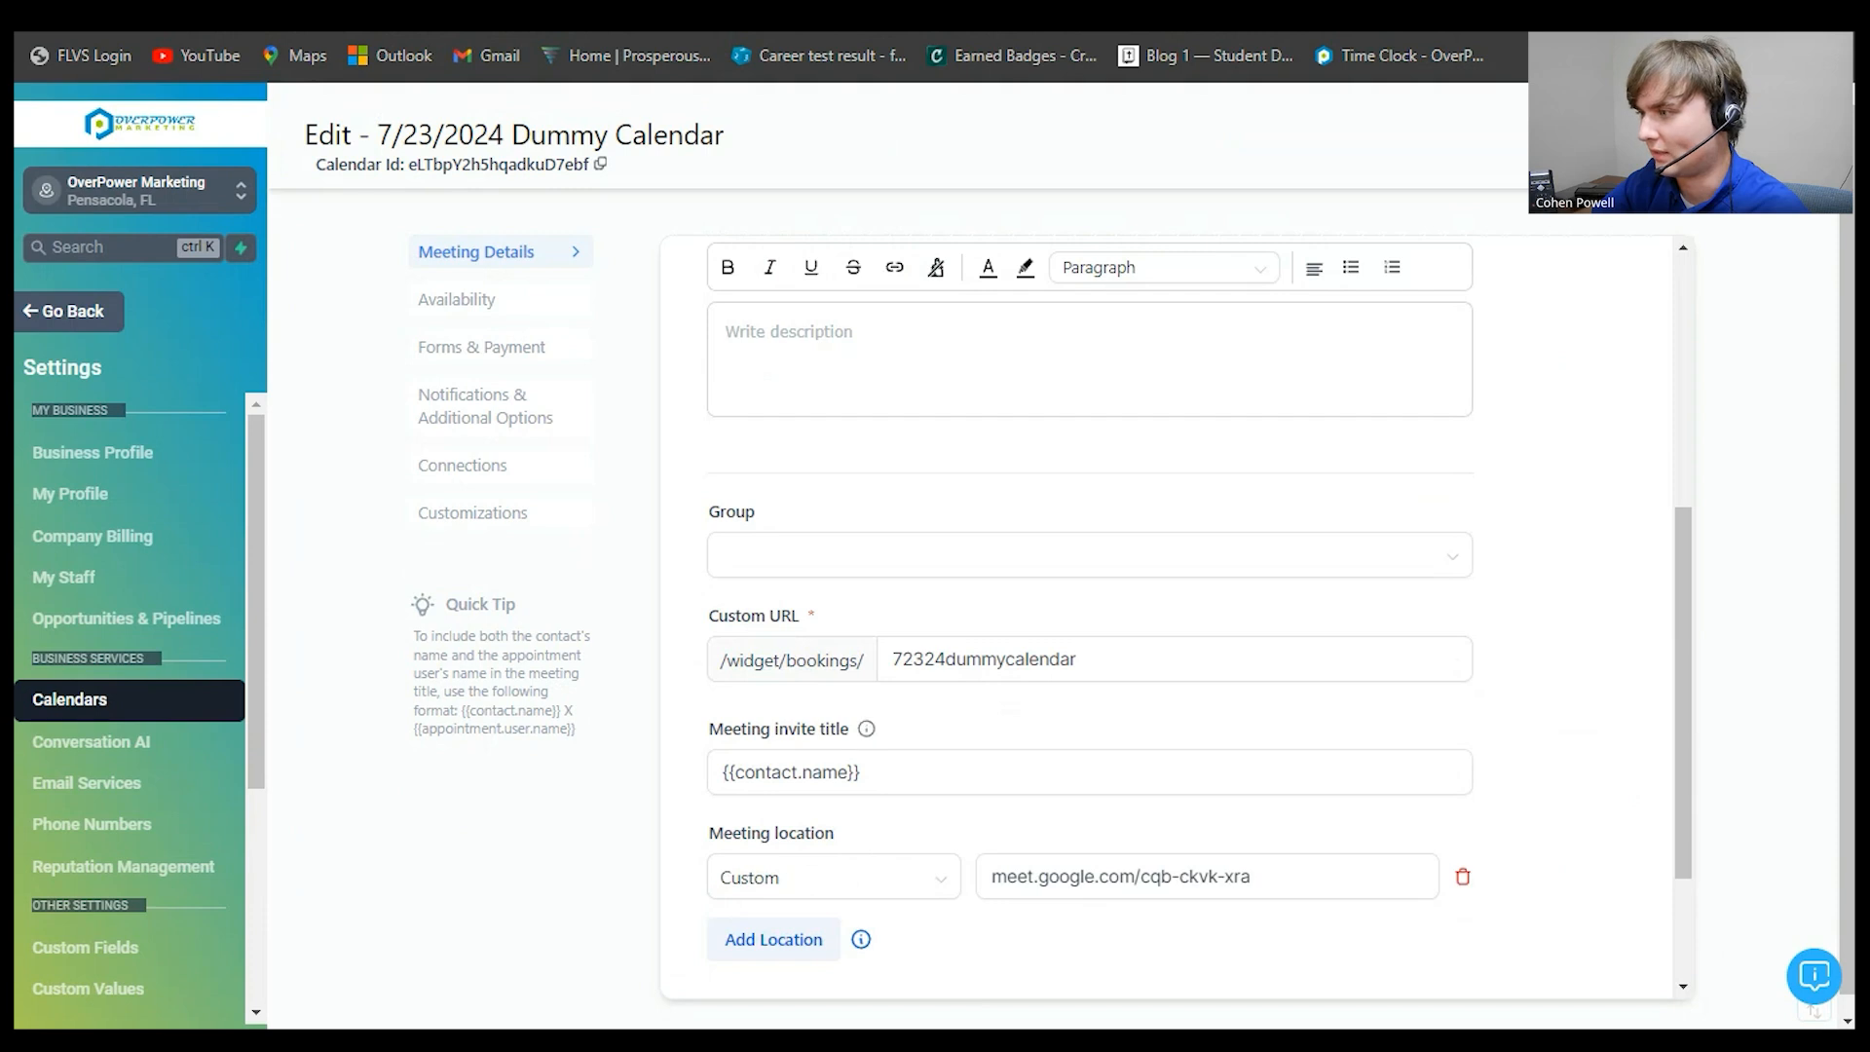
scroll(1177, 614, "up", 1)
scroll(1089, 681, "down", 2)
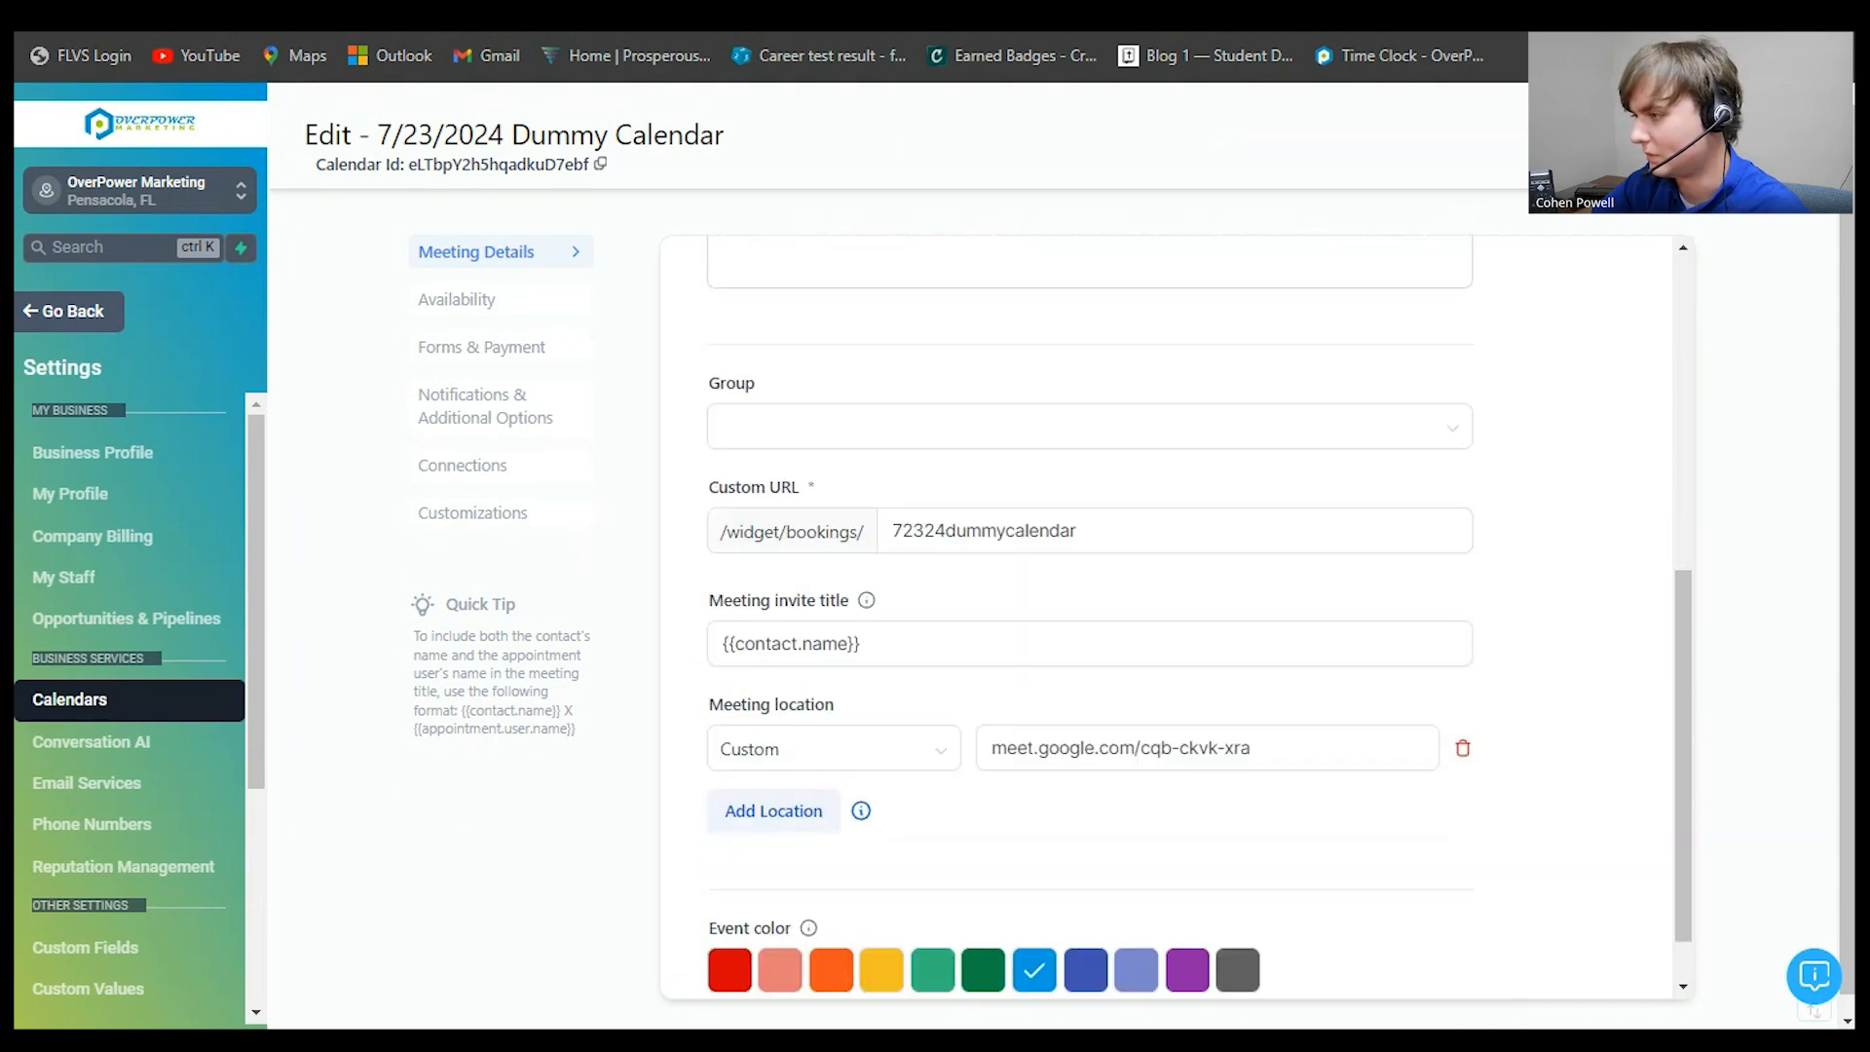
scroll(1089, 614, "down", 1)
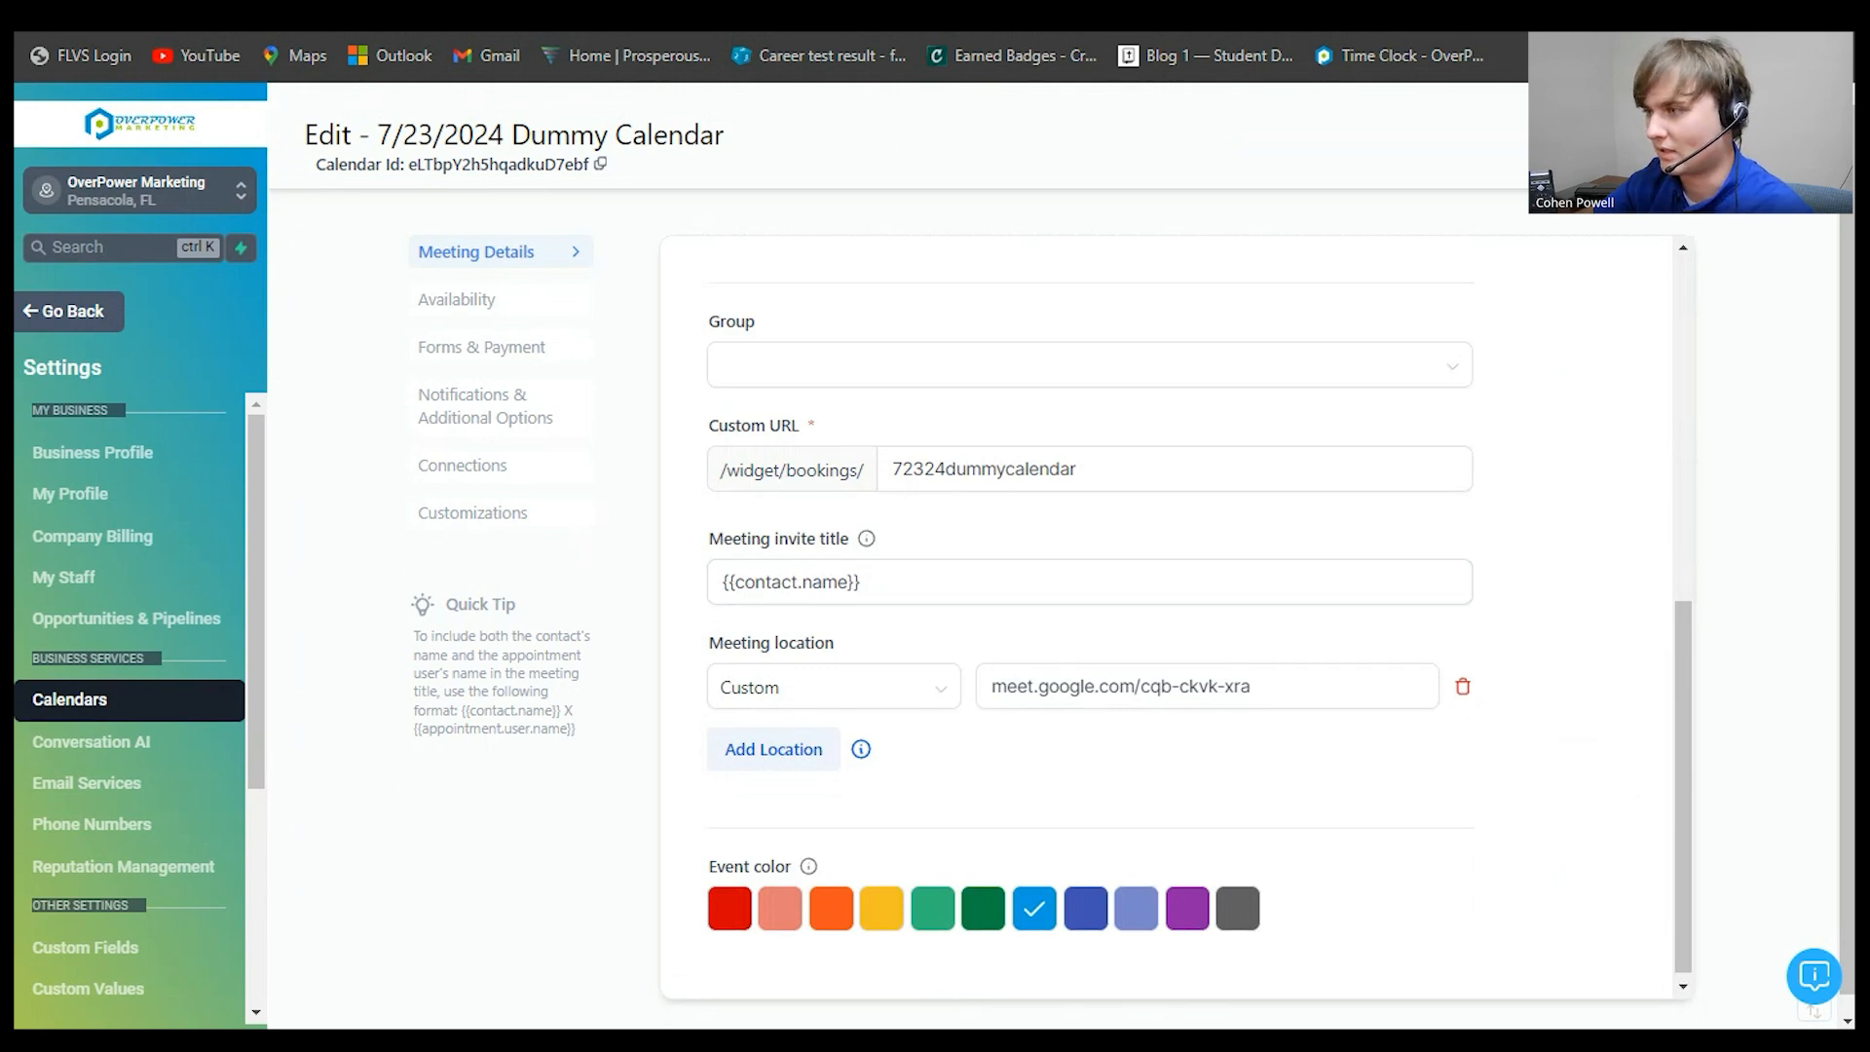
scroll(1089, 614, "up", 10)
left_click(457, 299)
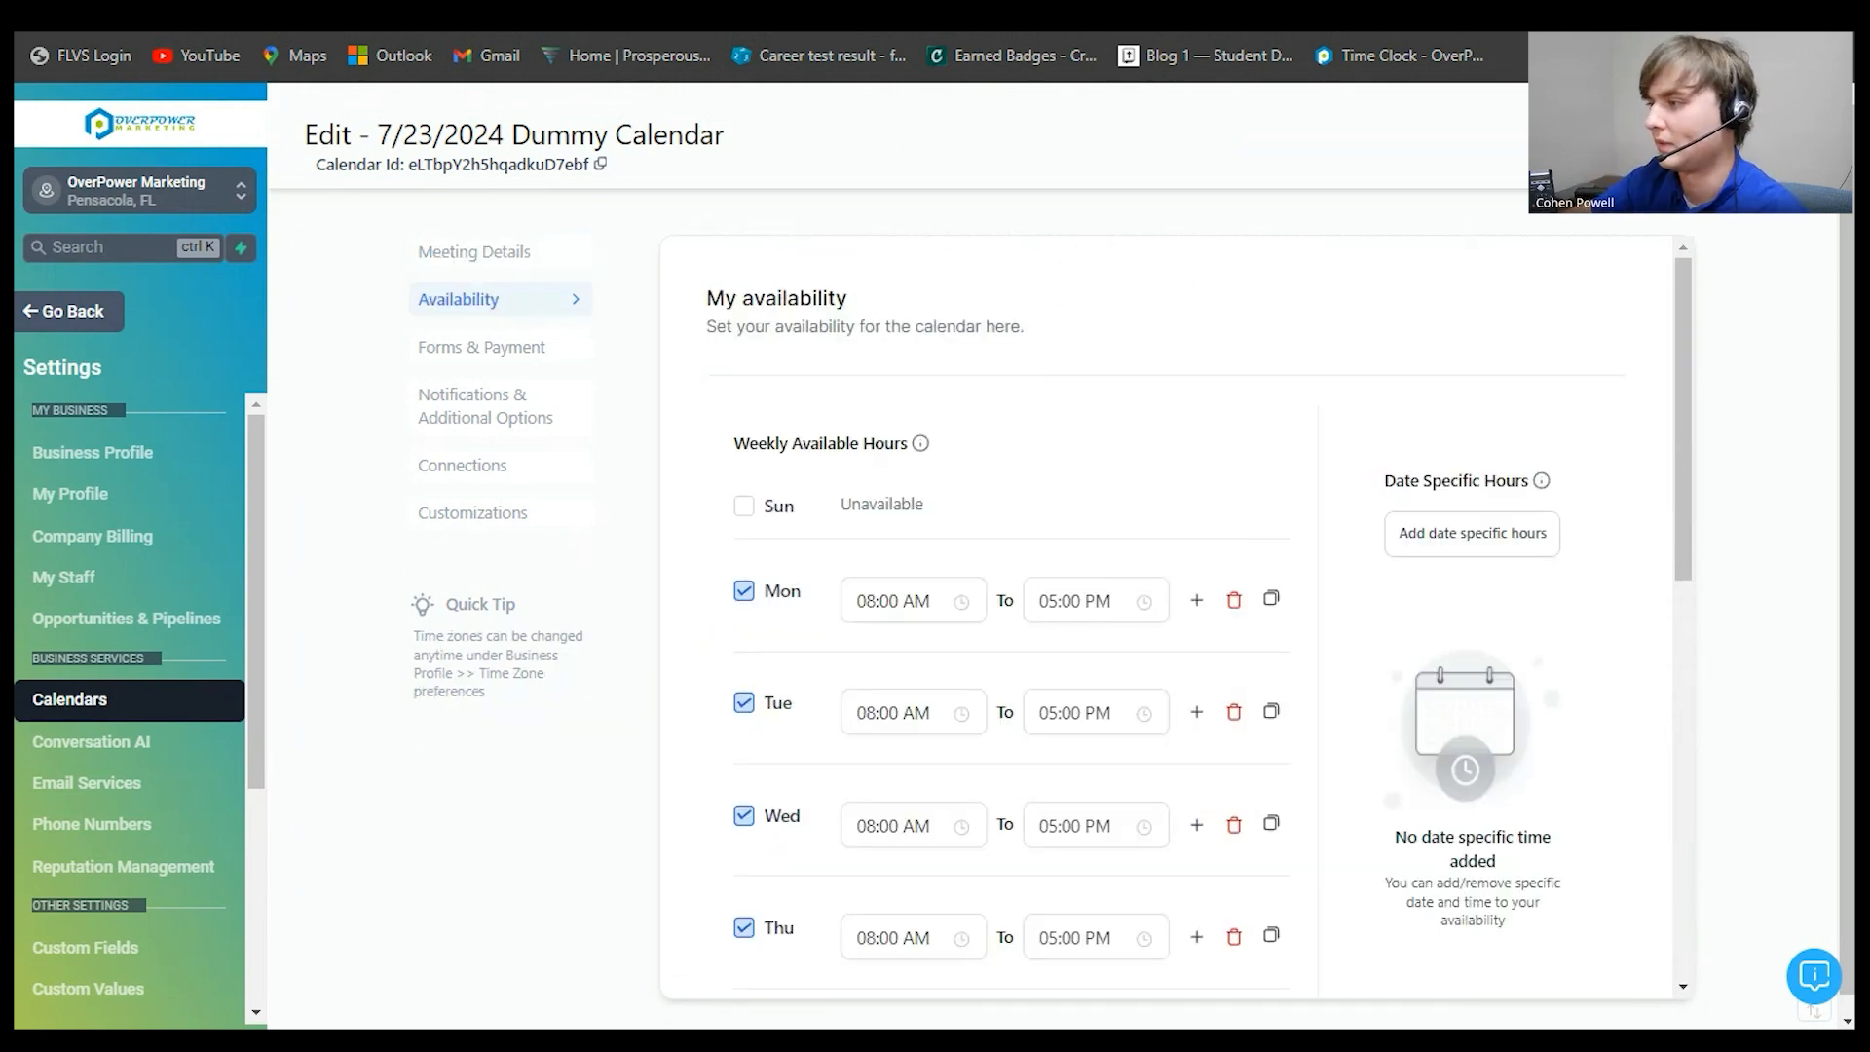
- Back in Meeting Details, add a second Custom meeting location below the Google Meet link
scroll(1096, 599, "down", 6)
scroll(1096, 599, "up", 7)
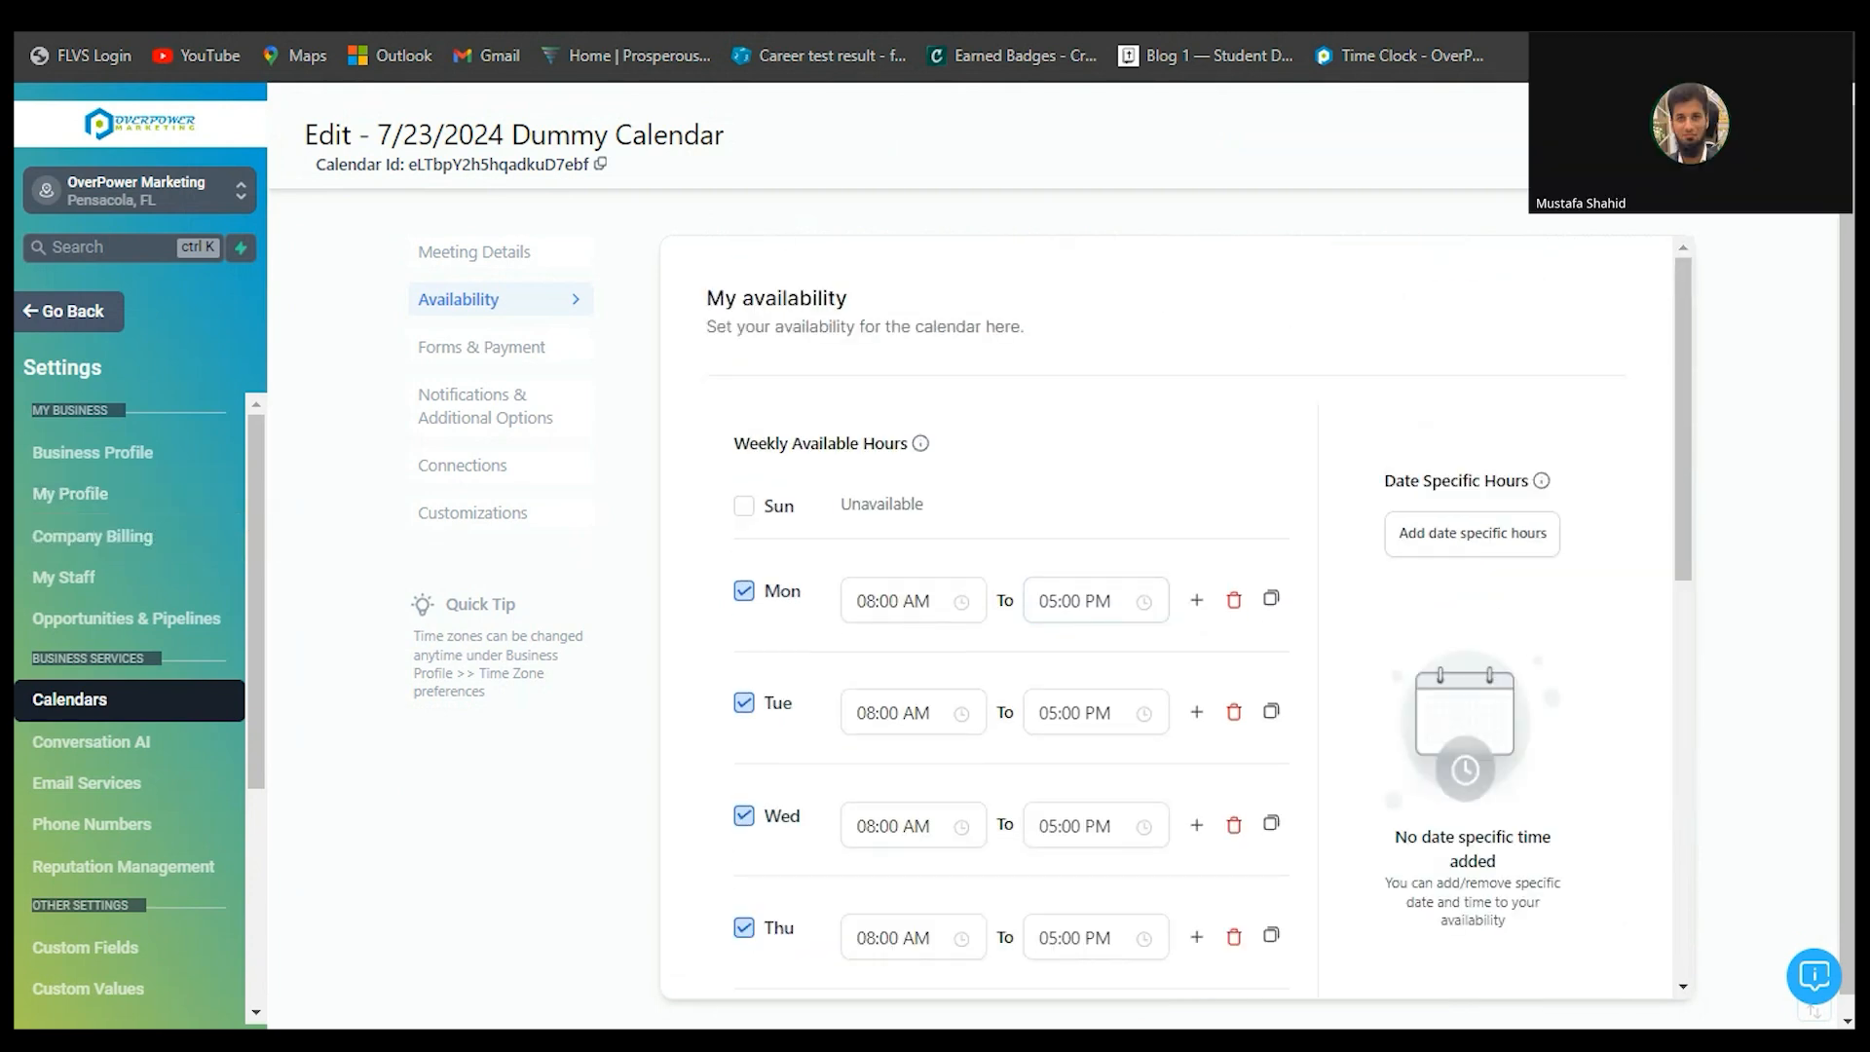
left_click(475, 252)
scroll(1089, 623, "down", 4)
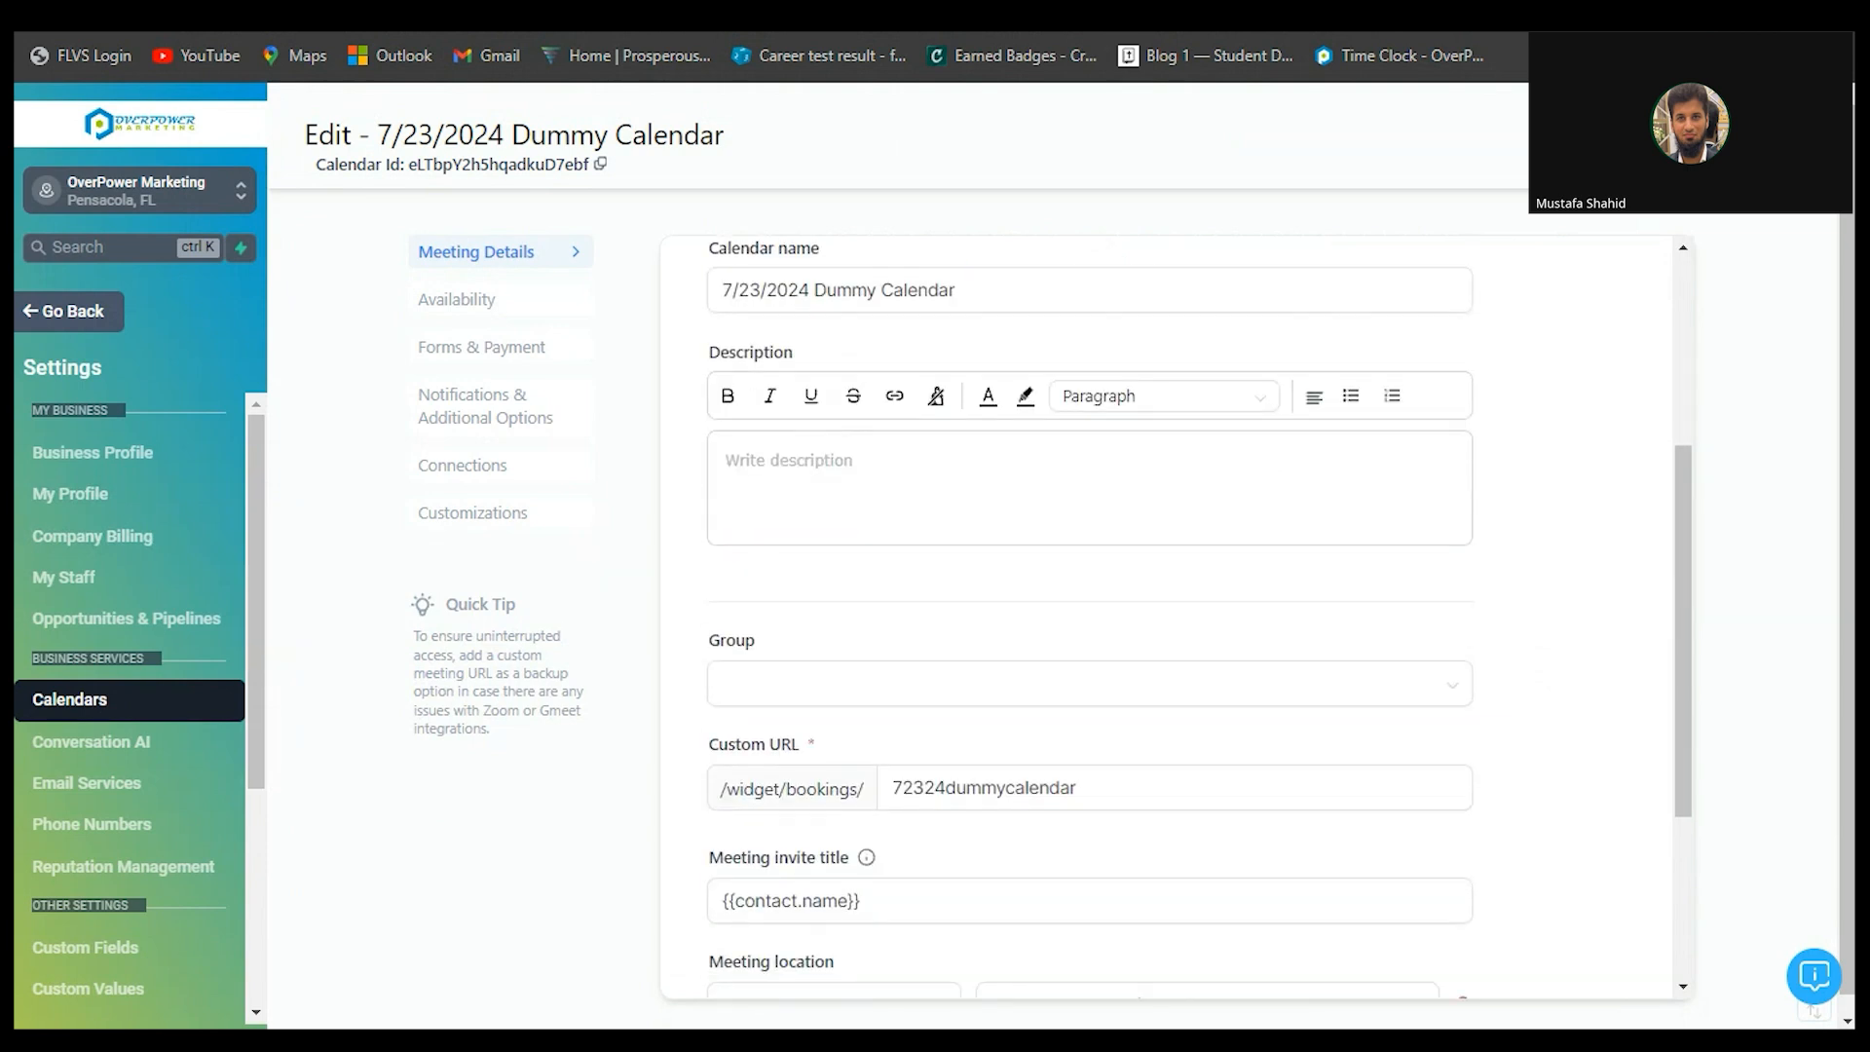
scroll(1089, 624, "down", 3)
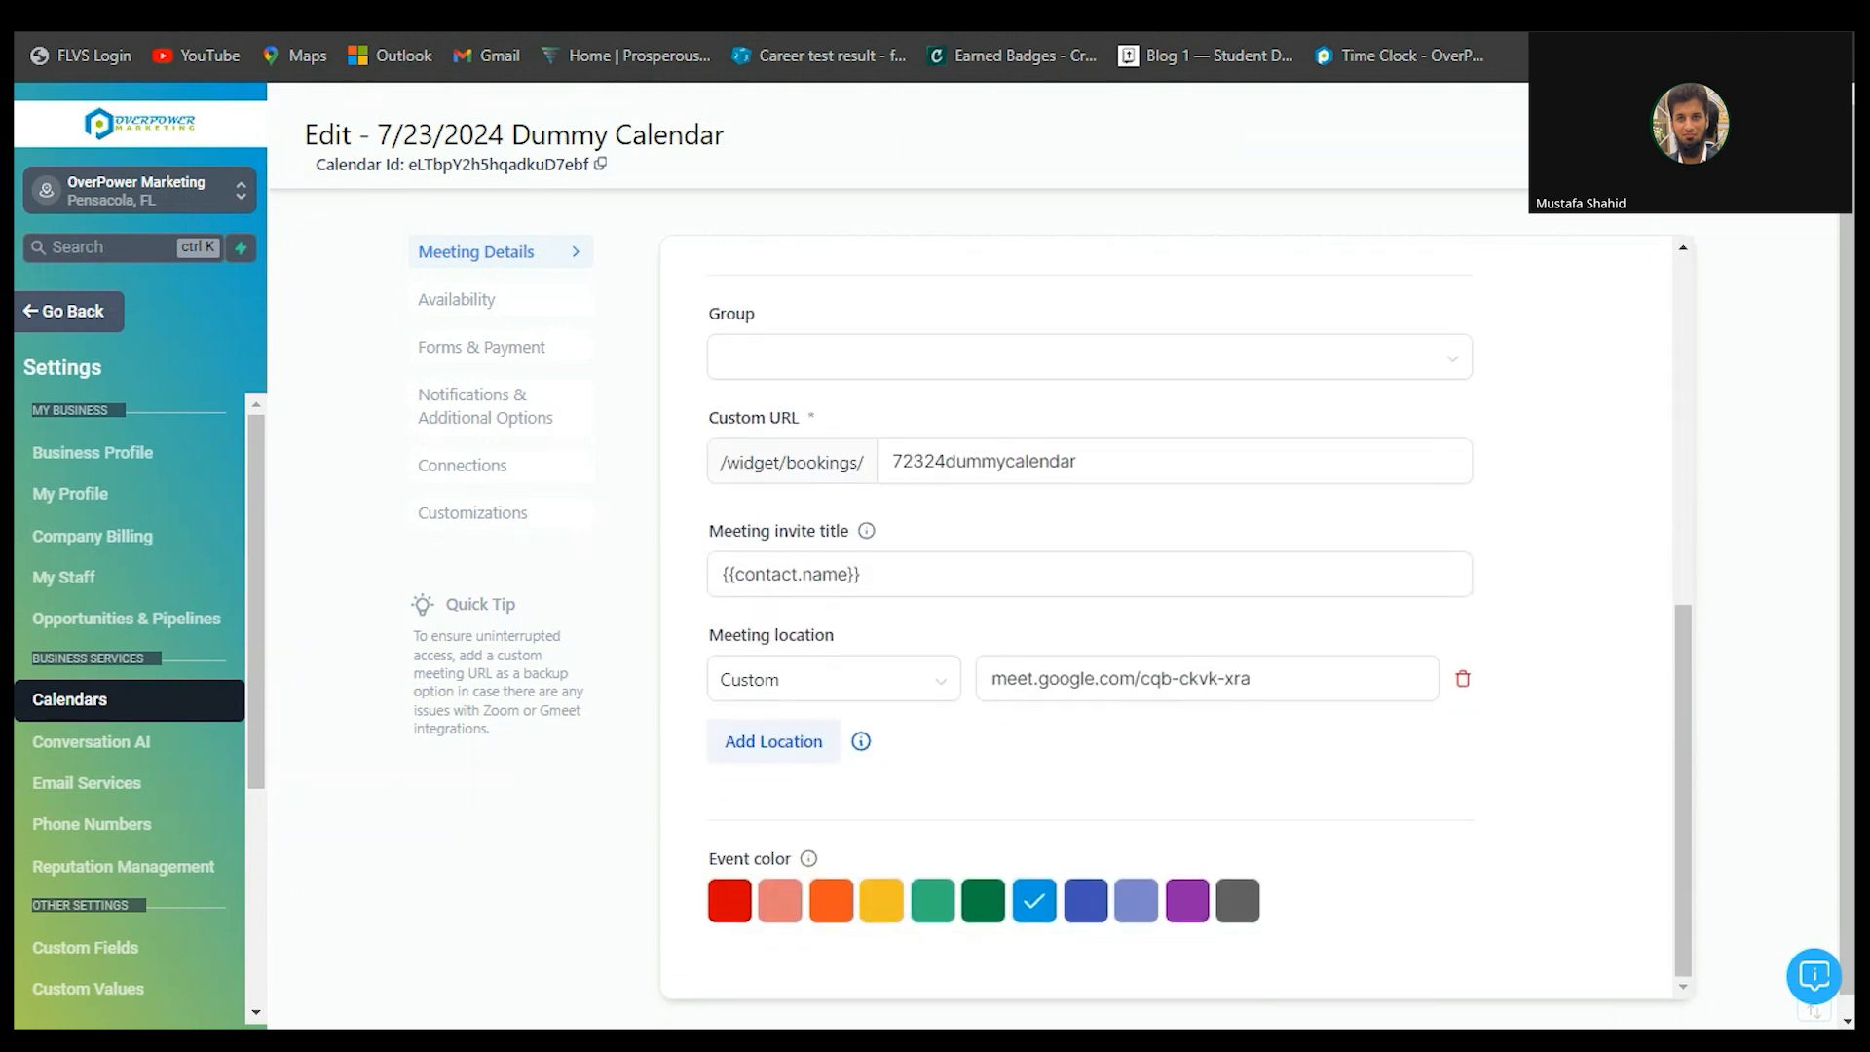
left_click(774, 743)
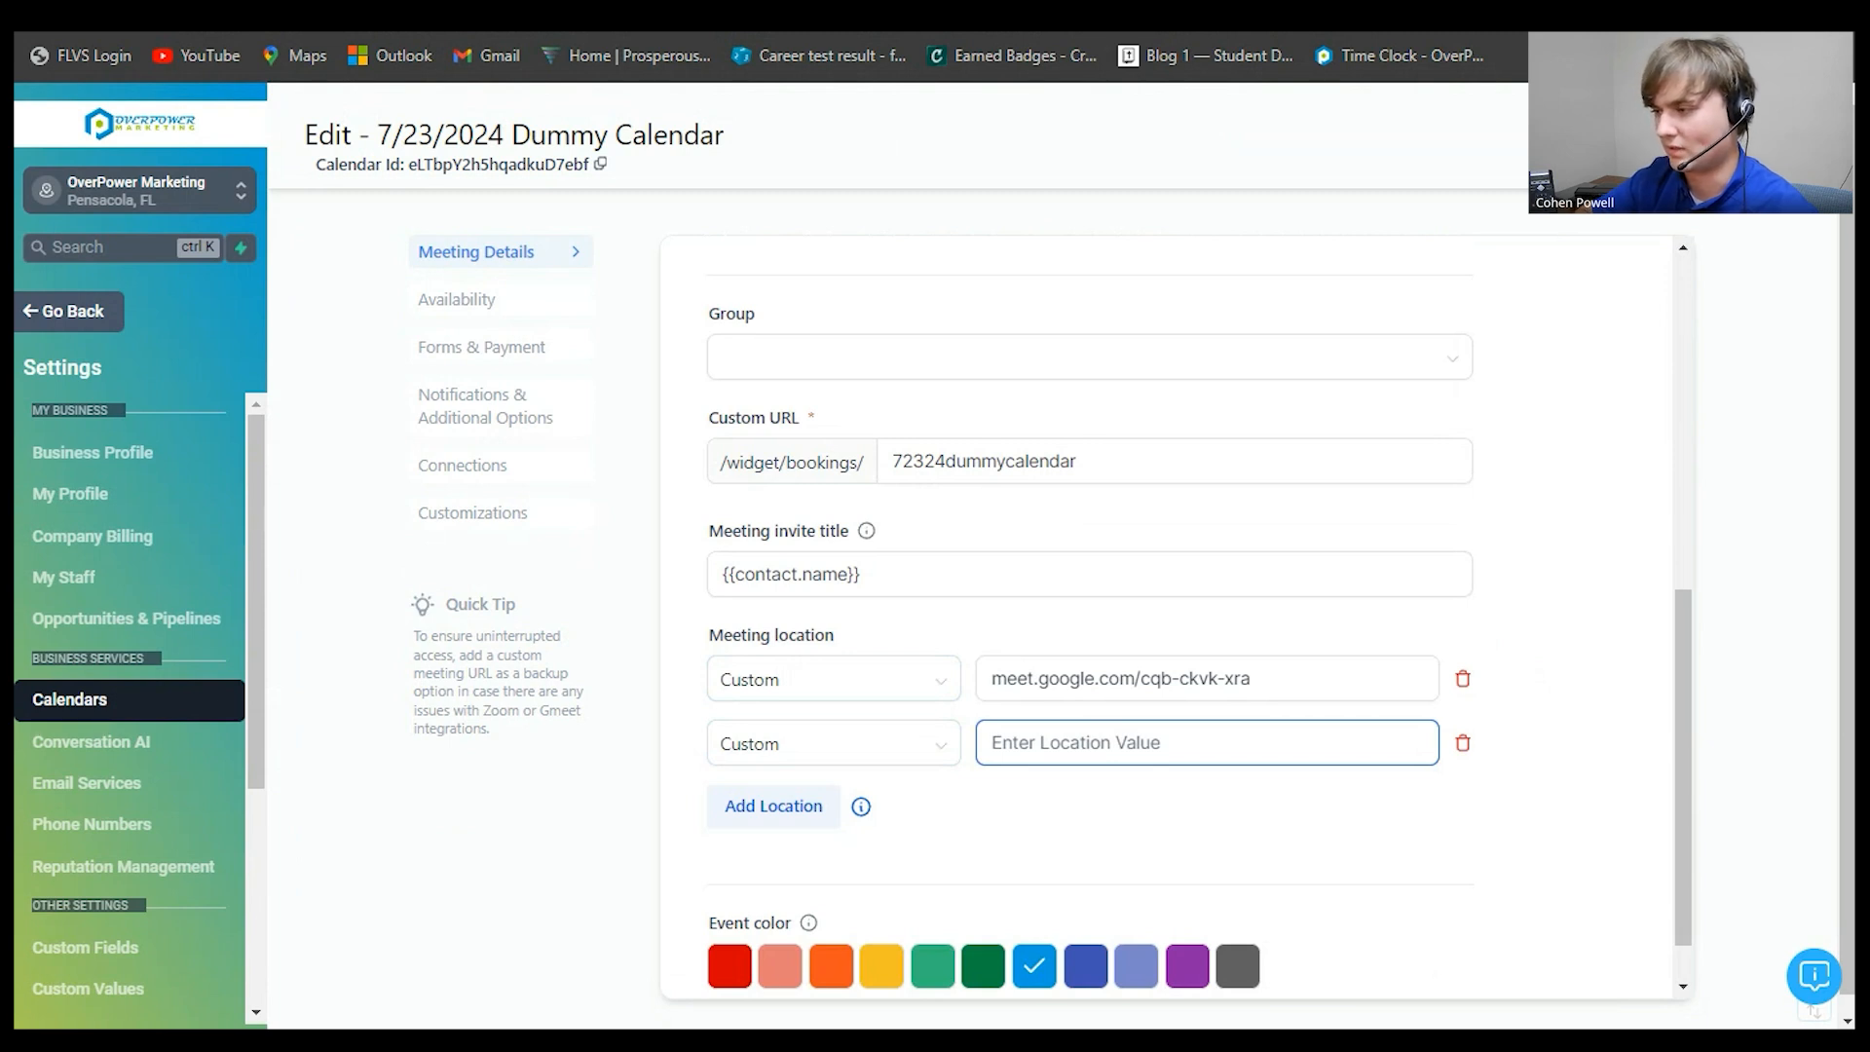
- In Forms & Payment, move Form above Date & Time Selector in the widget order
left_click(458, 300)
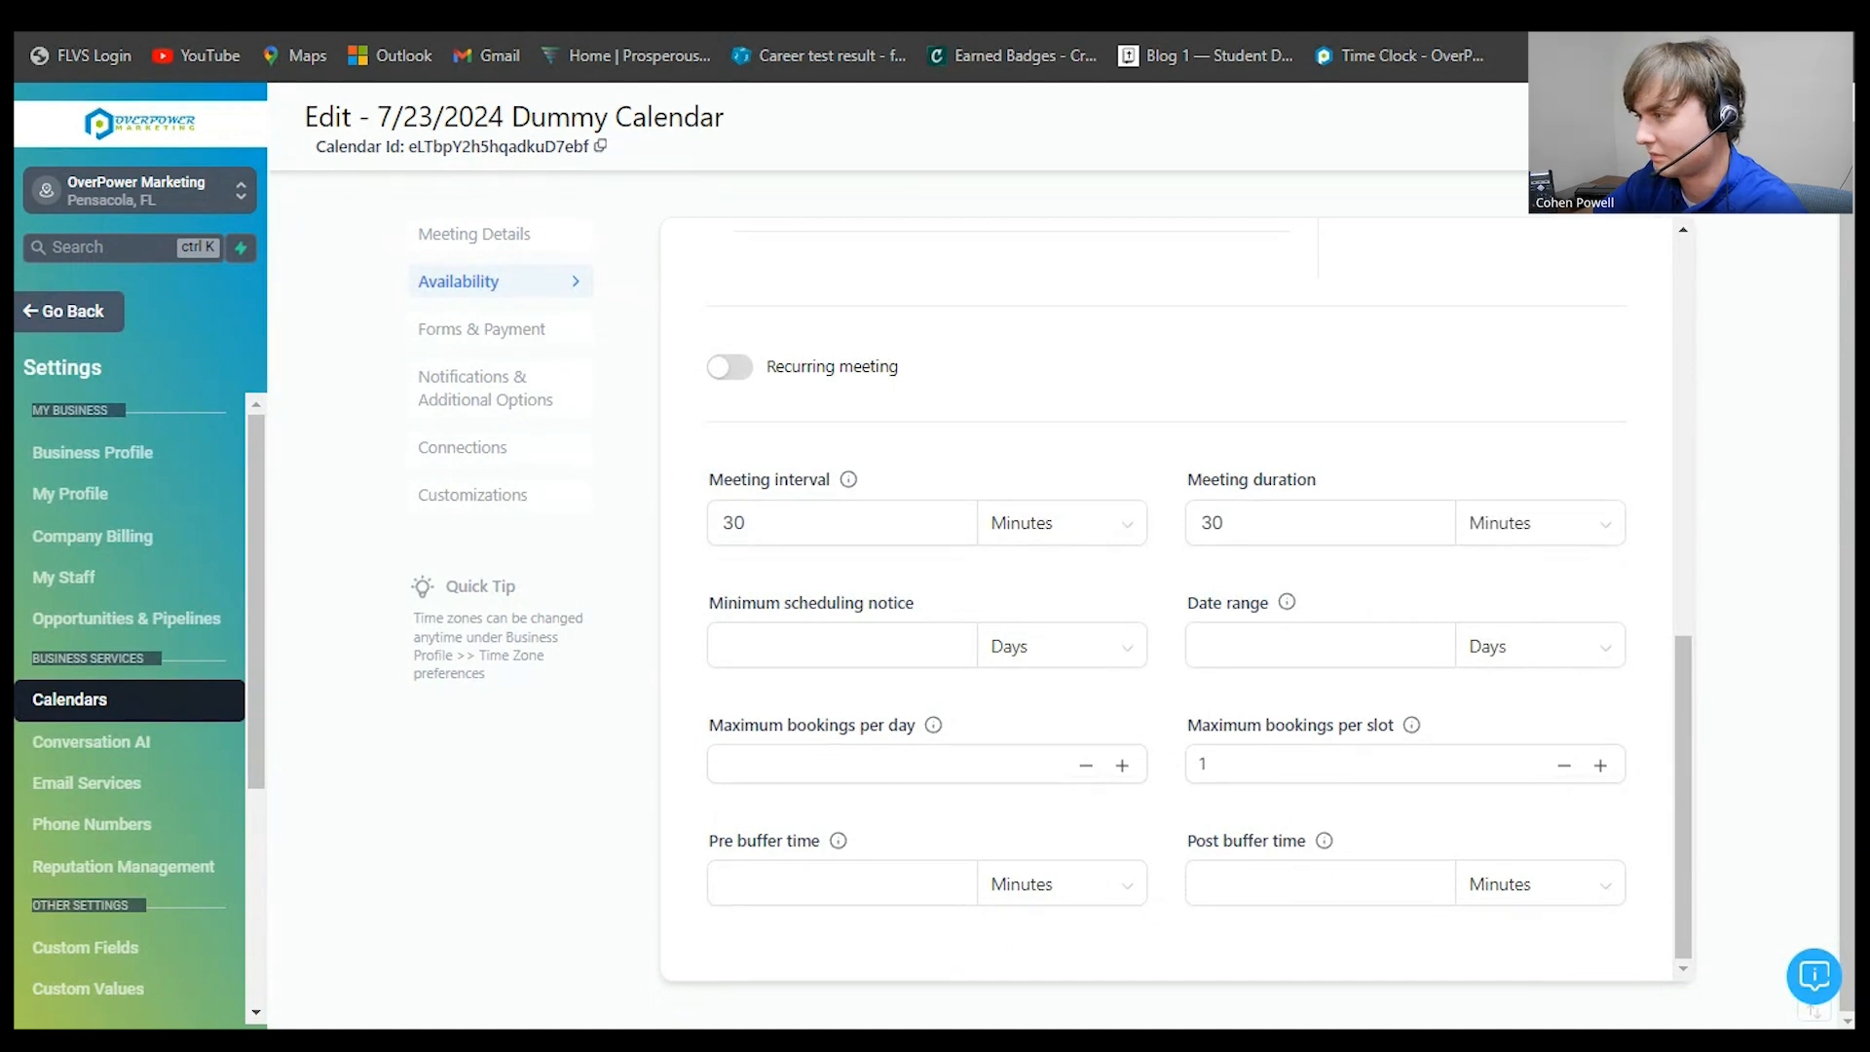
left_click(482, 329)
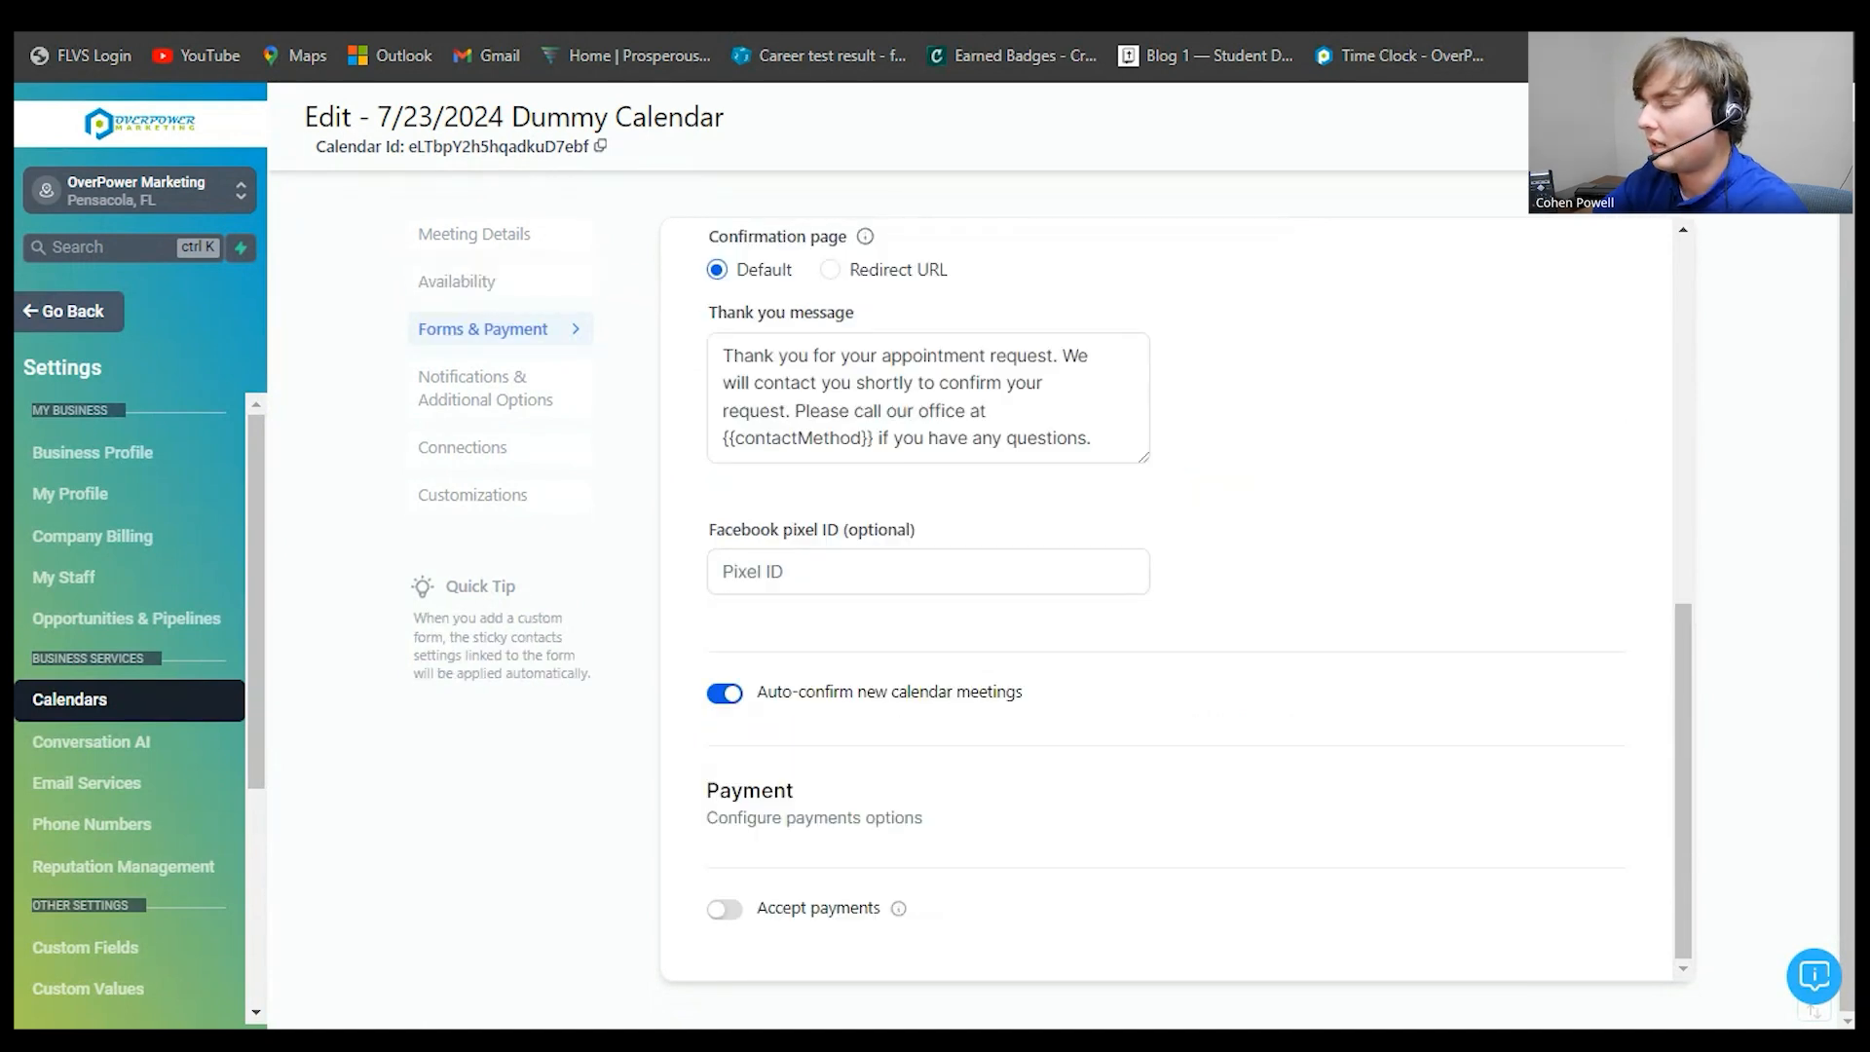
scroll(1167, 599, "up", 7)
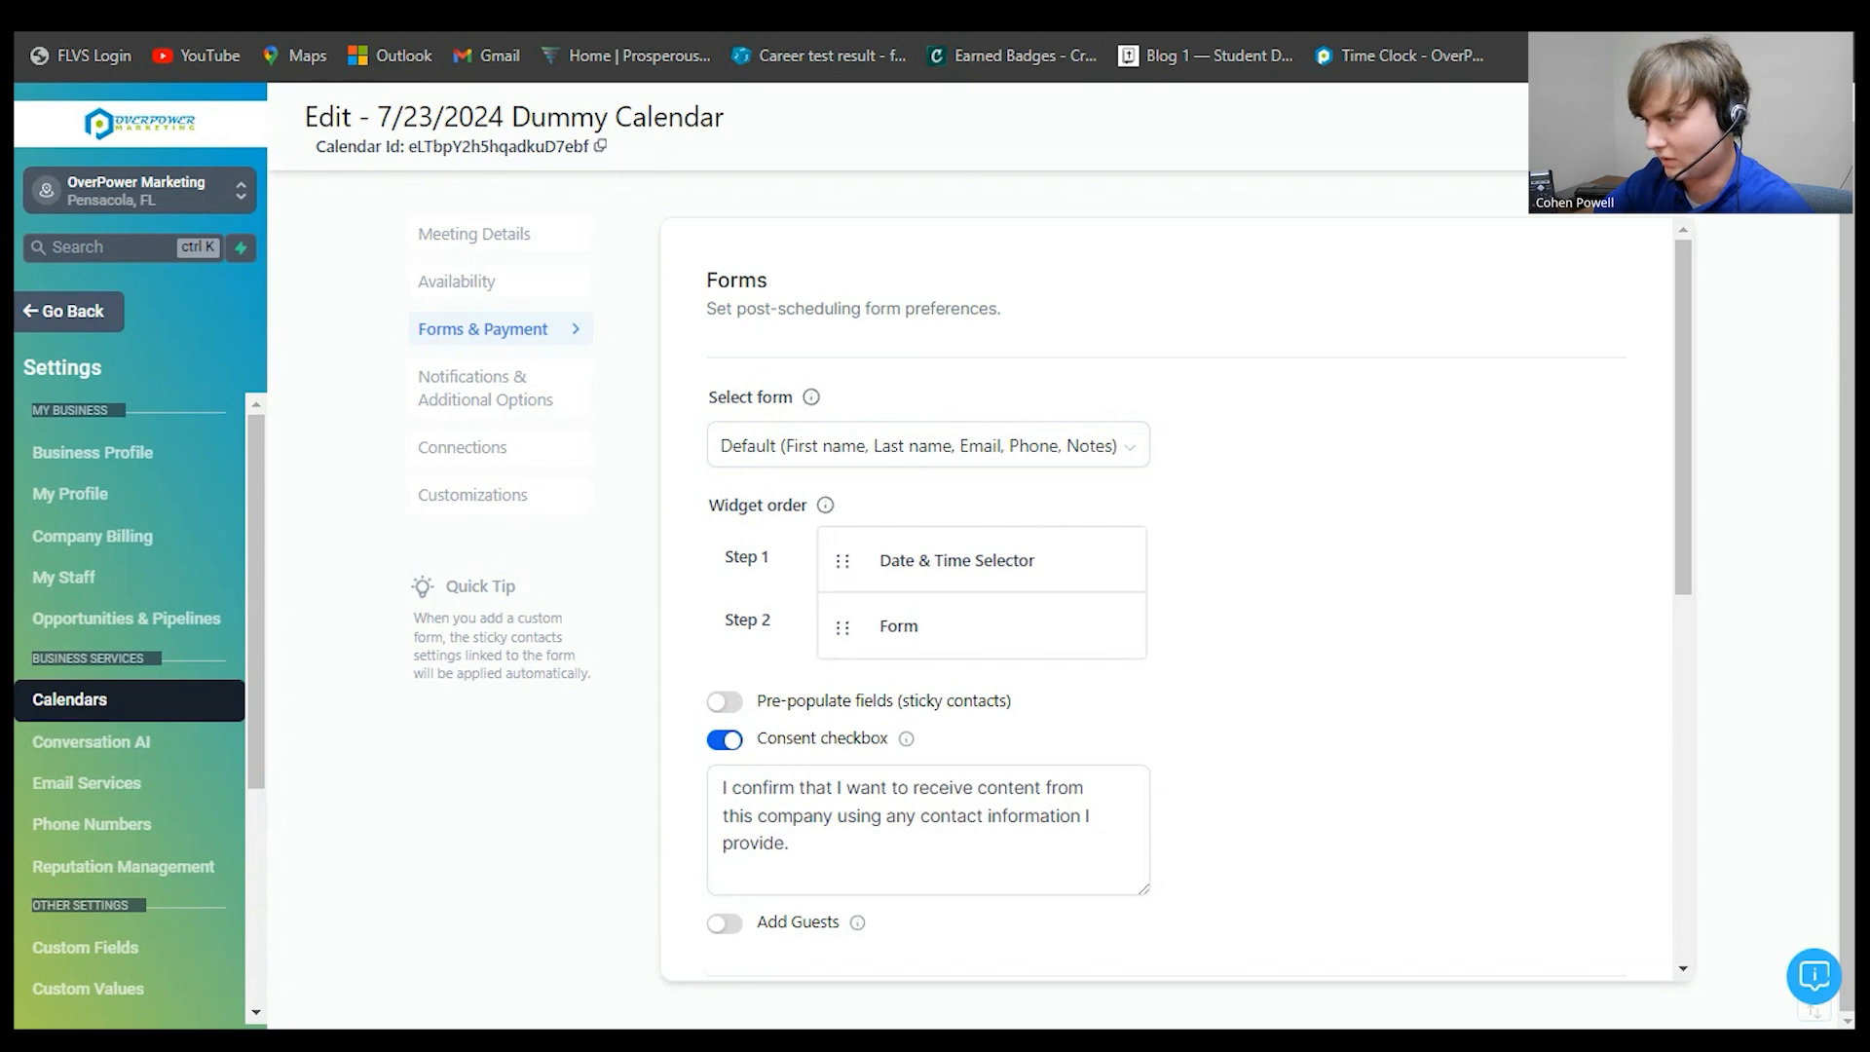
left_click_drag(843, 561, 843, 628)
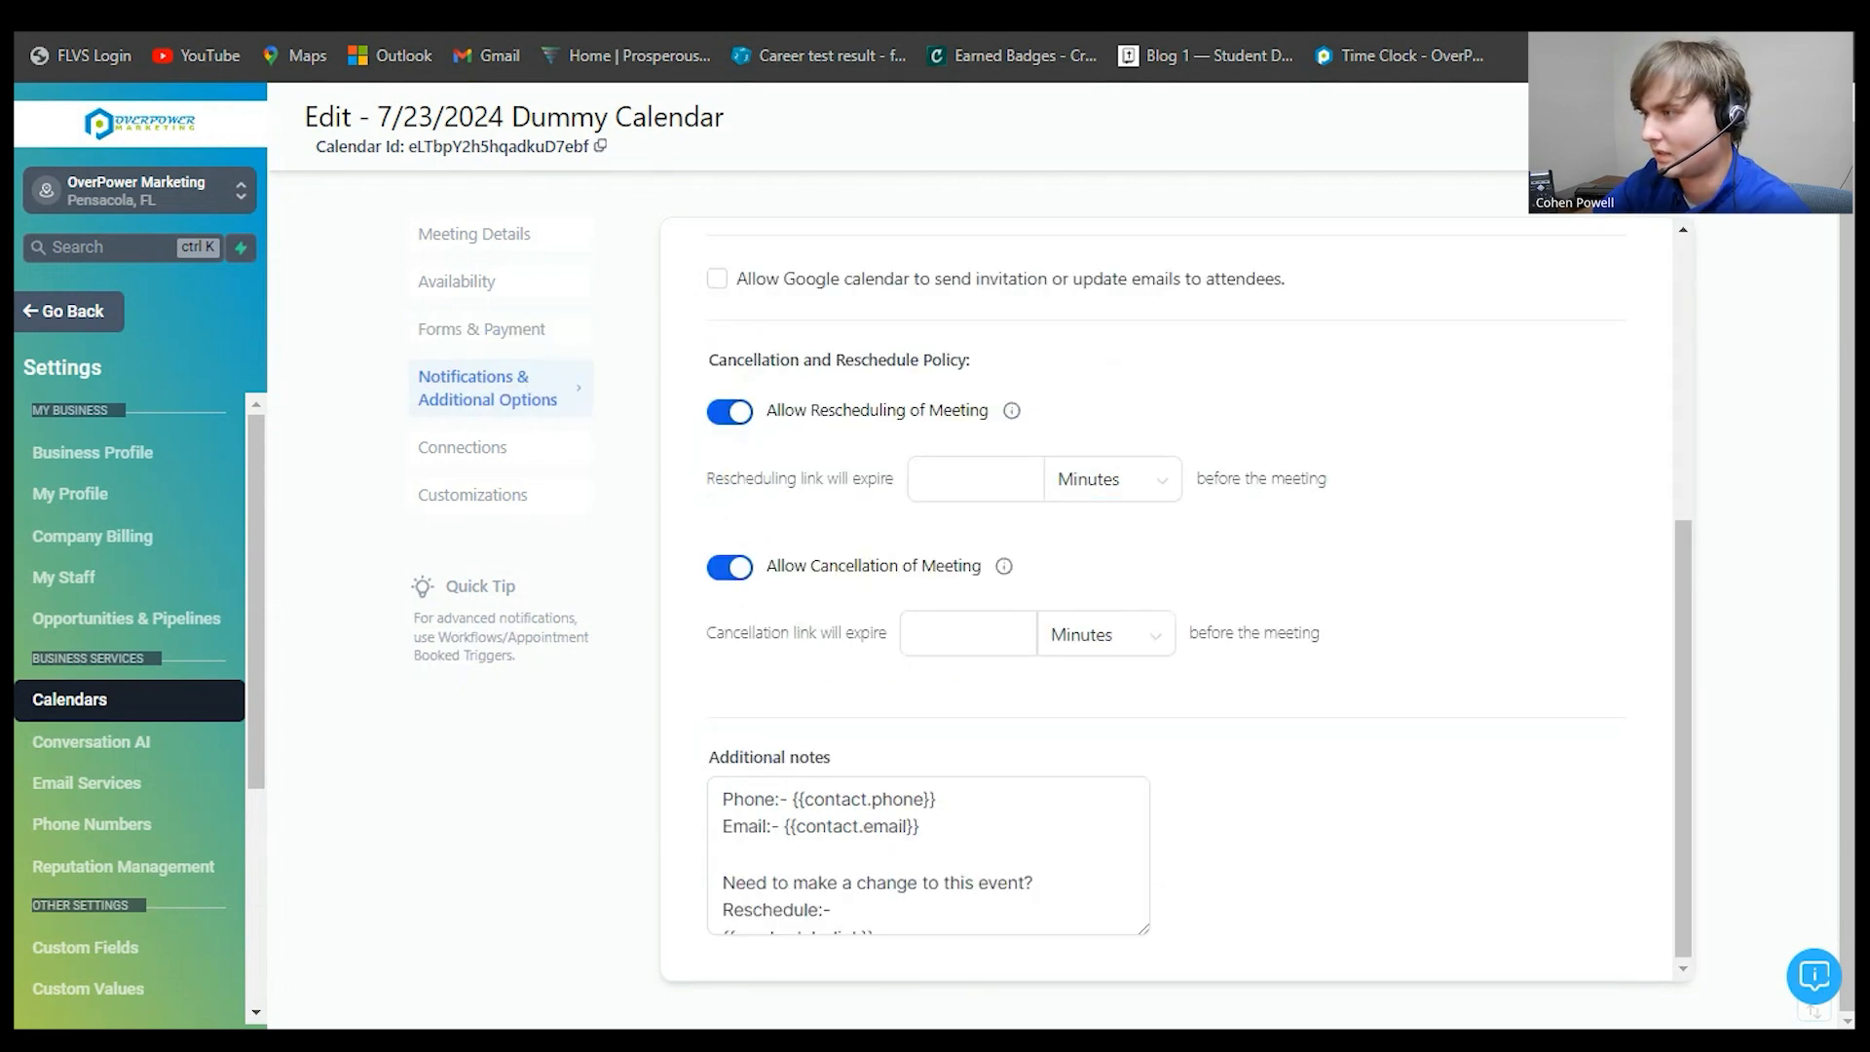
- Show the Connections section with its External Calendar Sync settings
scroll(1169, 585, "up", 2)
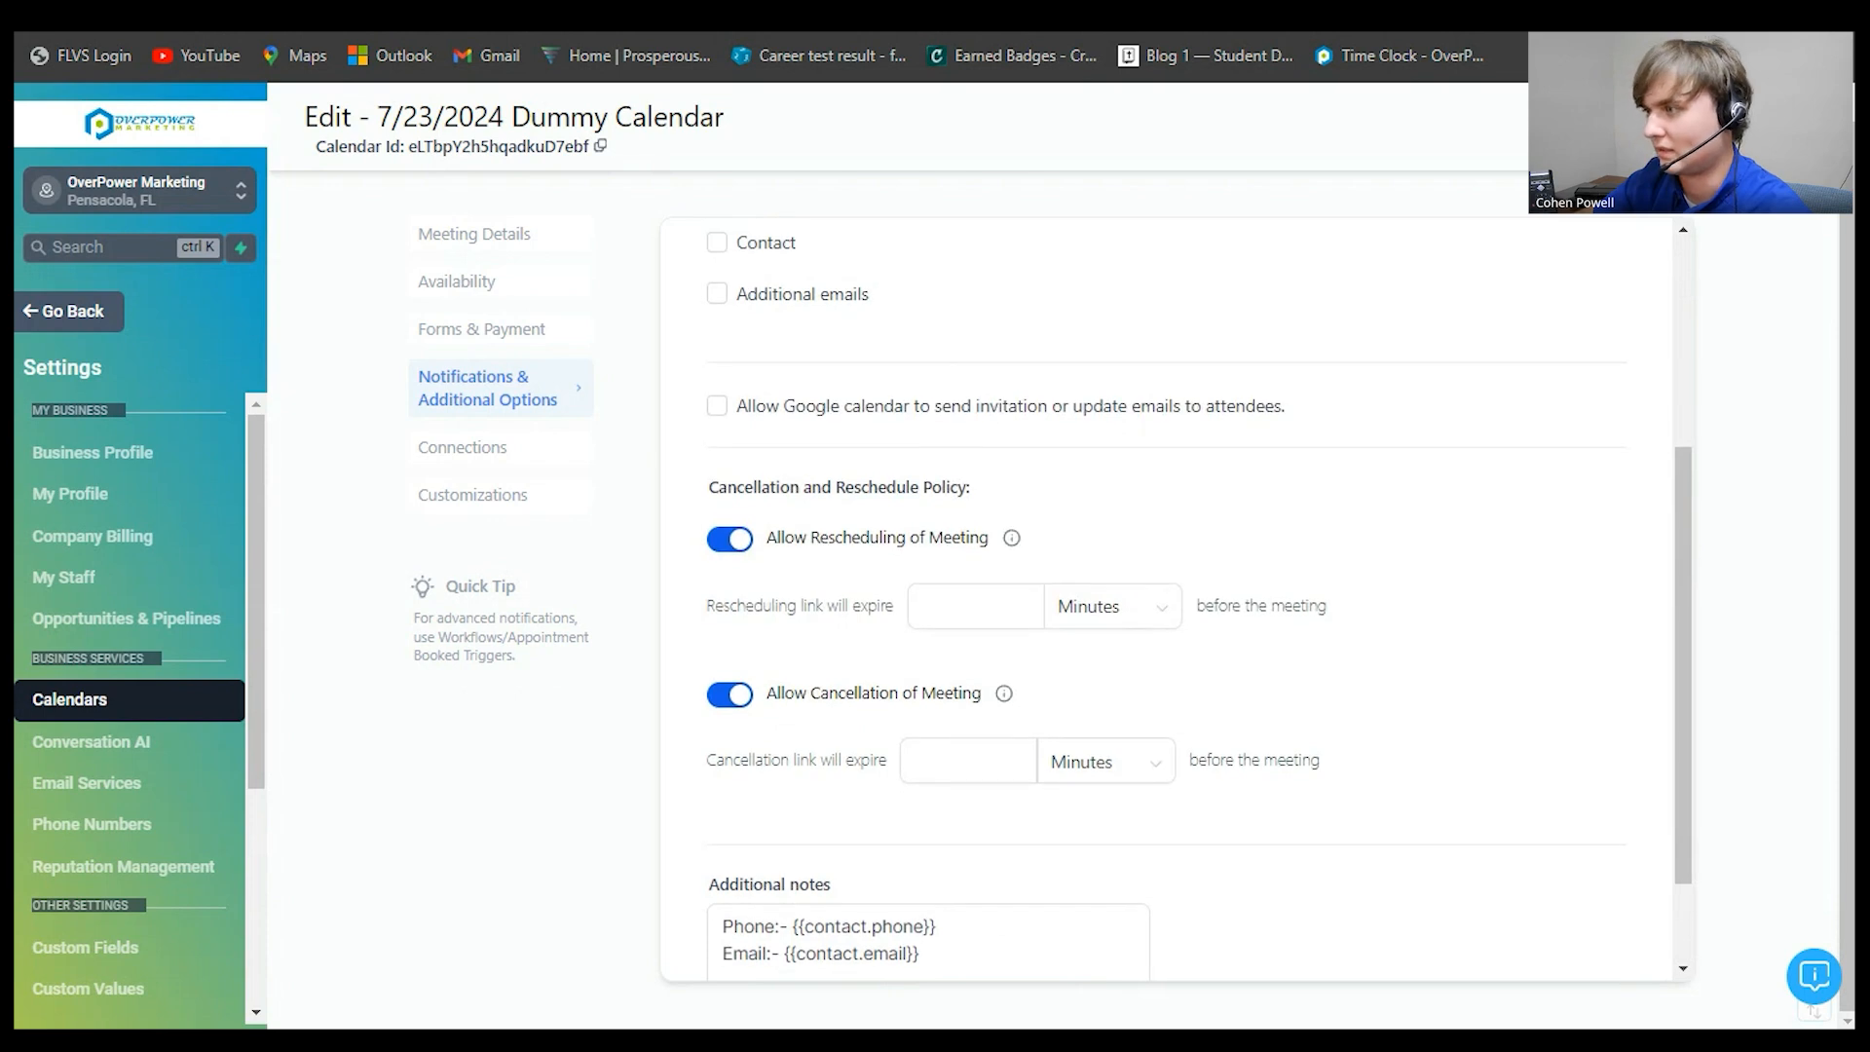
scroll(1169, 584, "up", 4)
left_click(464, 448)
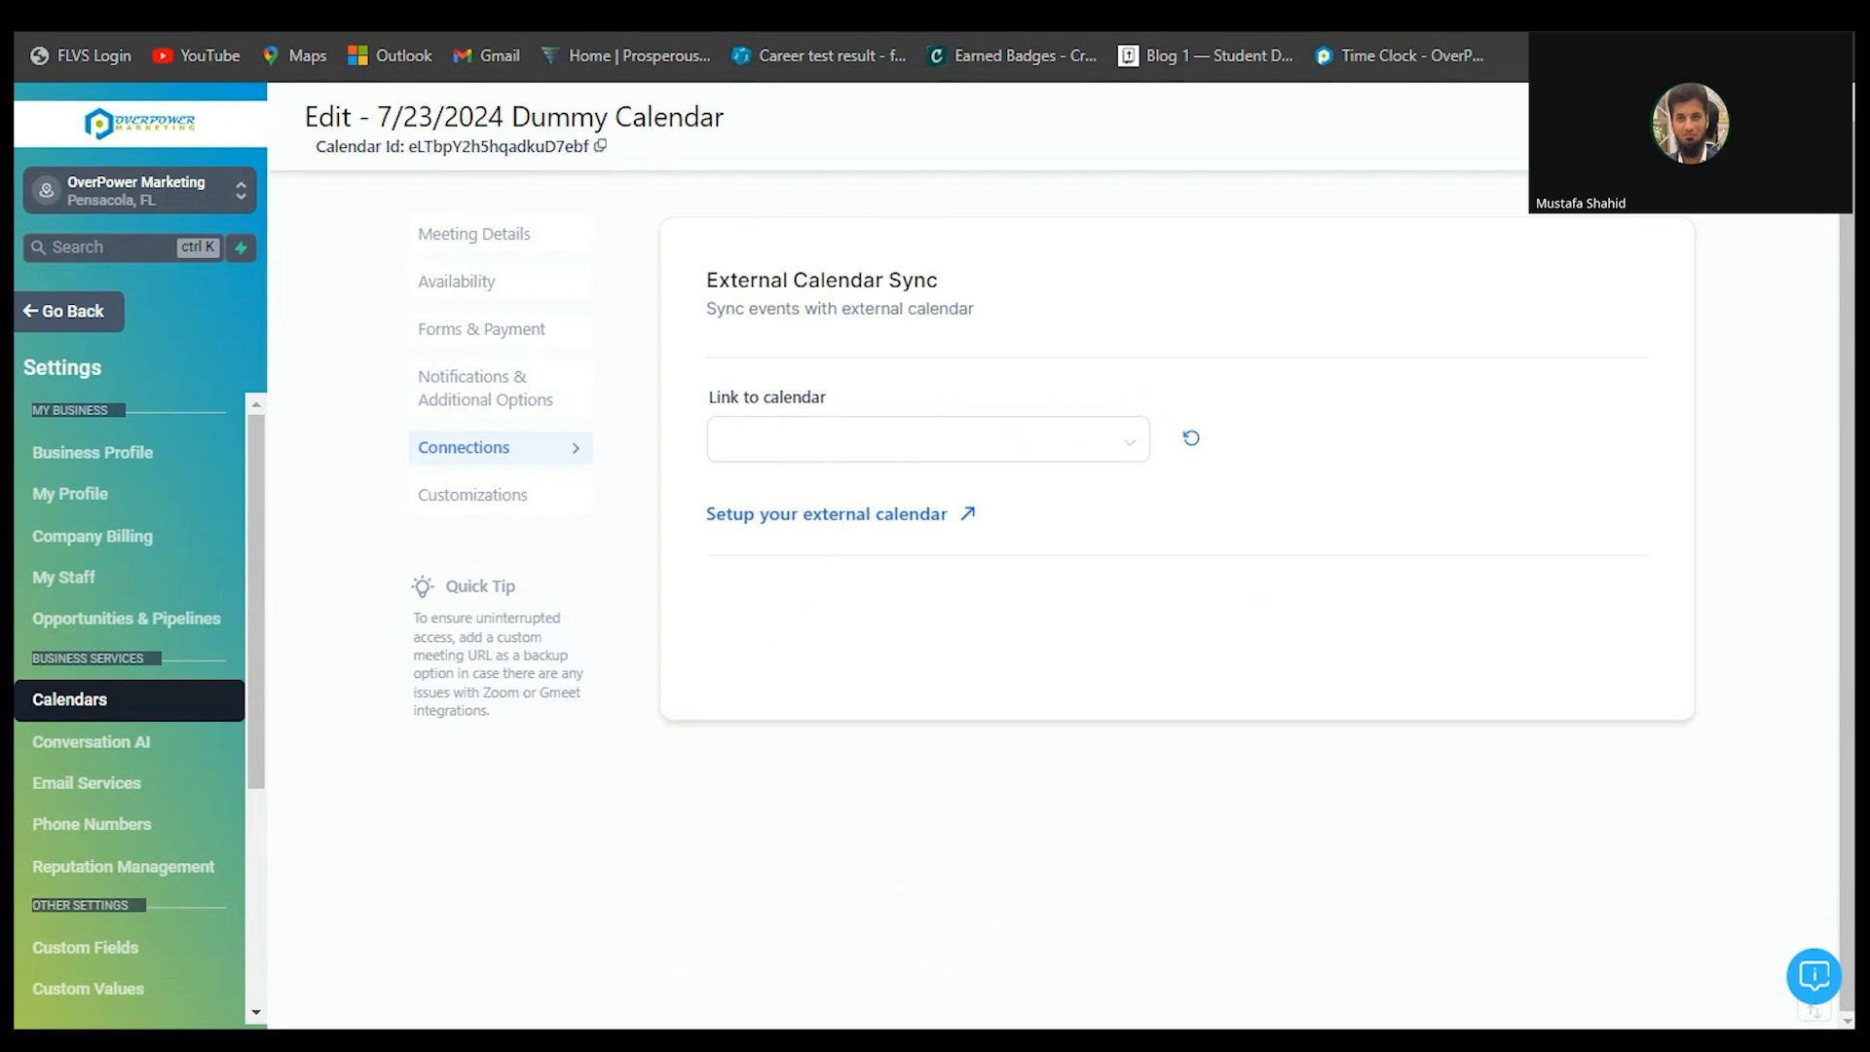
- Filter the Link to calendar list by part of the team member's account name
left_click(927, 440)
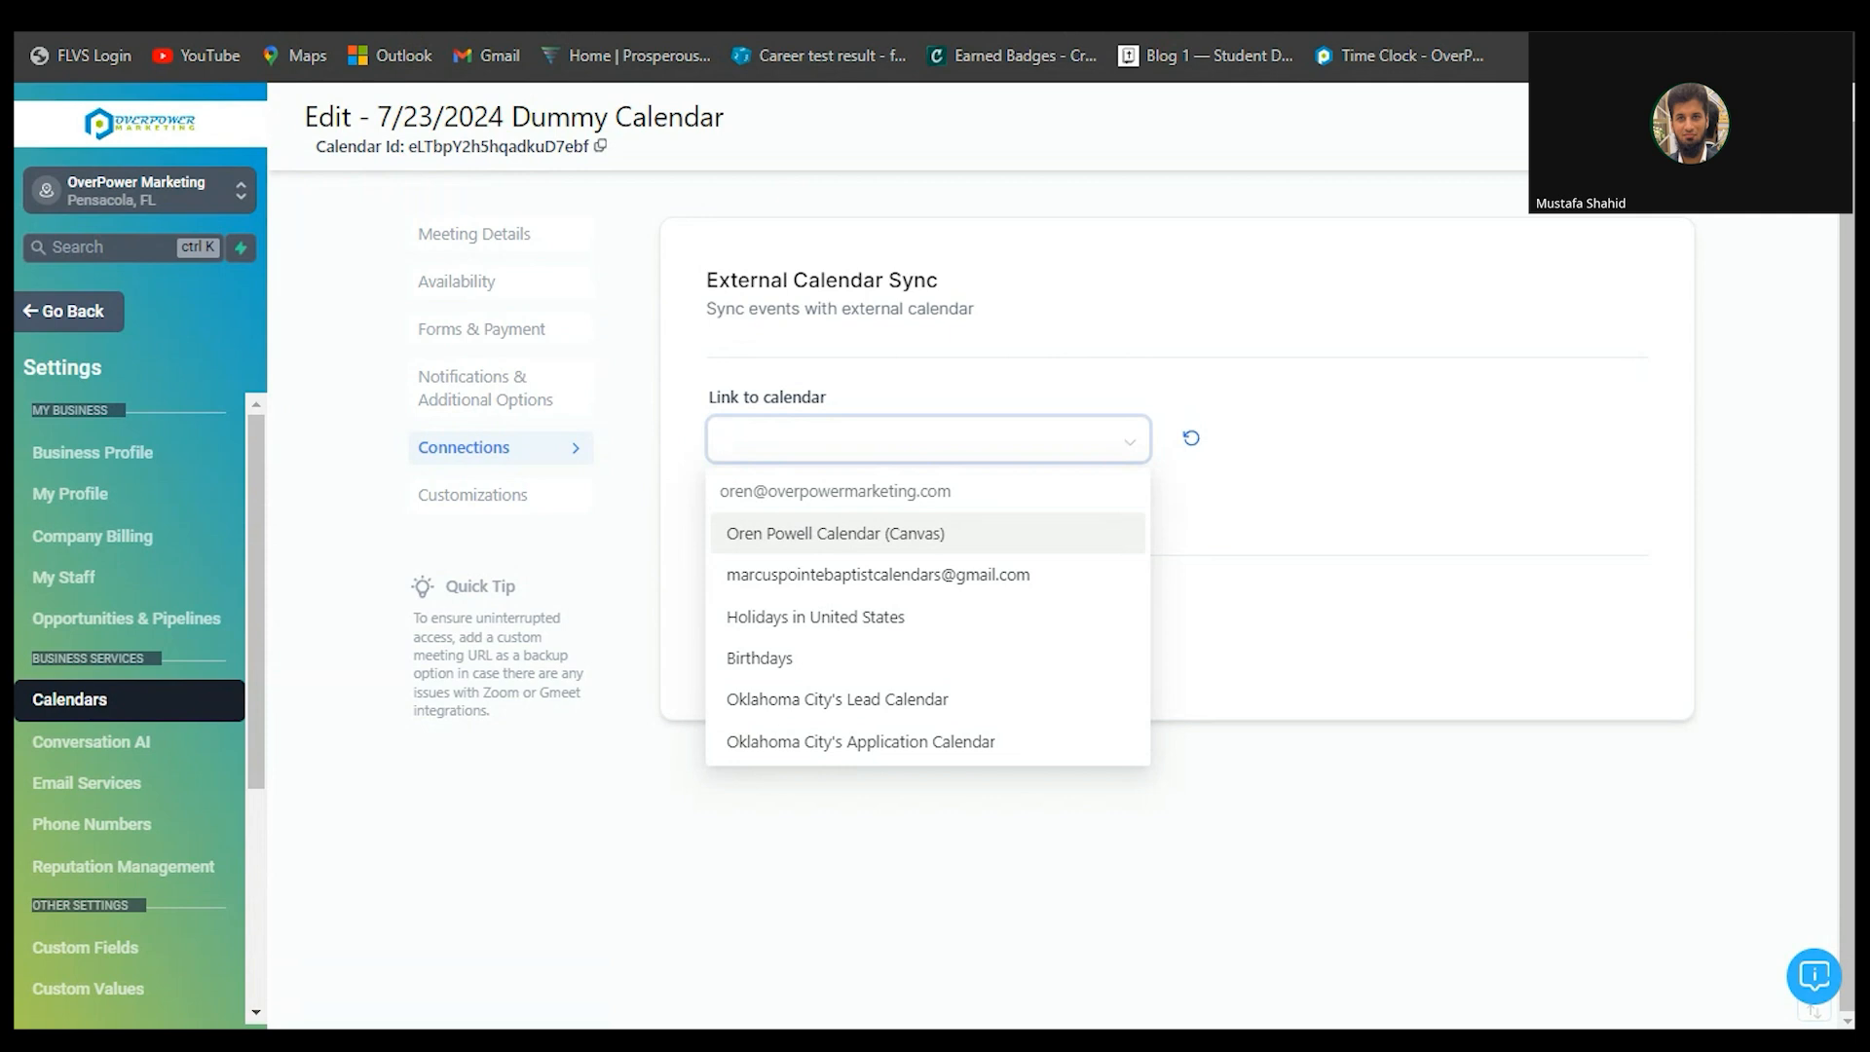
scroll(927, 624, "down", 2)
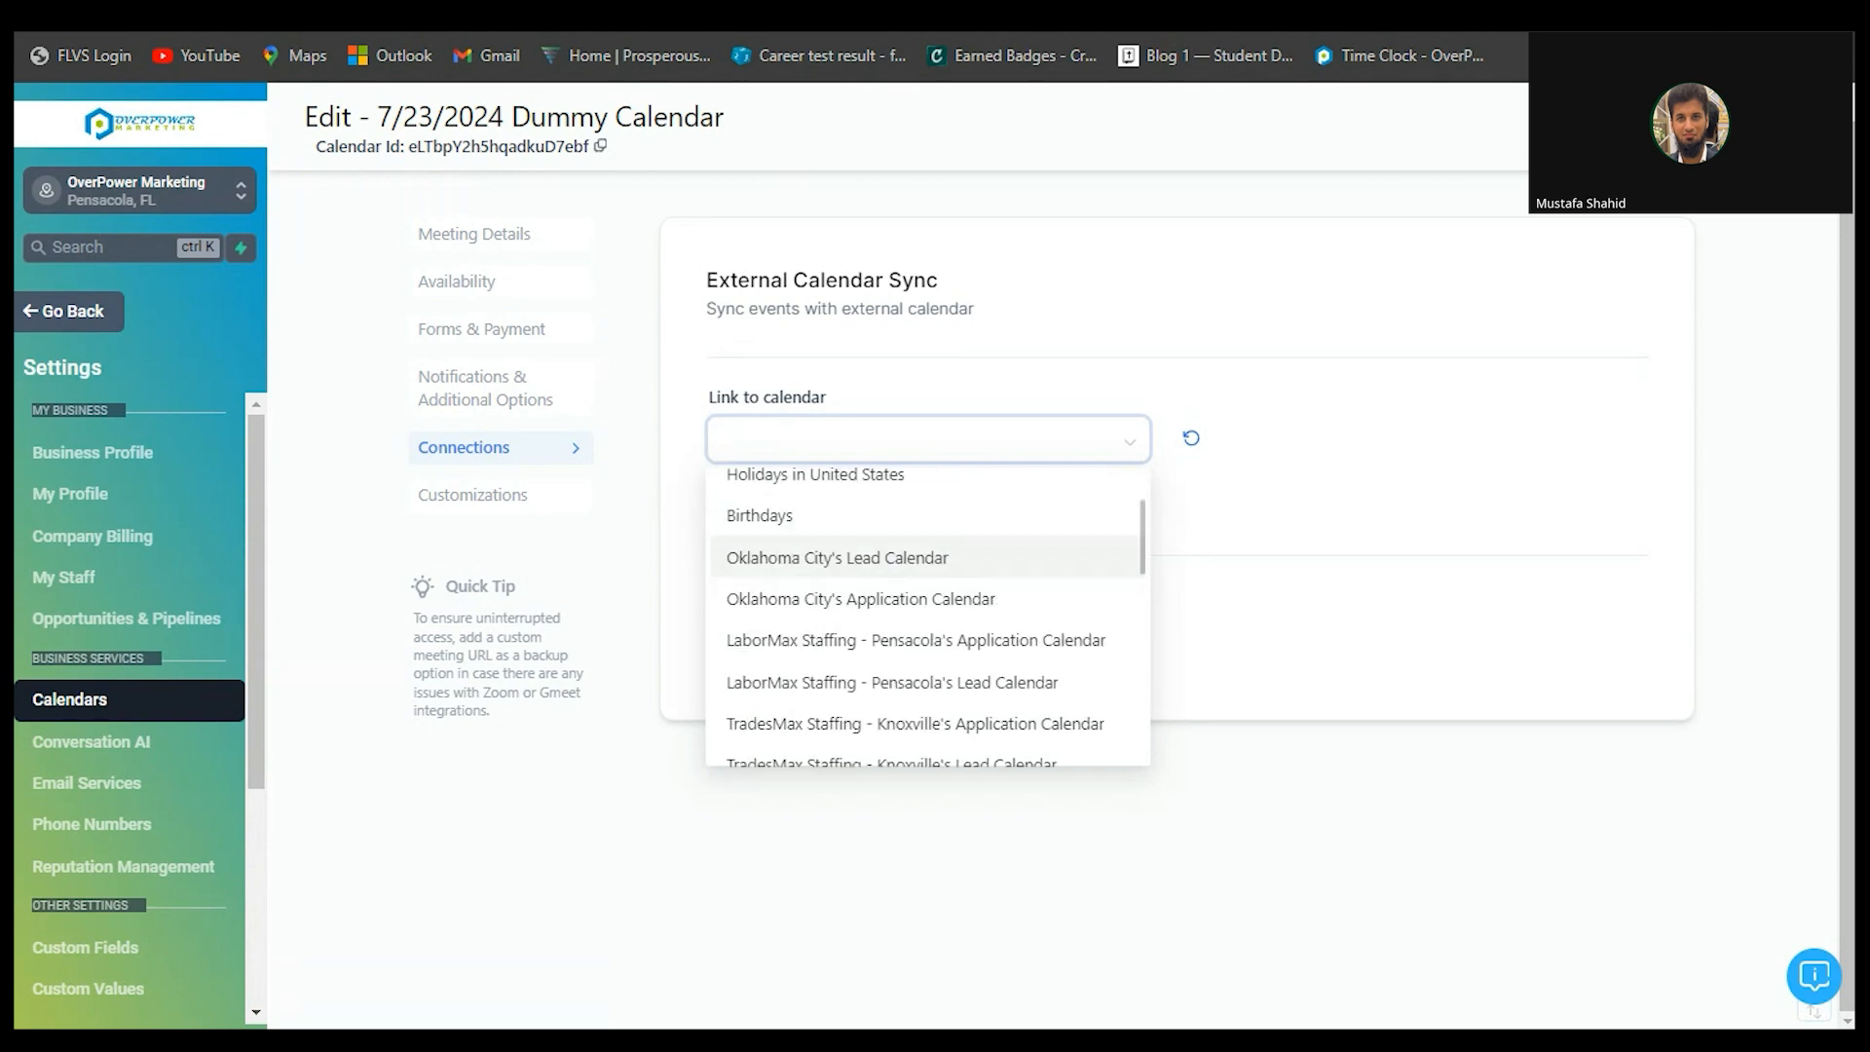
scroll(927, 624, "up", 3)
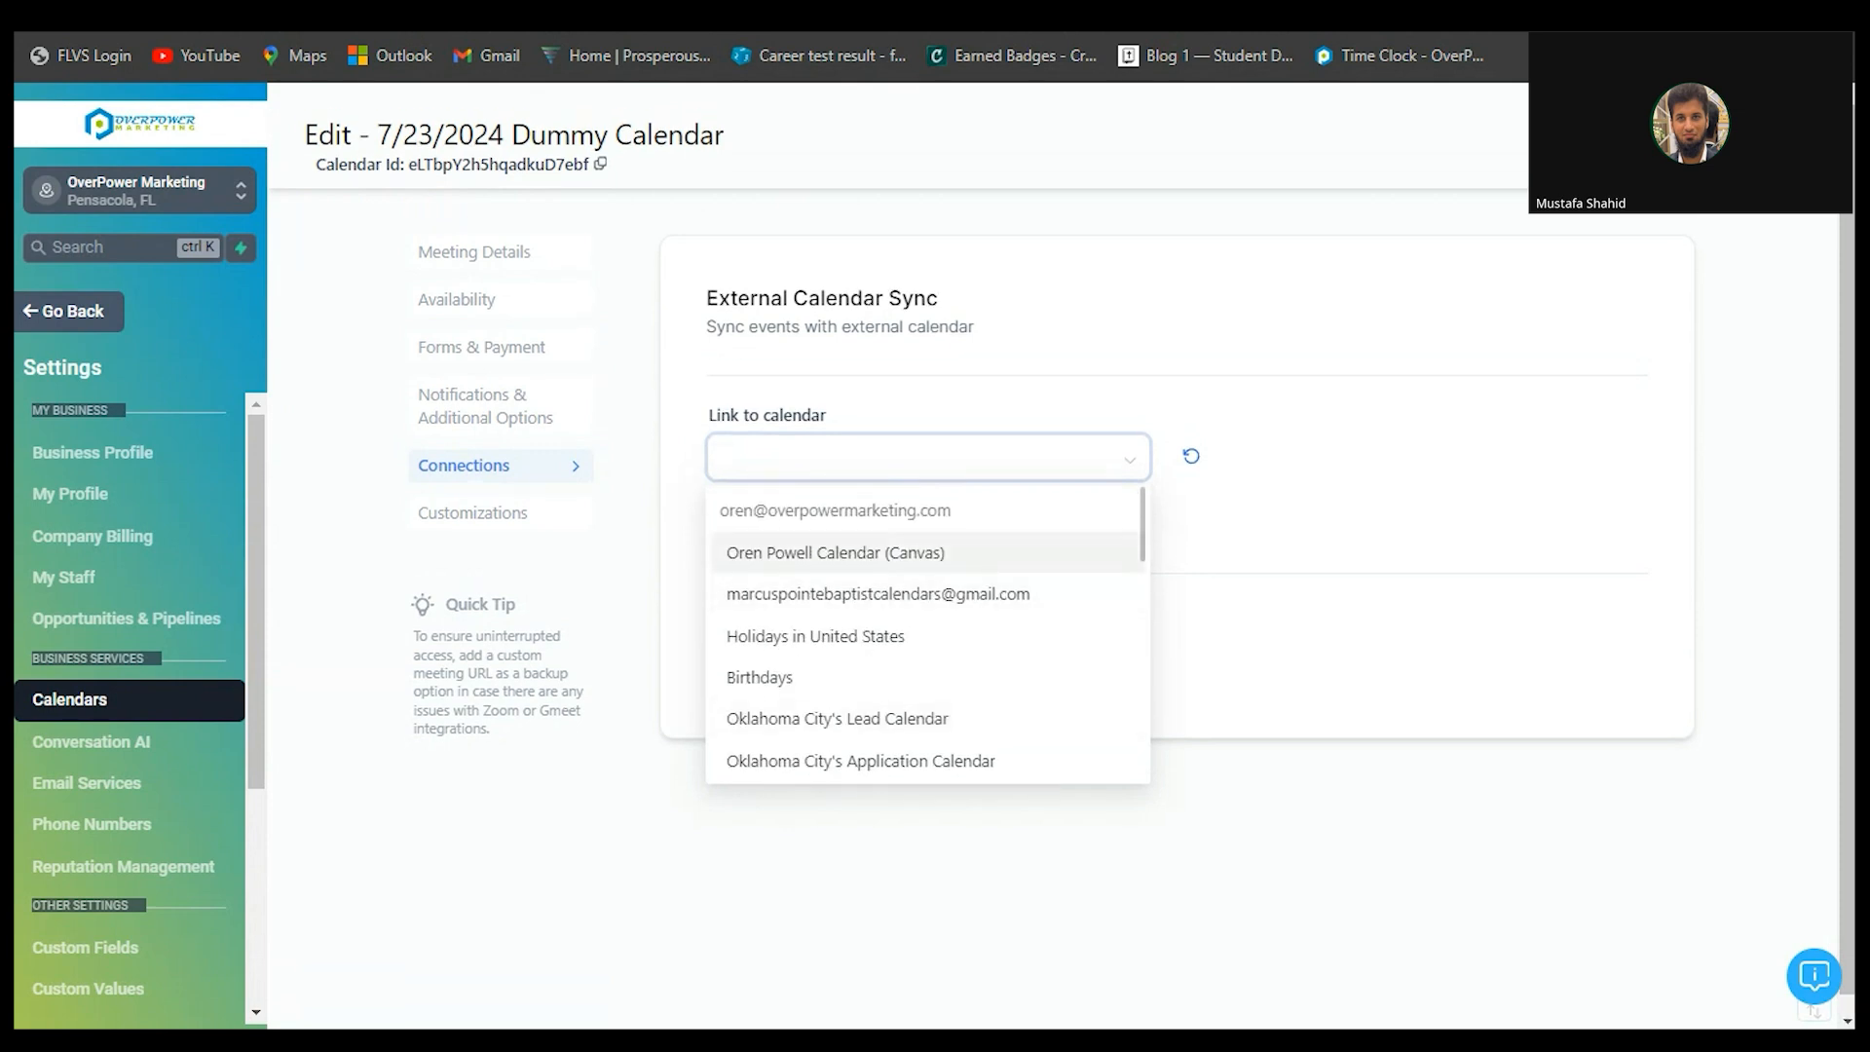
type("musta")
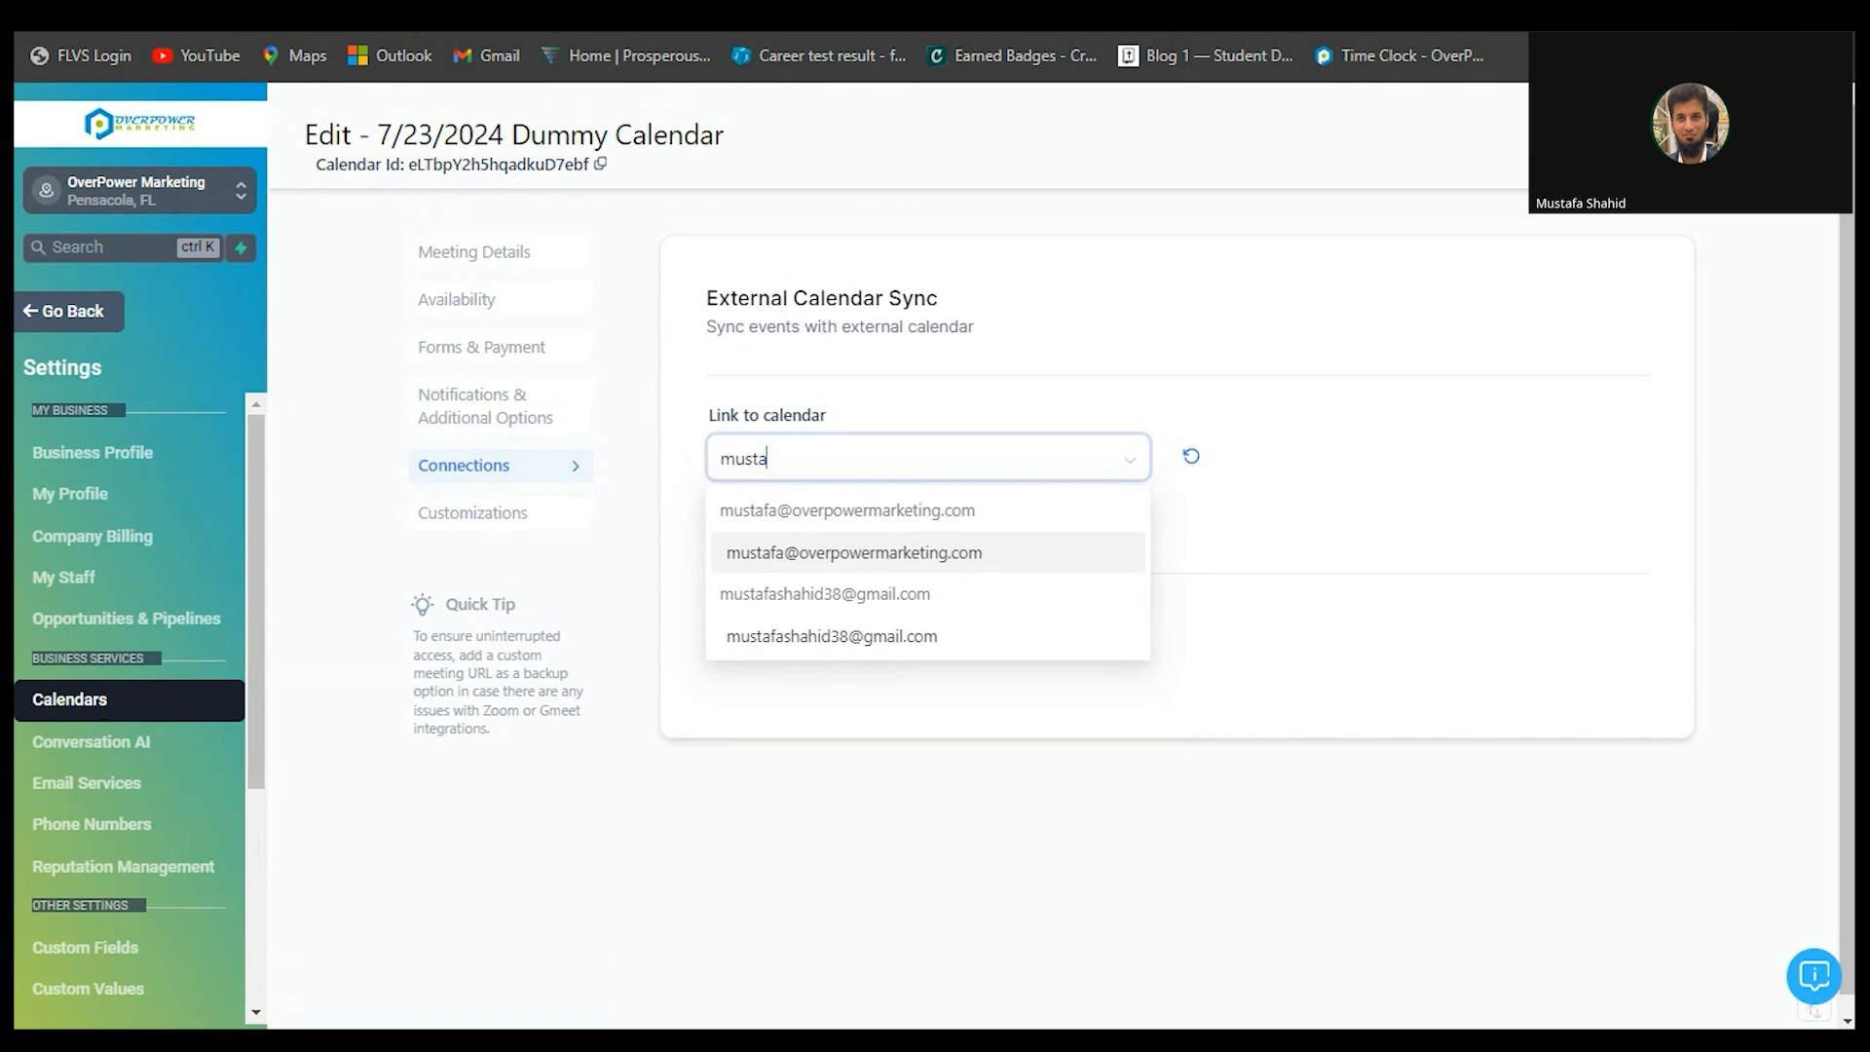
- Link the team member's calendar with sync left on One Way, and go to Customizations
left_click(855, 552)
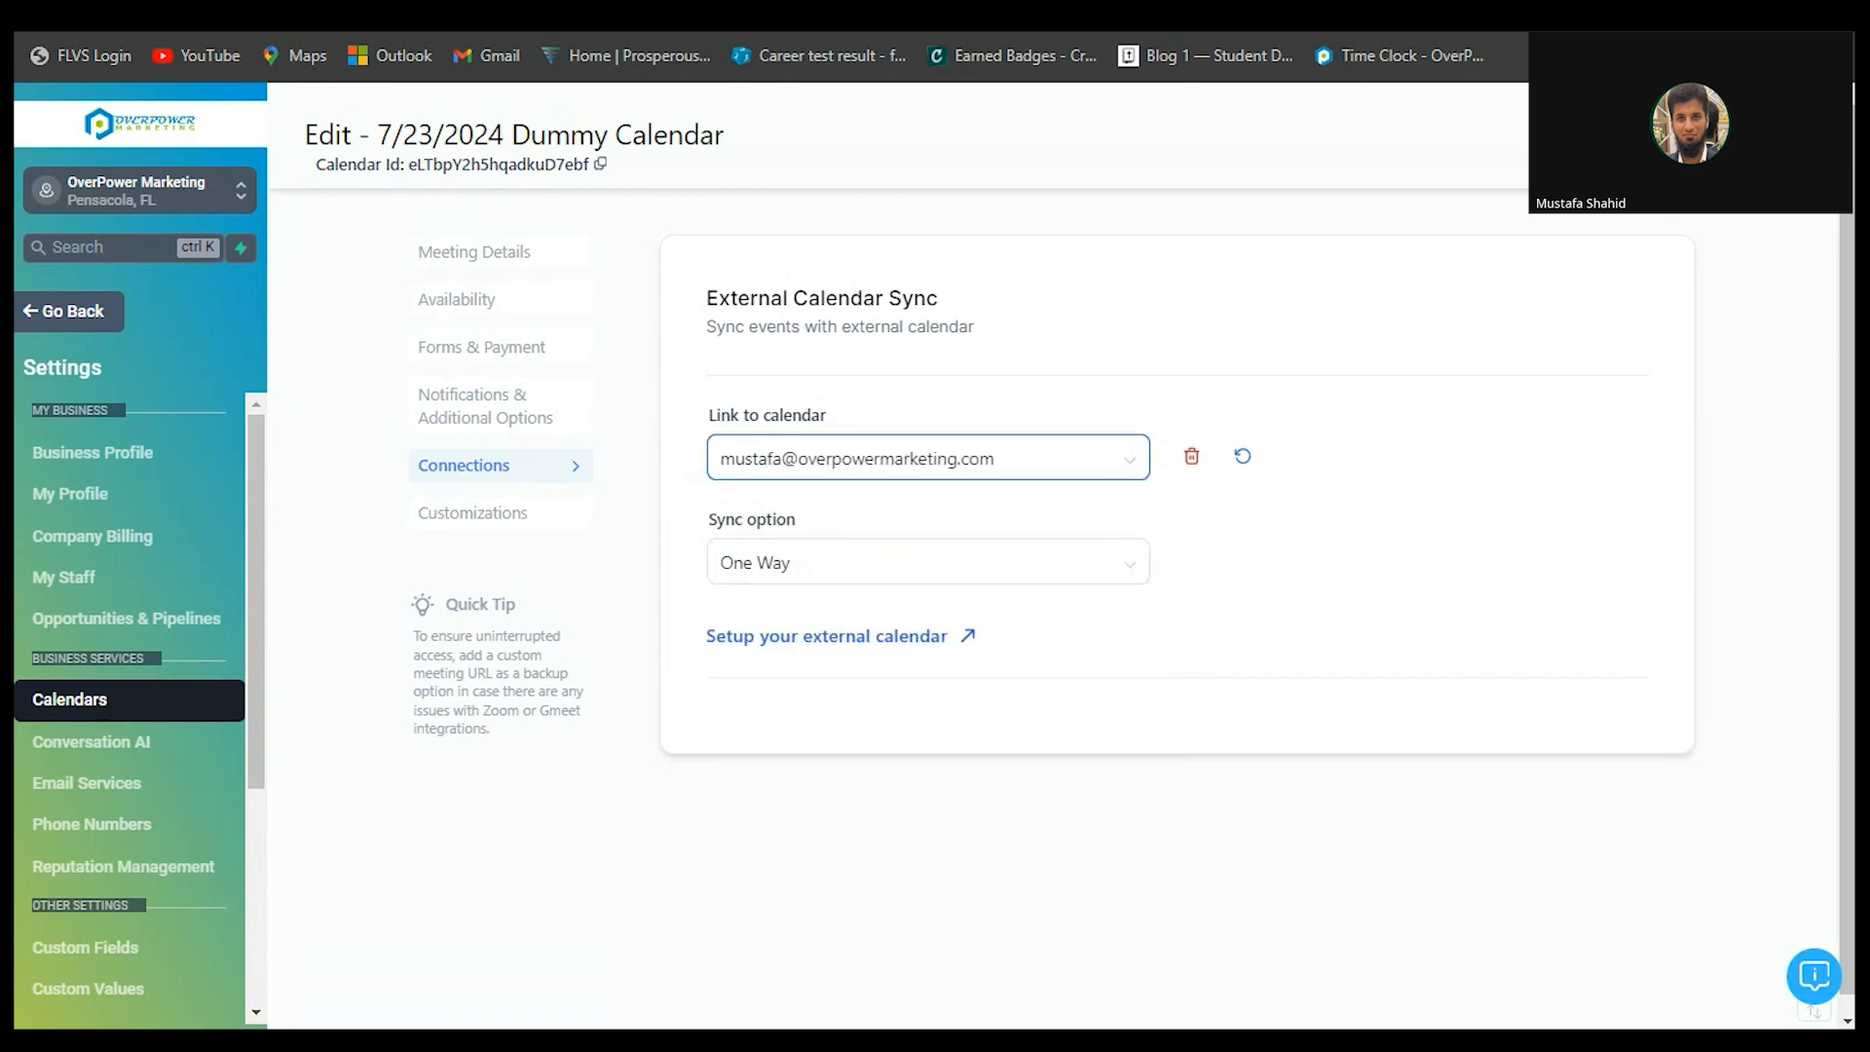
left_click(929, 562)
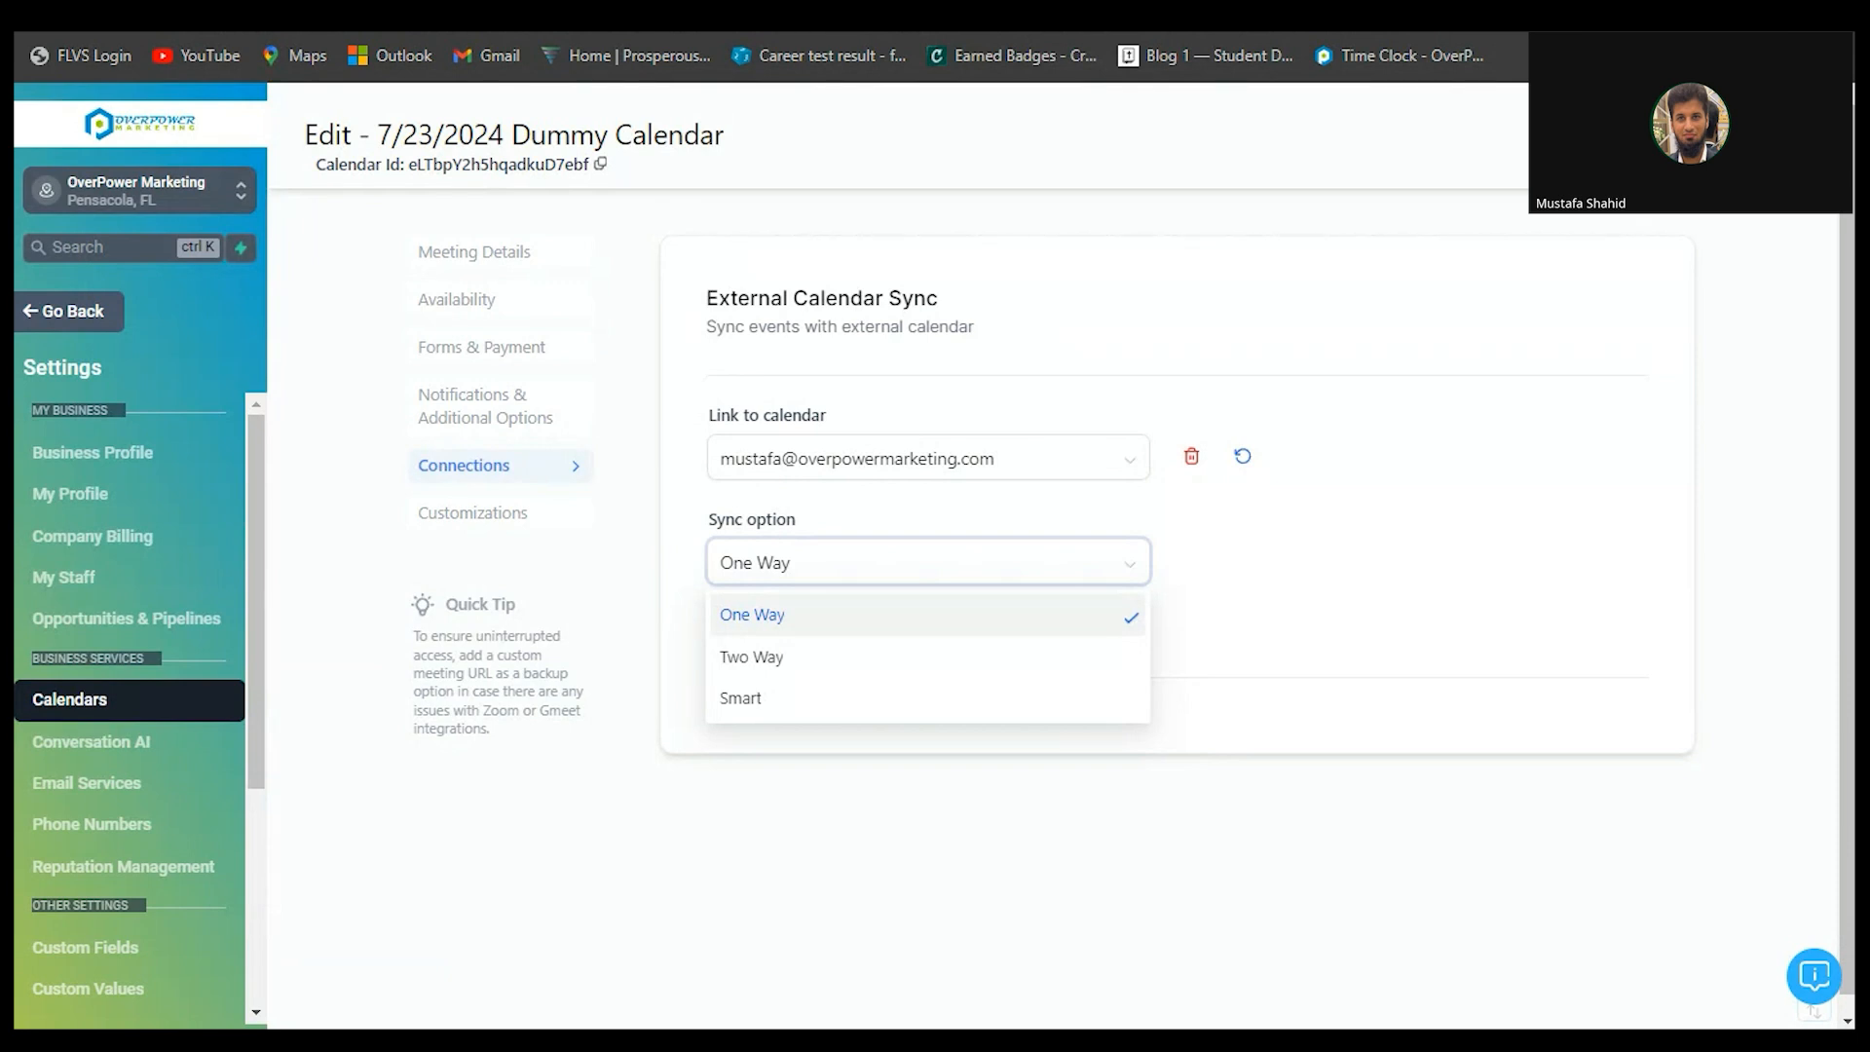
key("Escape")
left_click(927, 563)
key("Escape")
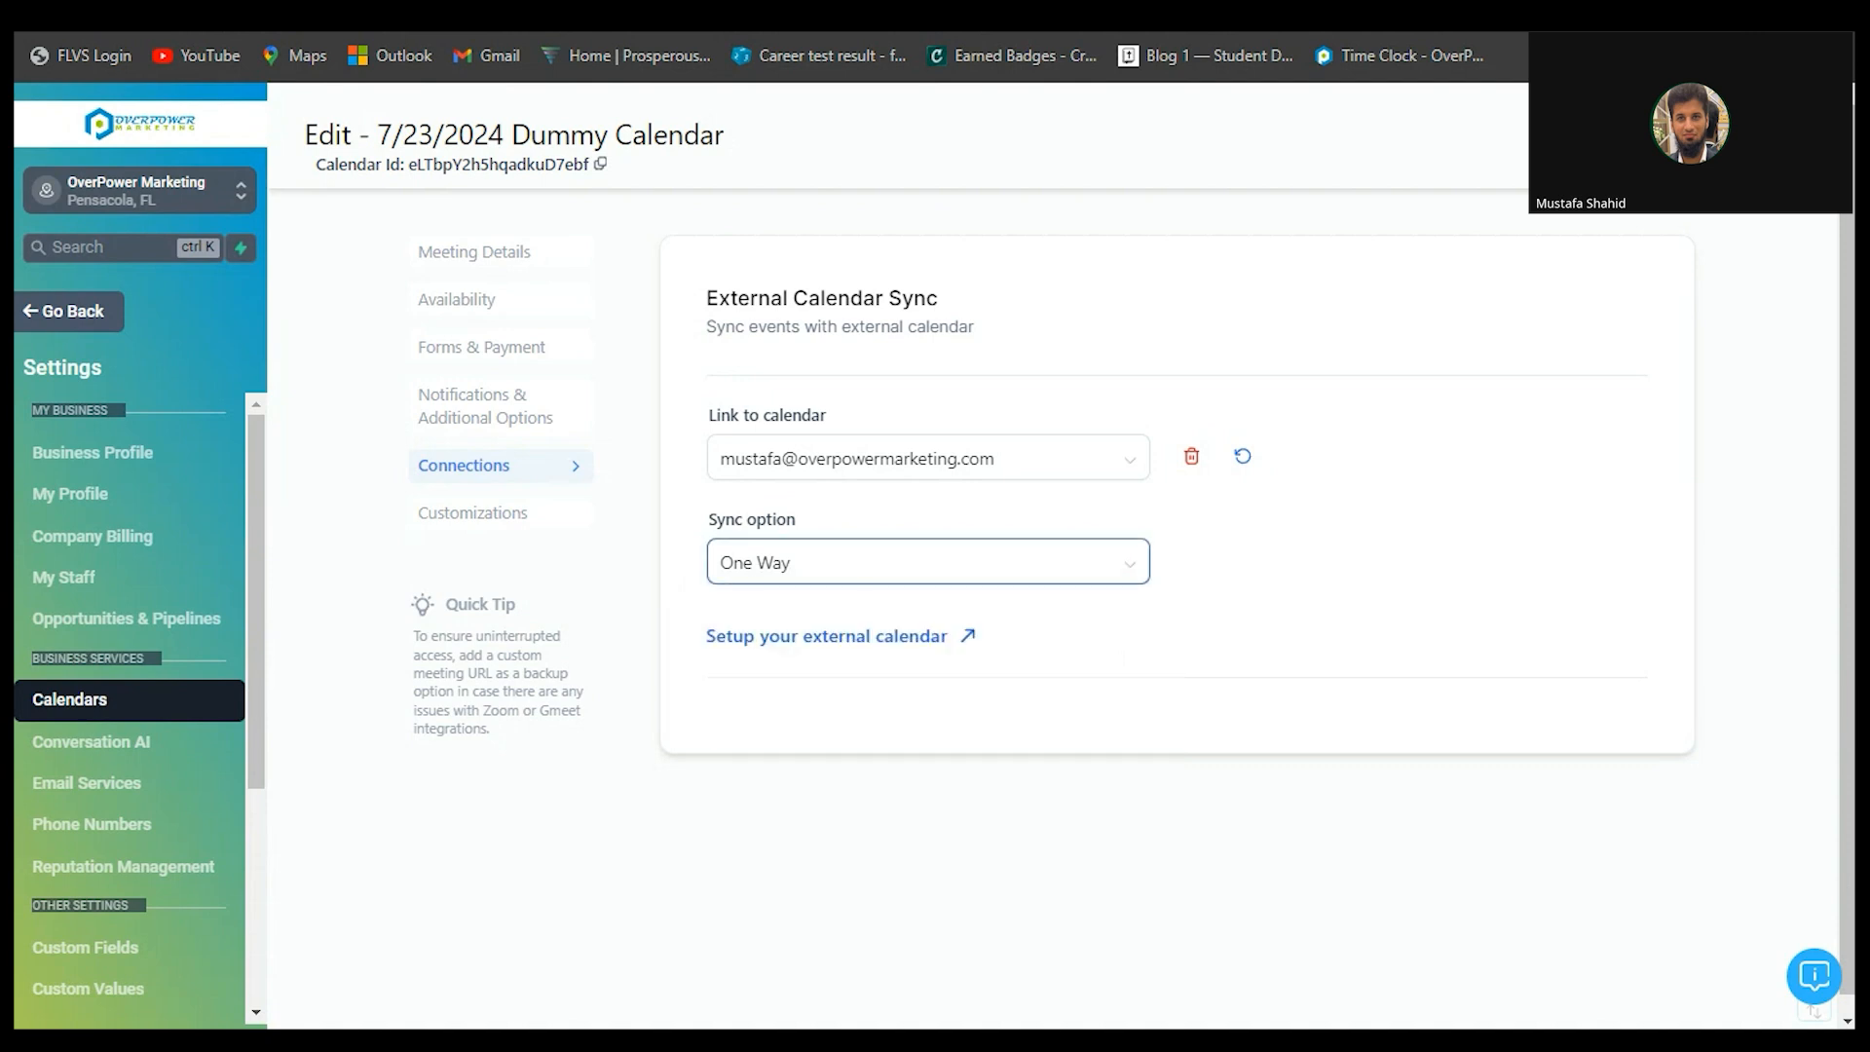
left_click(473, 513)
scroll(1166, 546, "down", 1)
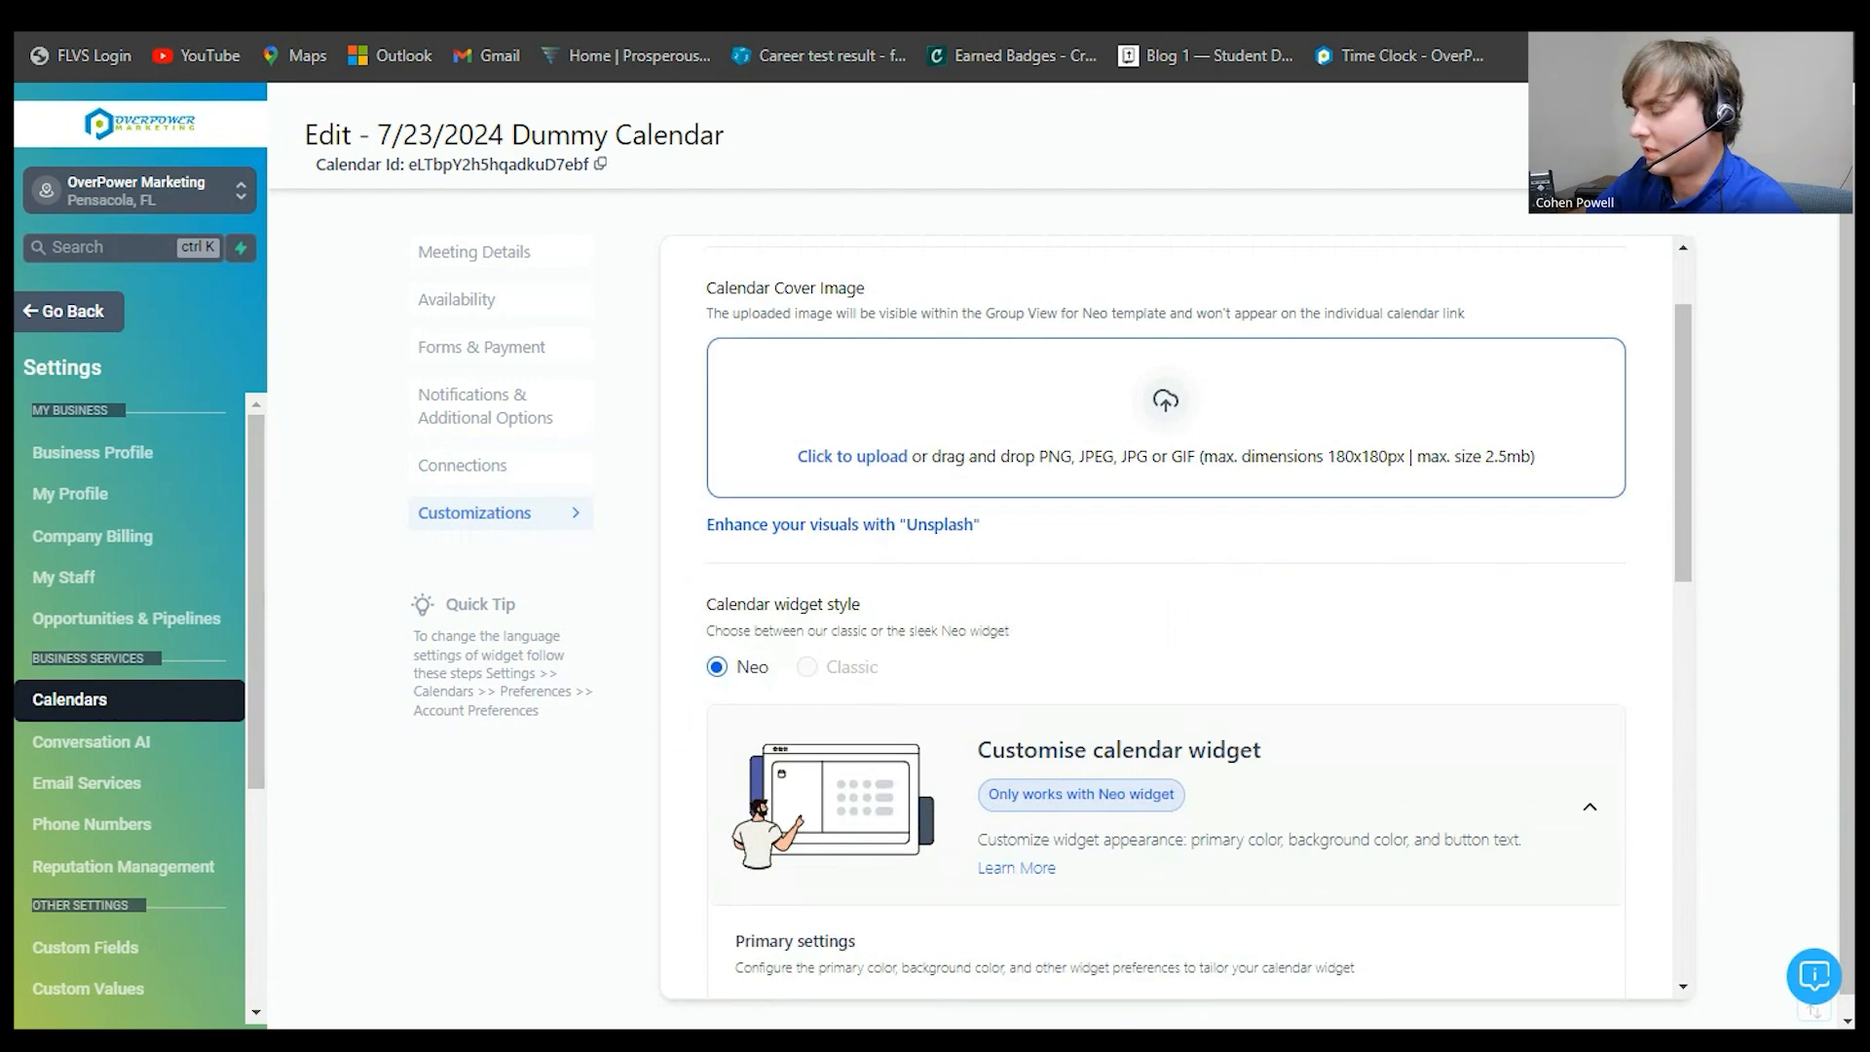
- Review the Dummy Calendar's Customizations section and save the calendar
scroll(1166, 545, "up", 1)
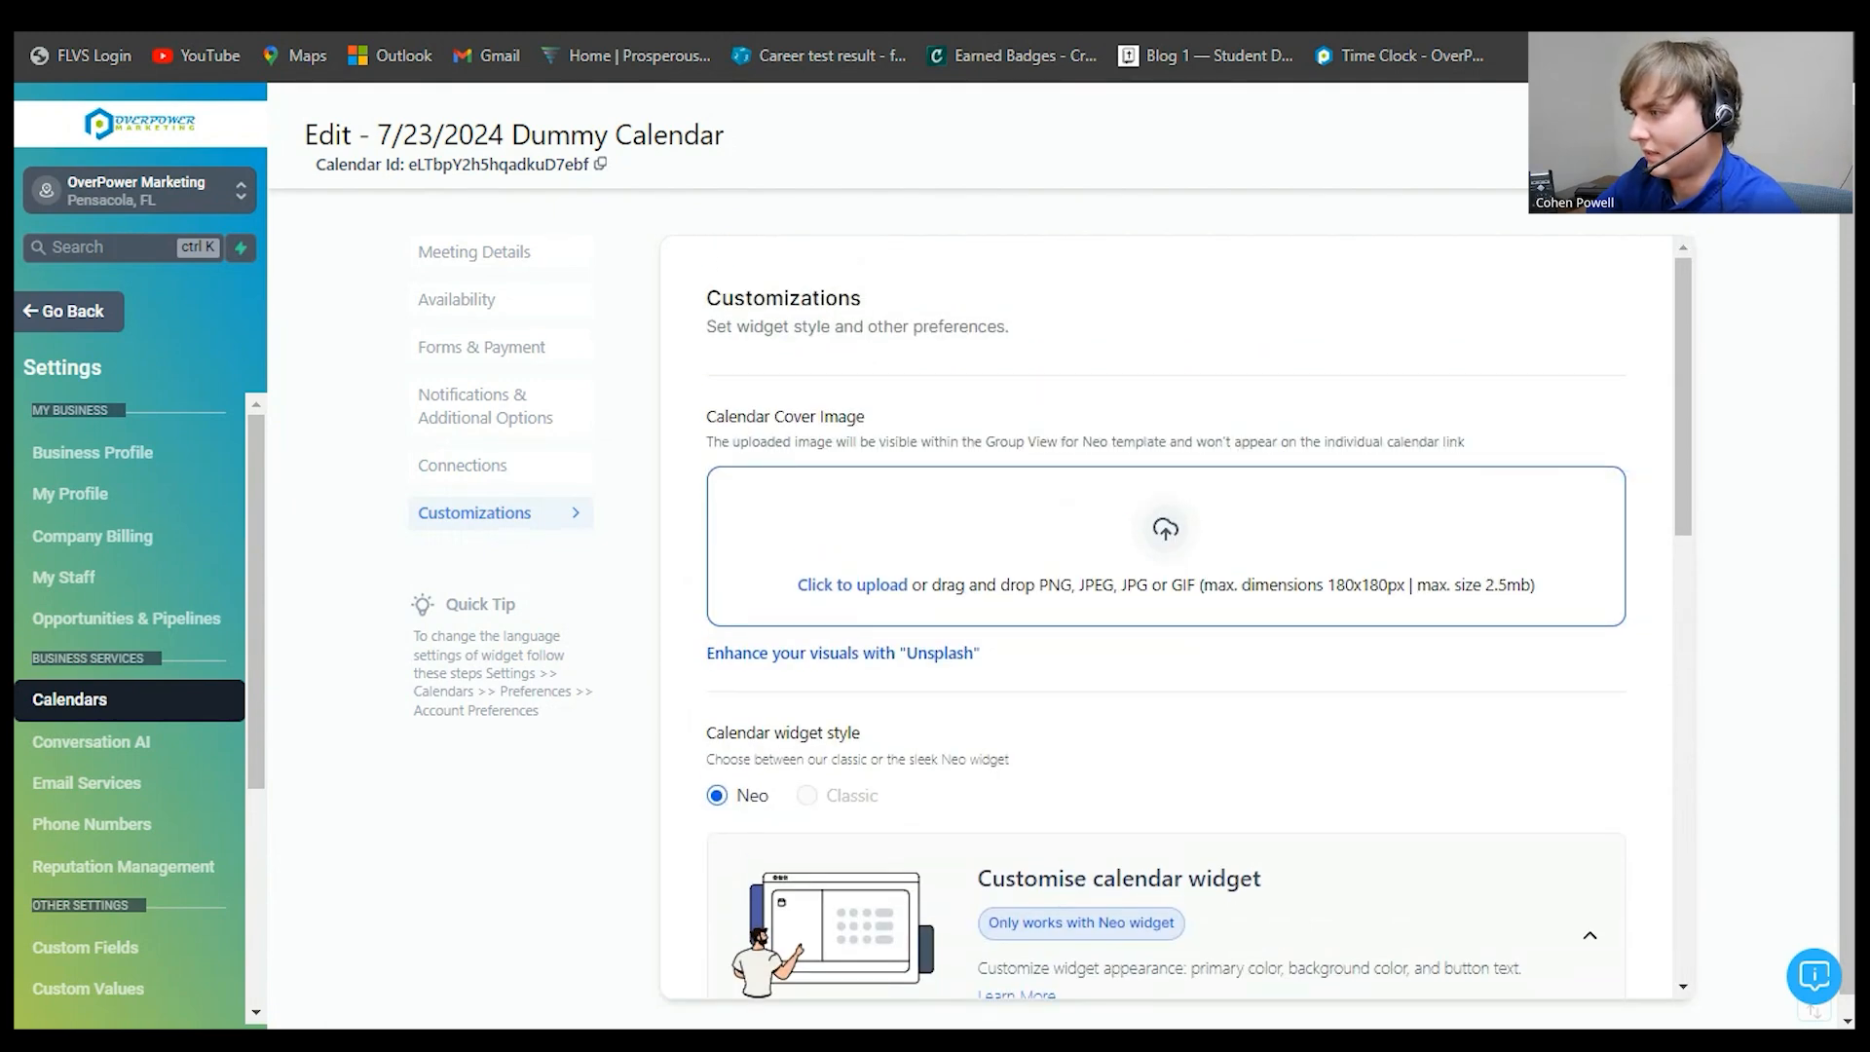
scroll(1166, 546, "down", 2)
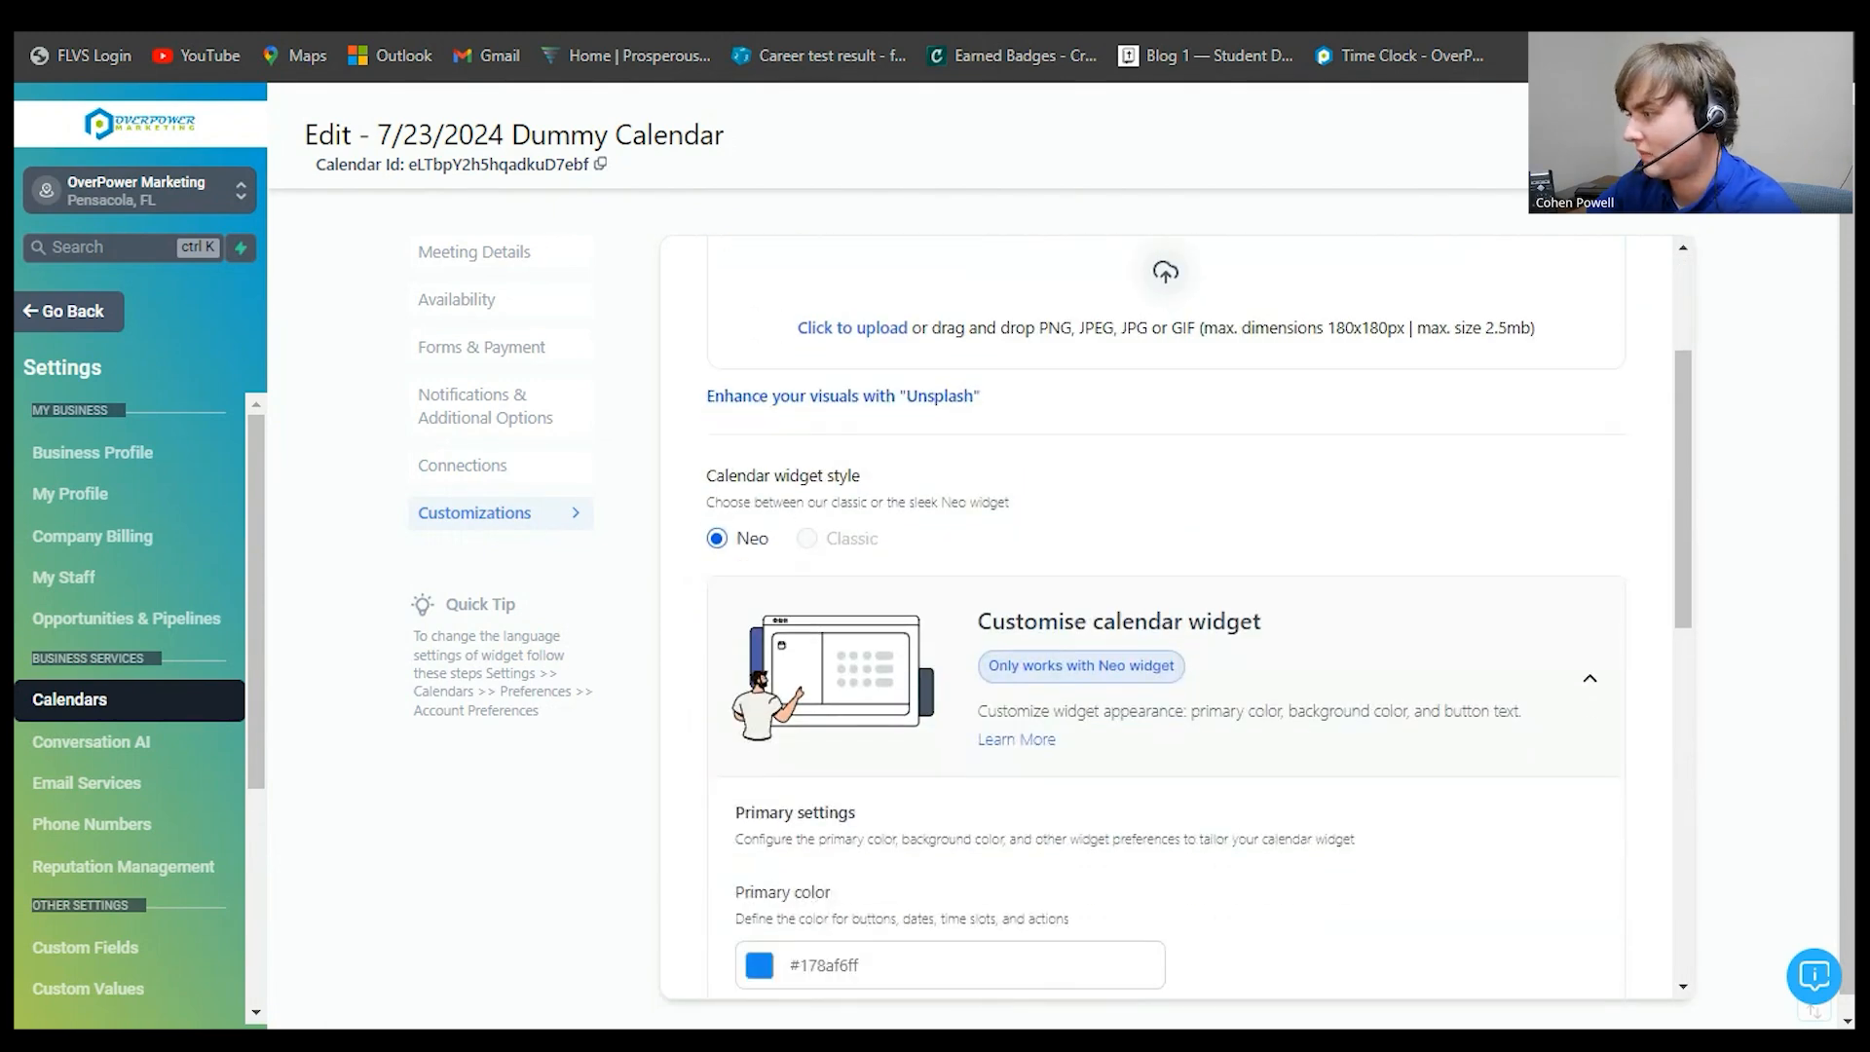
scroll(1199, 615, "down", 4)
scroll(1202, 605, "down", 3)
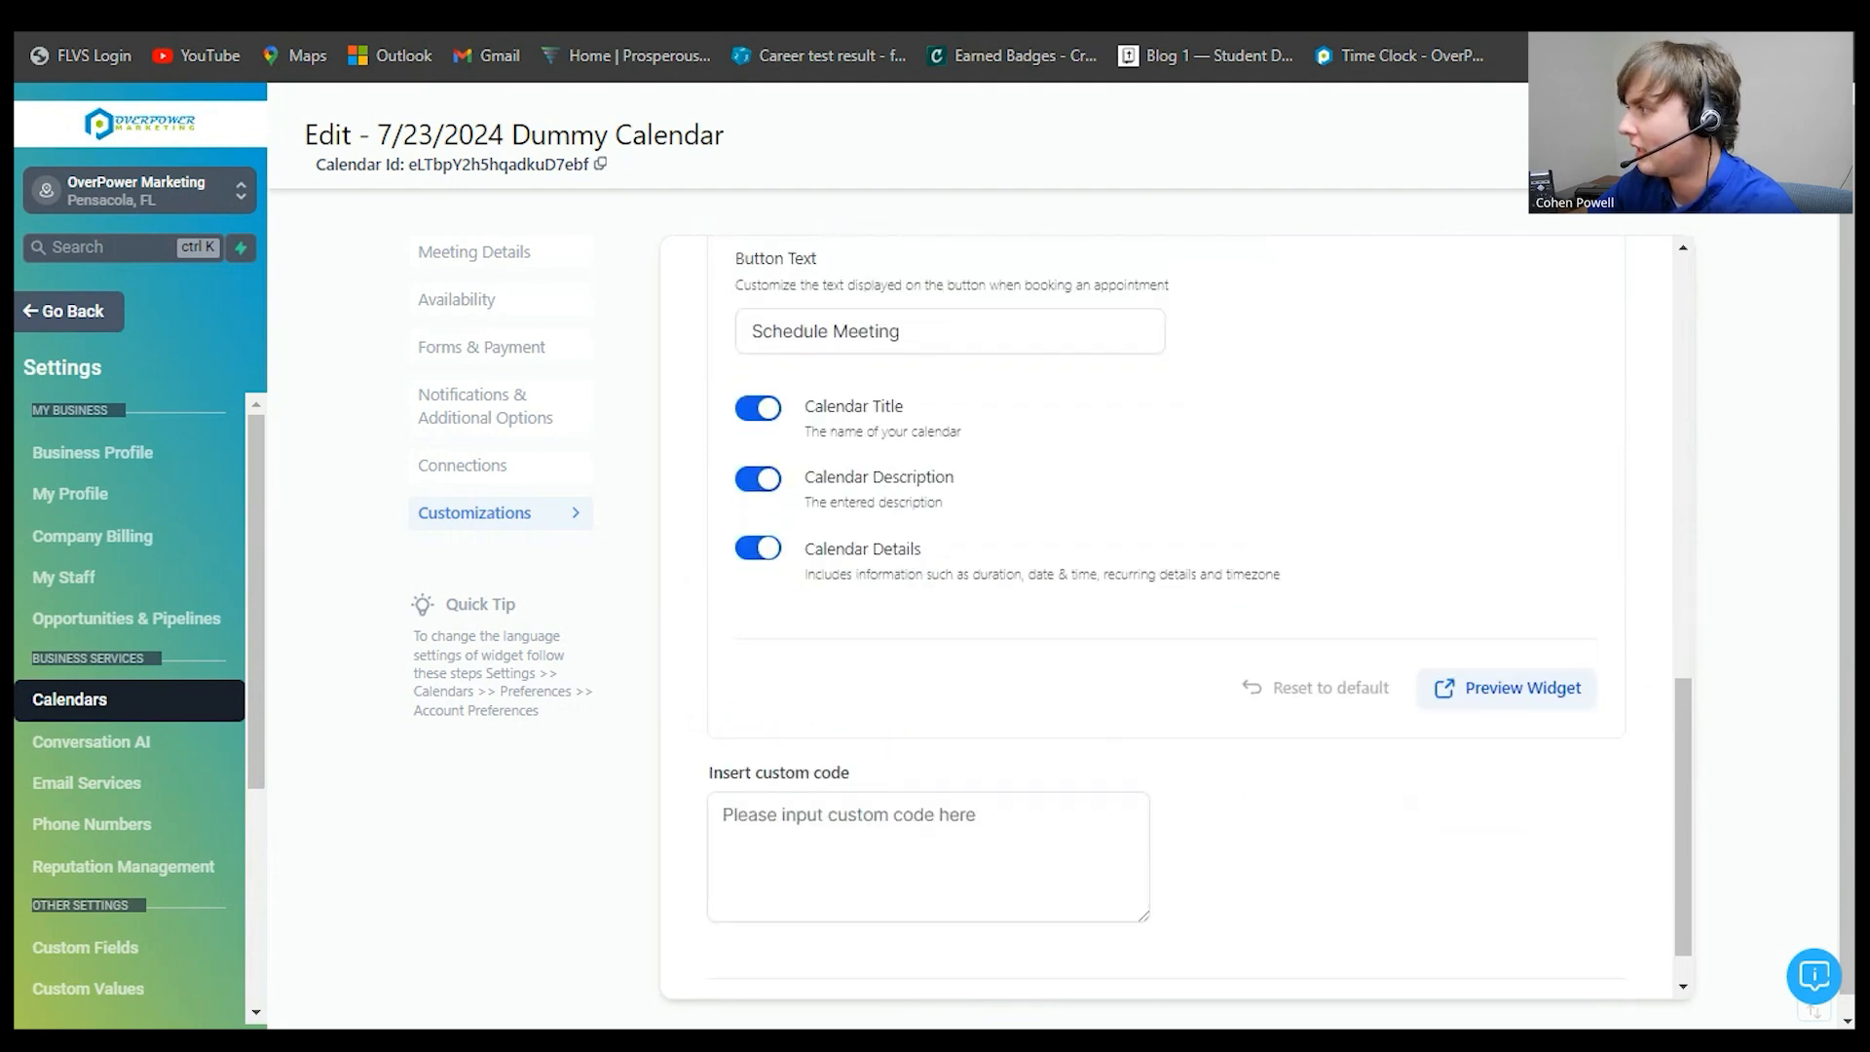
left_click(1766, 139)
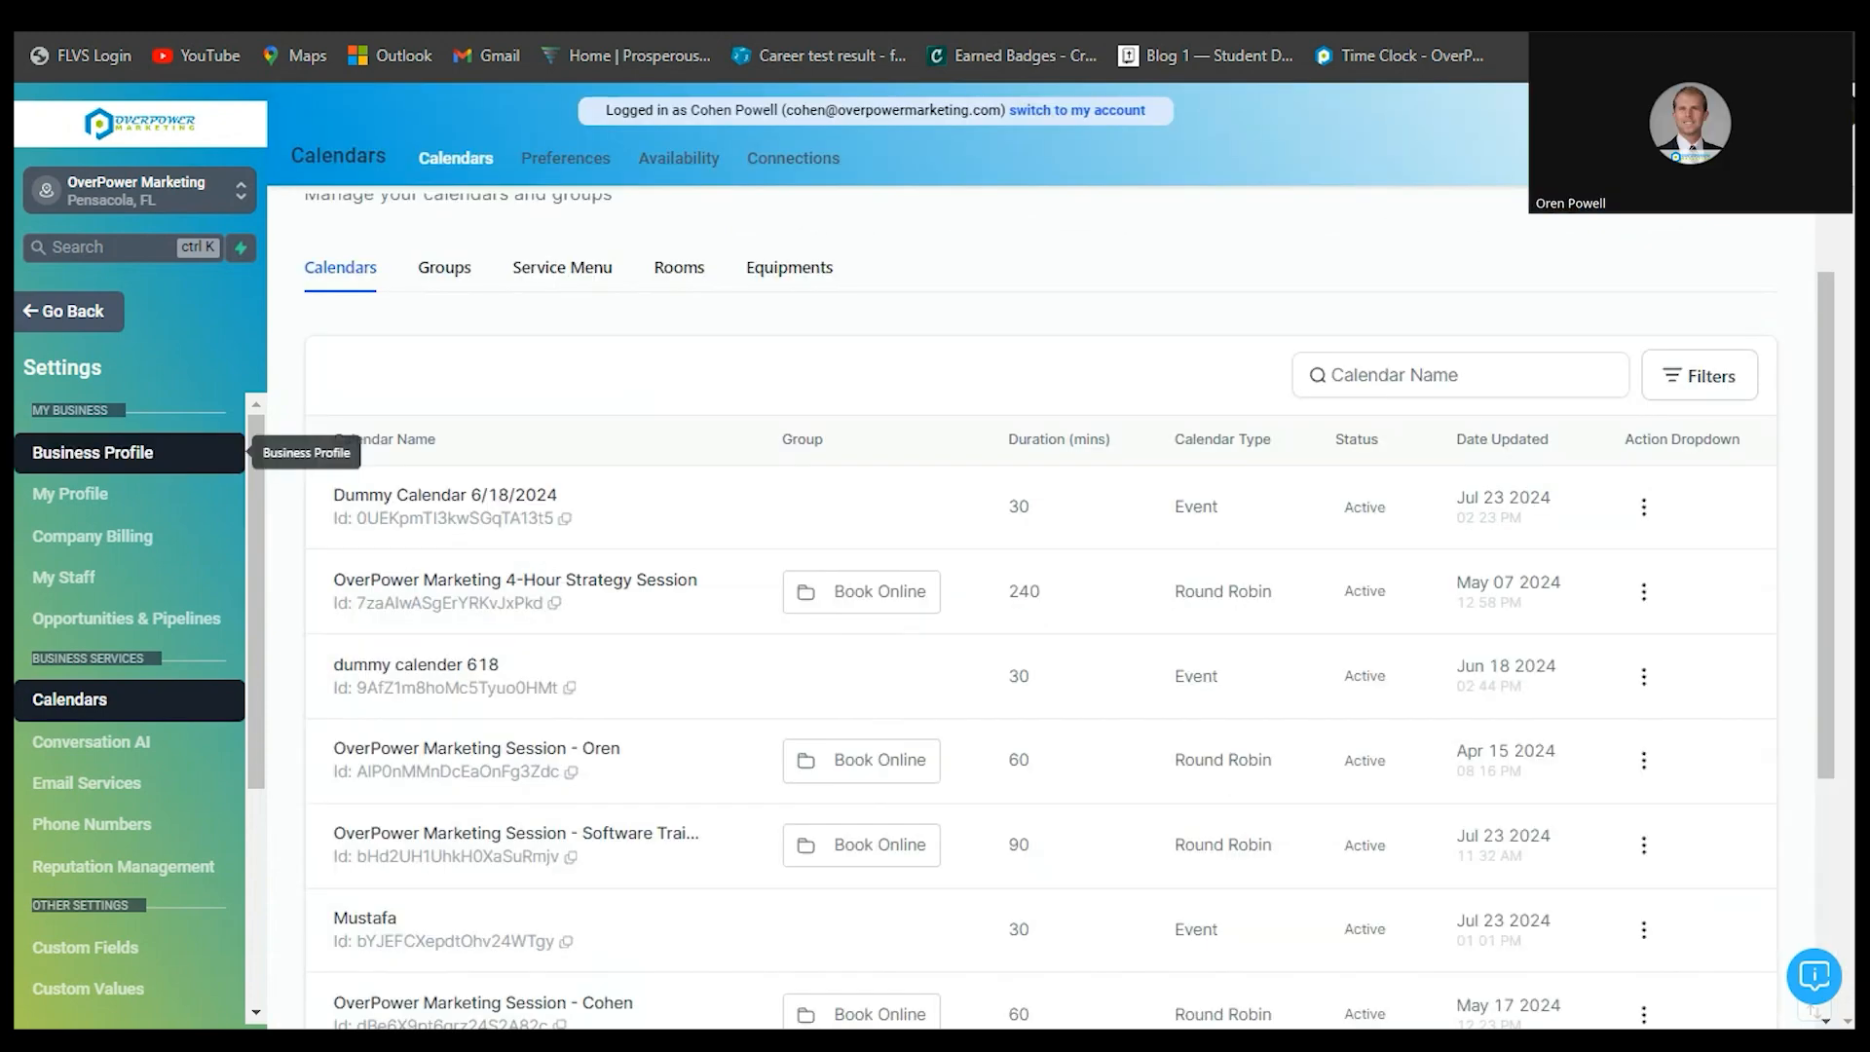
scroll(1040, 624, "down", 3)
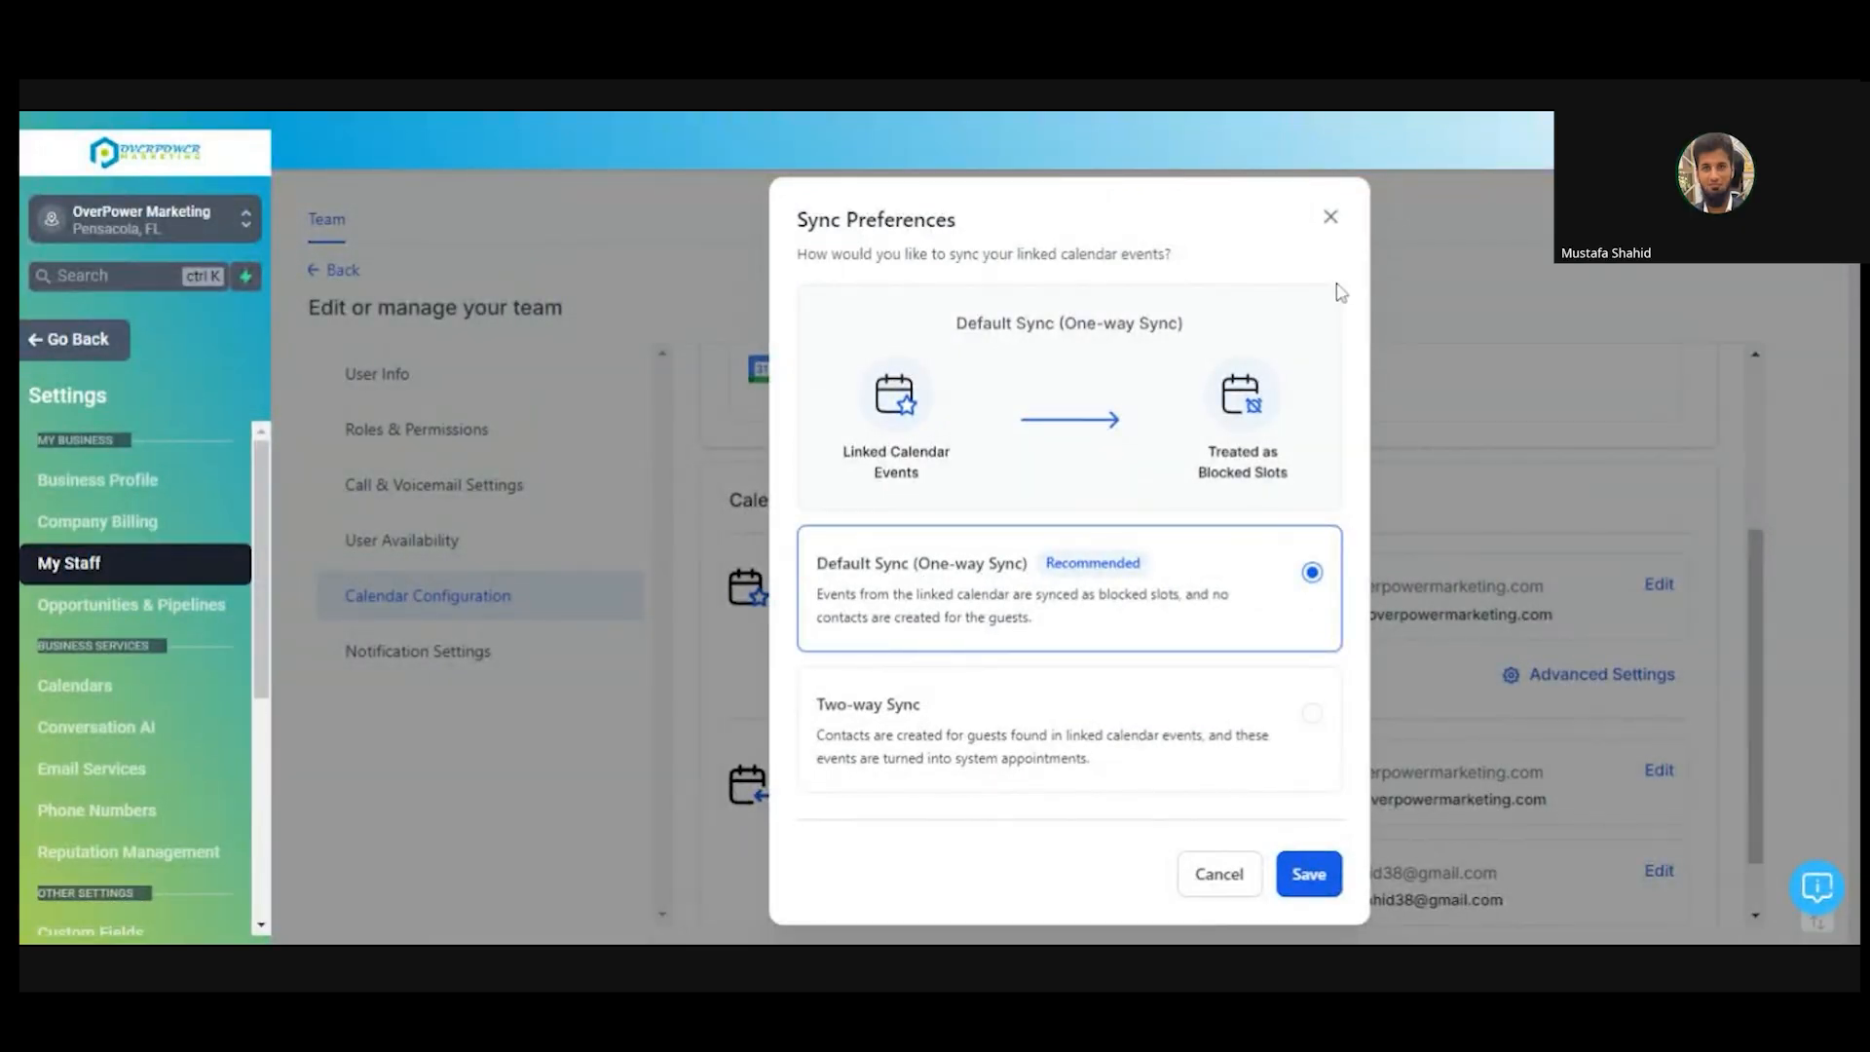
left_click(1330, 216)
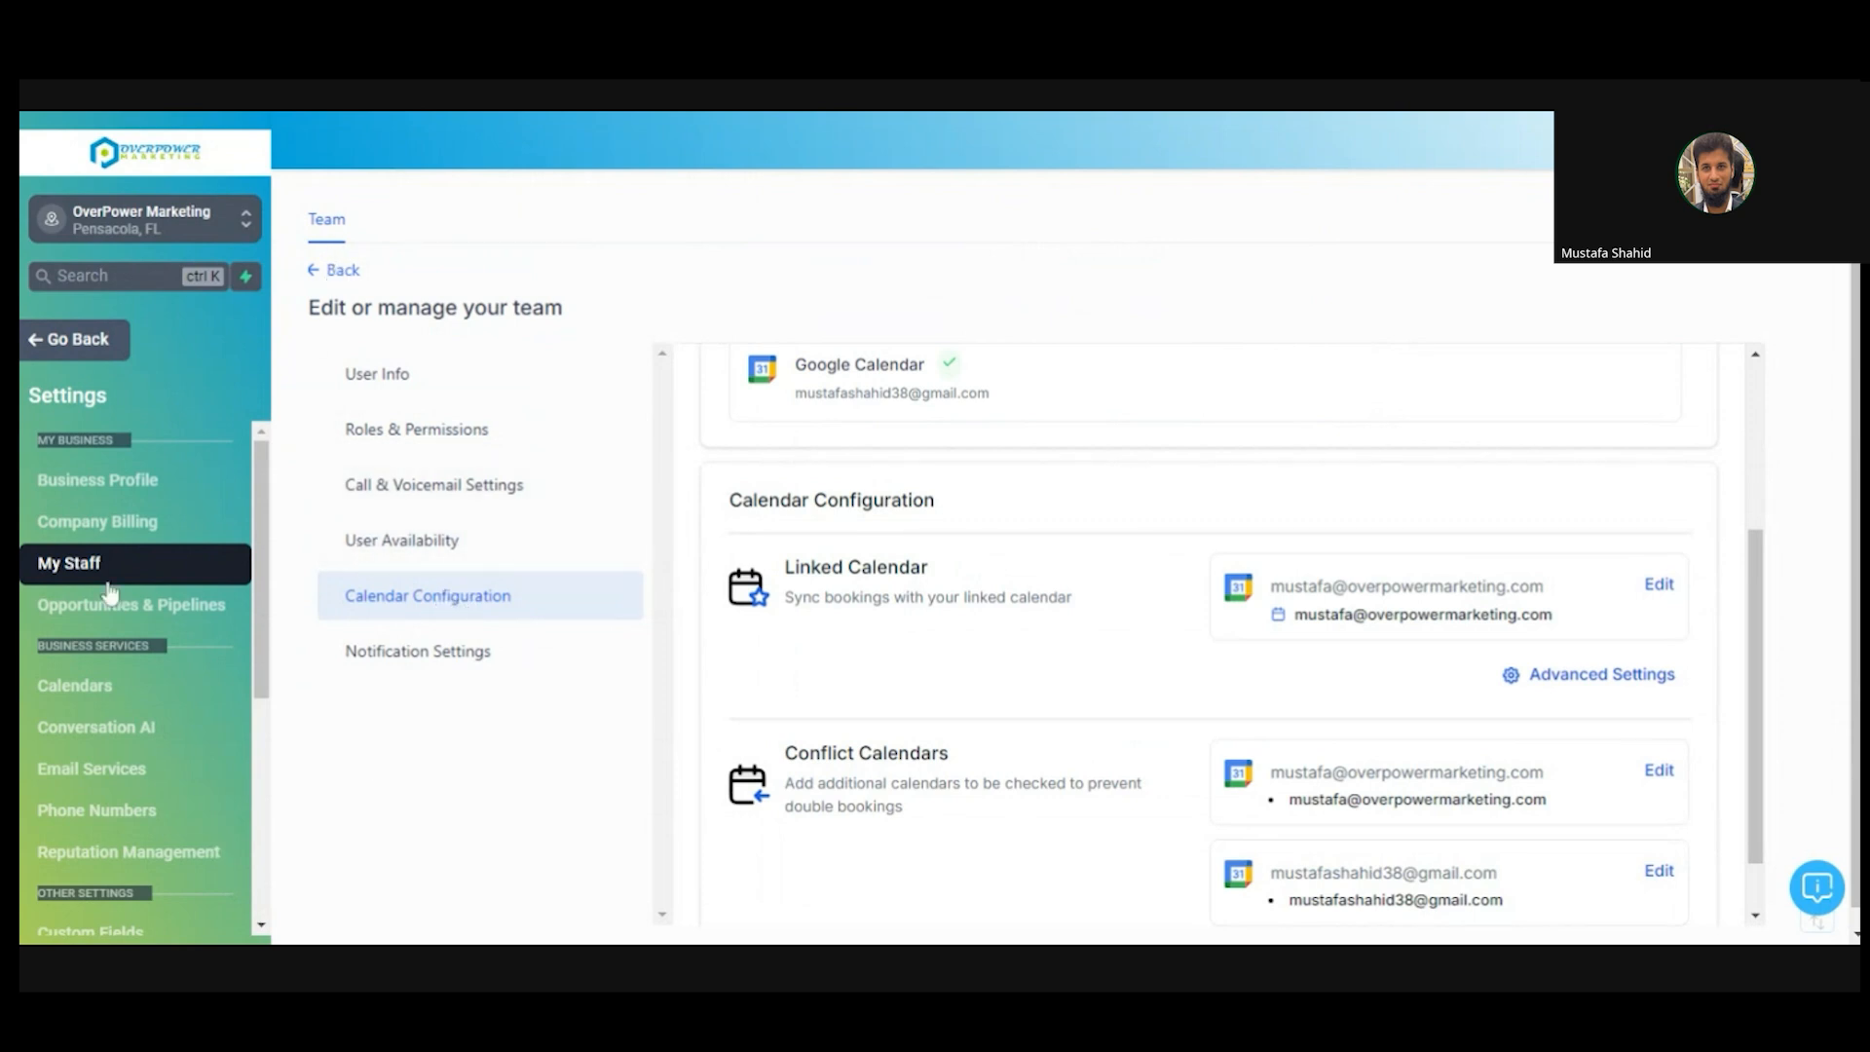
left_click(342, 272)
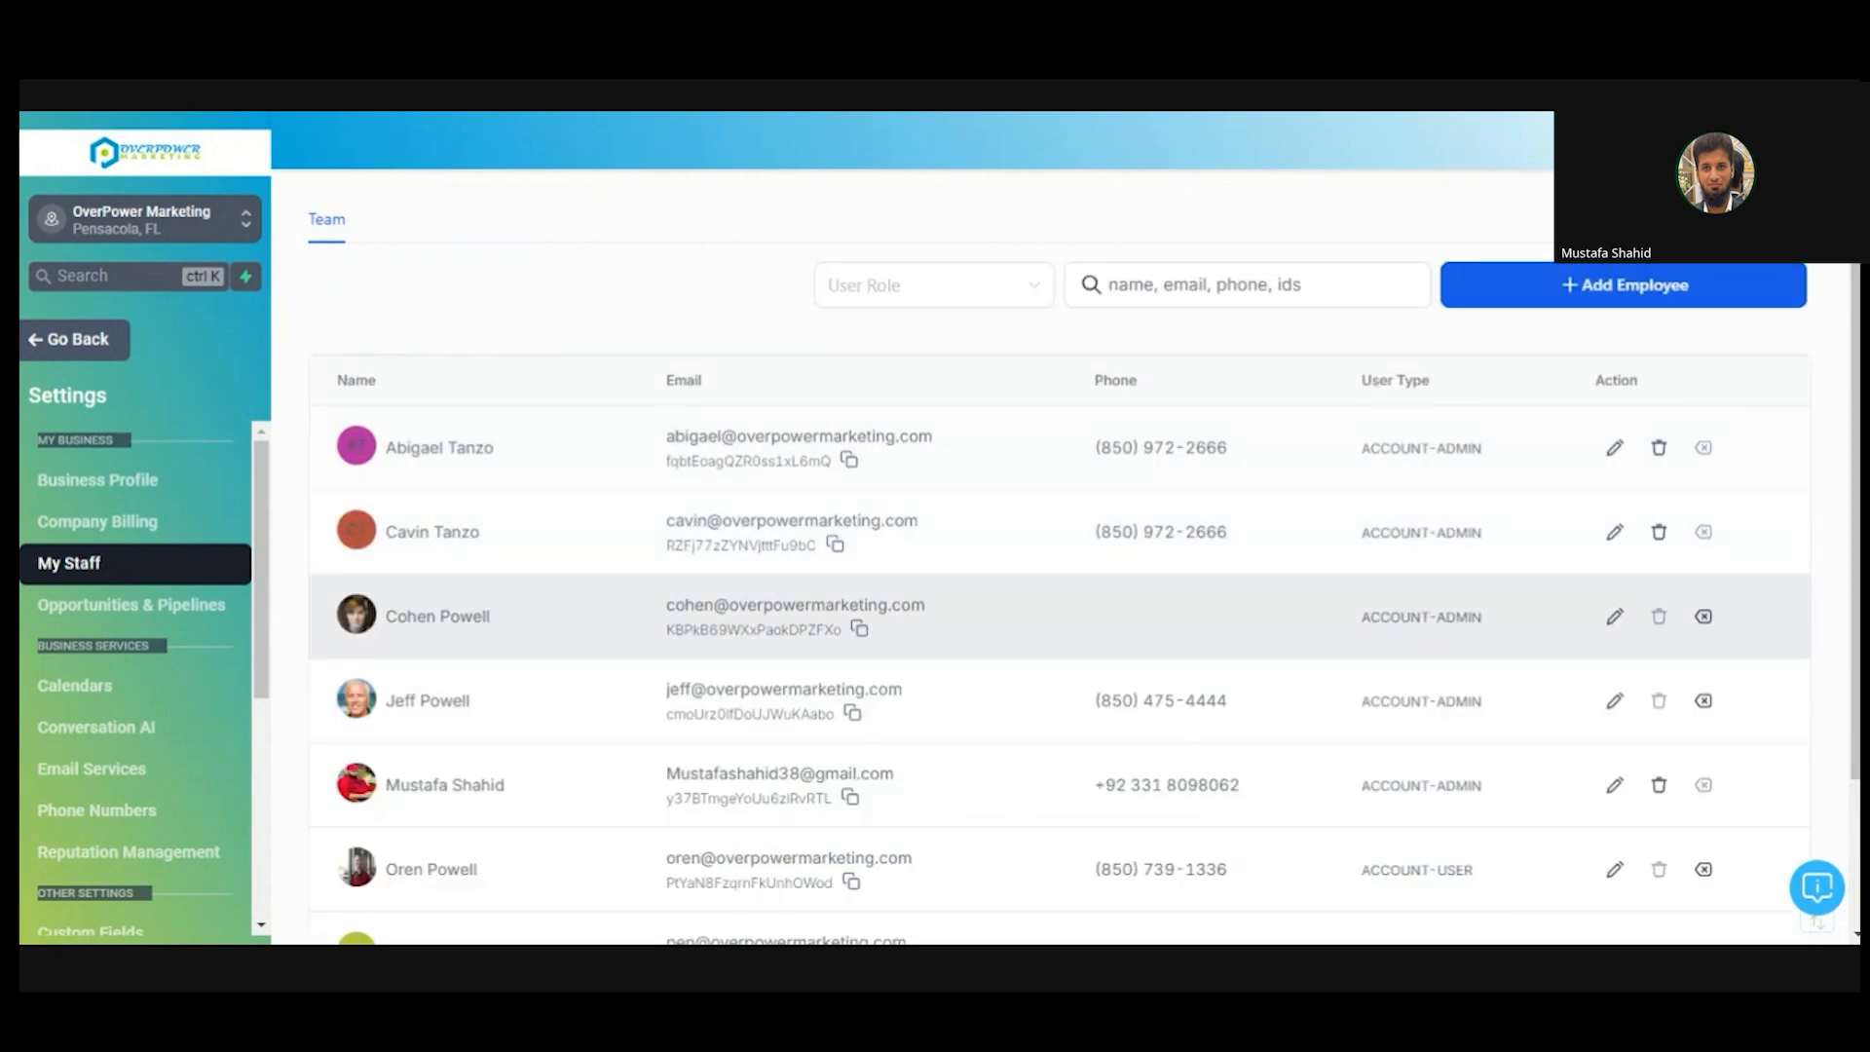
left_click(1614, 791)
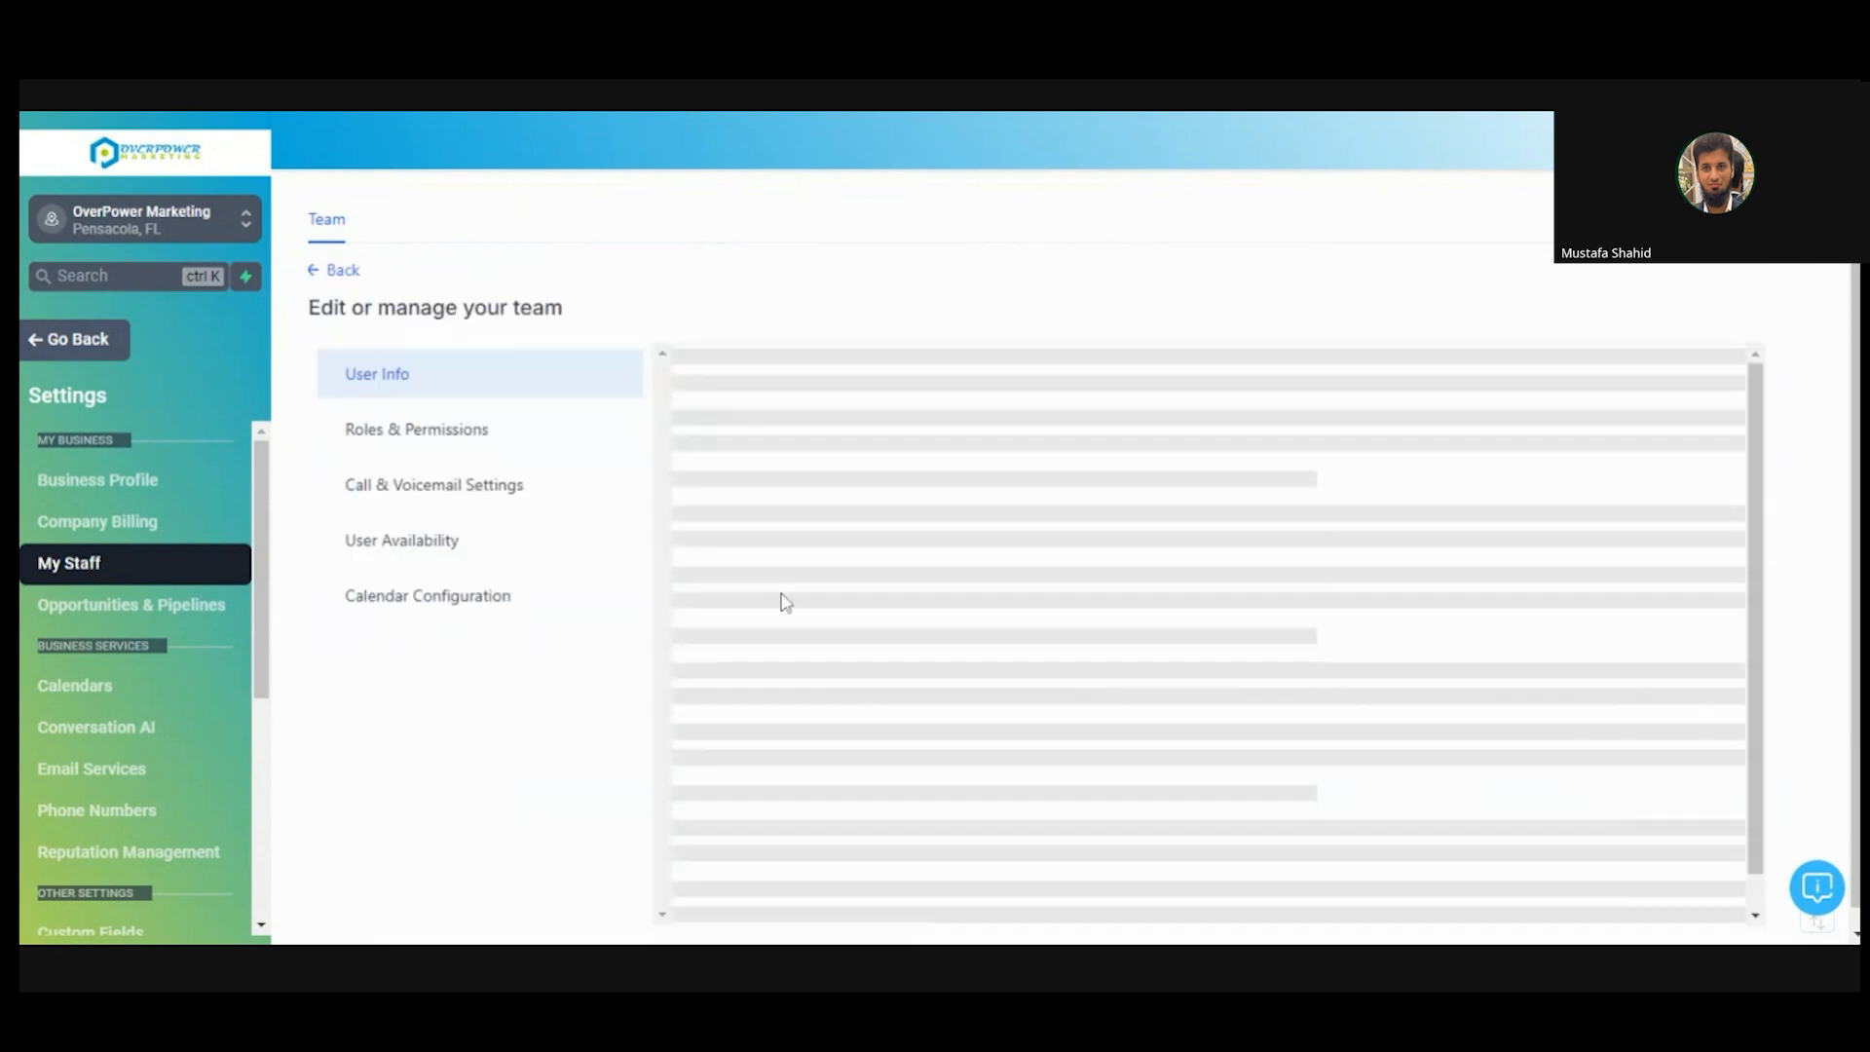
left_click(471, 610)
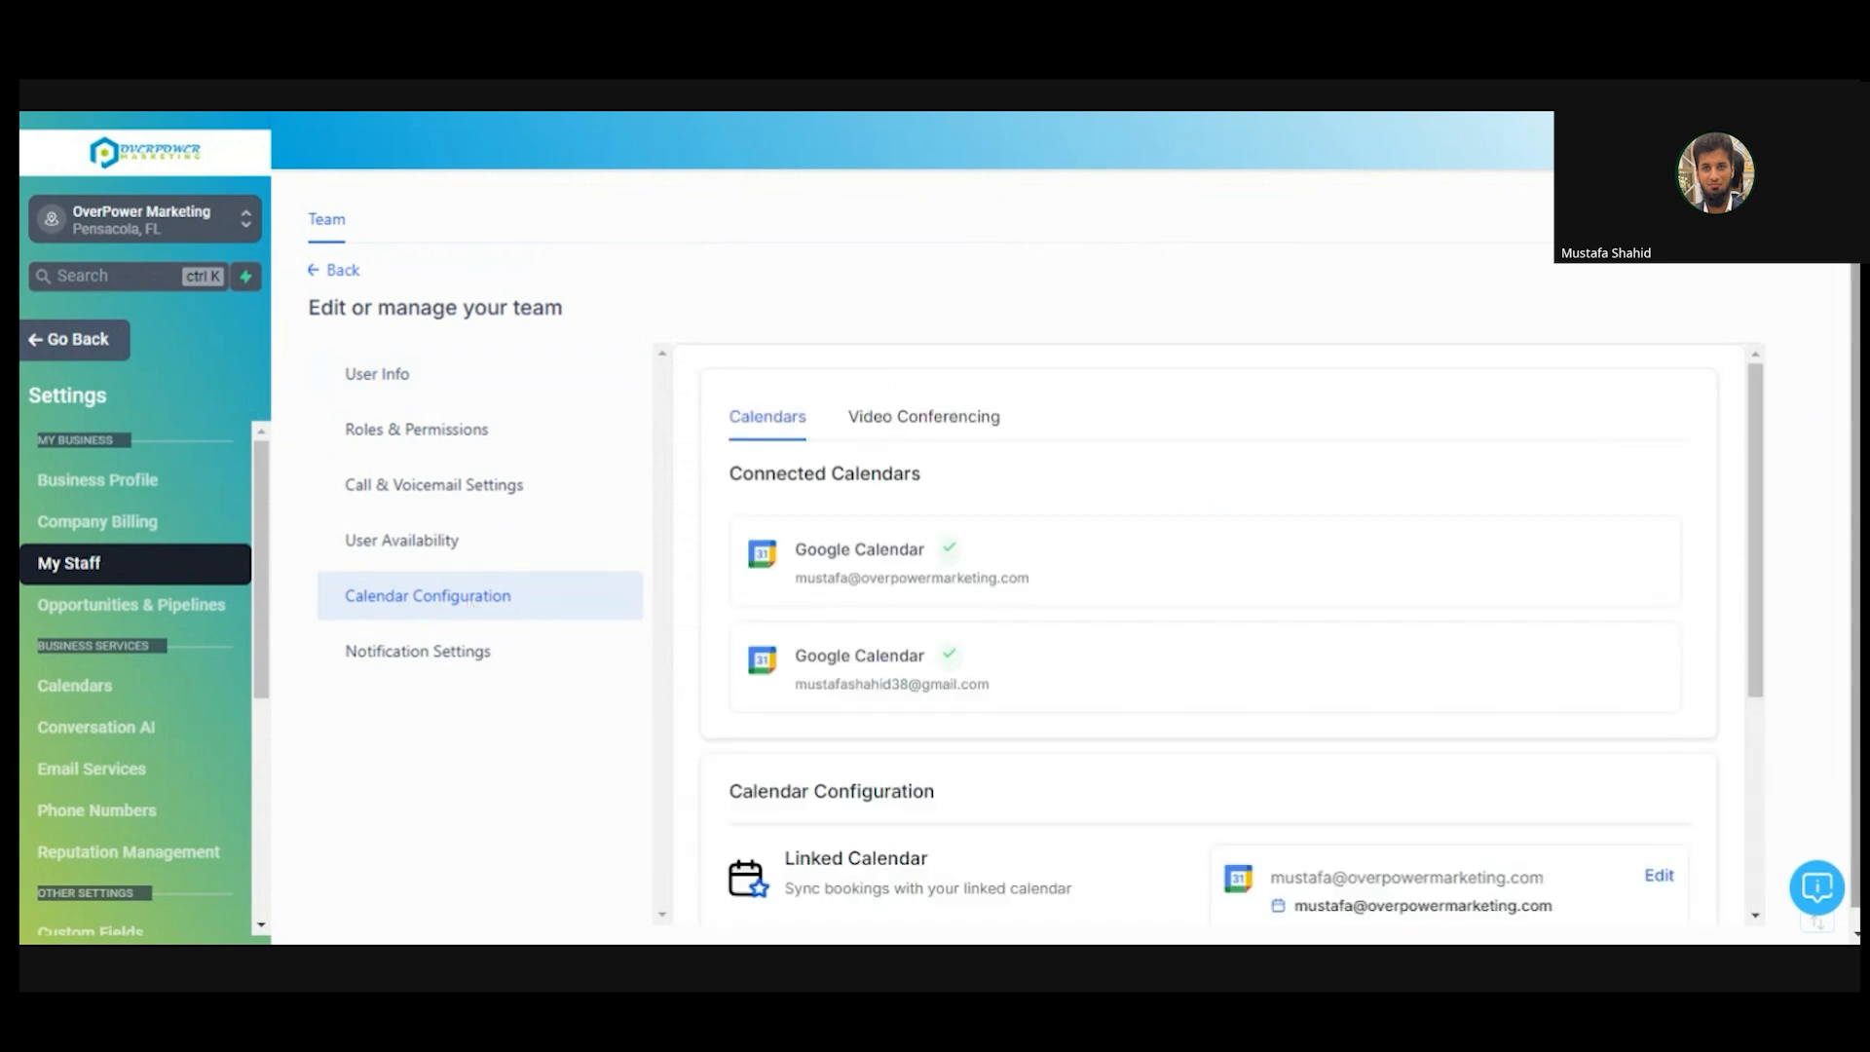
left_click_drag(1856, 545, 1856, 575)
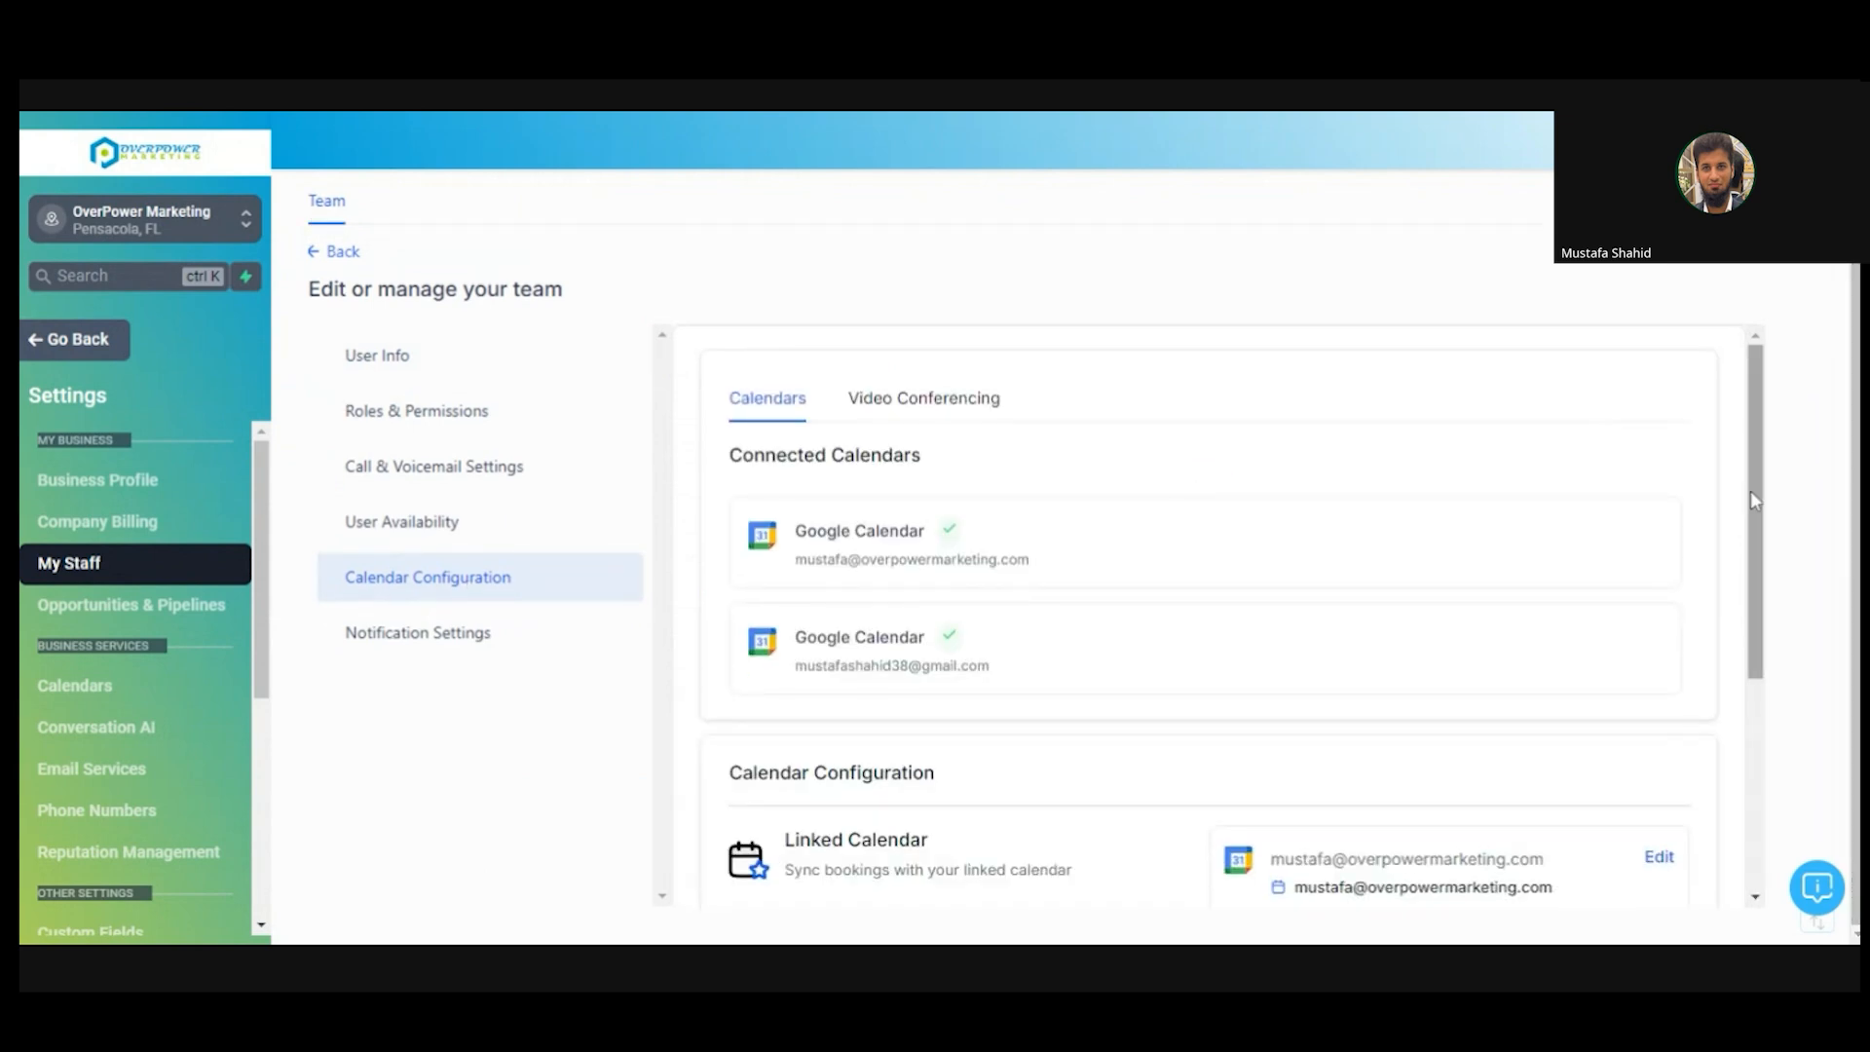
left_click_drag(1754, 495, 1777, 695)
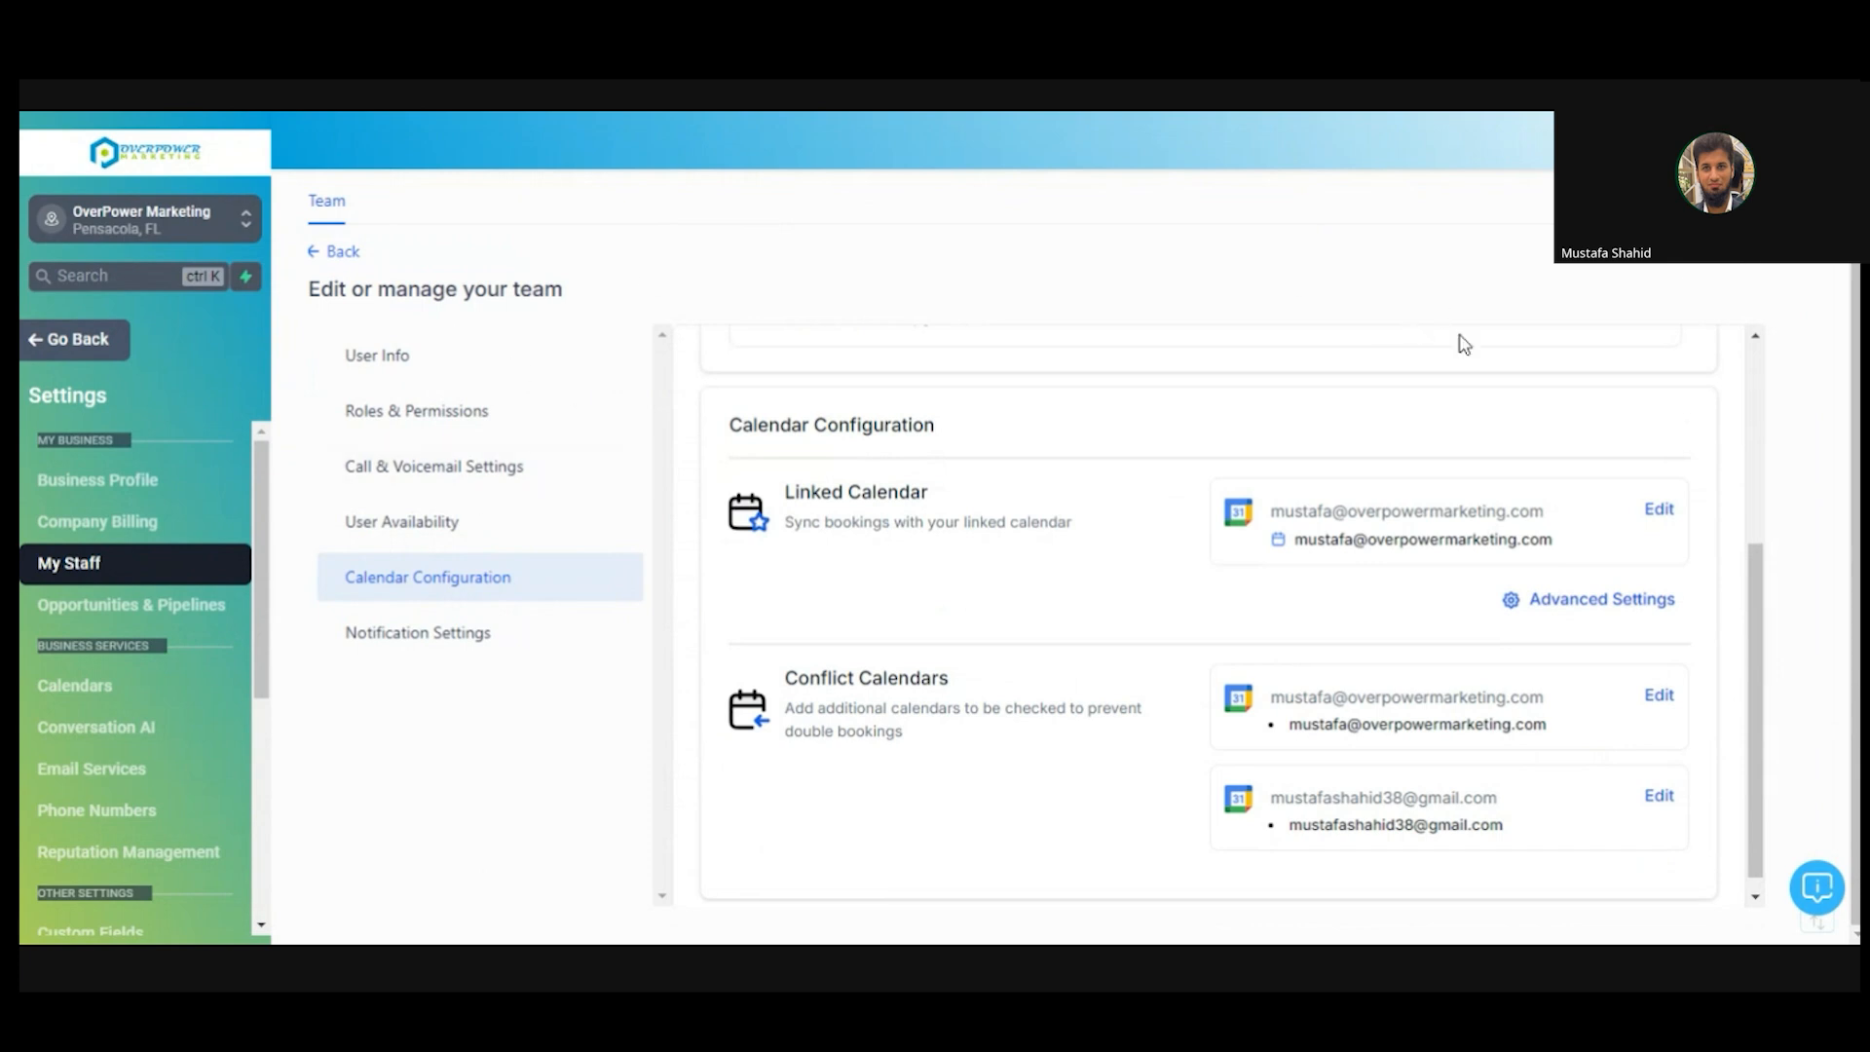
left_click(1603, 606)
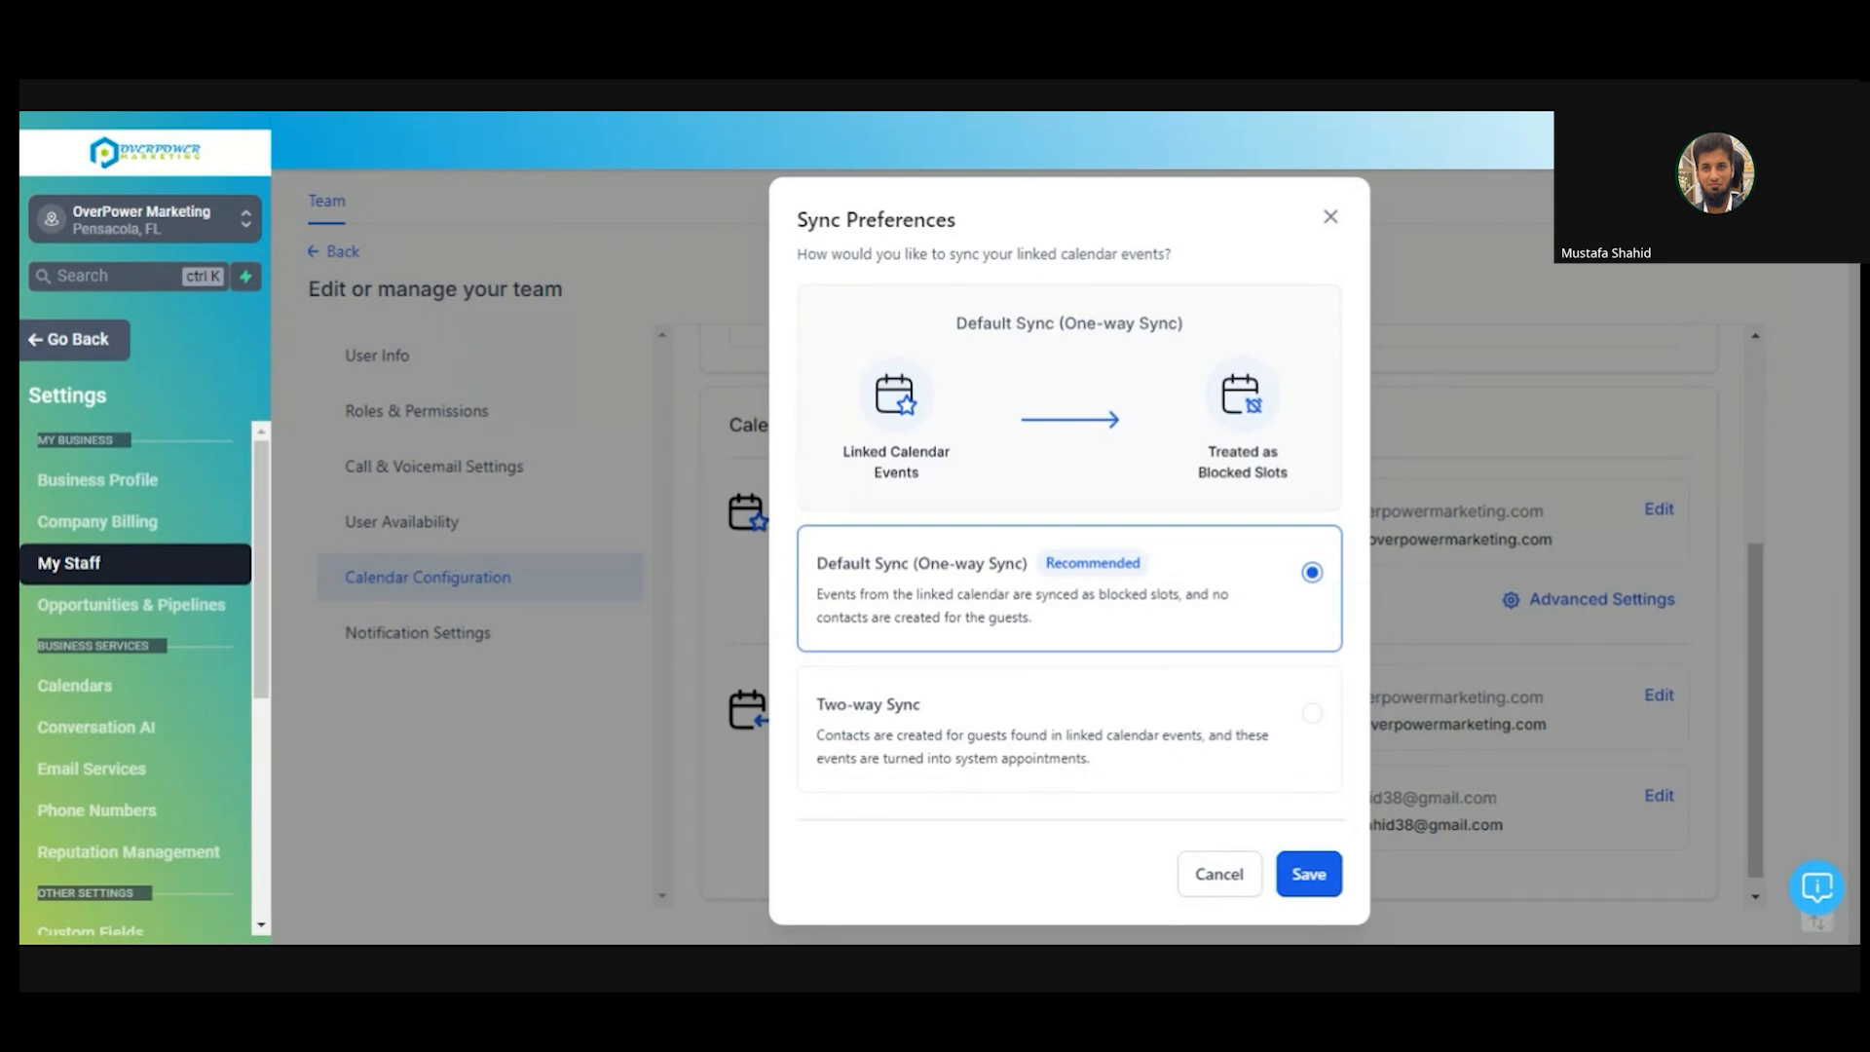
- Draft a Google Calendar event for Wednesday July 24 at 8 AM, then choose Two-way Sync
key("ctrl+Tab")
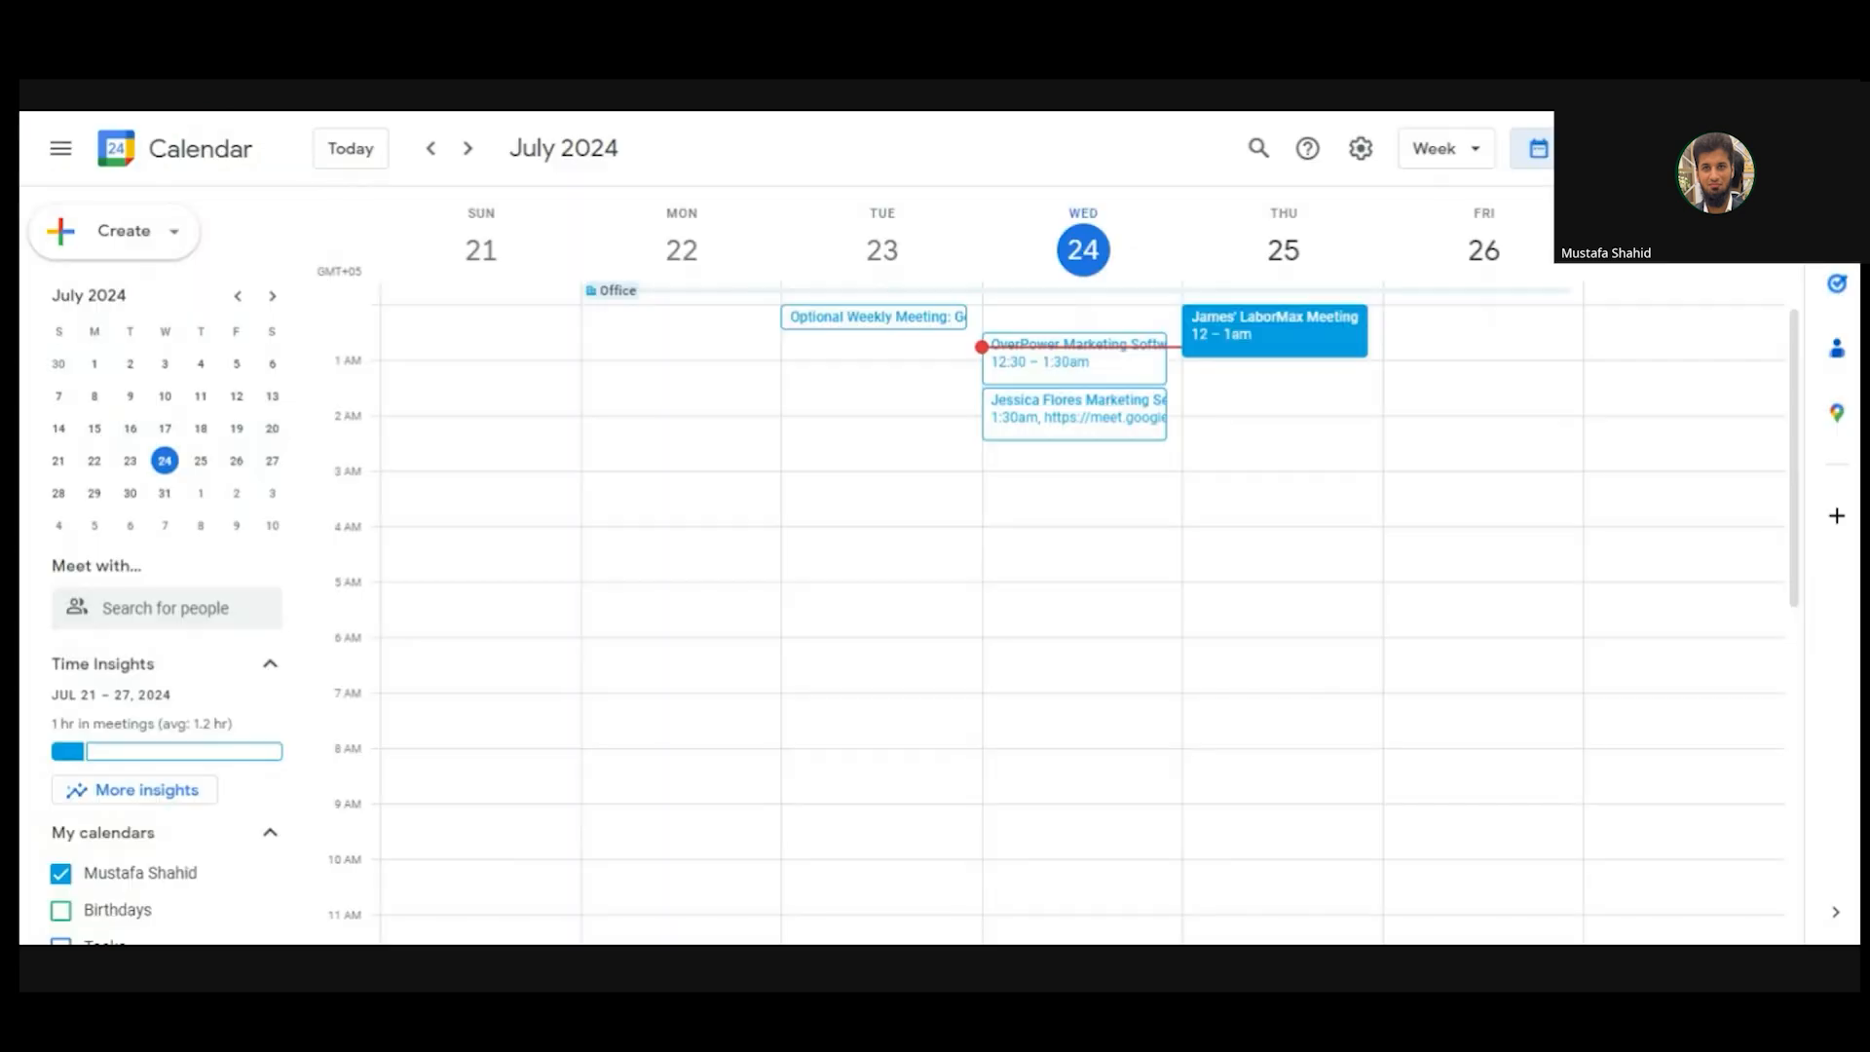
left_click_drag(1795, 392, 1824, 566)
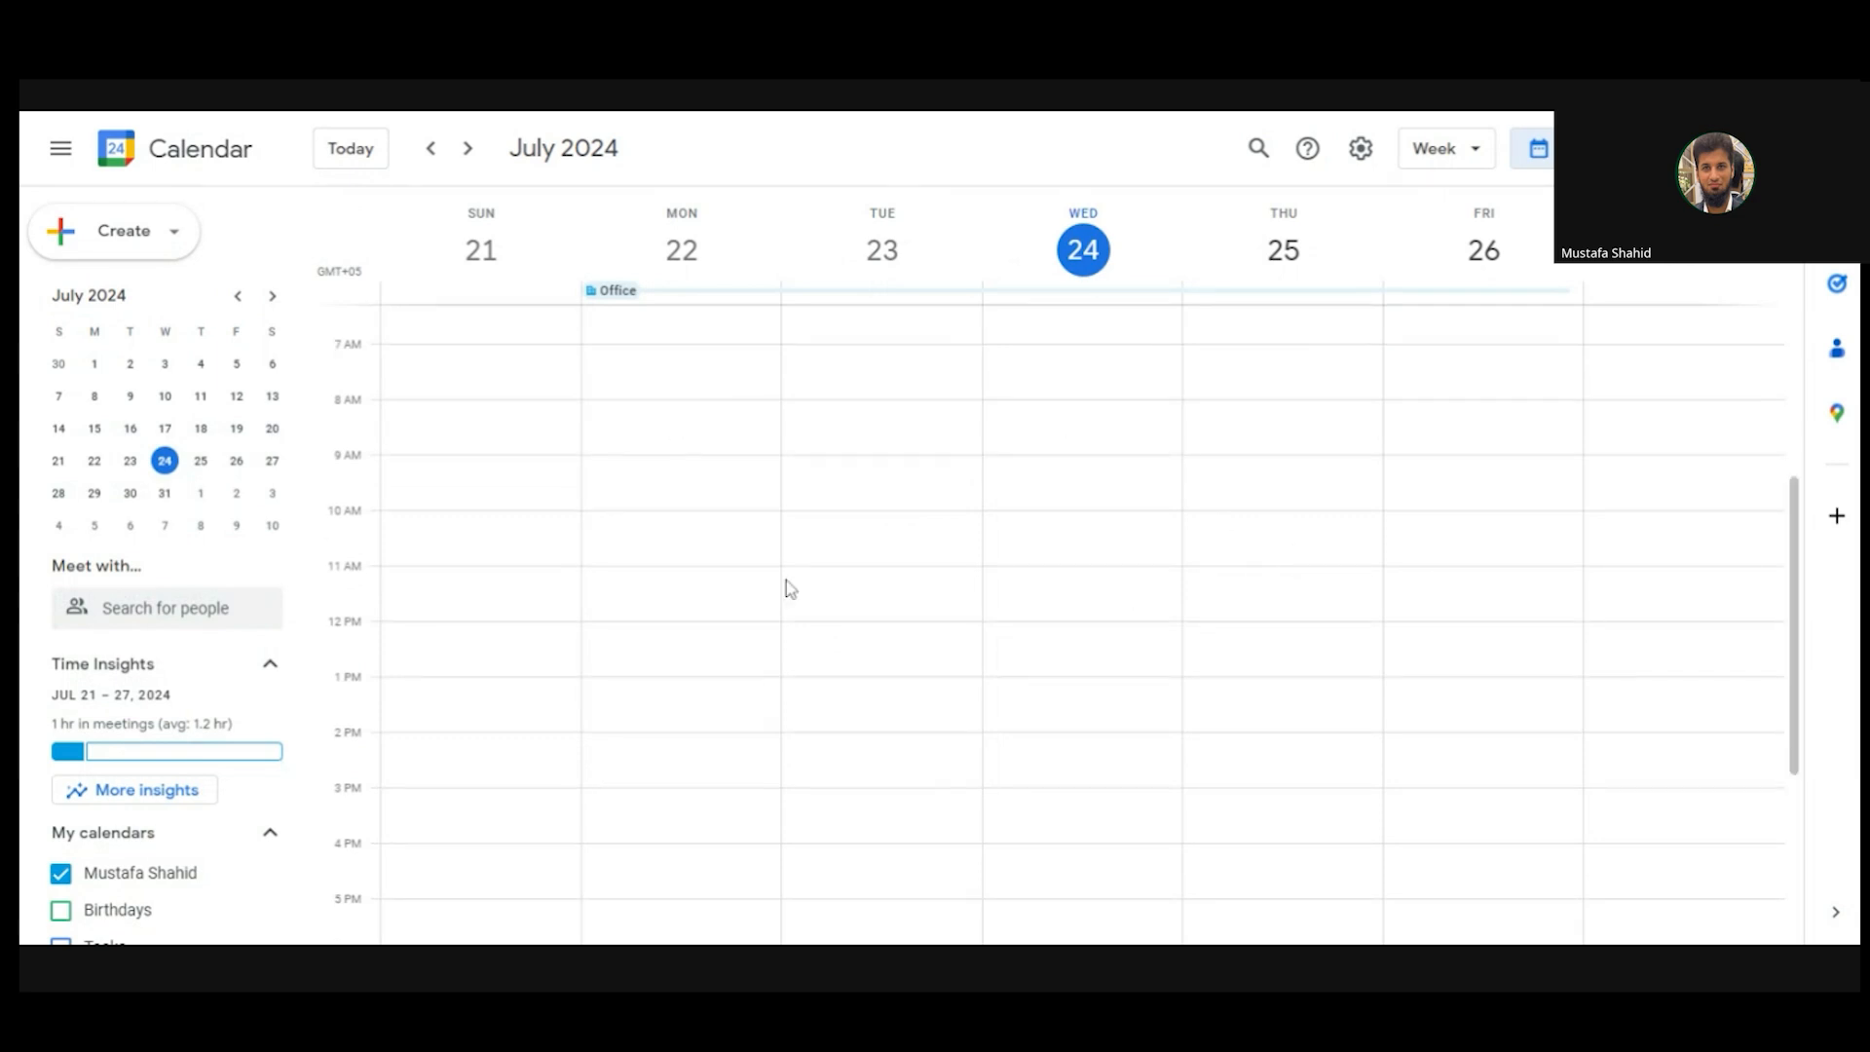
left_click(1043, 430)
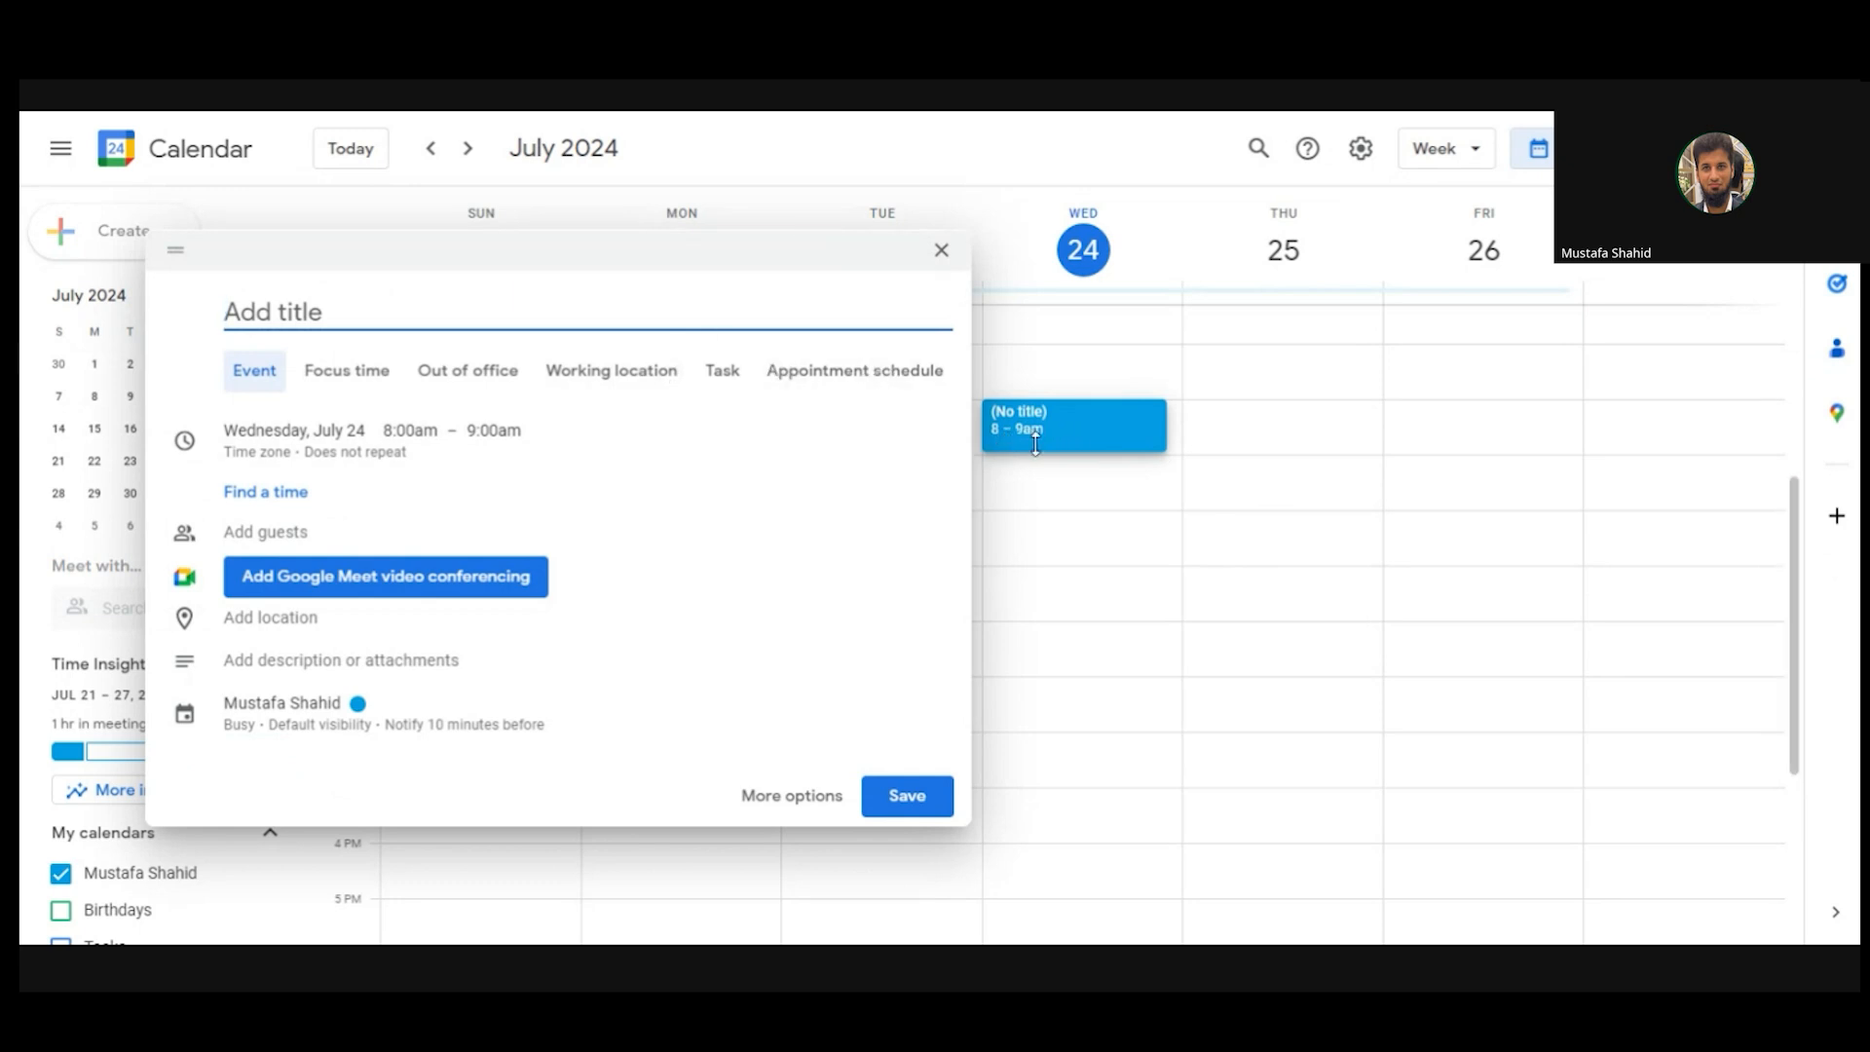
left_click(373, 112)
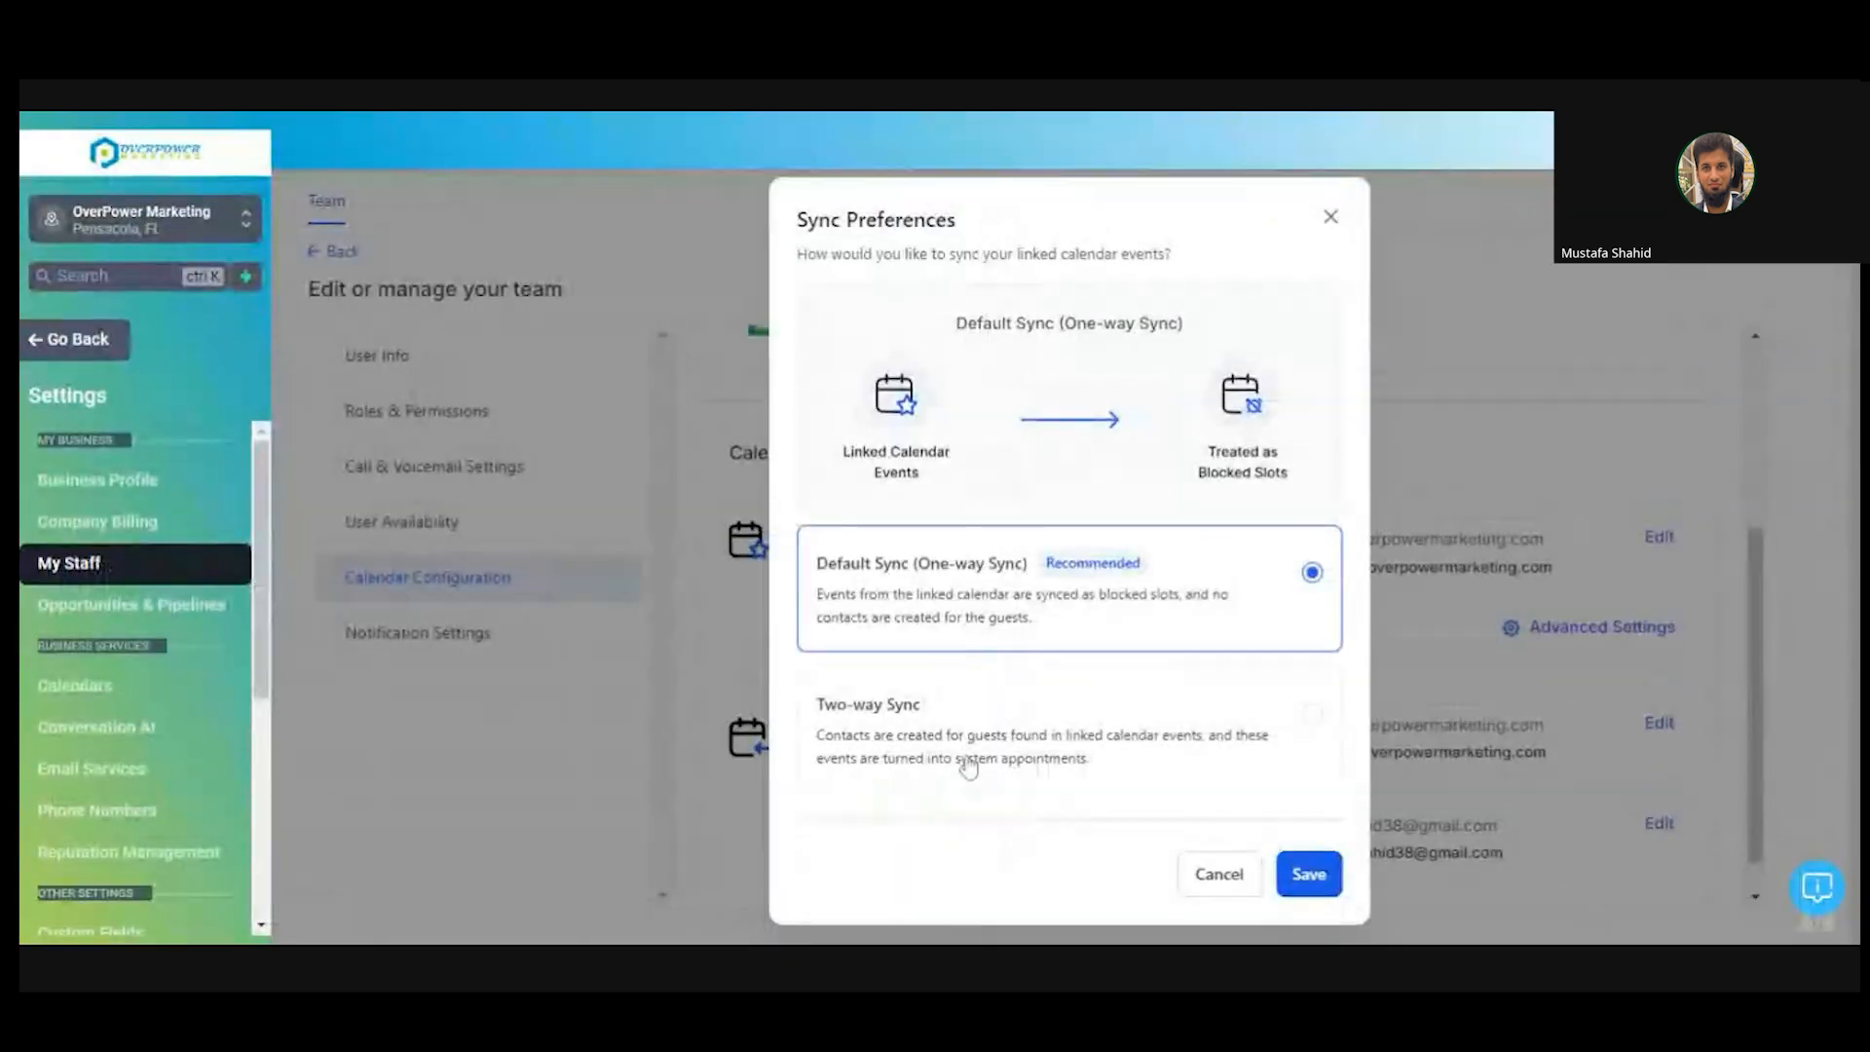
left_click(979, 751)
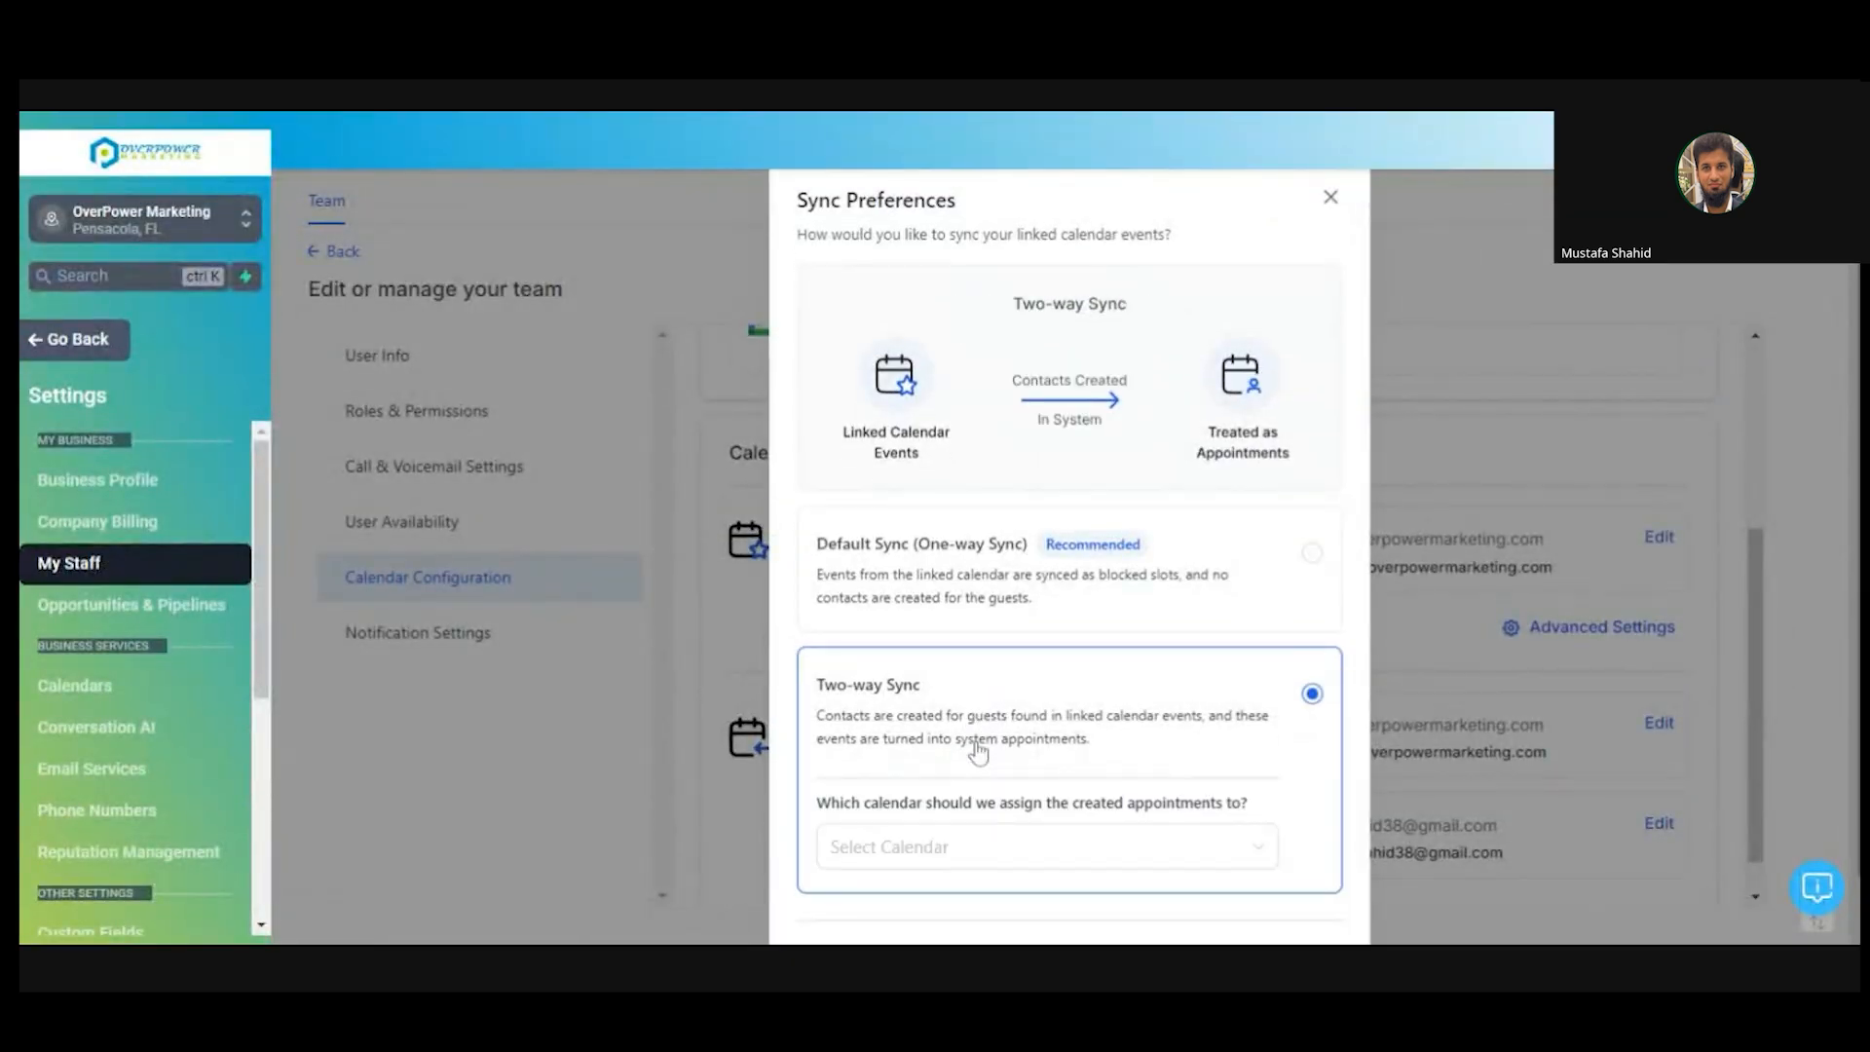
- Send two-way synced appointments to the Book an Appointment calendar and enable Execute Automation
left_click(1098, 845)
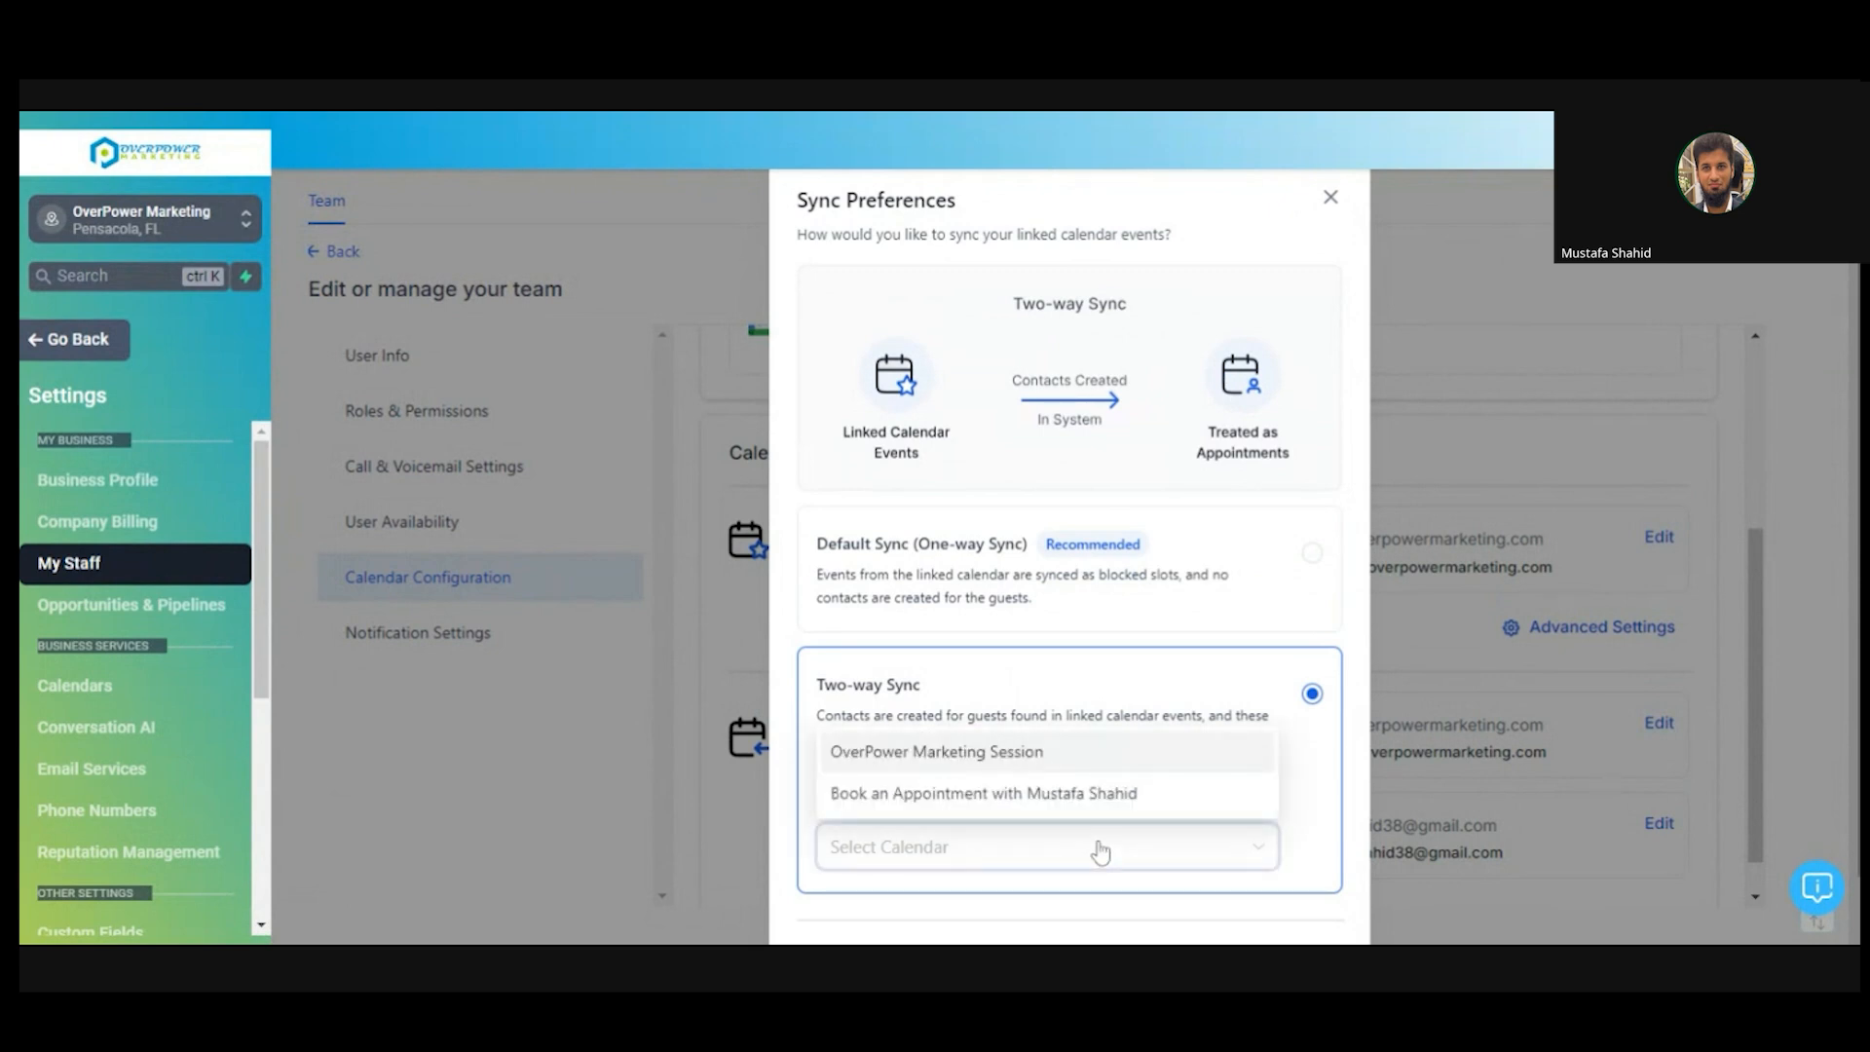
left_click(1069, 795)
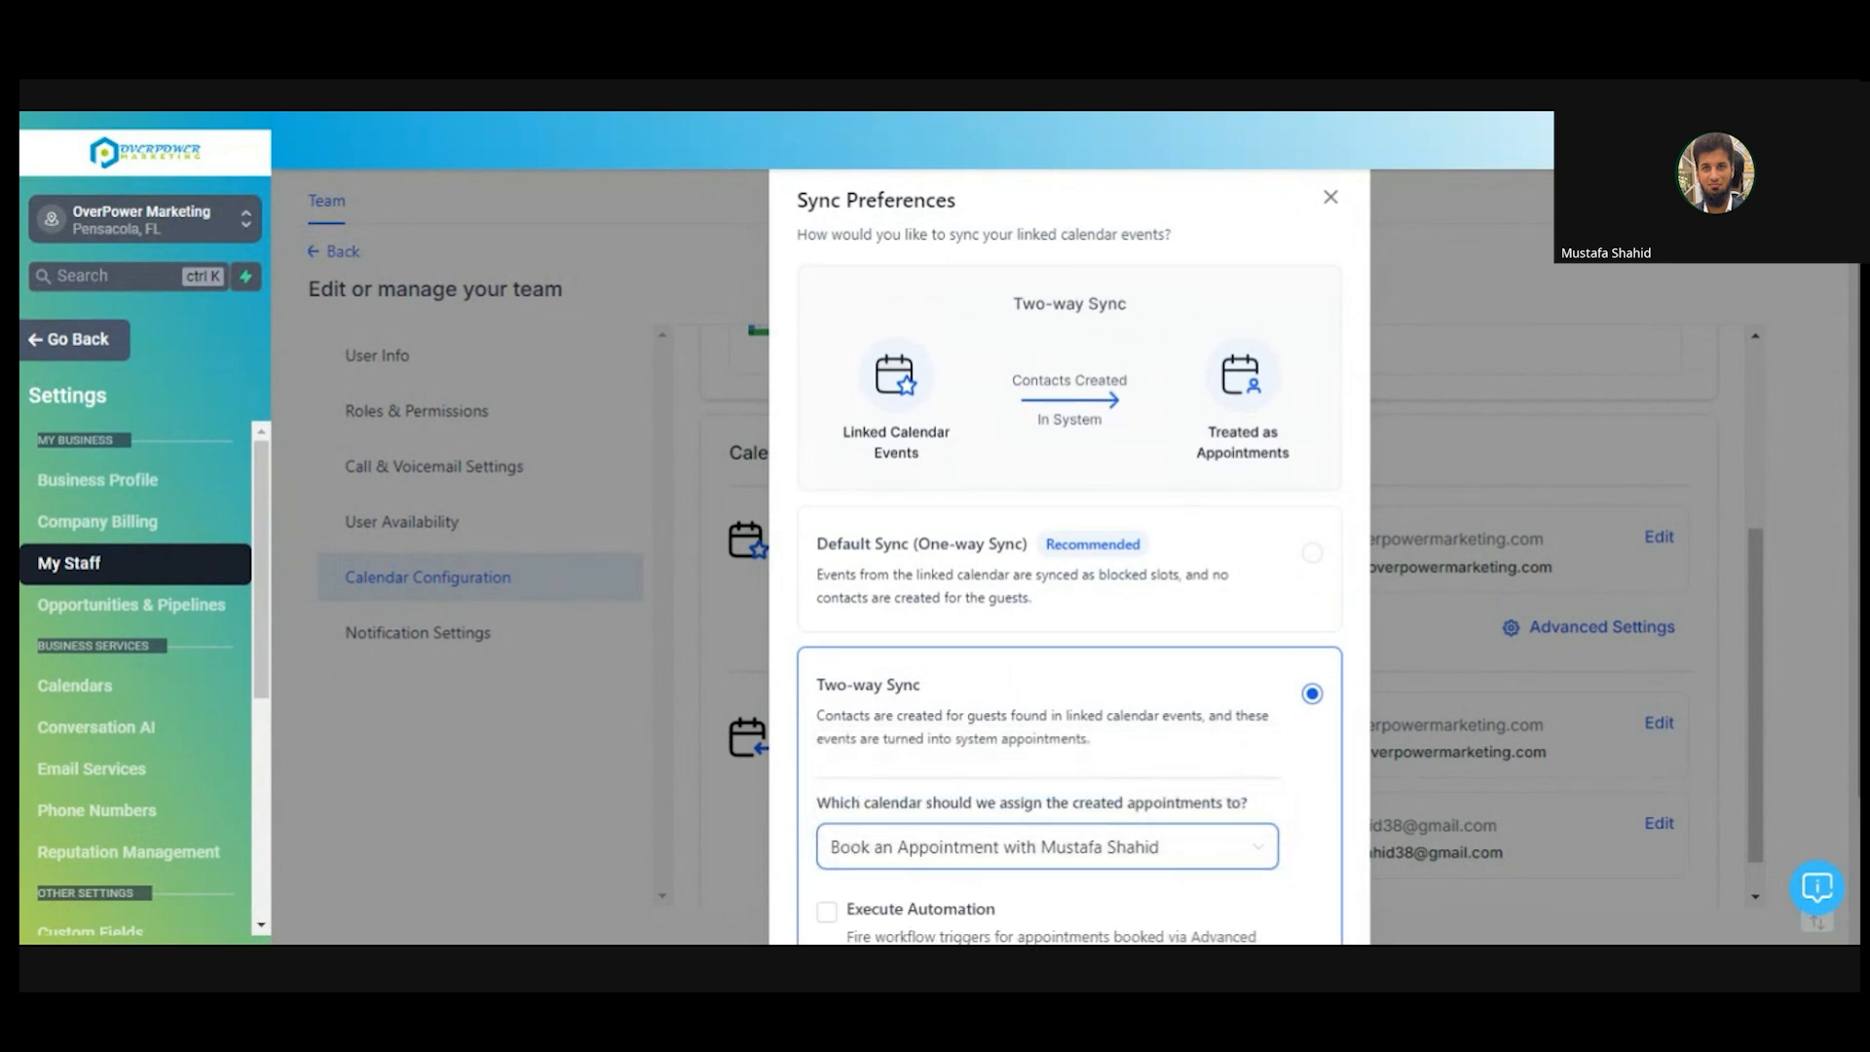
scroll(1174, 757, "down", 2)
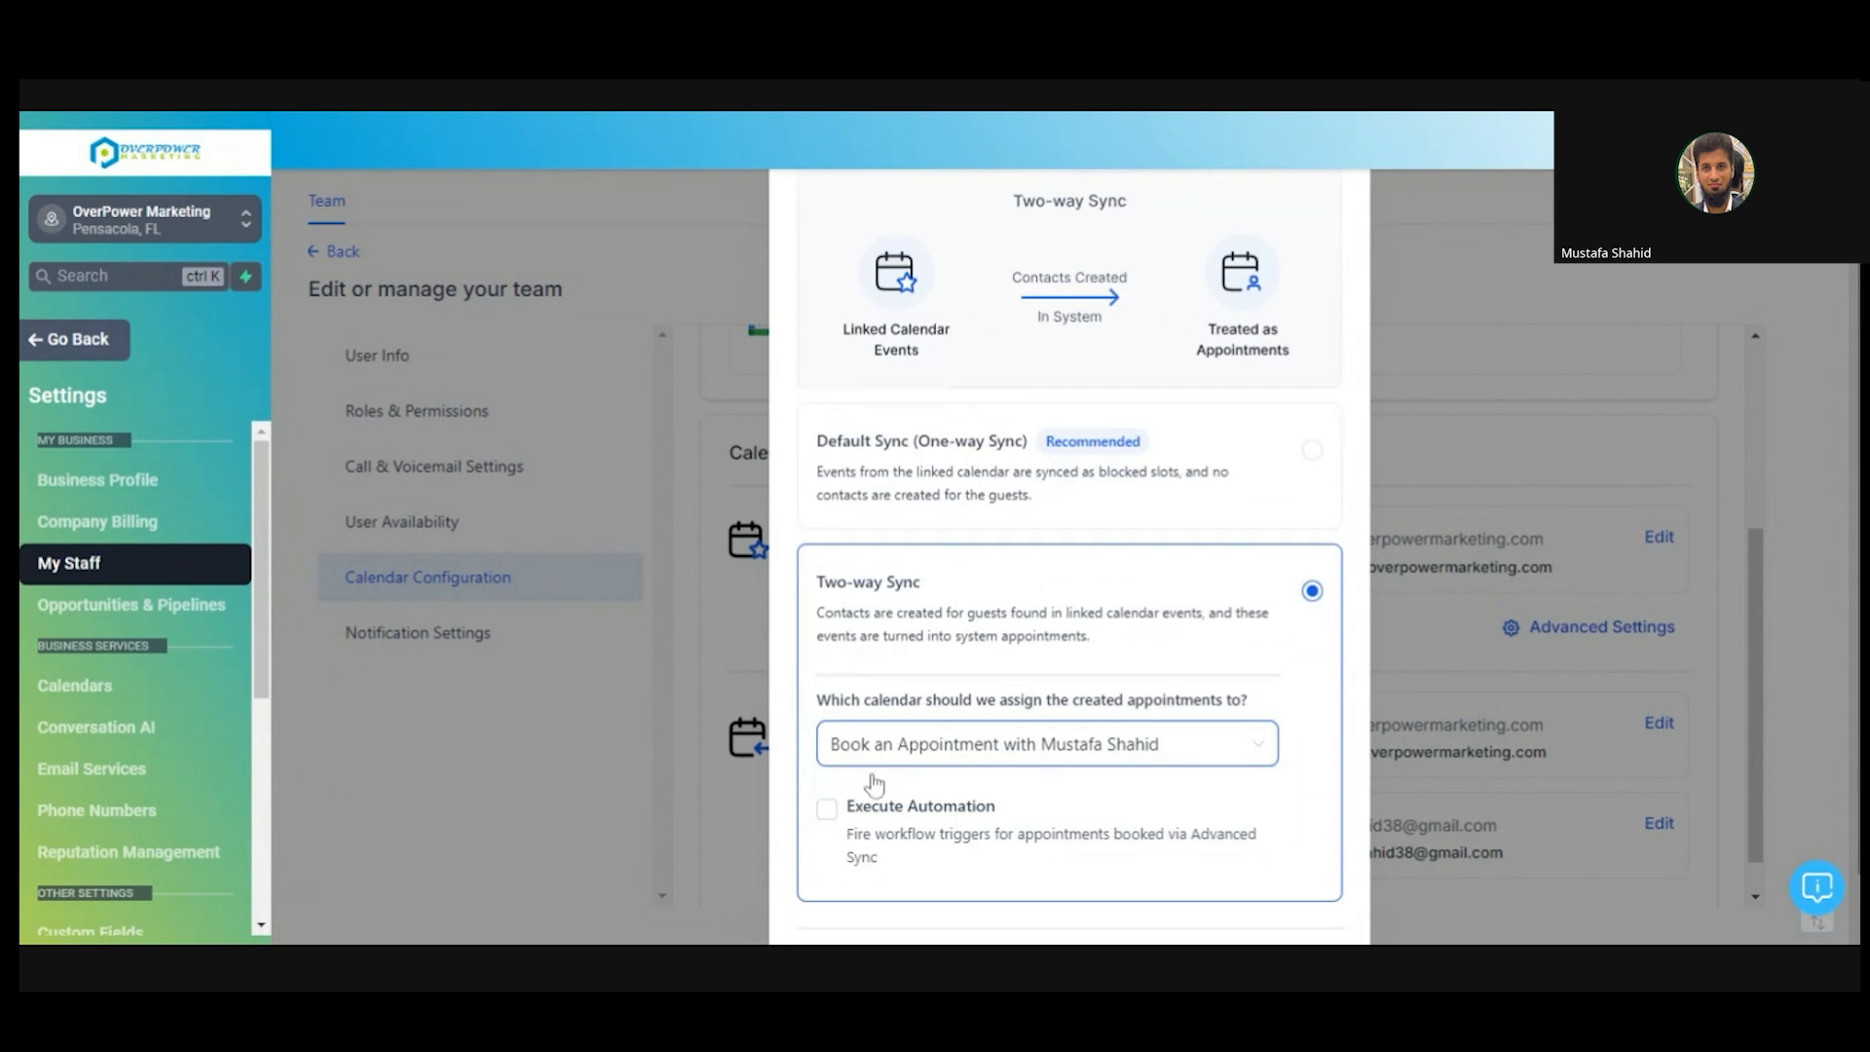
left_click(827, 809)
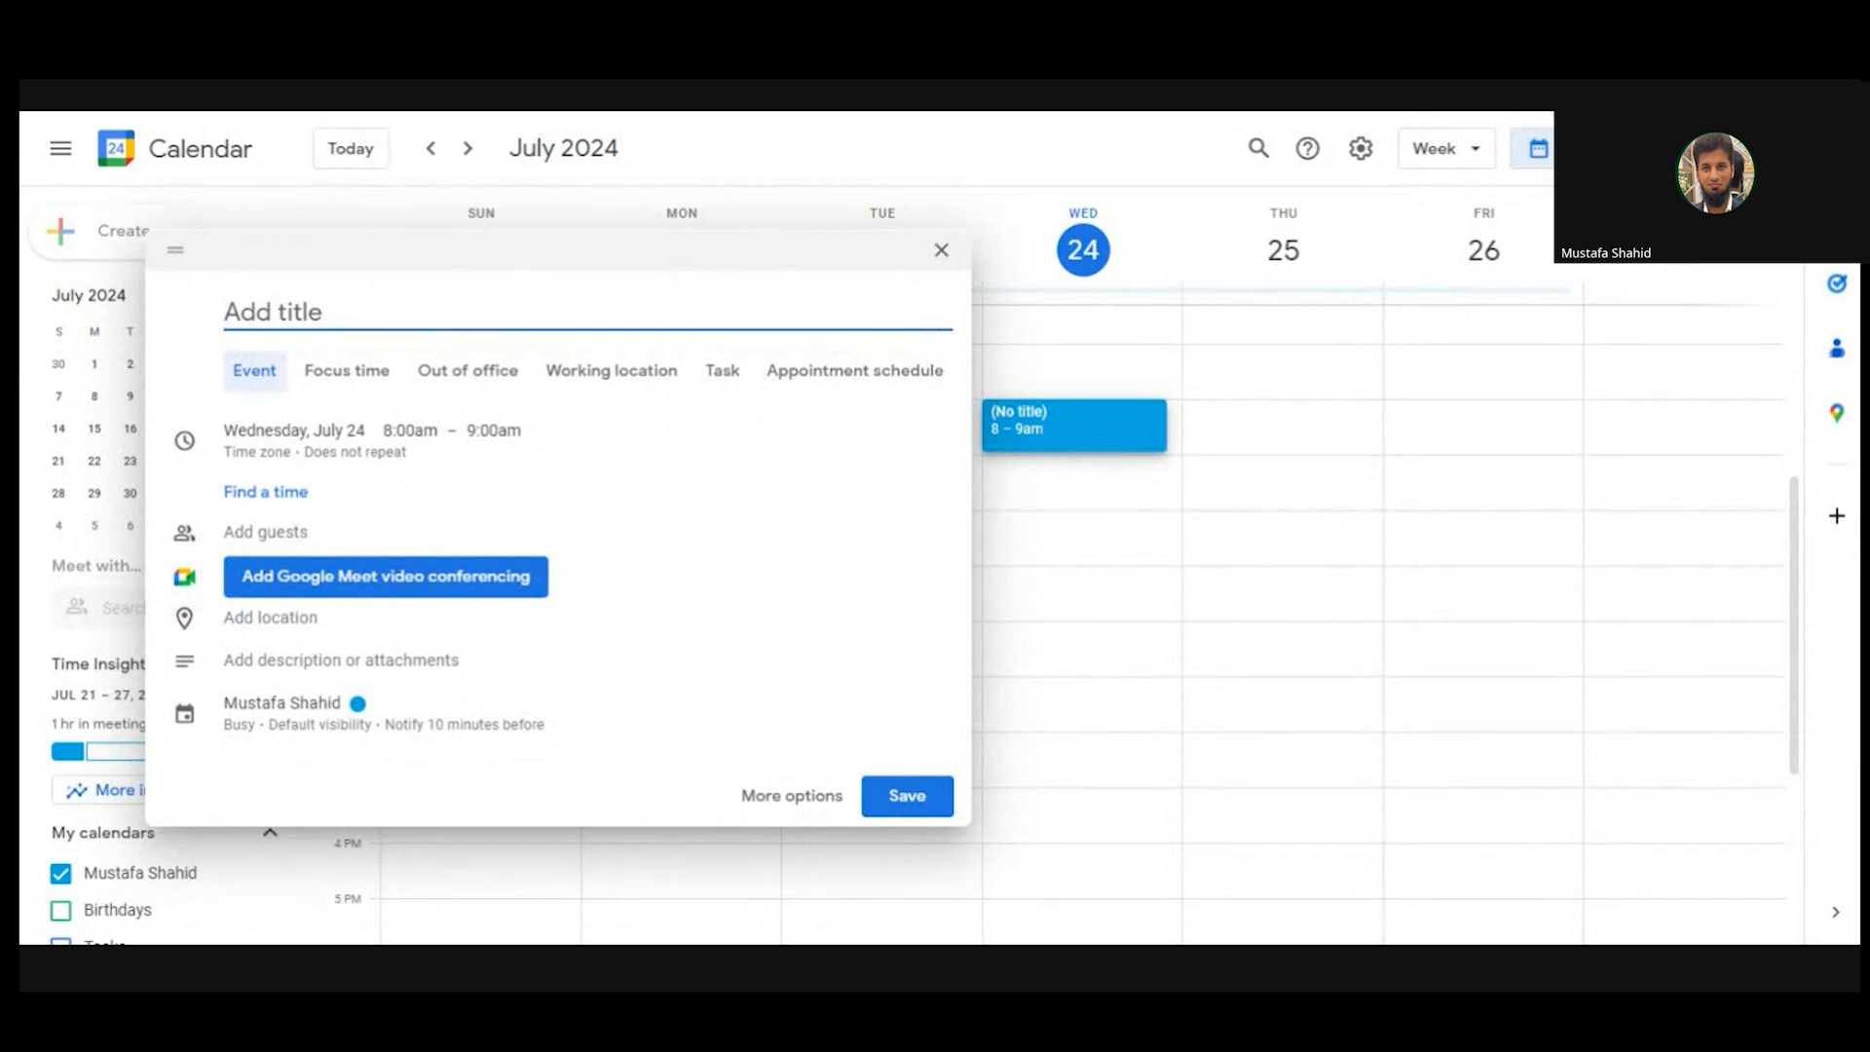
- Title the event 'Meeting with a random guest' and add the guest's e-mail address
type("Meeting wit")
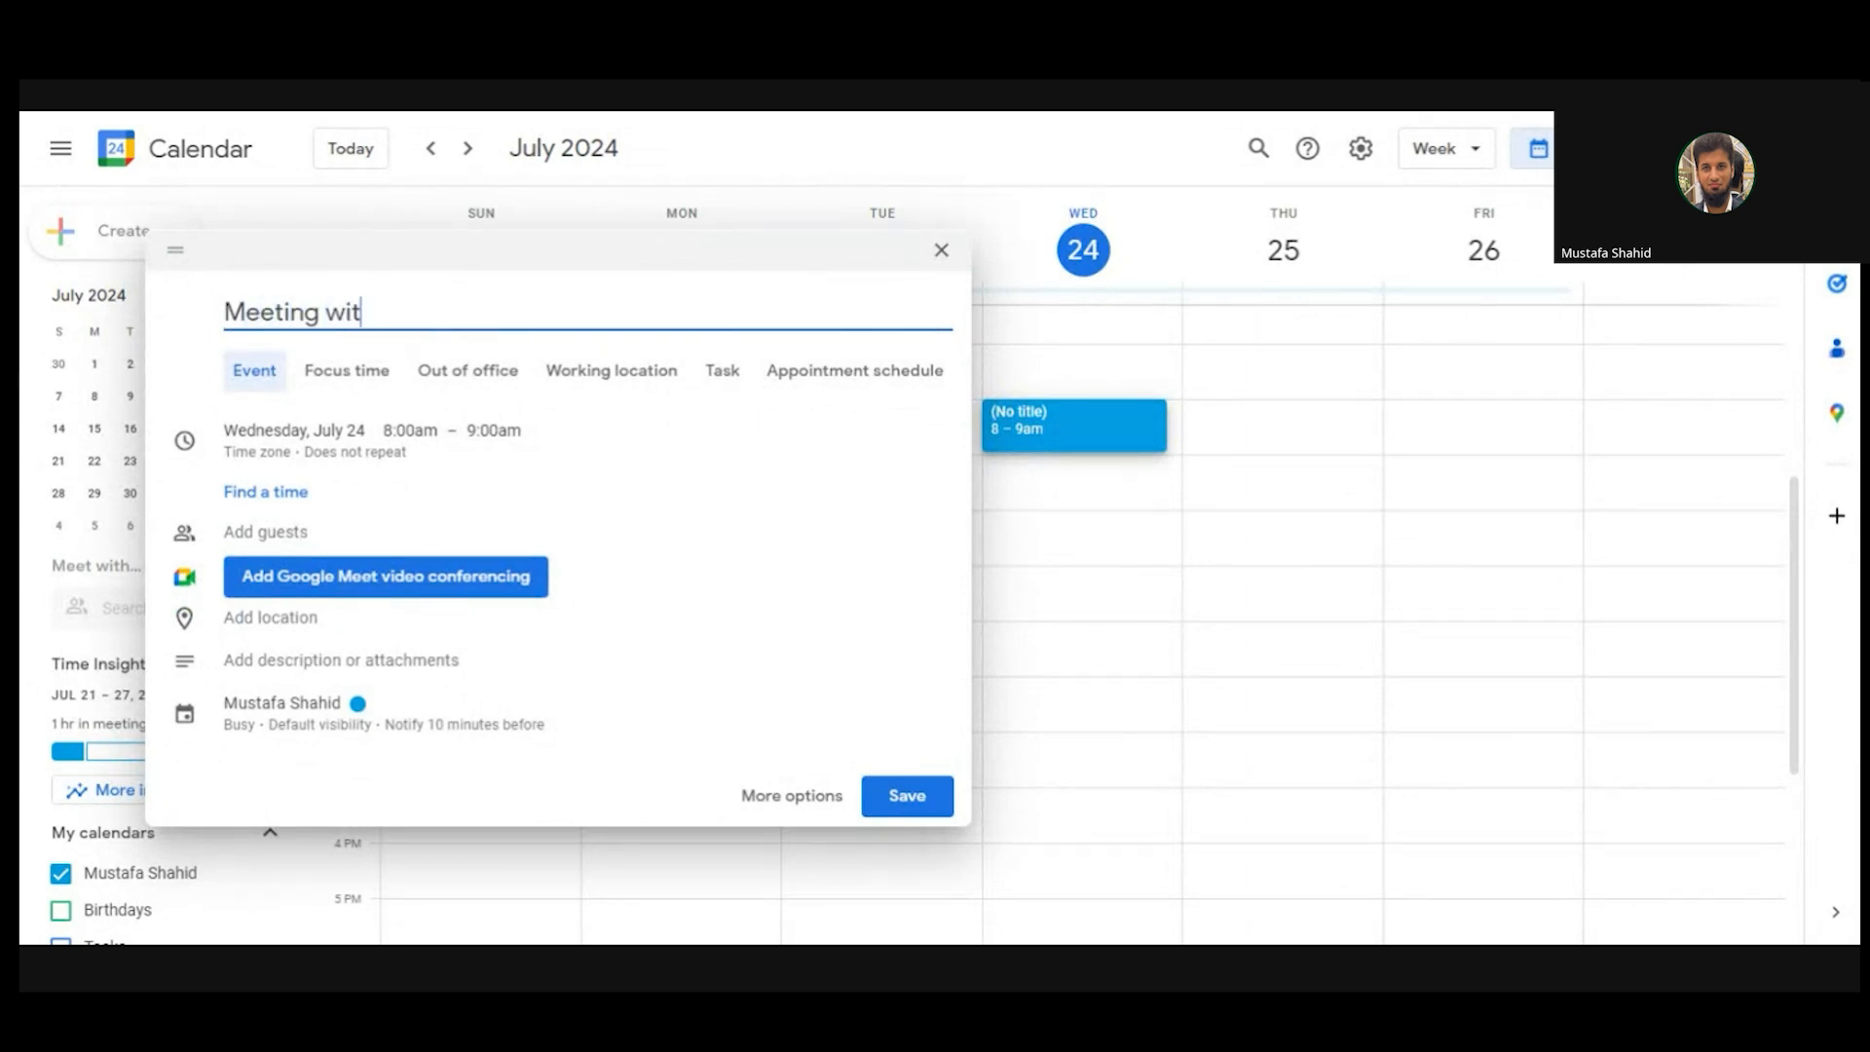
type("h a random guest")
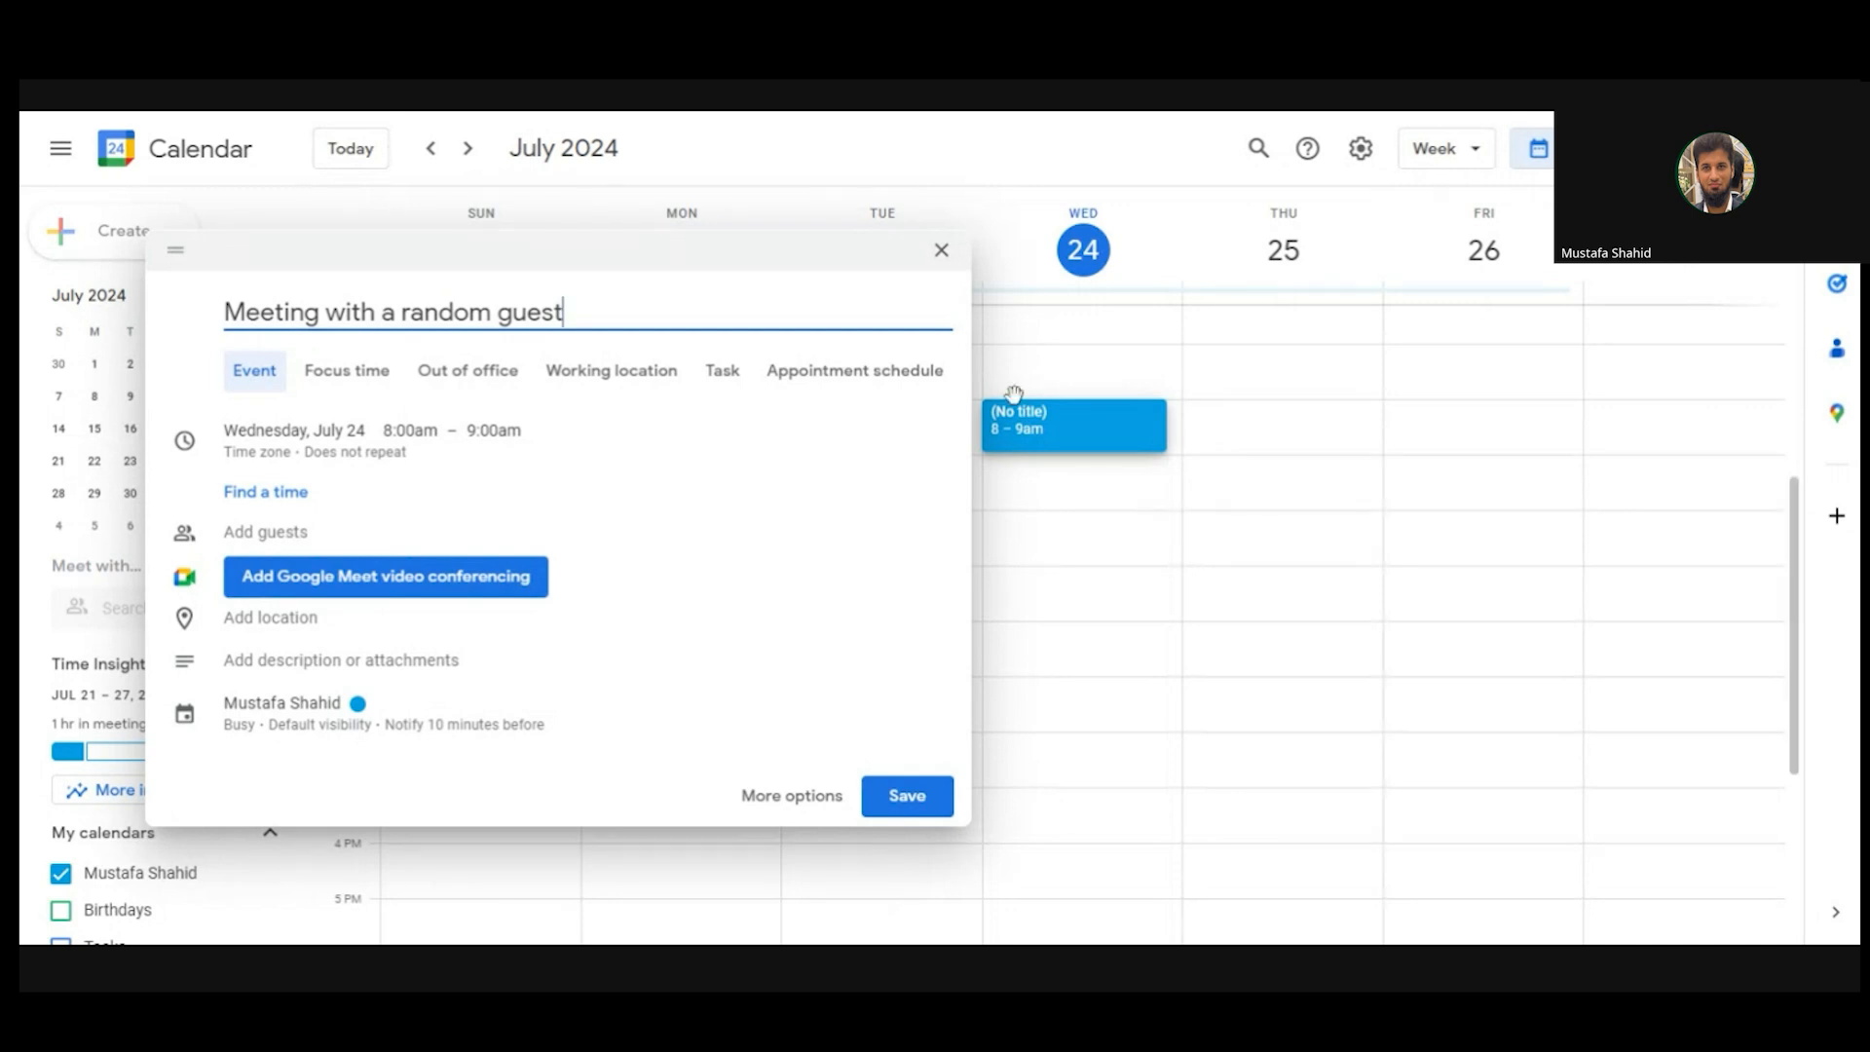
left_click(316, 541)
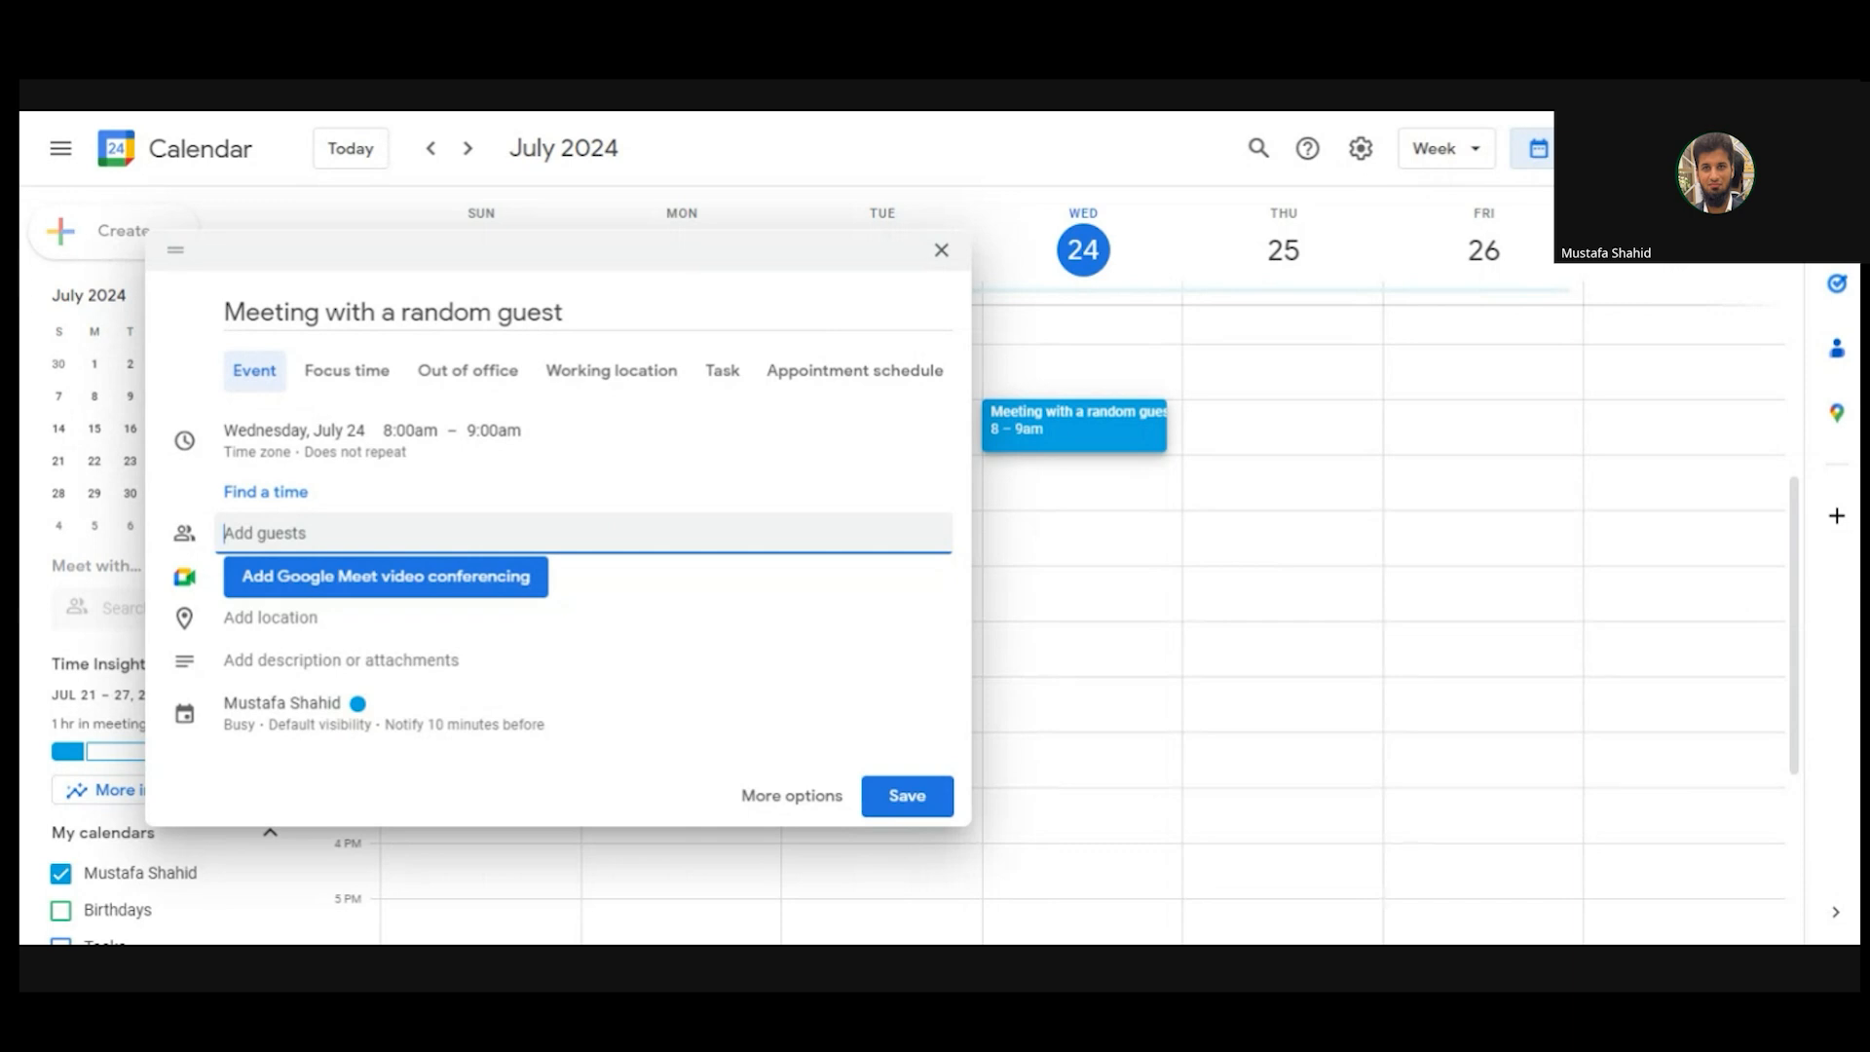
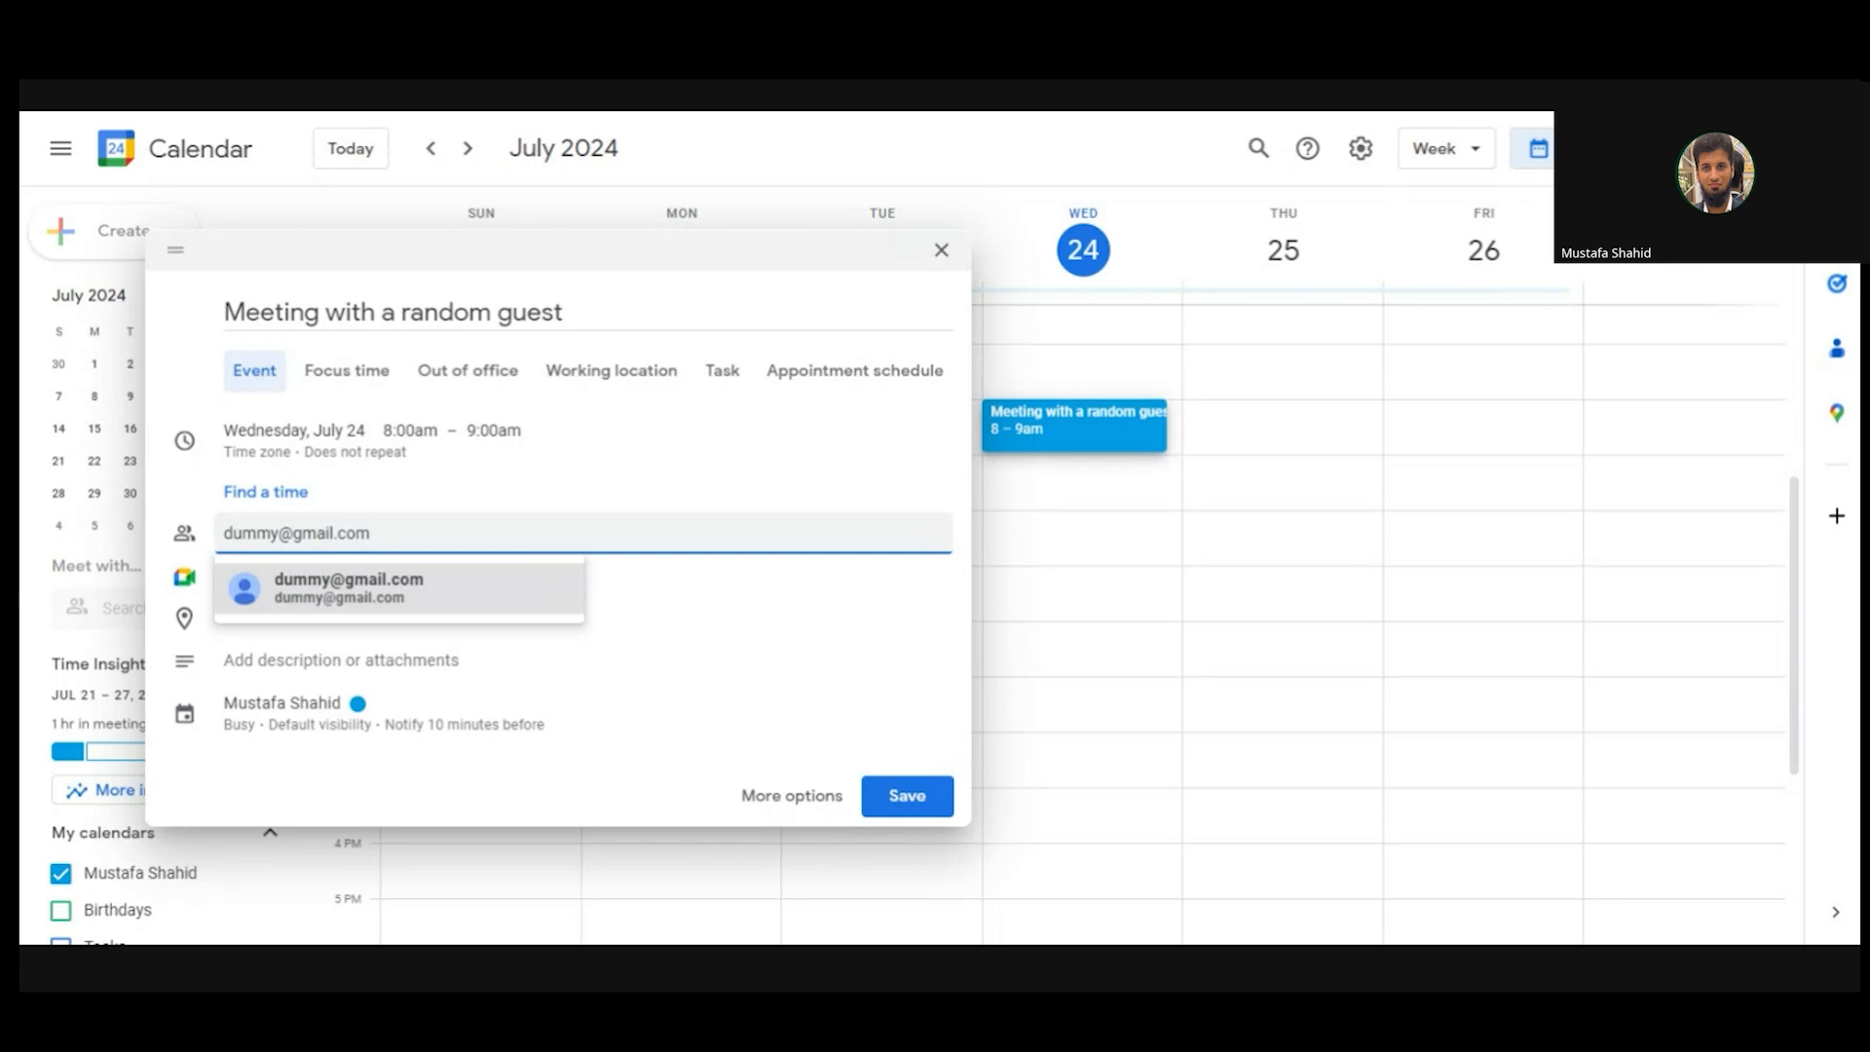
left_click(501, 587)
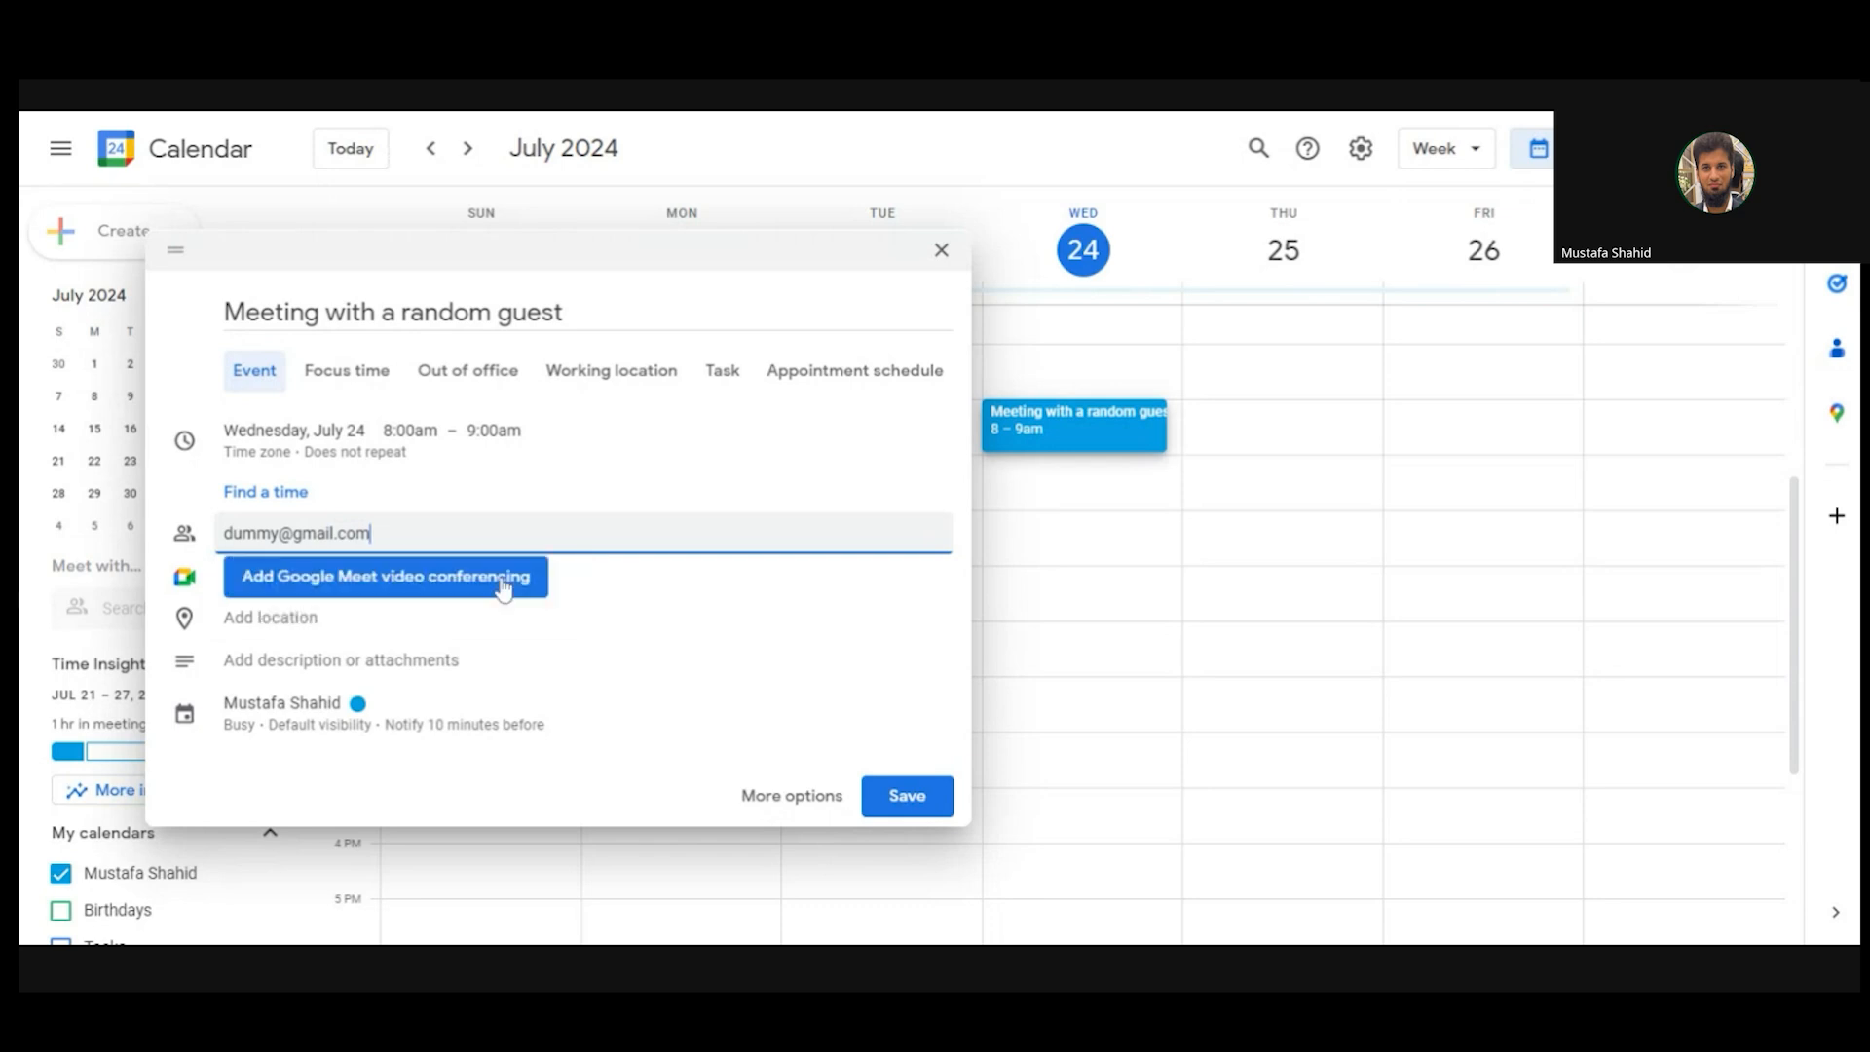
key("Return")
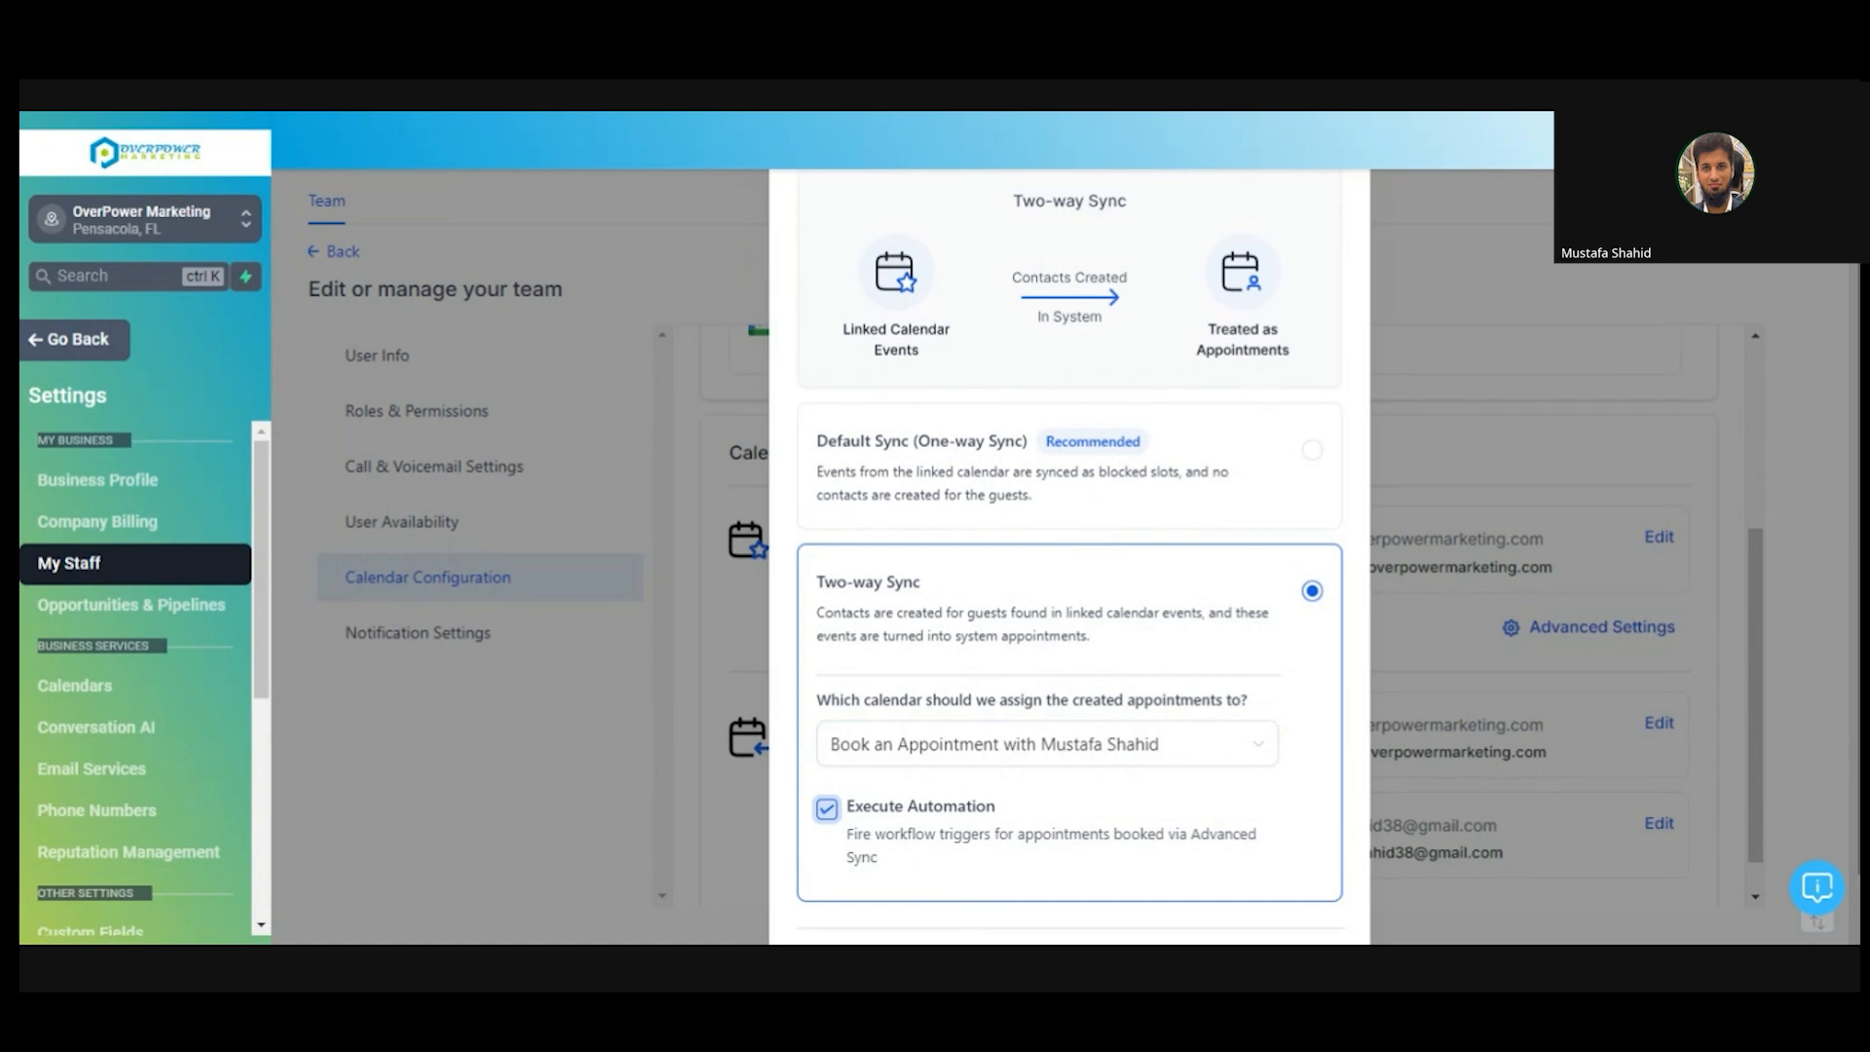
- Revert to Default Sync (One-way Sync) and cancel the Sync Preferences without saving
left_click(1068, 505)
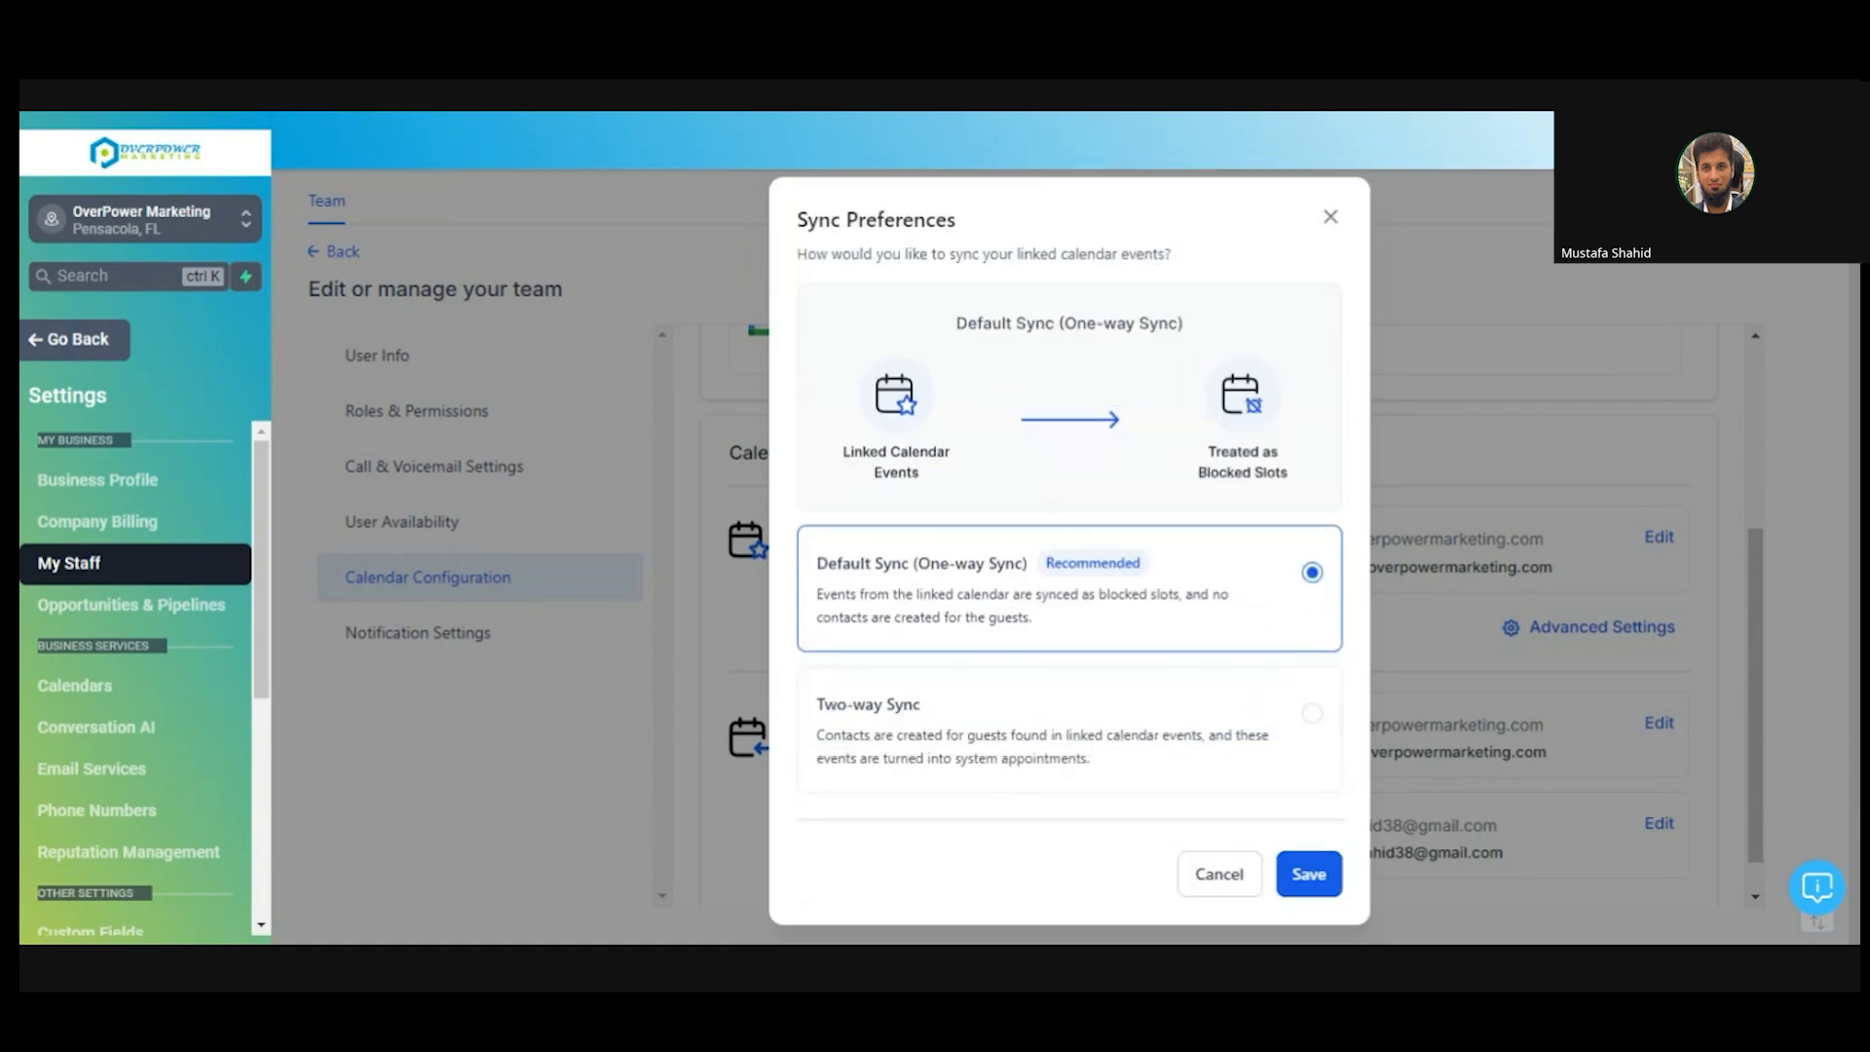
left_click(1214, 887)
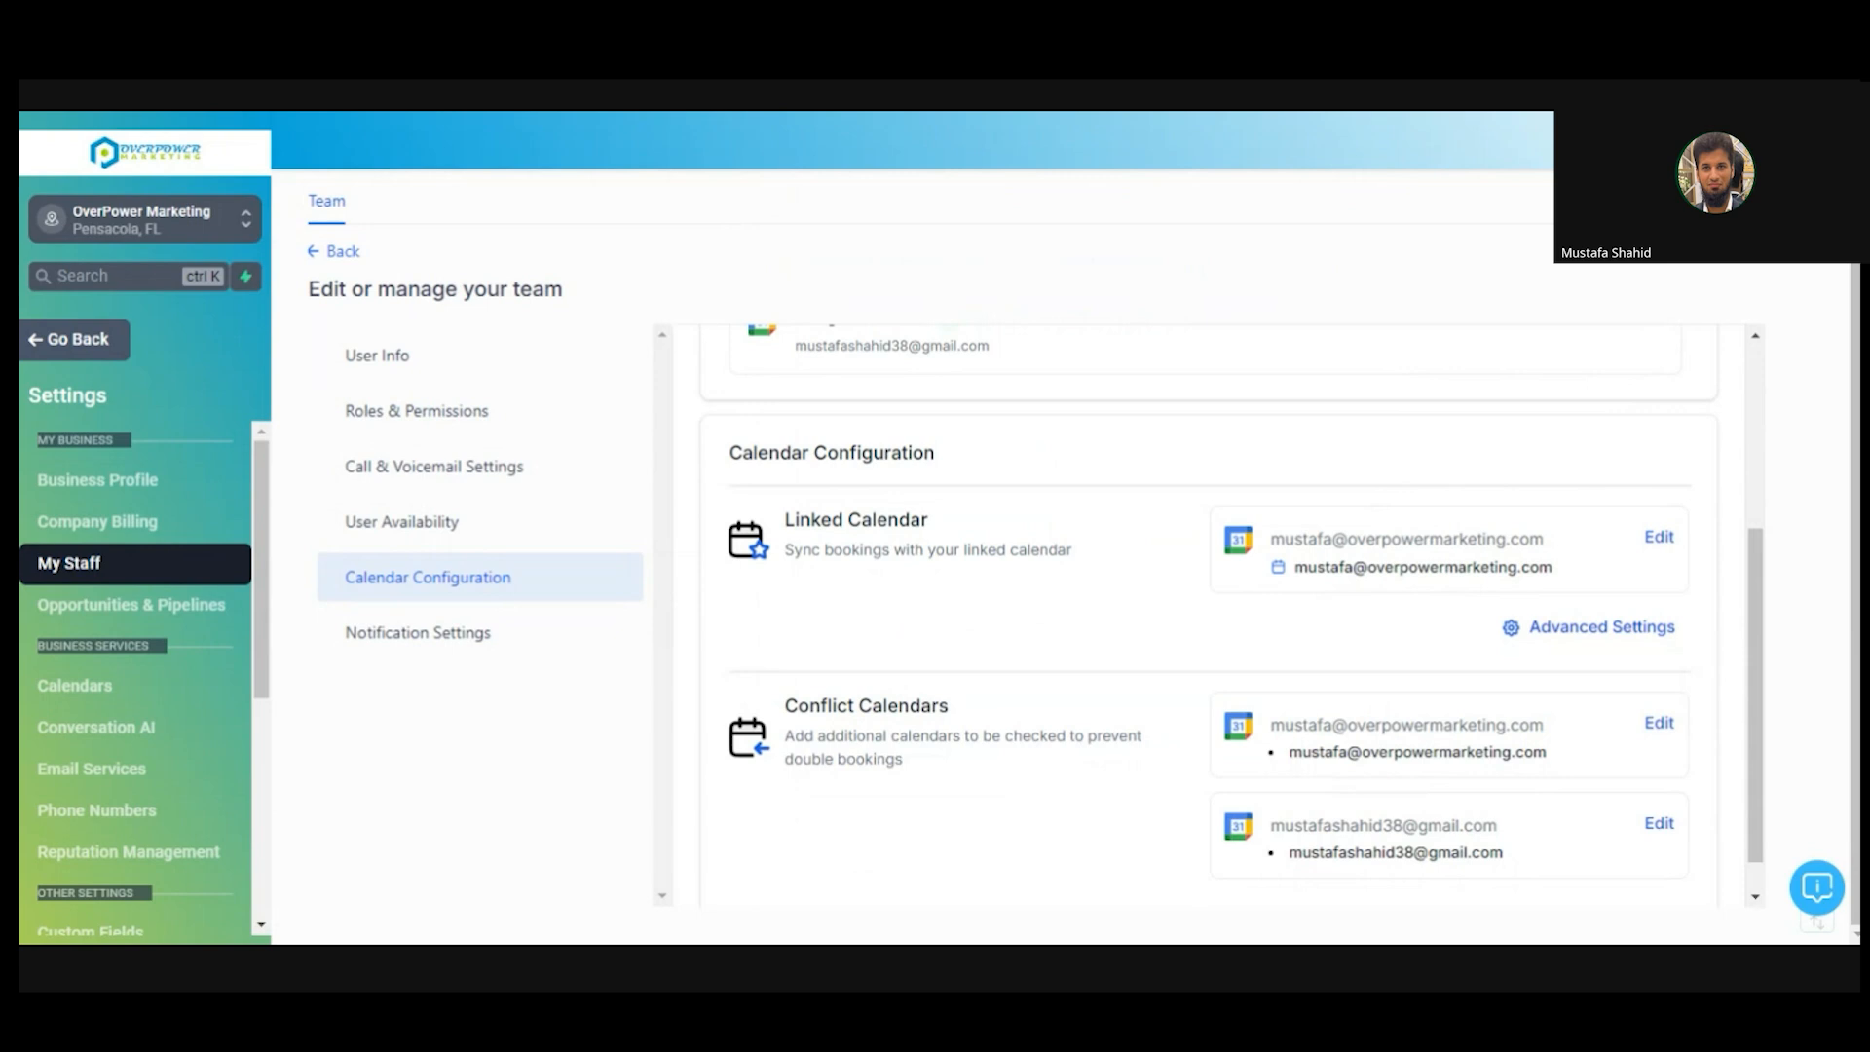
- Open the Appointment Confirmation + Reminder workflow's Appointment Status trigger in the builder
key("ctrl+Tab")
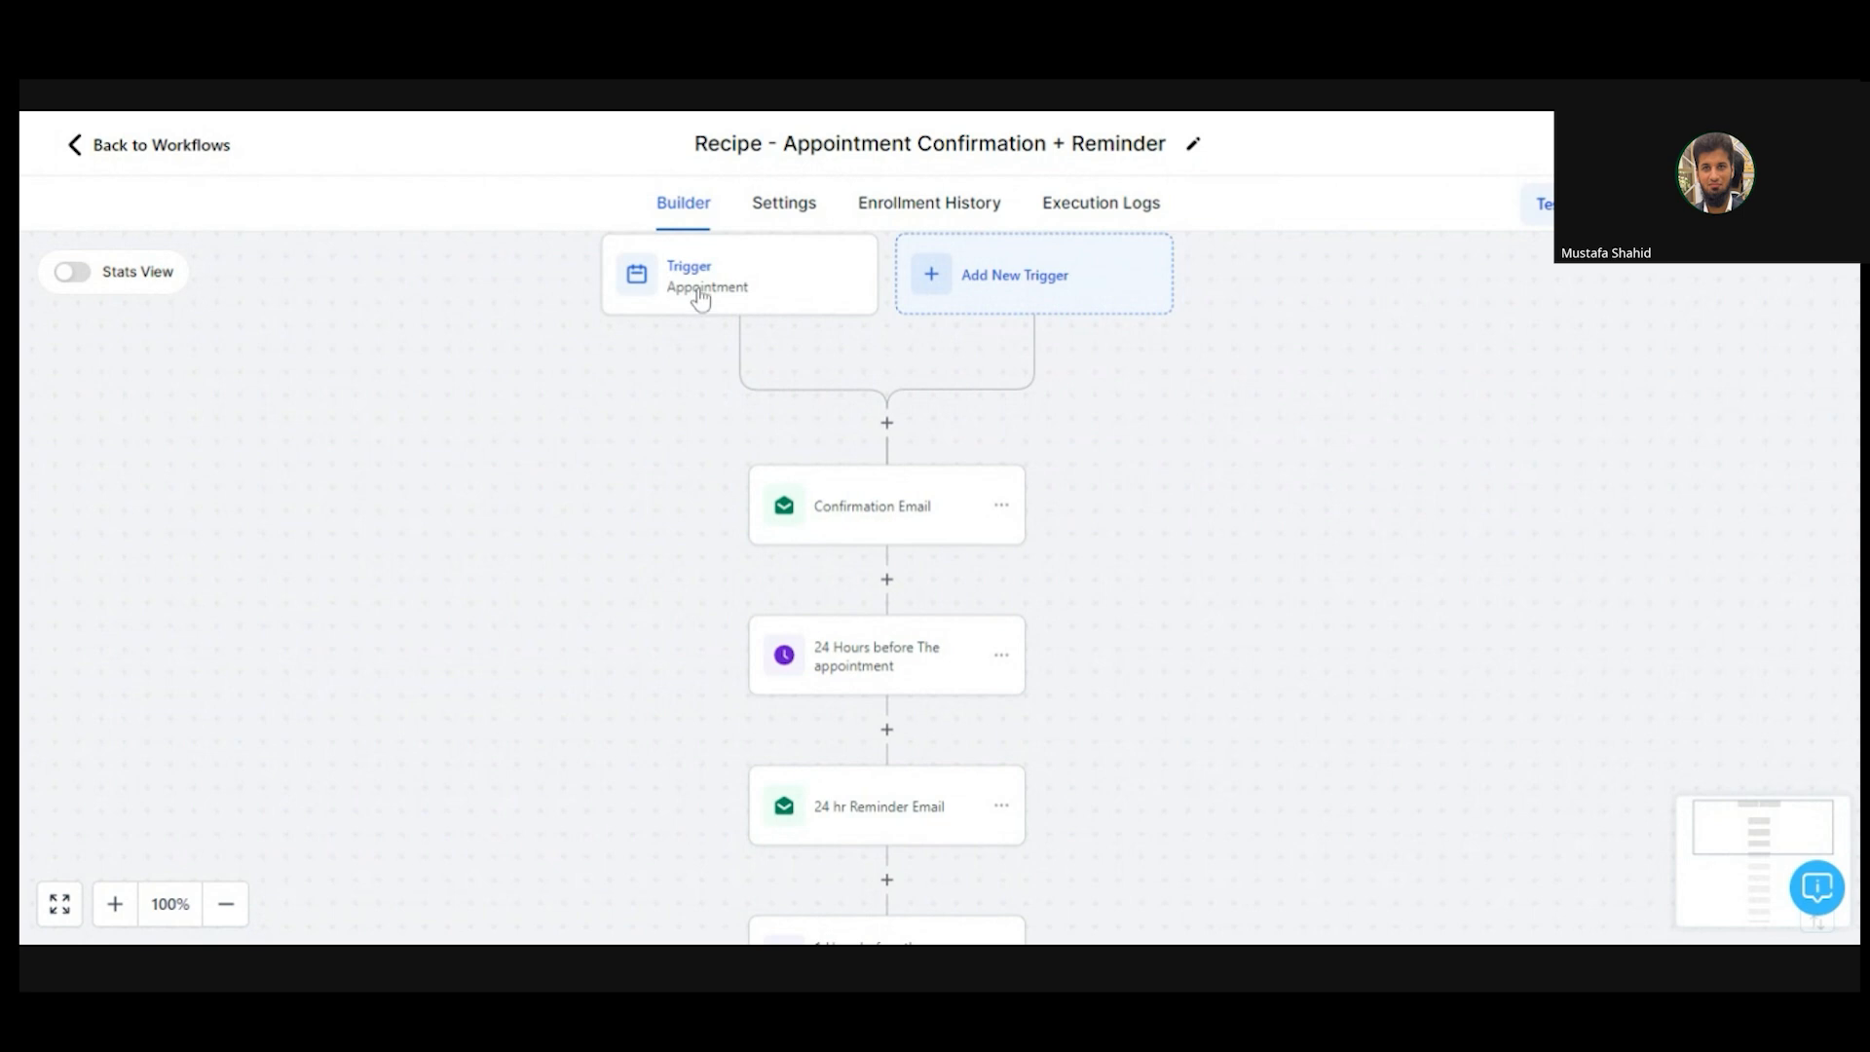
mouse_move(1169, 505)
left_mouse_down()
mouse_move(1178, 435)
mouse_move(1183, 530)
left_mouse_up()
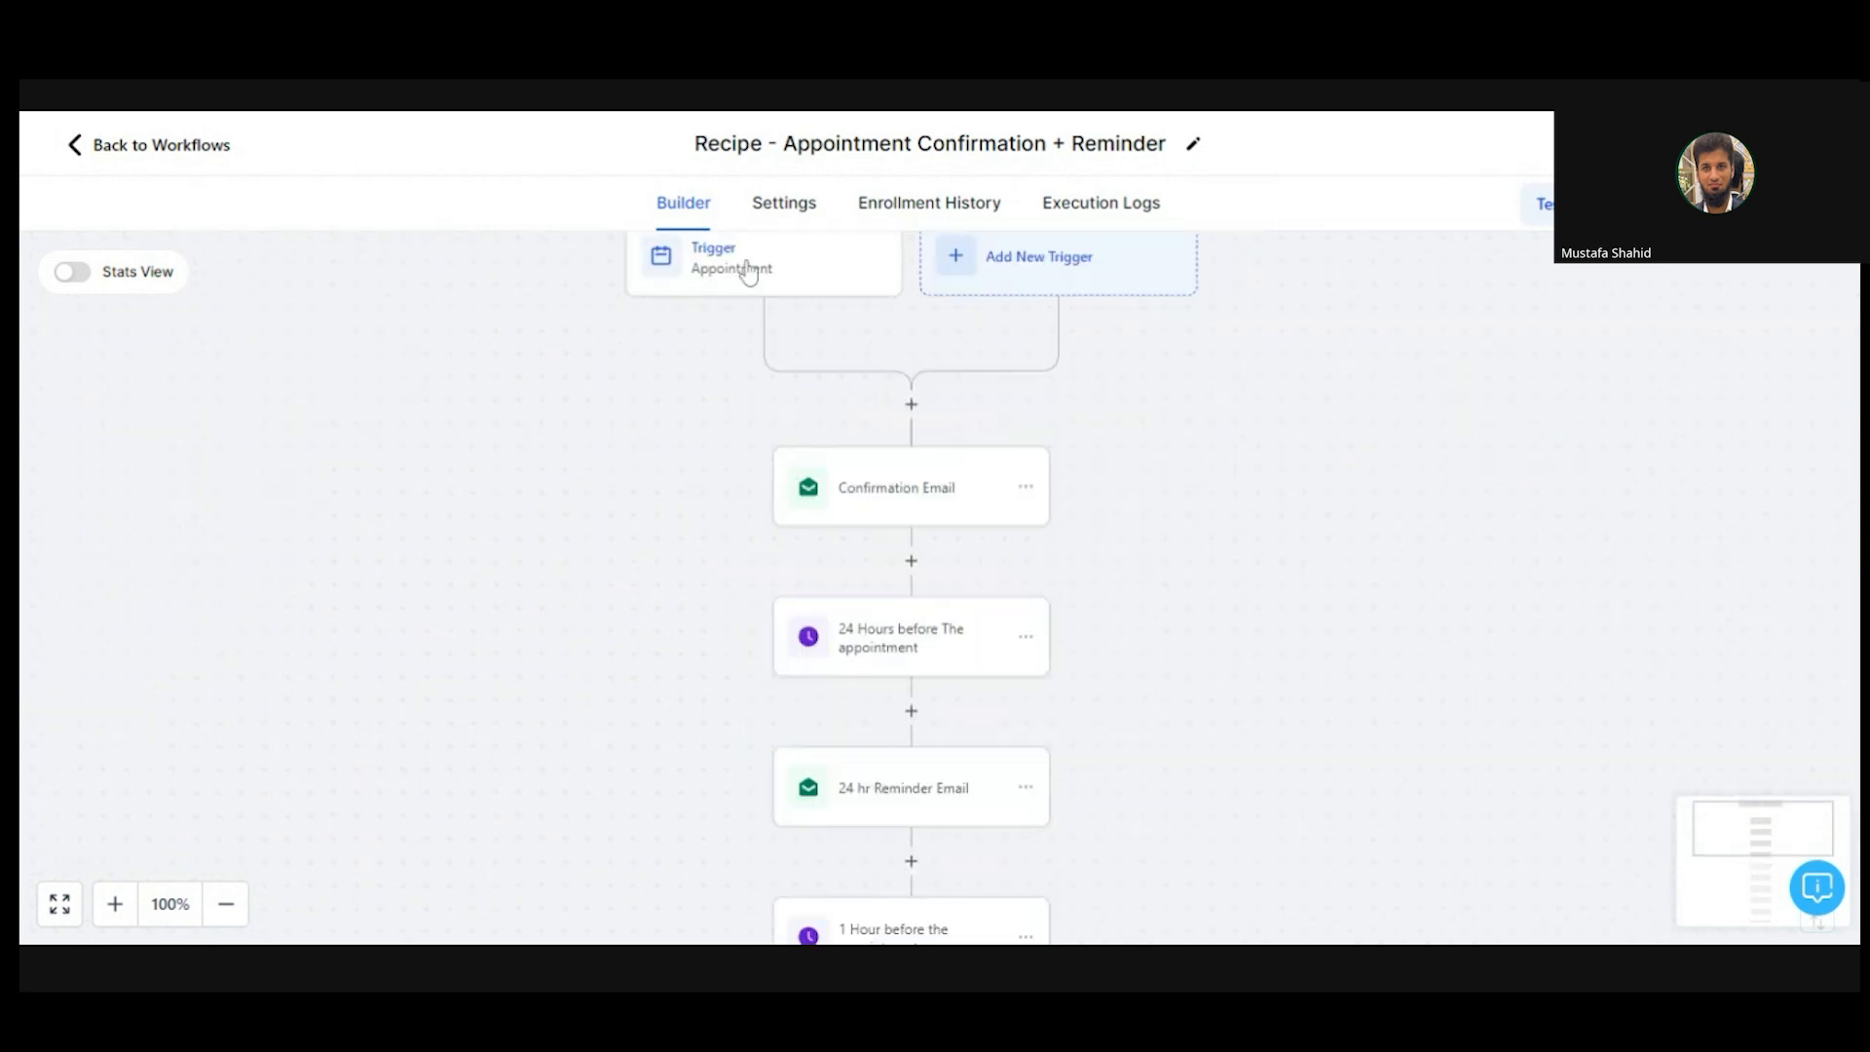
left_click(770, 277)
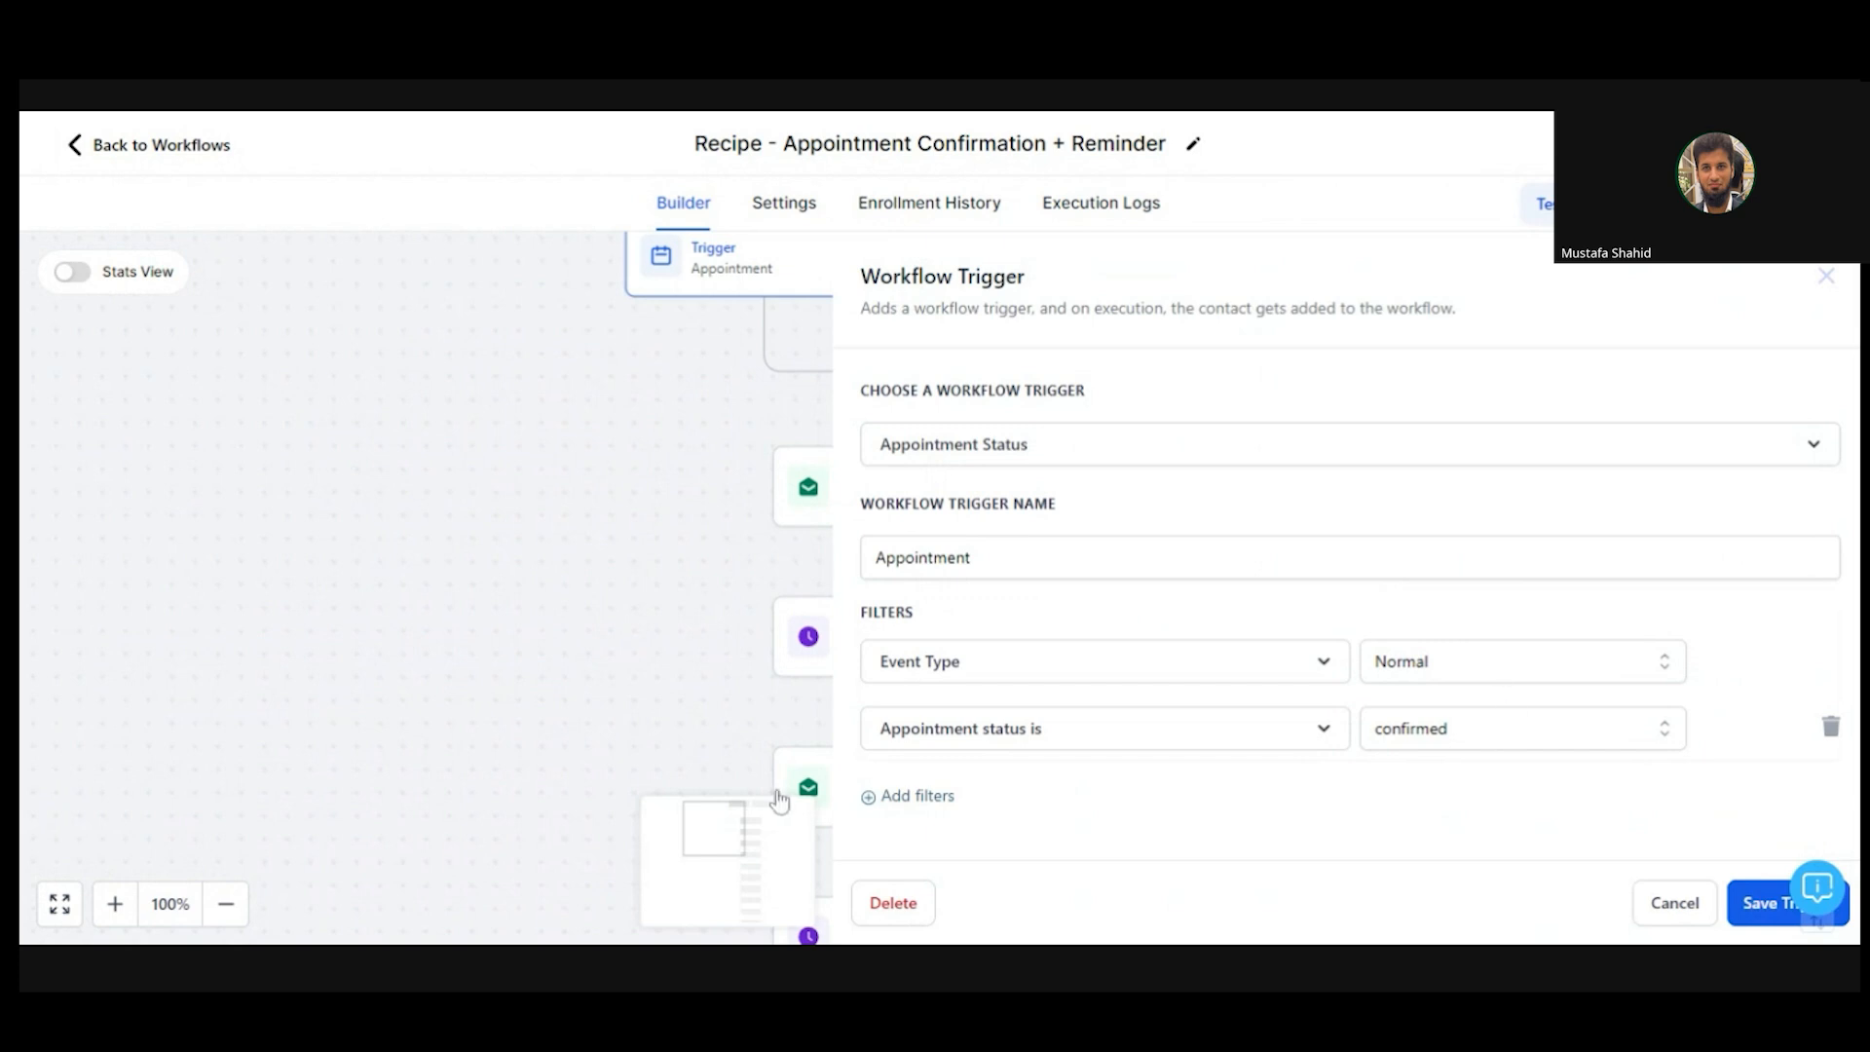
- Add an In calendar filter set to dummy calender 618
left_click(896, 801)
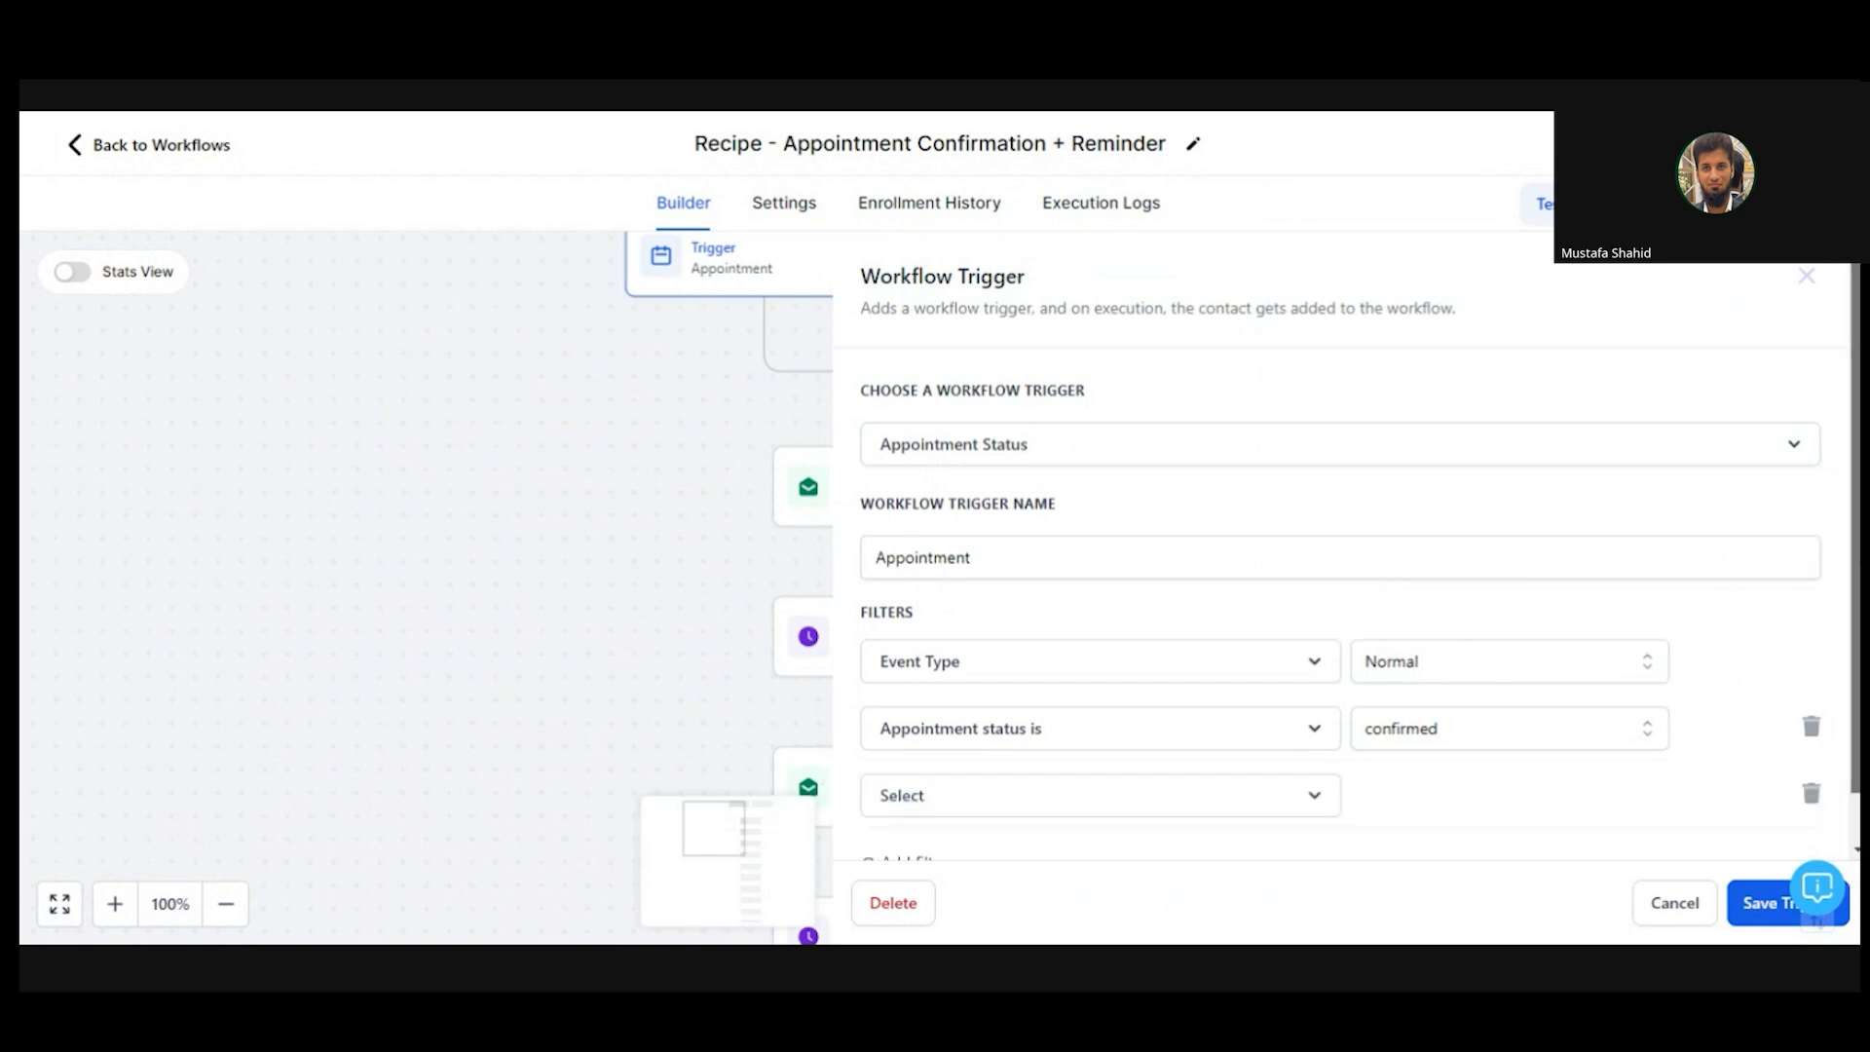
scroll(924, 779, "down", 1)
left_click(1018, 758)
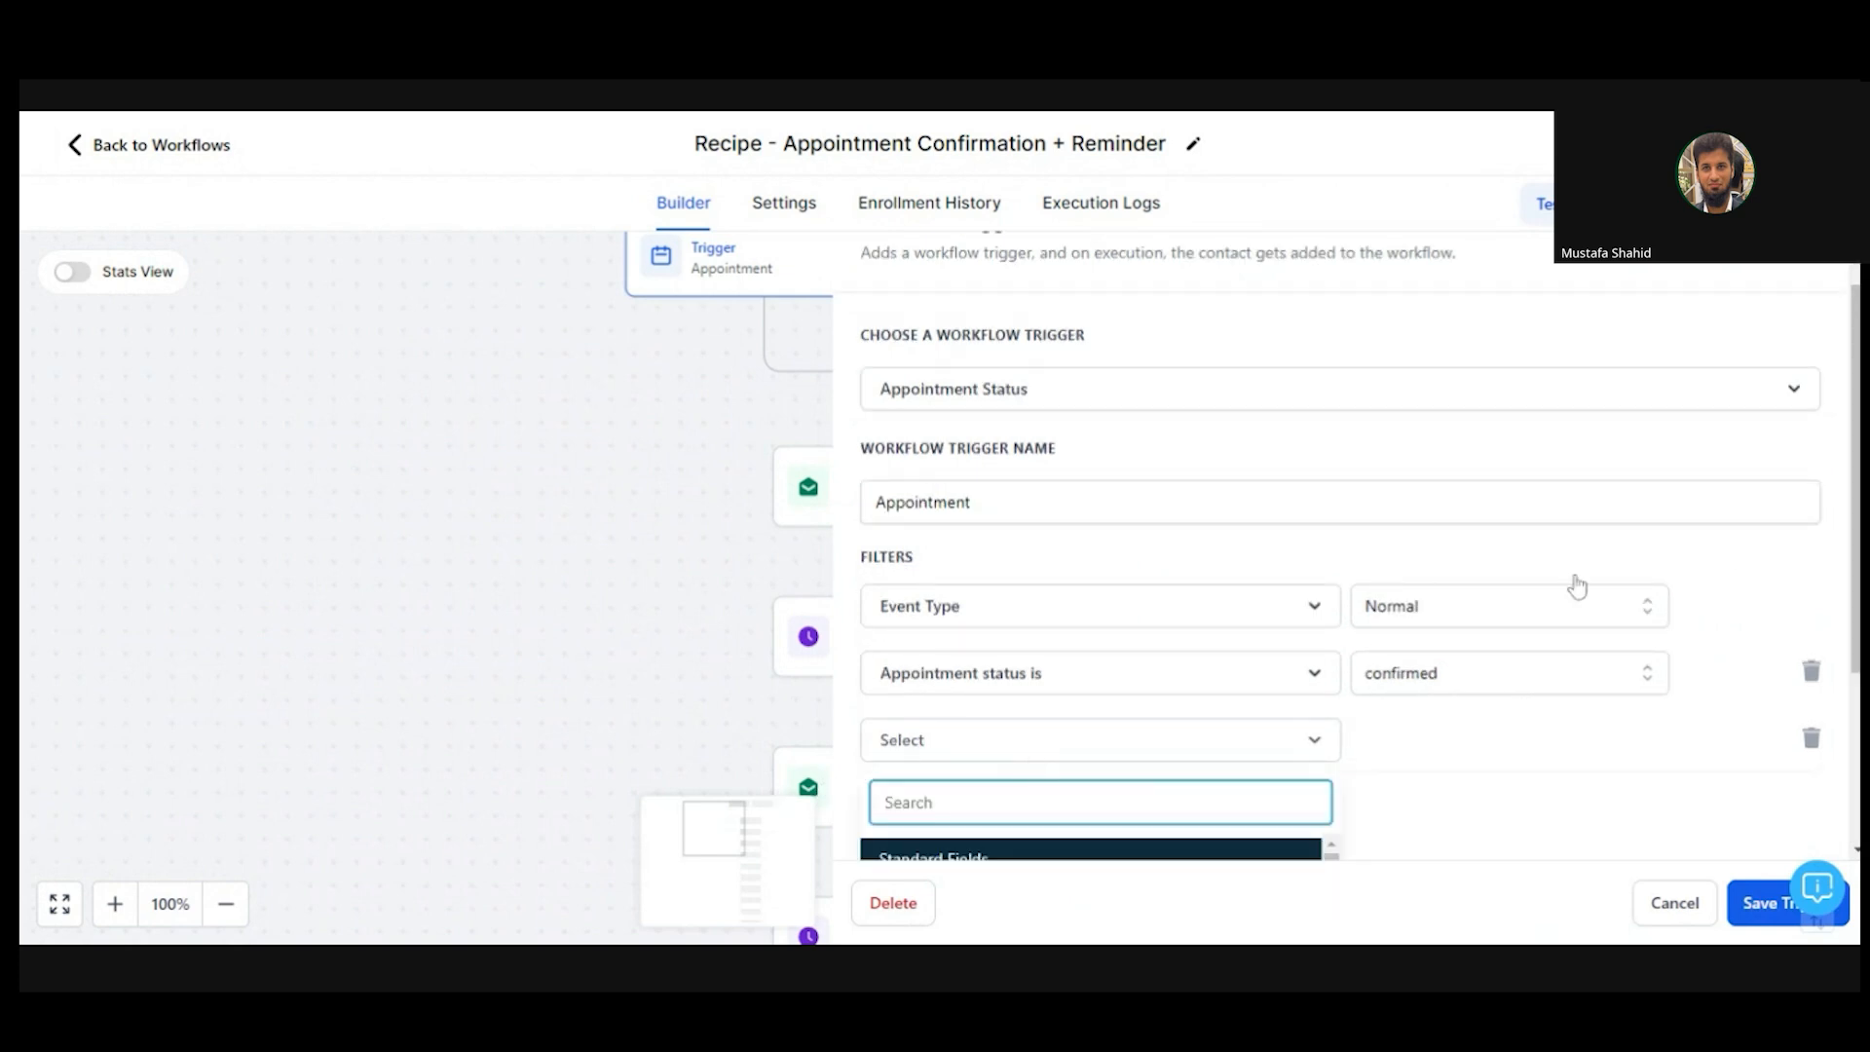
scroll(1069, 656, "down", 3)
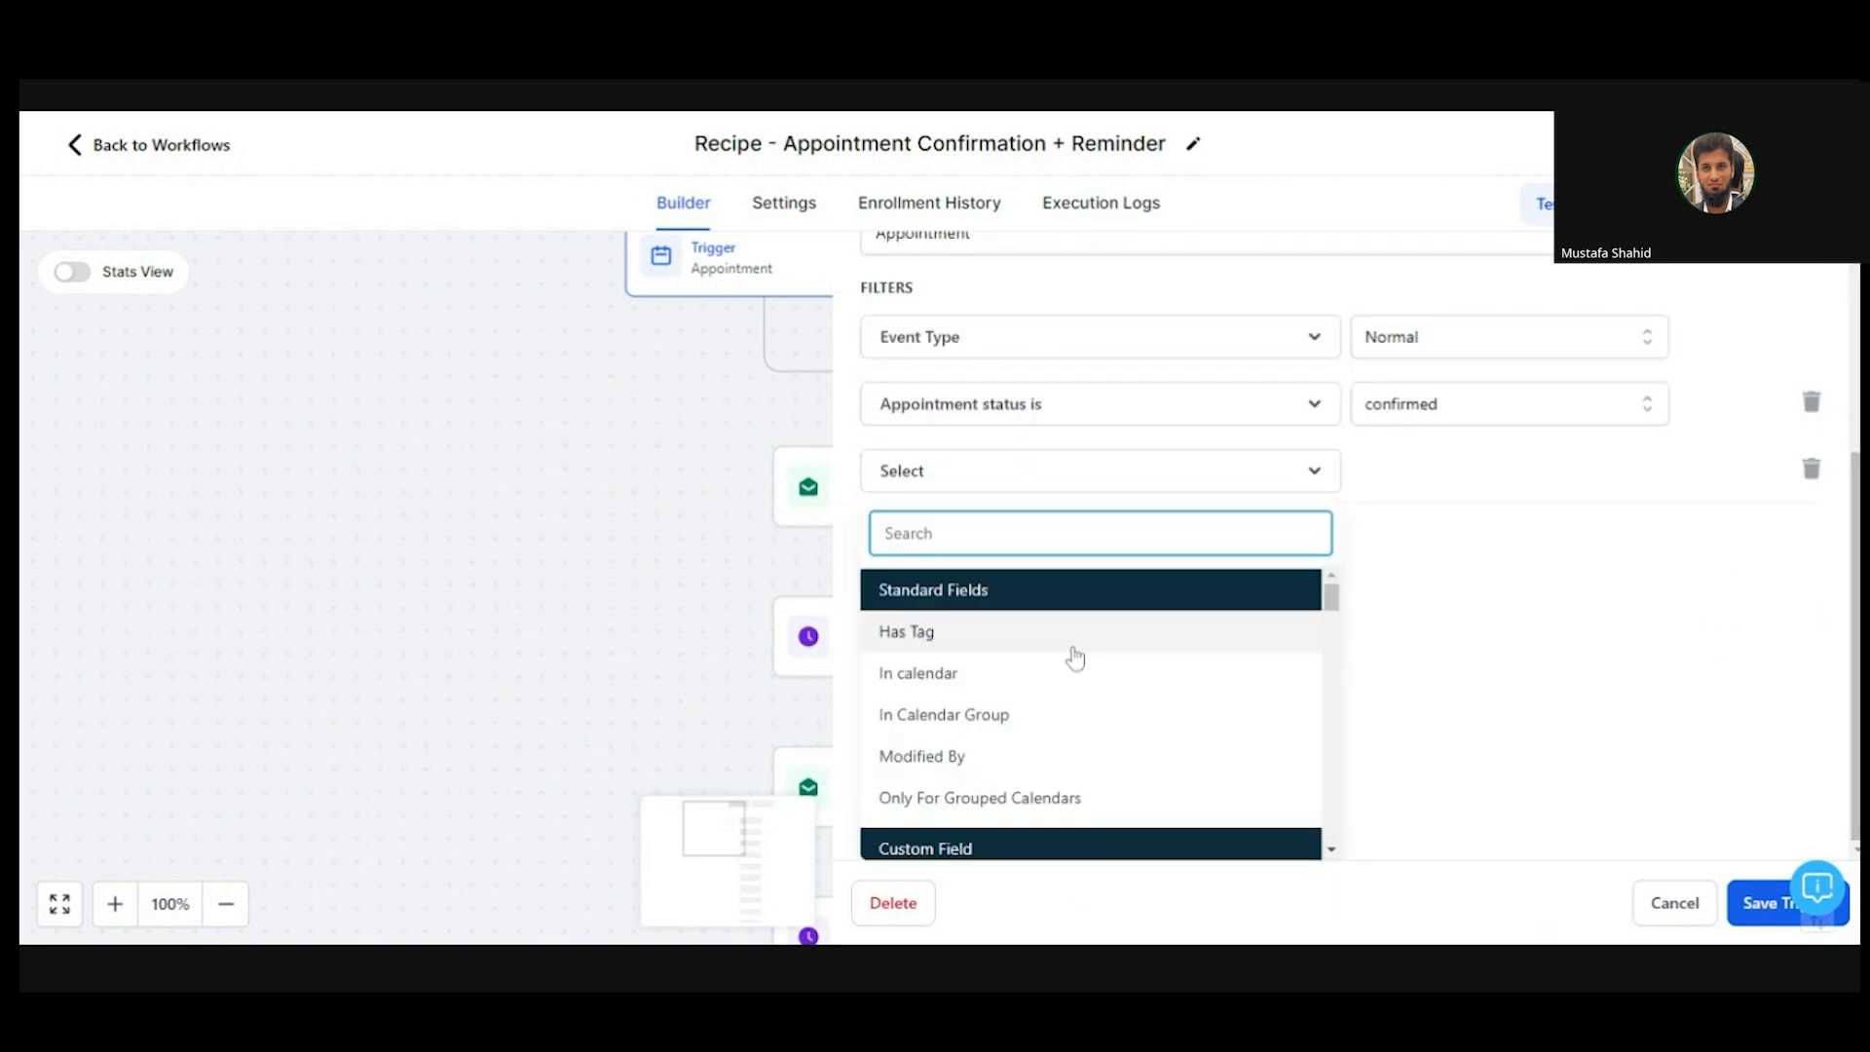
left_click(1020, 677)
left_click(1448, 752)
scroll(1675, 779, "down", 3)
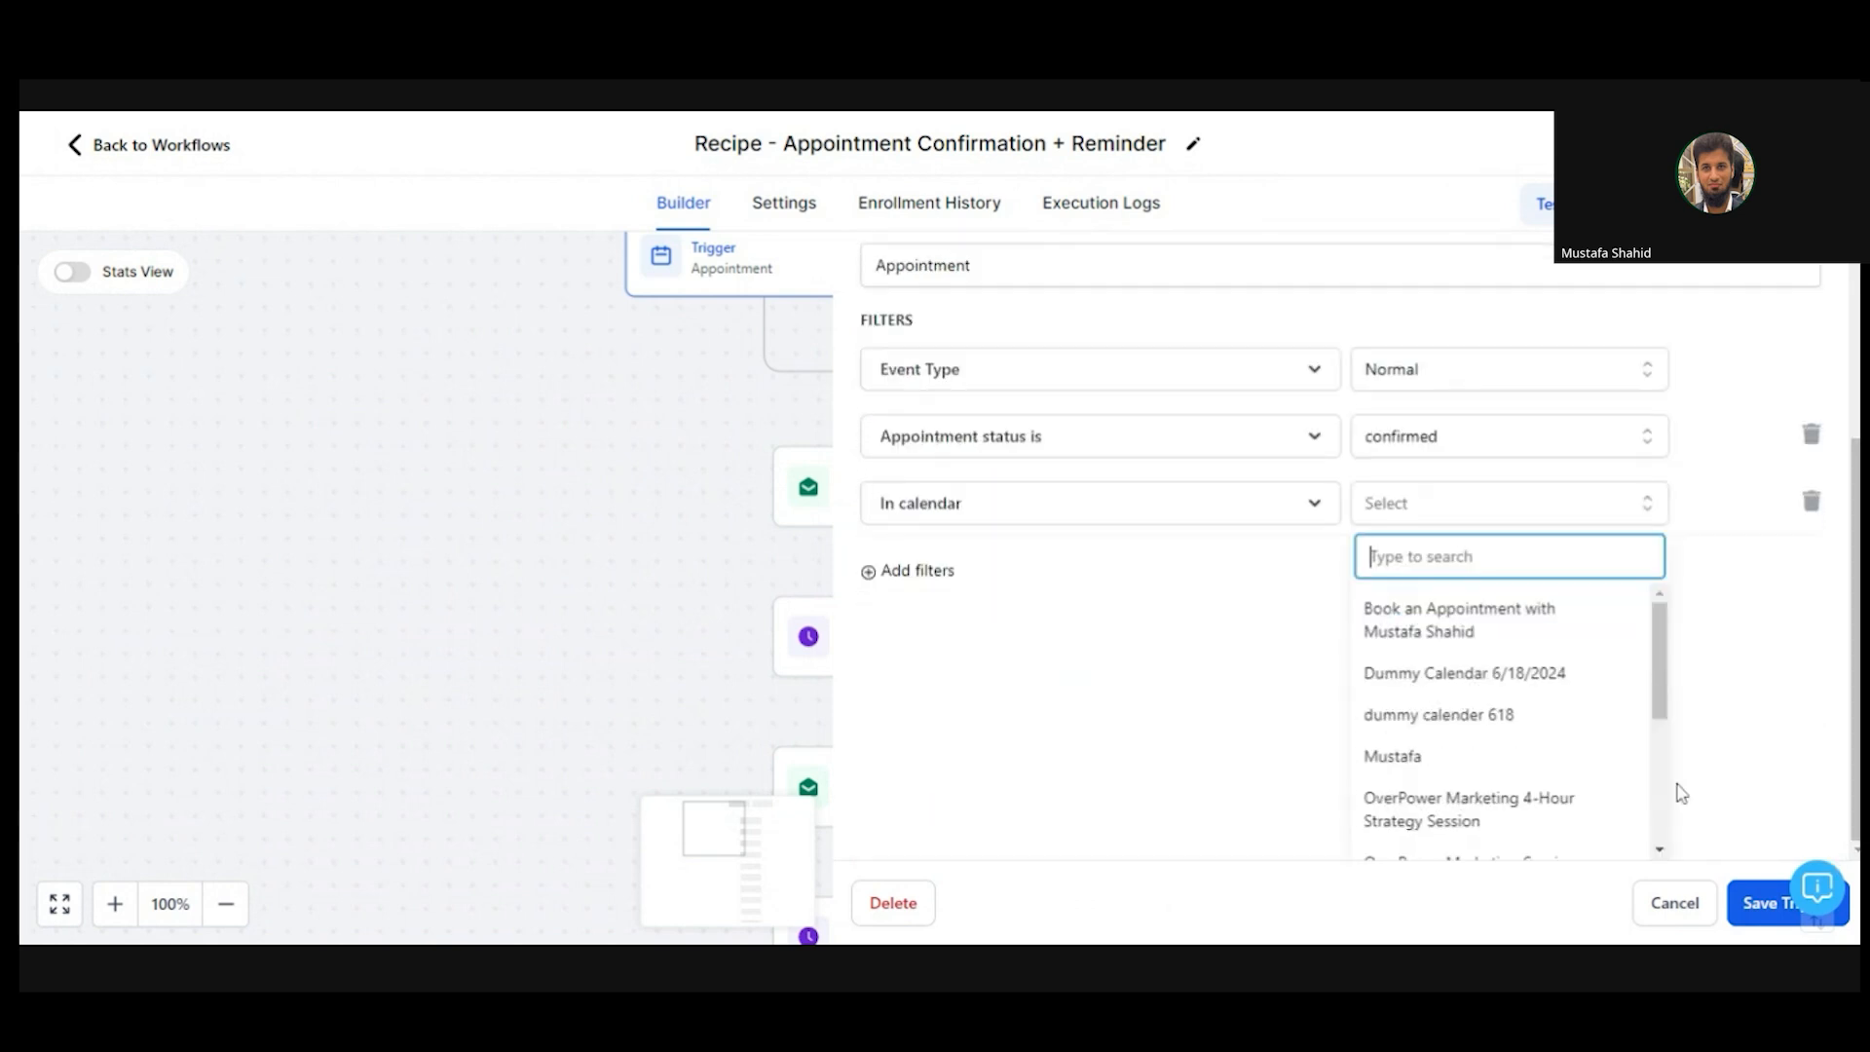
mouse_move(1656, 650)
left_mouse_down()
mouse_move(1668, 789)
mouse_move(1667, 635)
left_mouse_up()
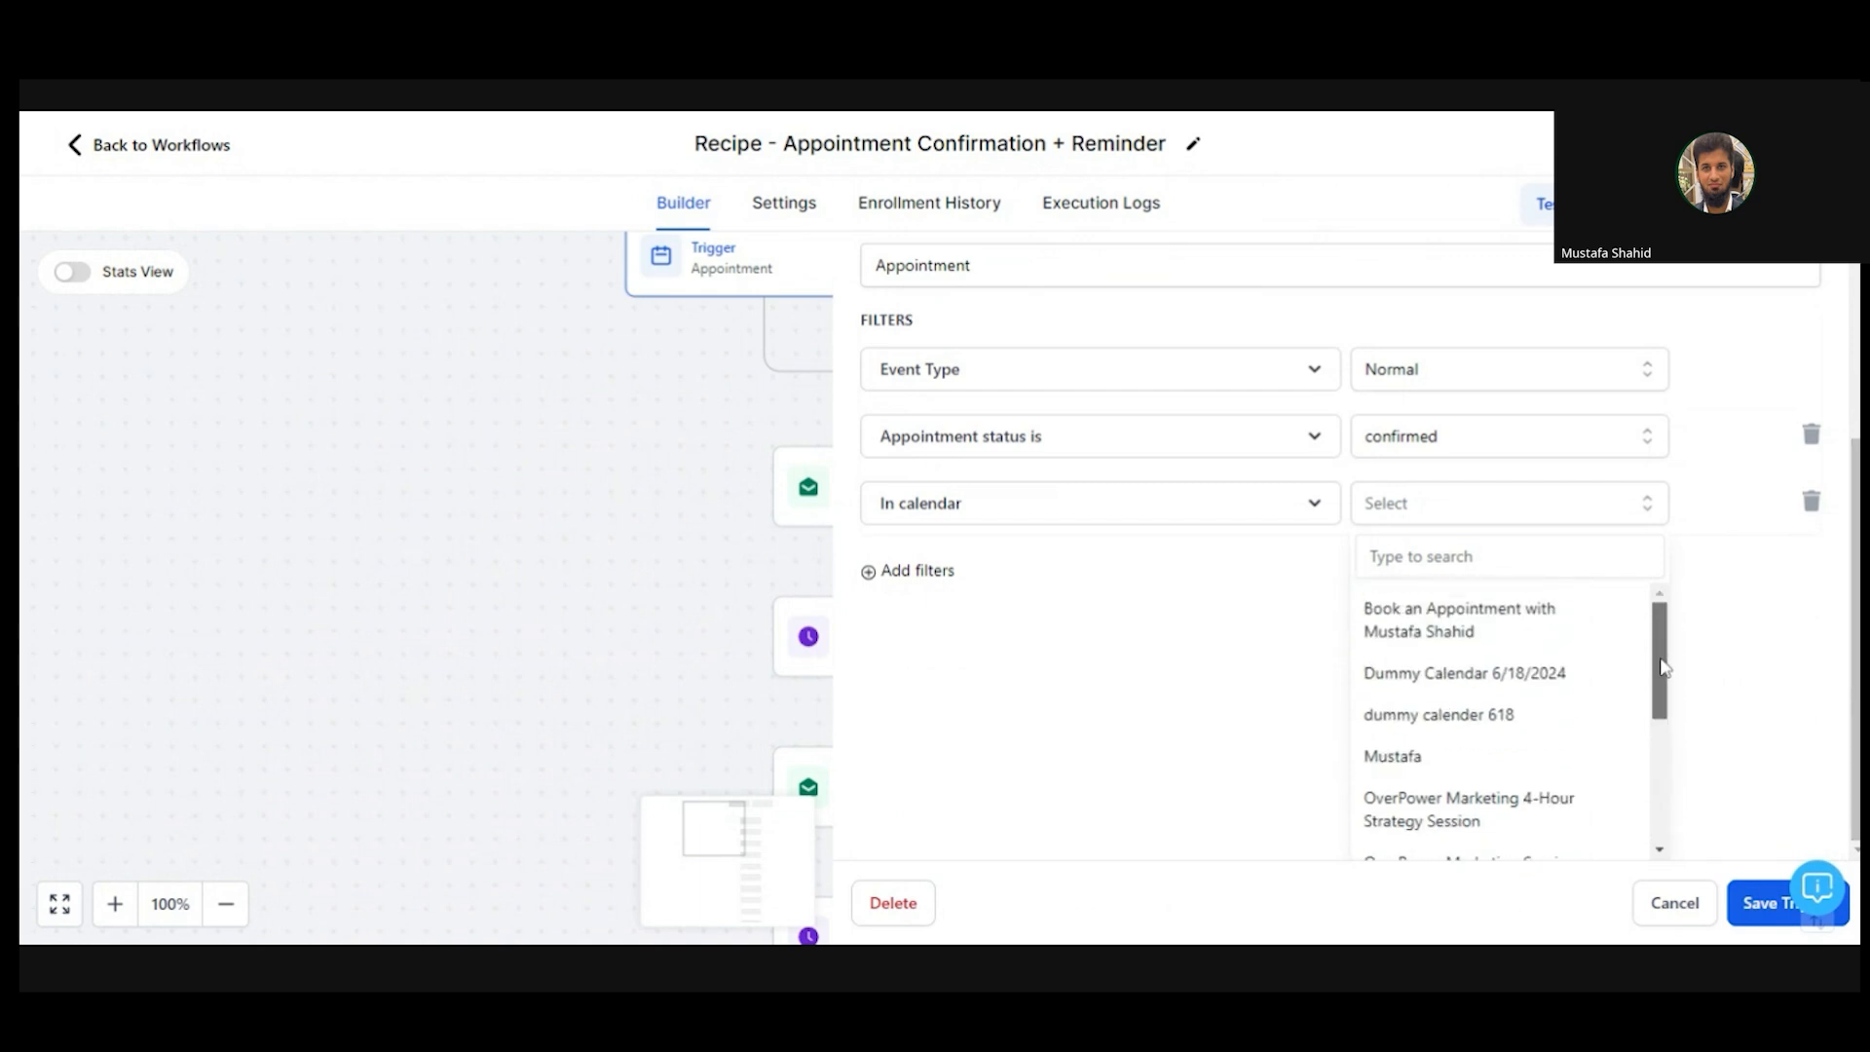
mouse_move(1663, 668)
left_mouse_down()
mouse_move(1663, 692)
mouse_move(1663, 645)
left_mouse_up()
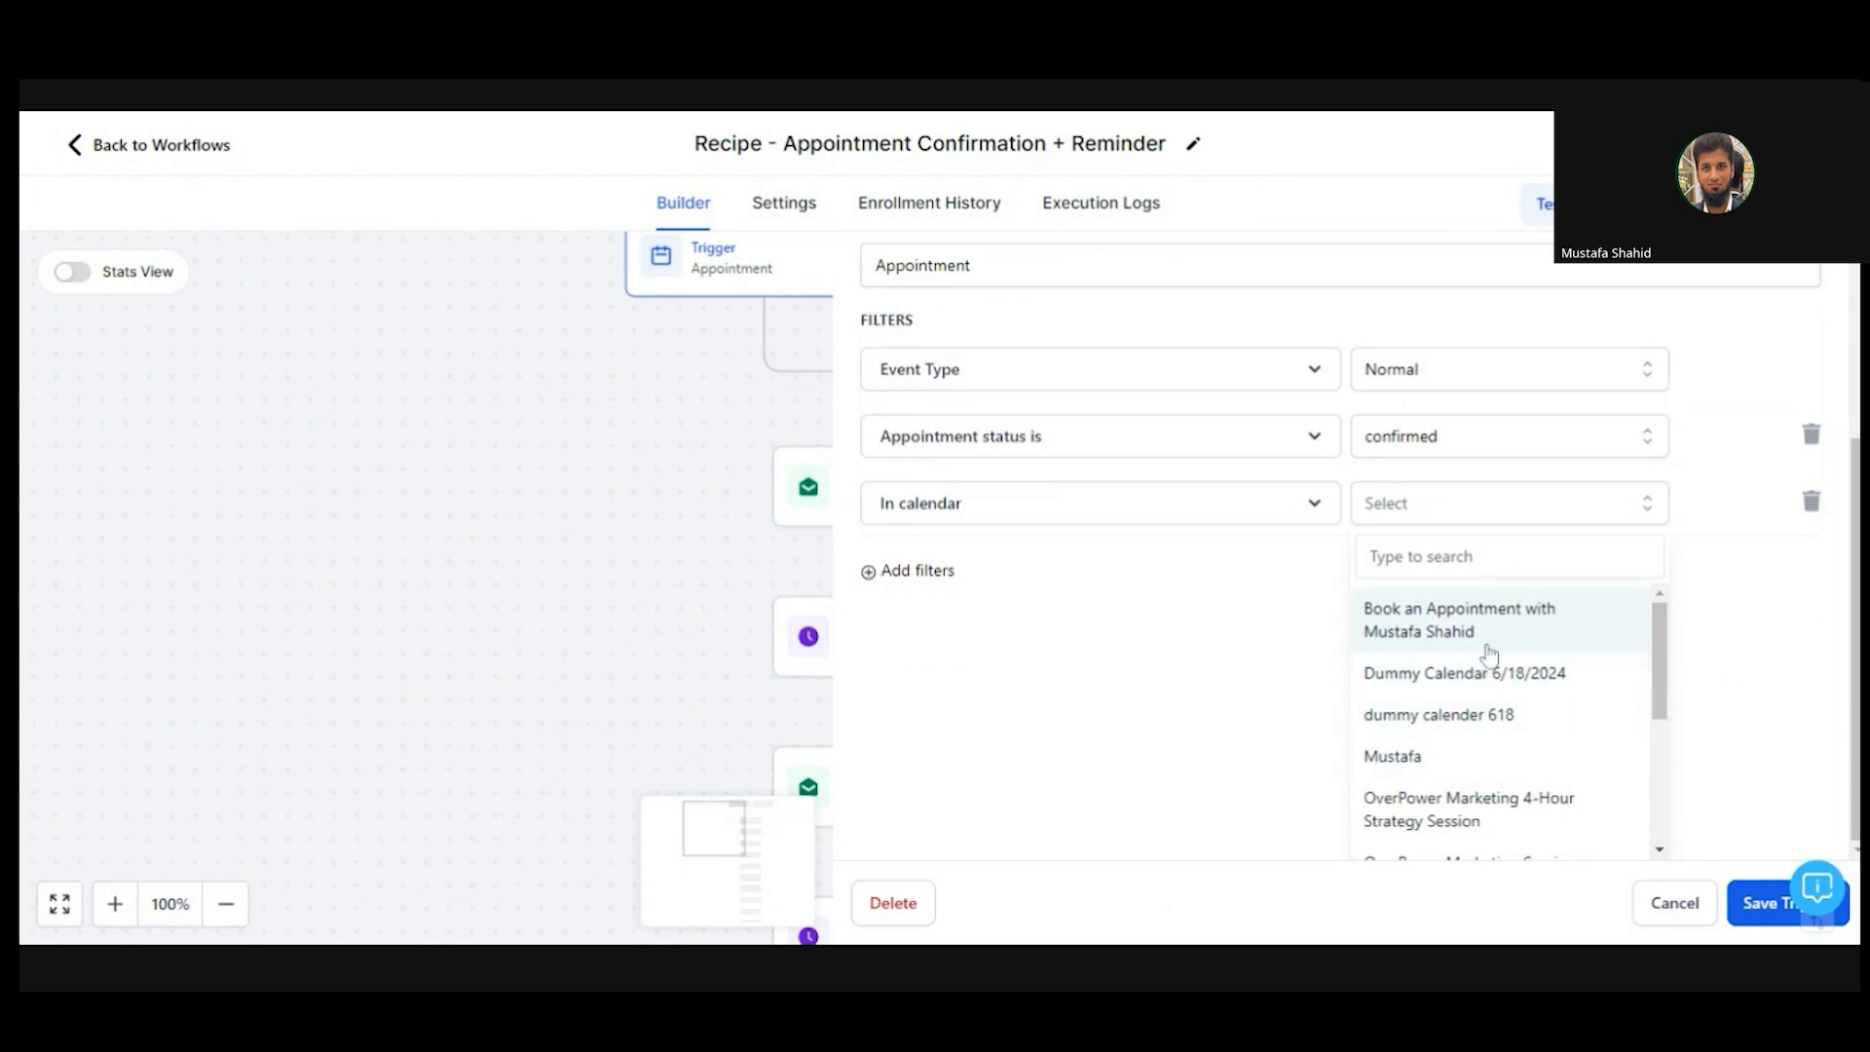
left_click(1448, 719)
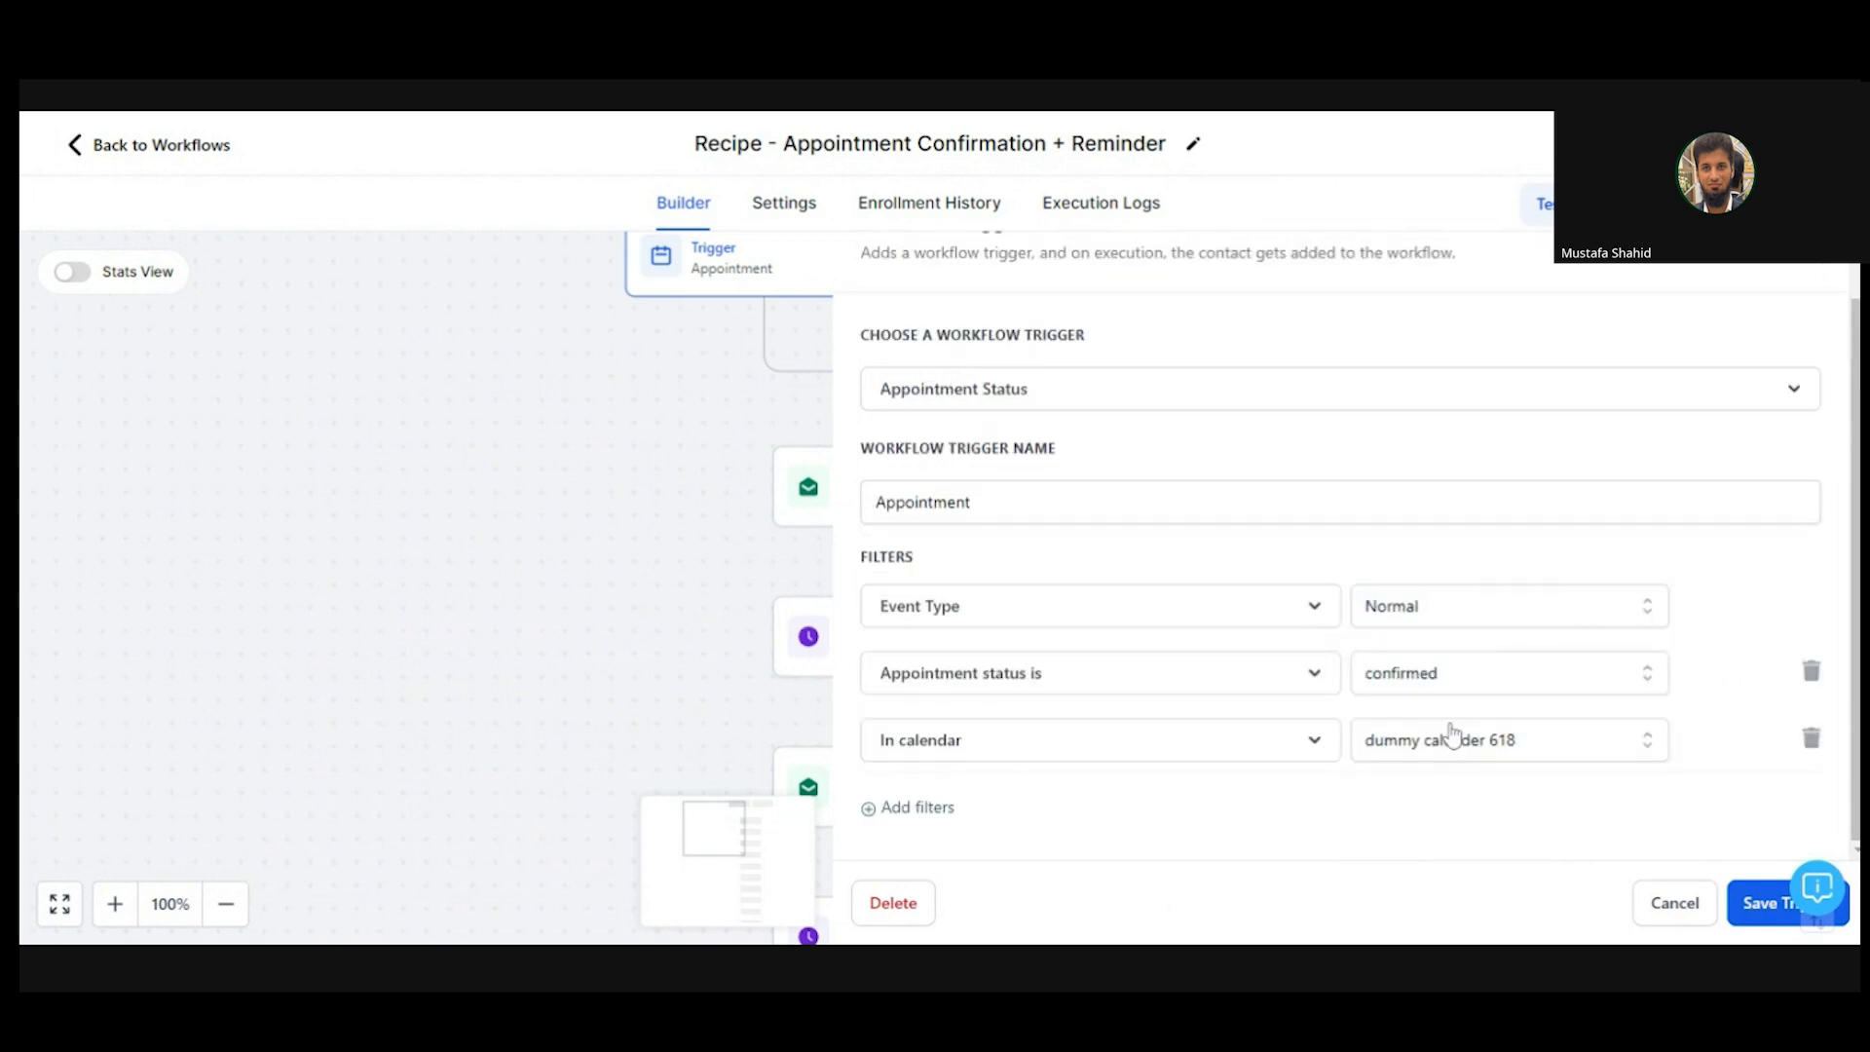
- Rename the trigger 'Book an appointment on dummy calendar 618', drop the status filter, set Event Type Any, save
double_click(1112, 502)
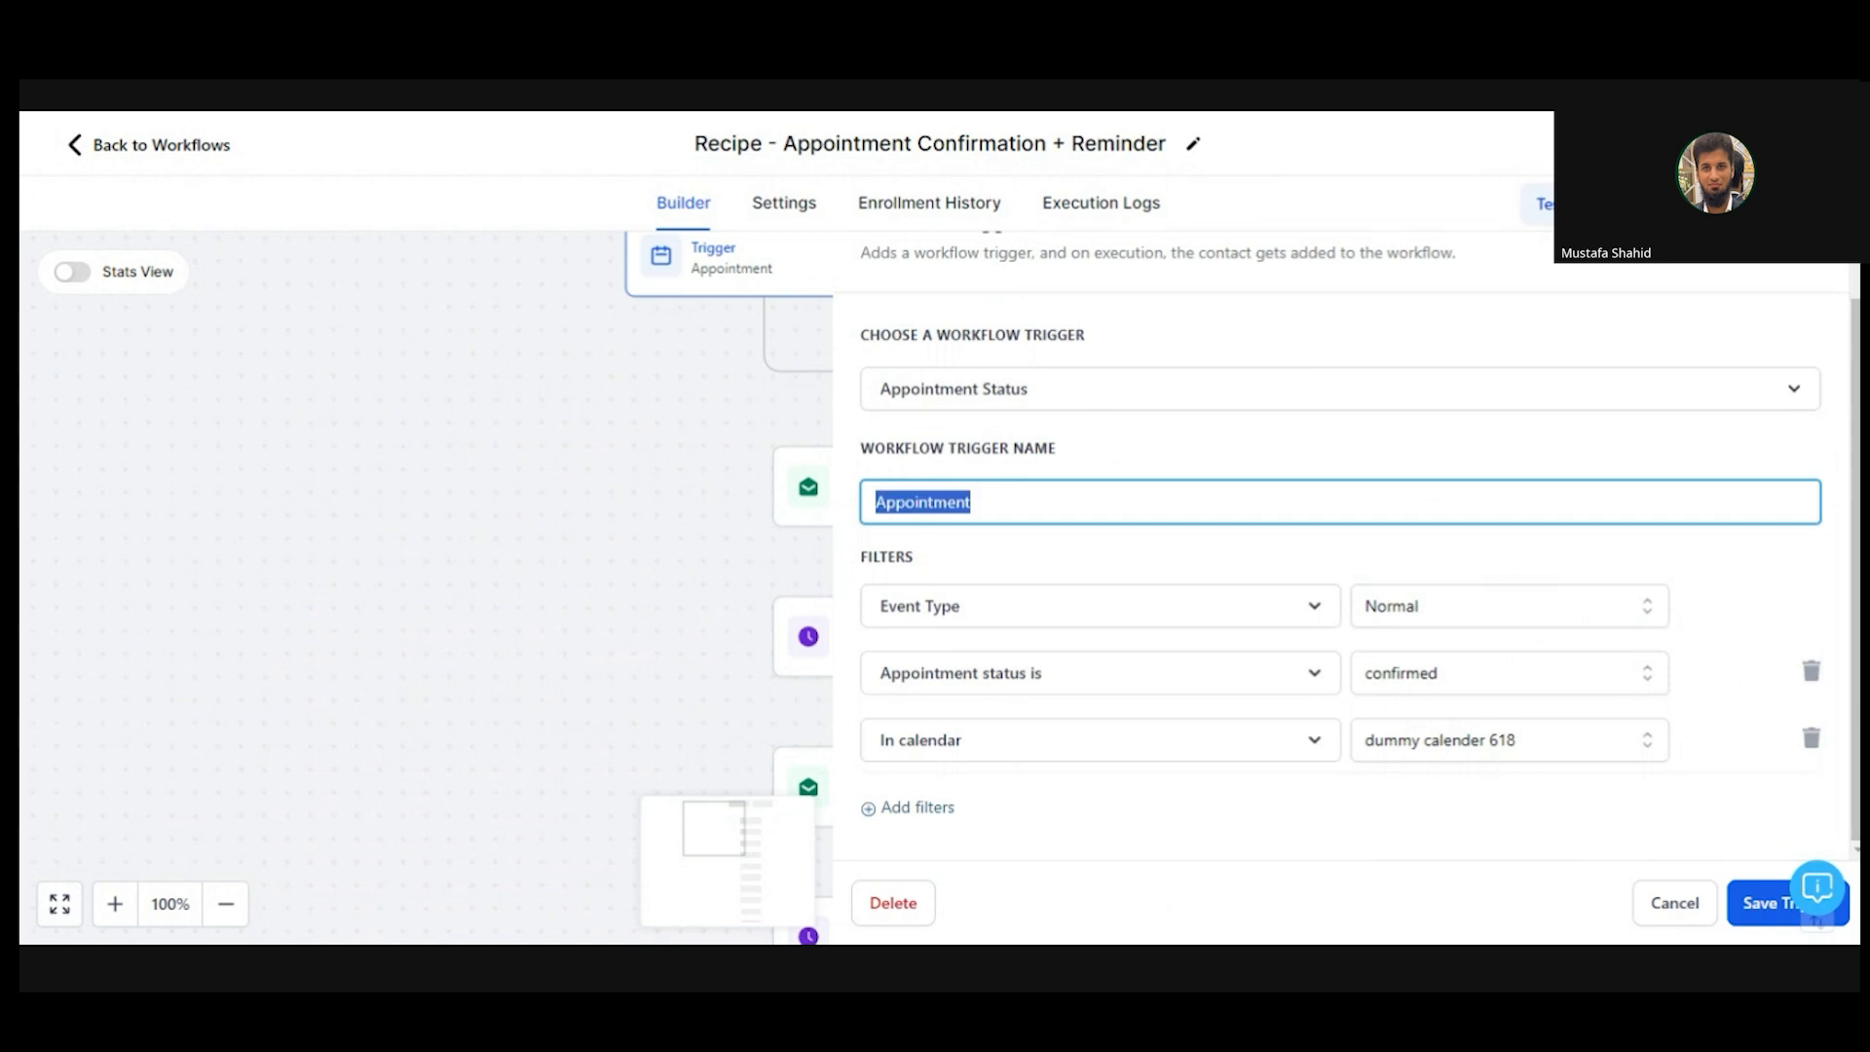
type("Book an ")
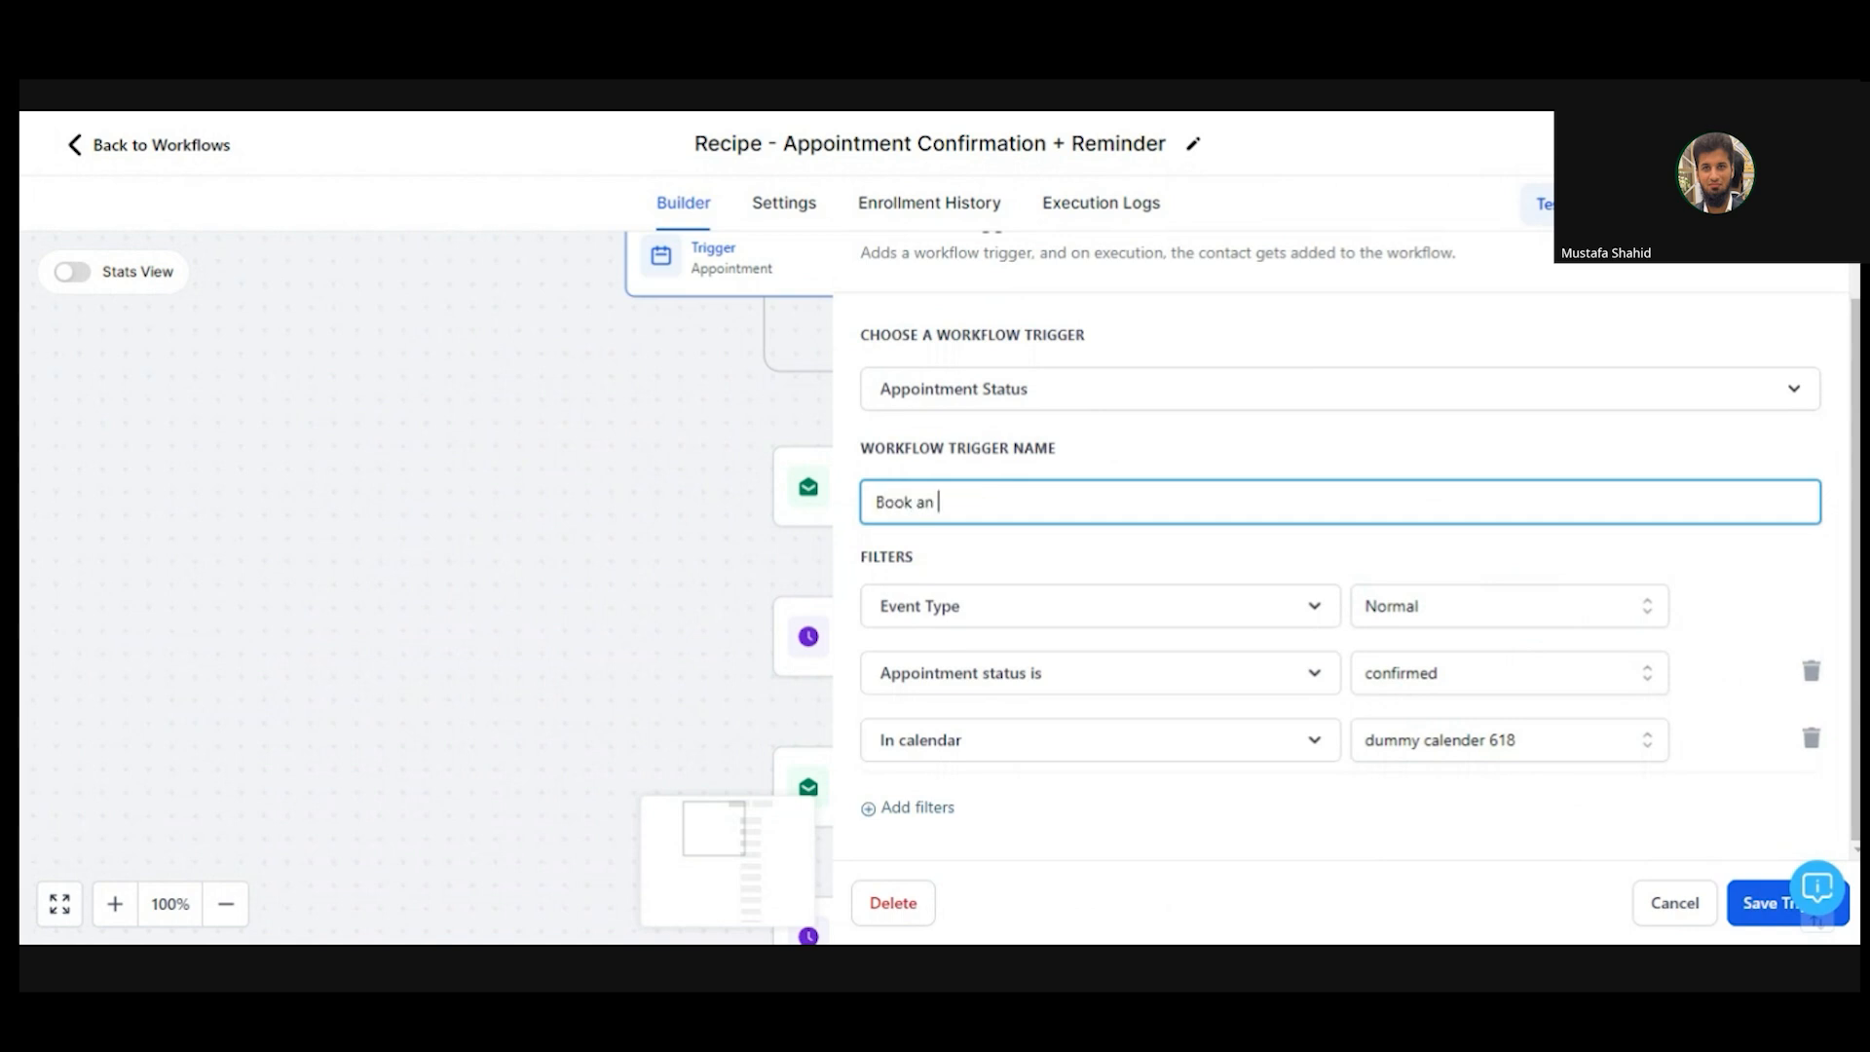
type("appointment on dummy calendar")
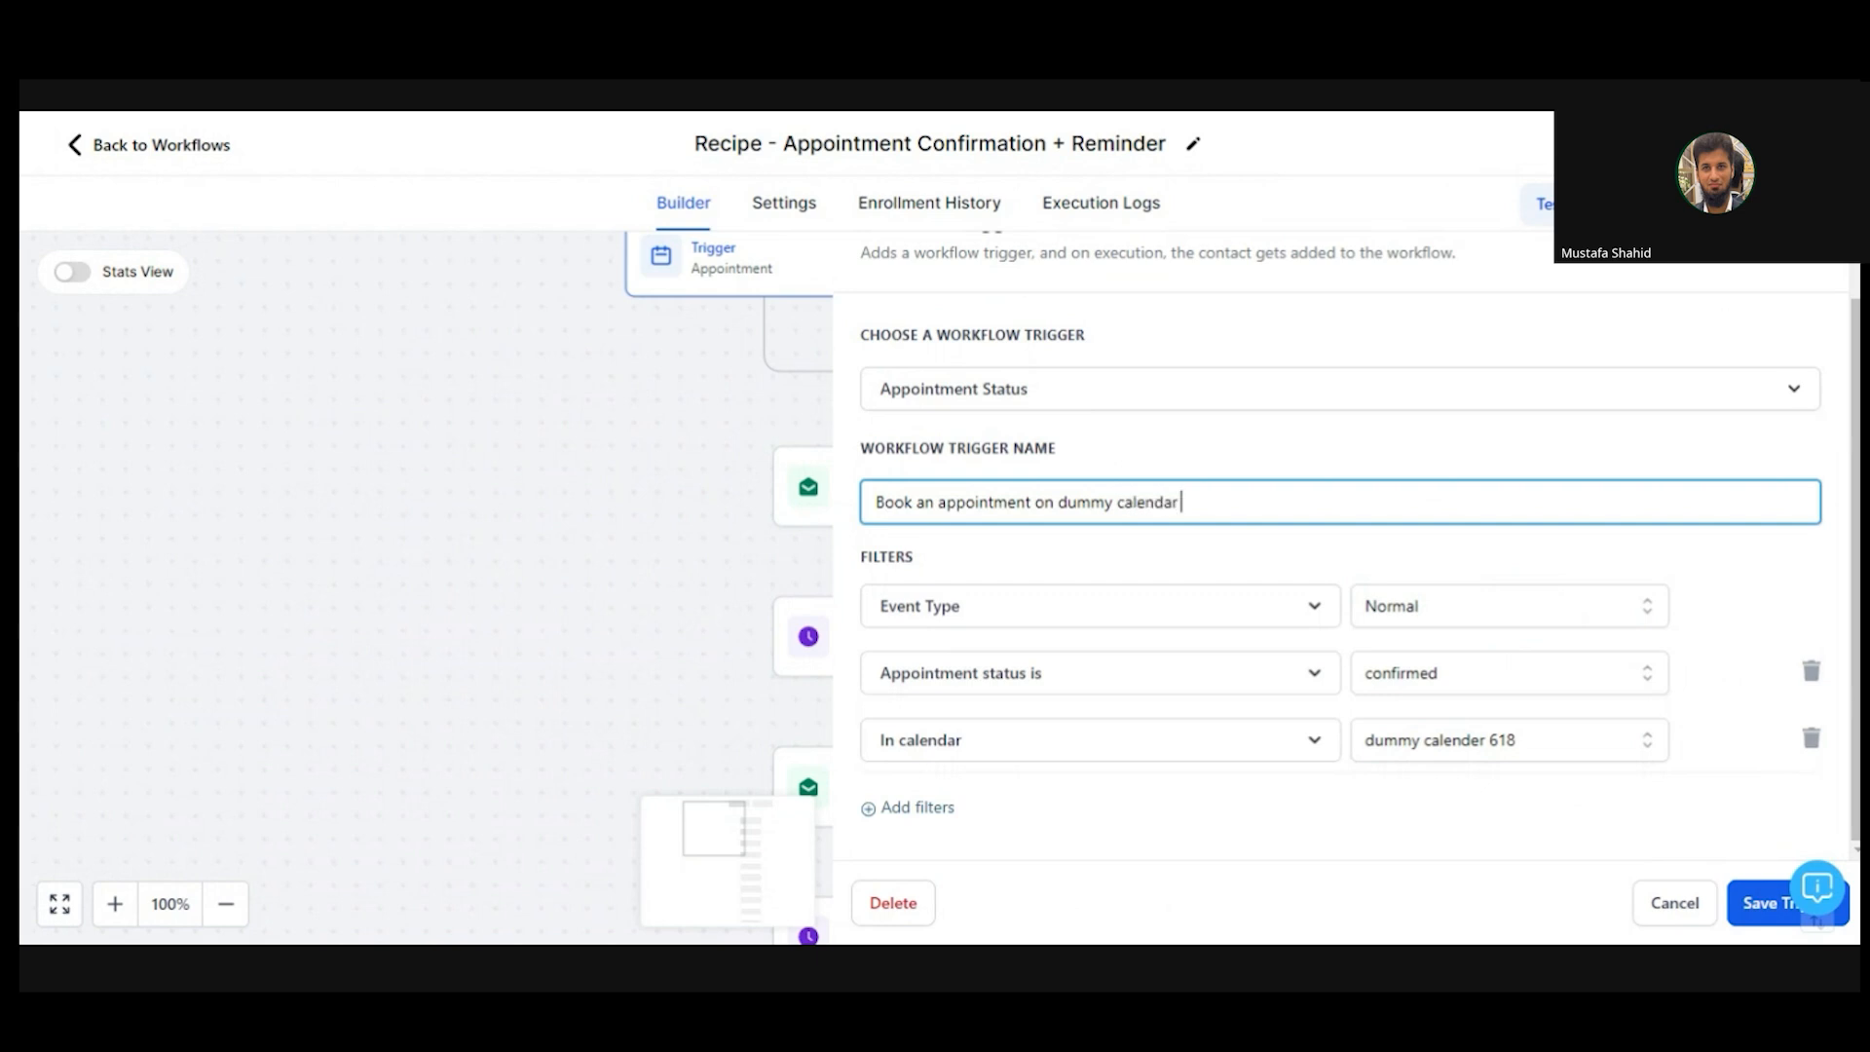
type(" 618")
left_click(1153, 573)
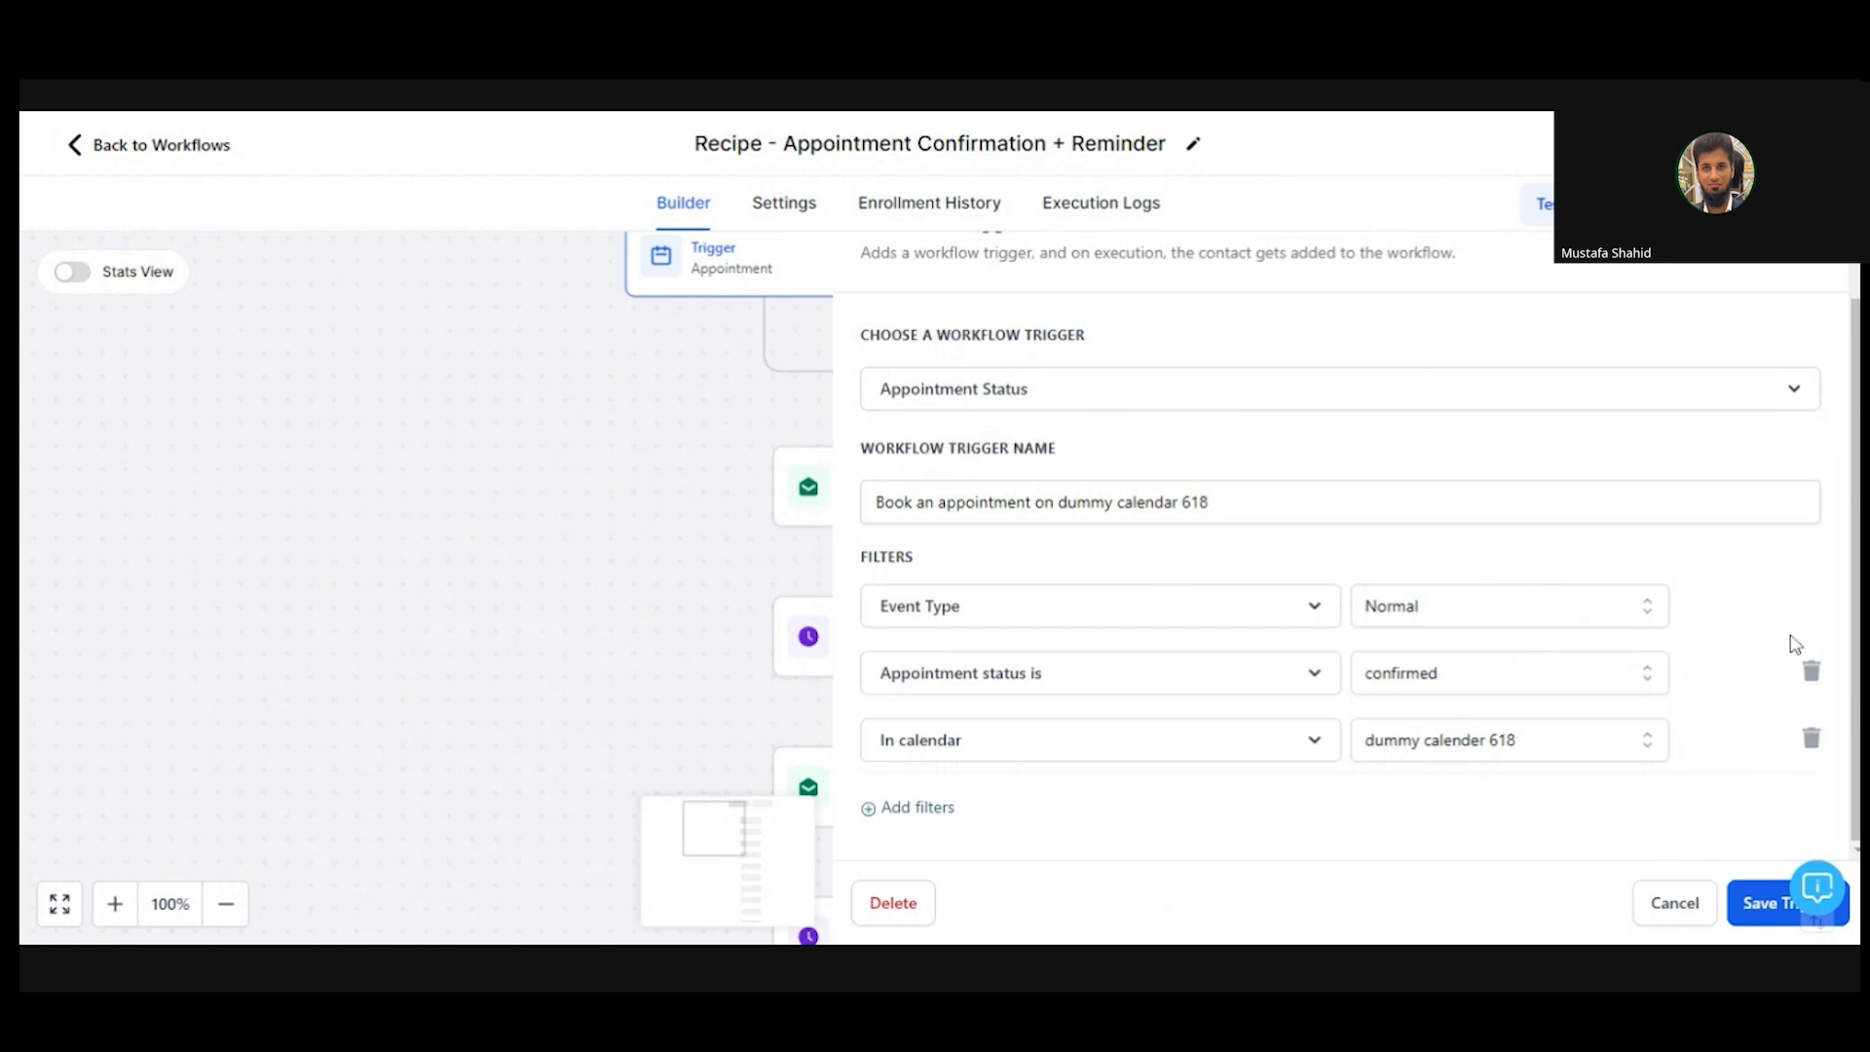
left_click(1811, 672)
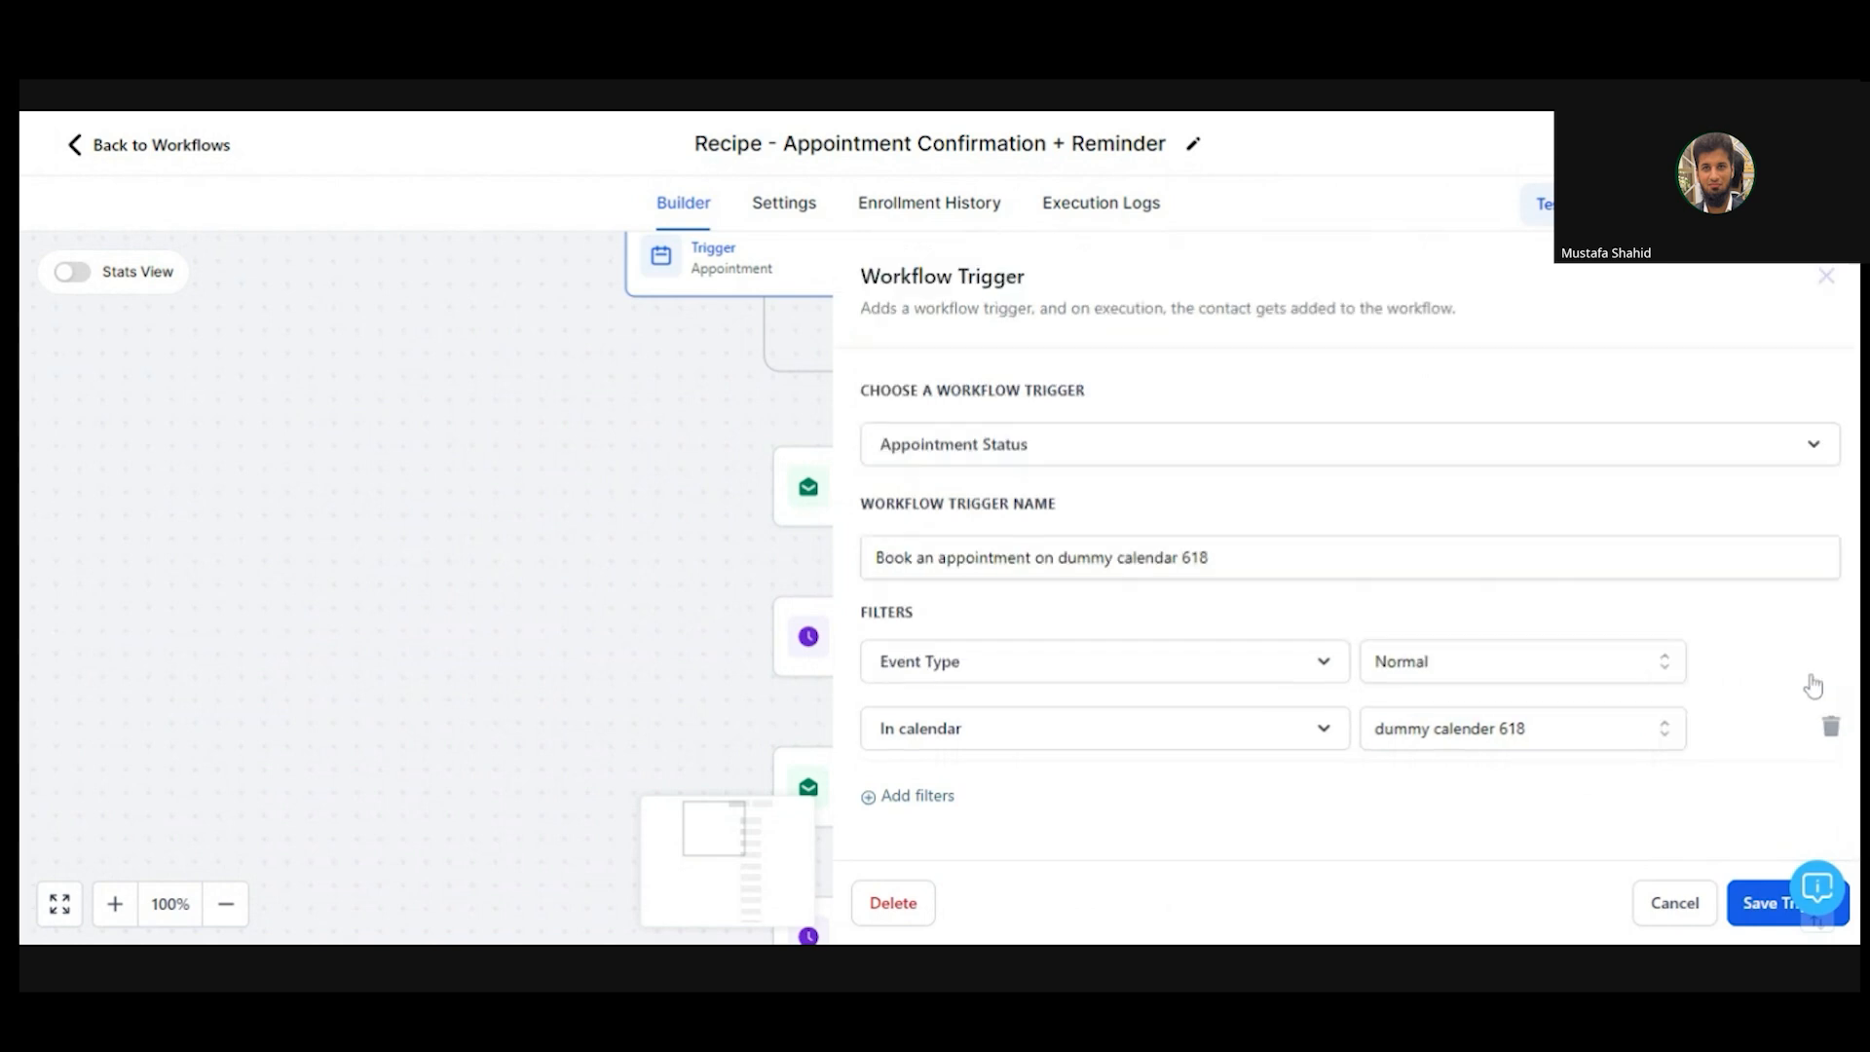
left_click(1497, 682)
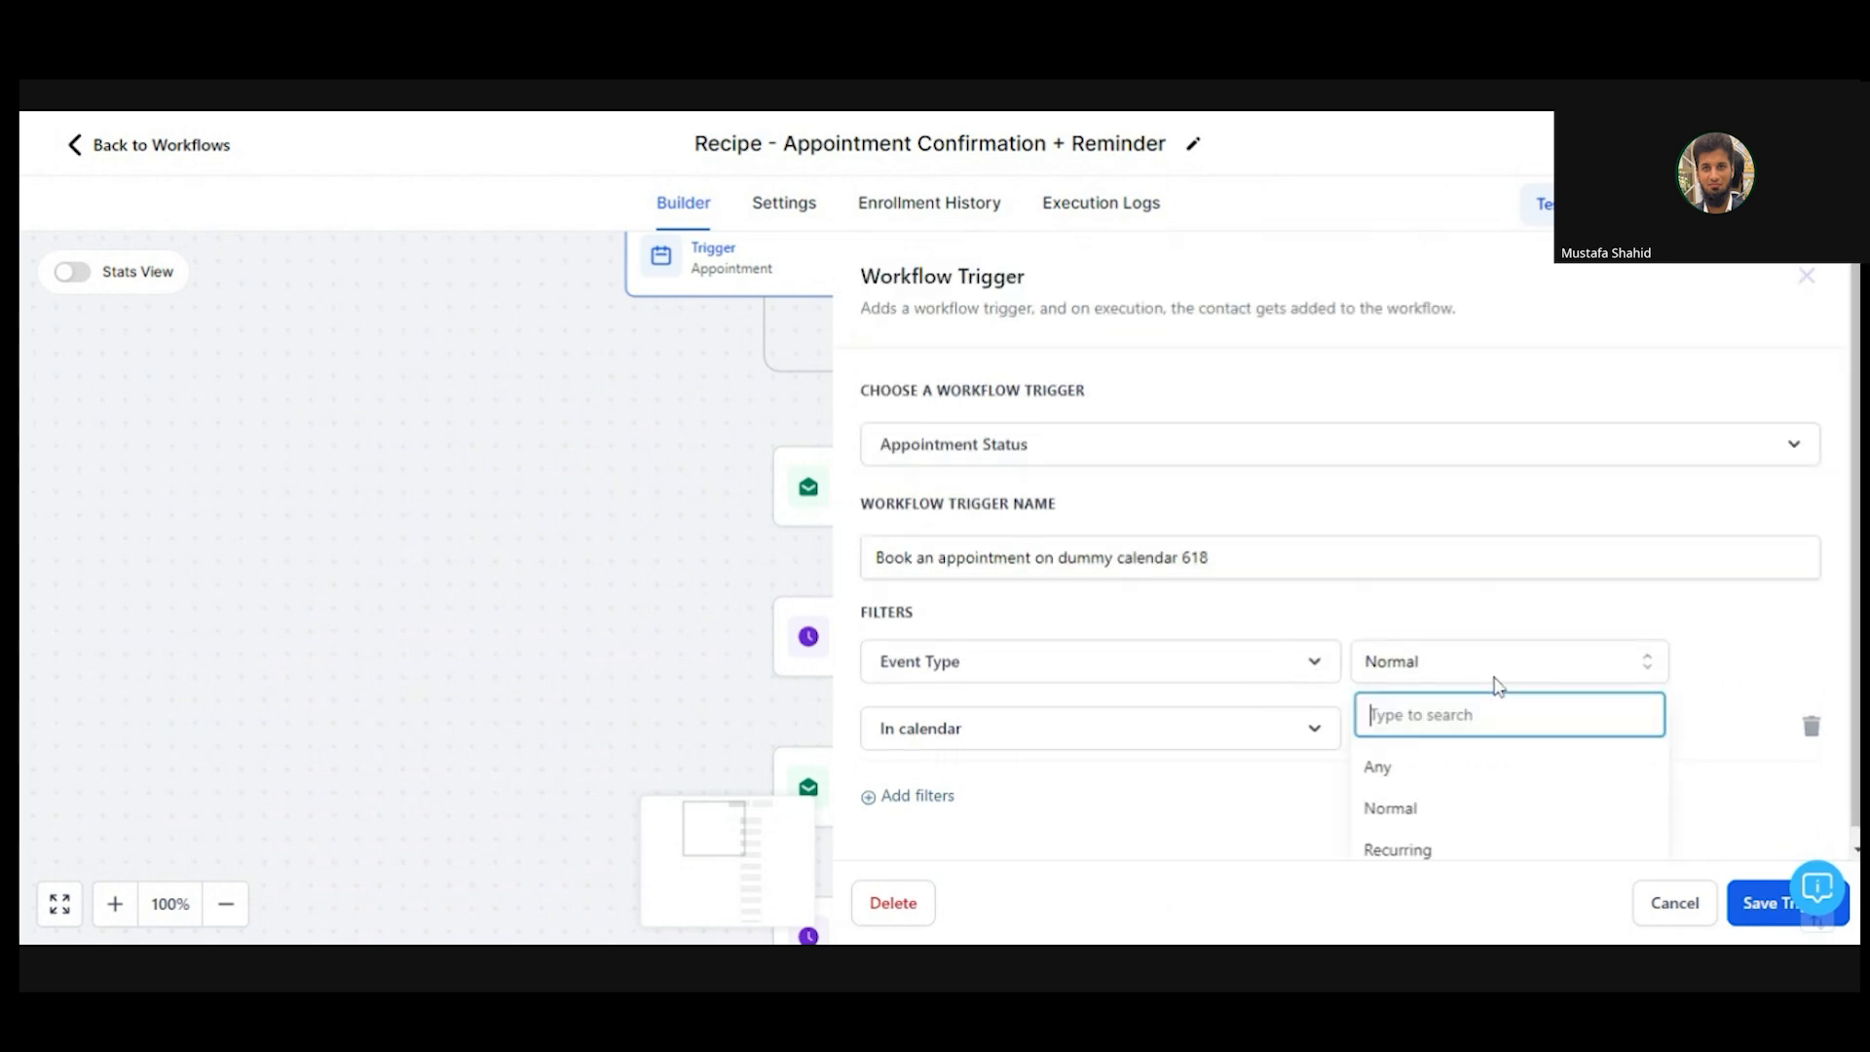
left_click(1505, 765)
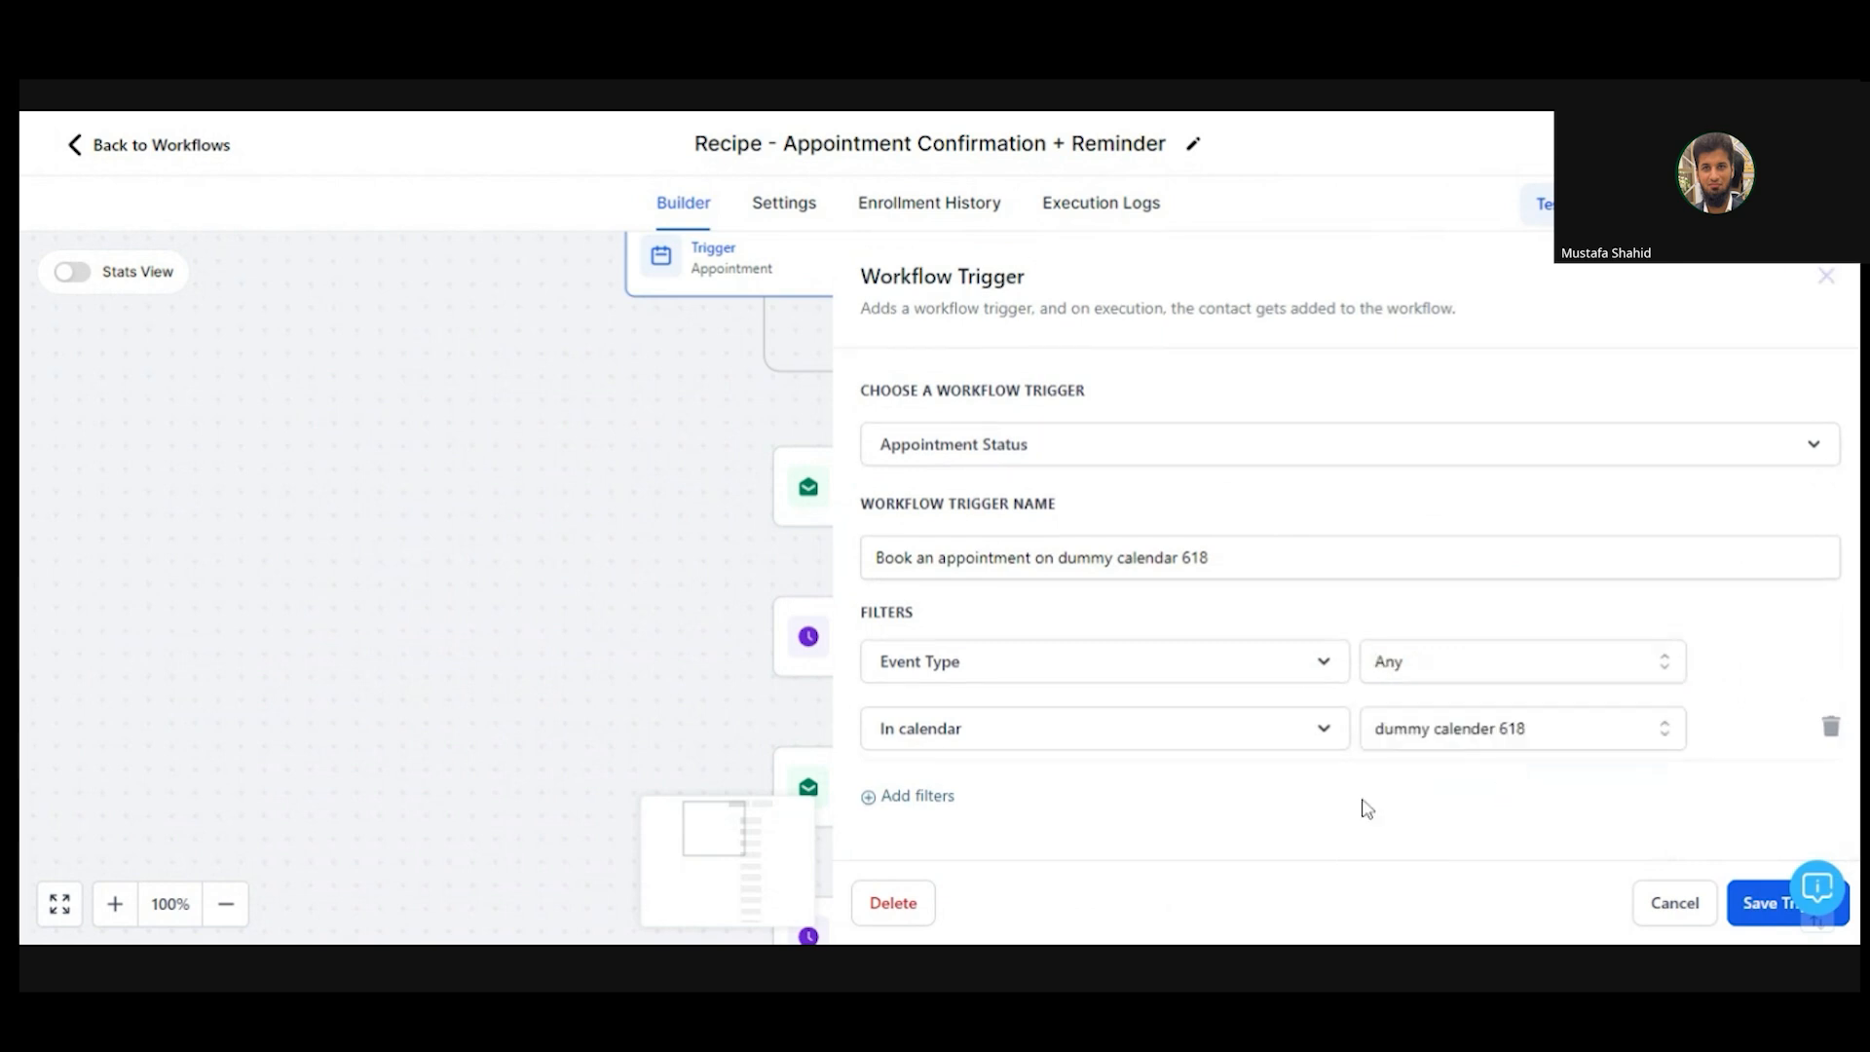
left_click(1771, 906)
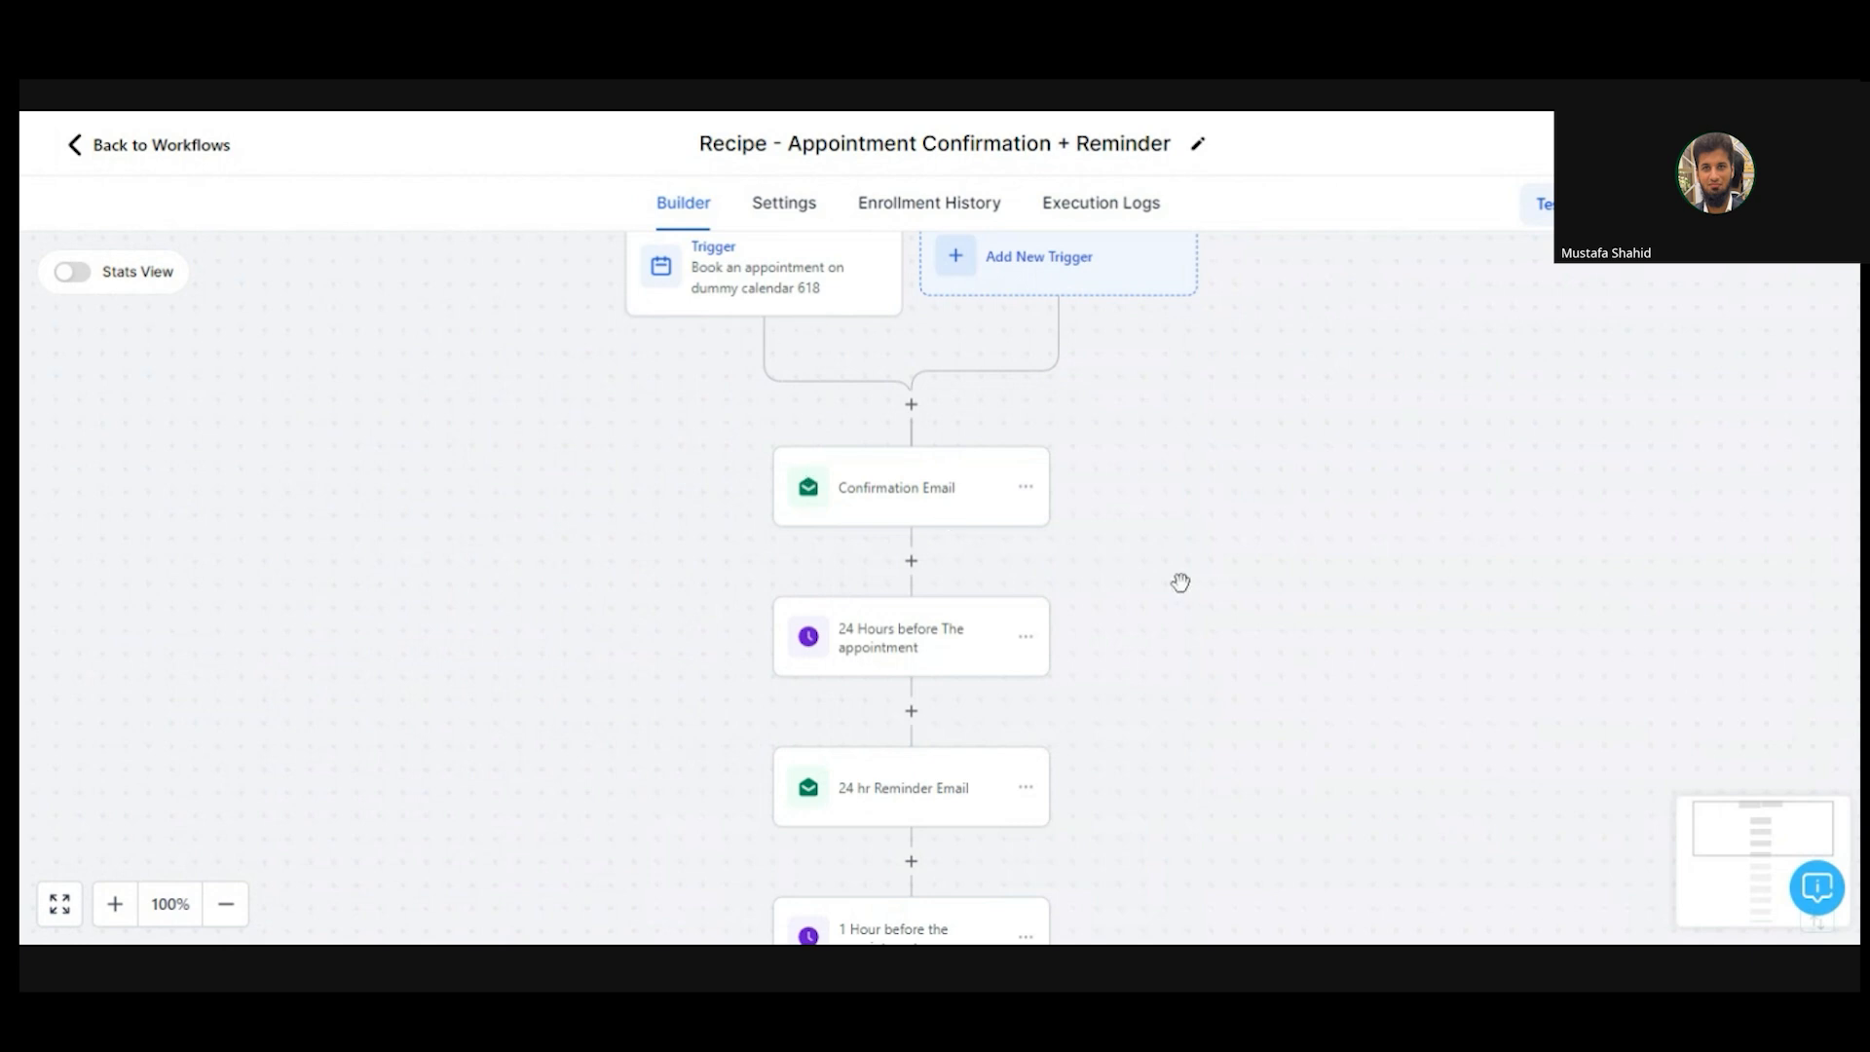
scroll(1186, 480, "down", 2)
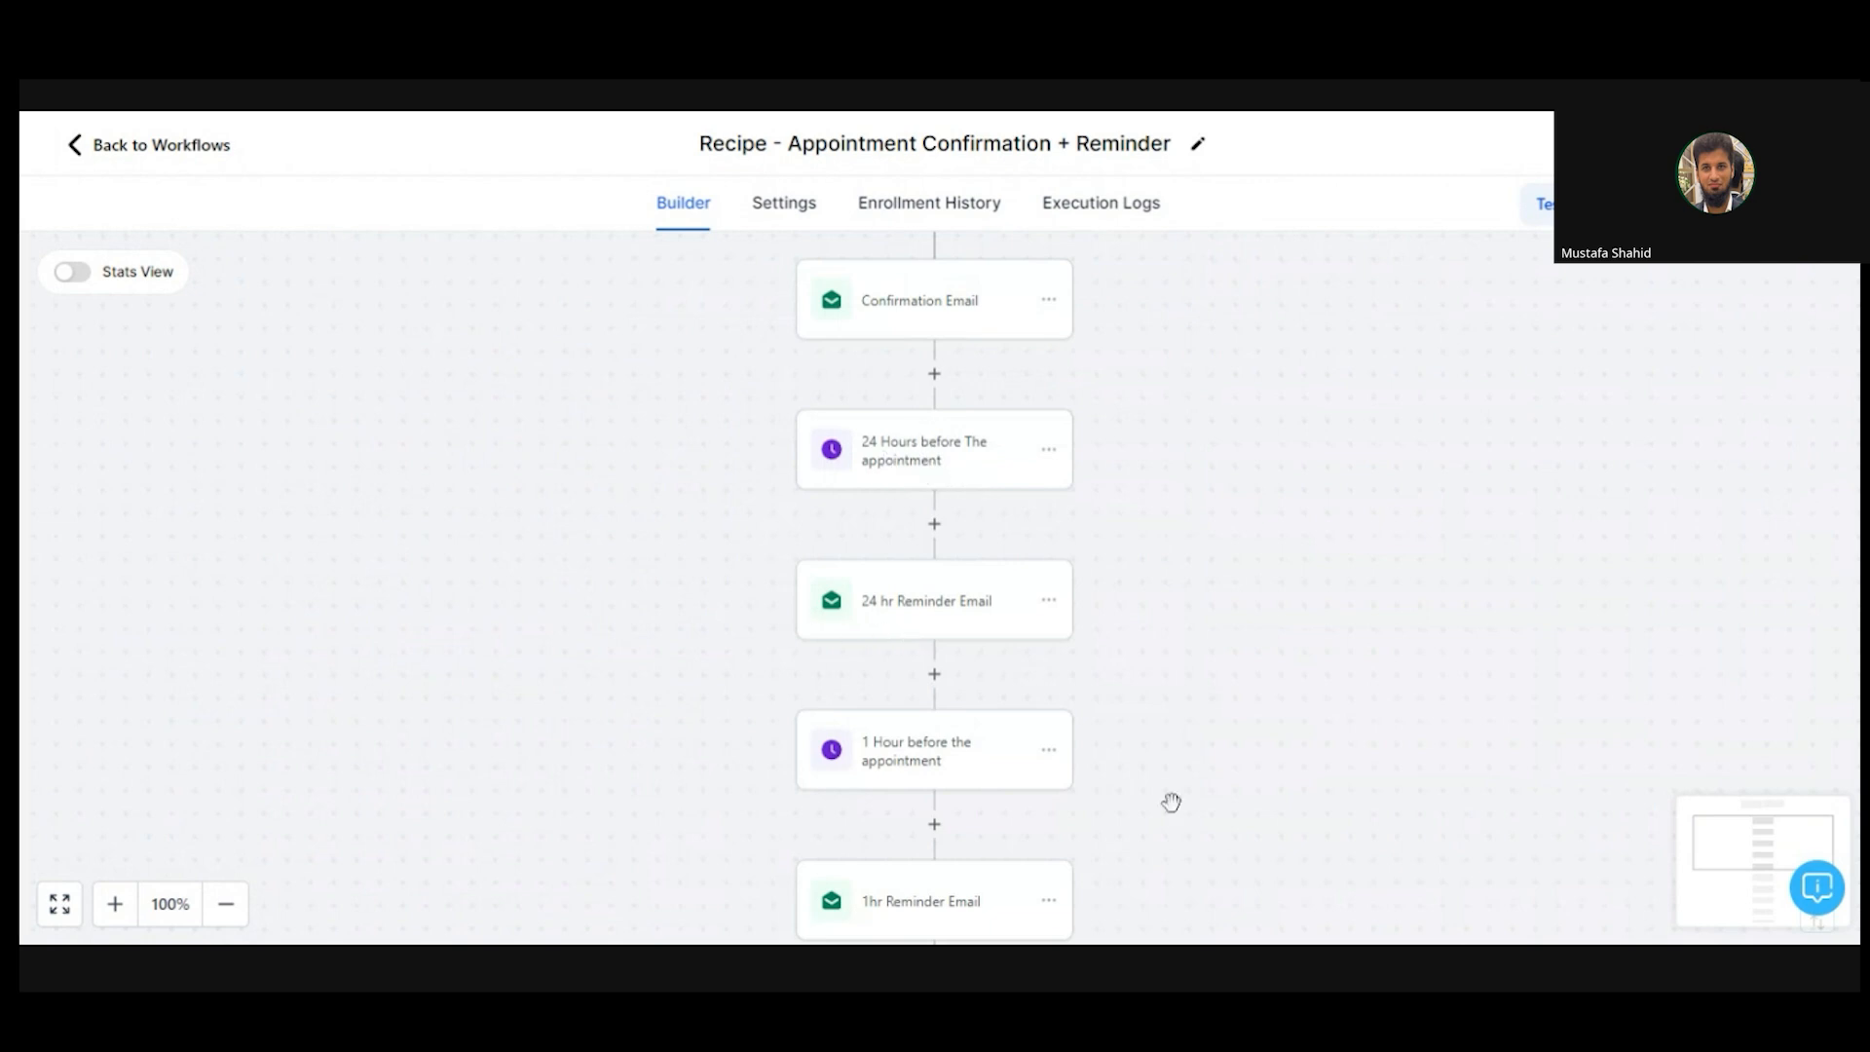
scroll(1173, 799, "down", 3)
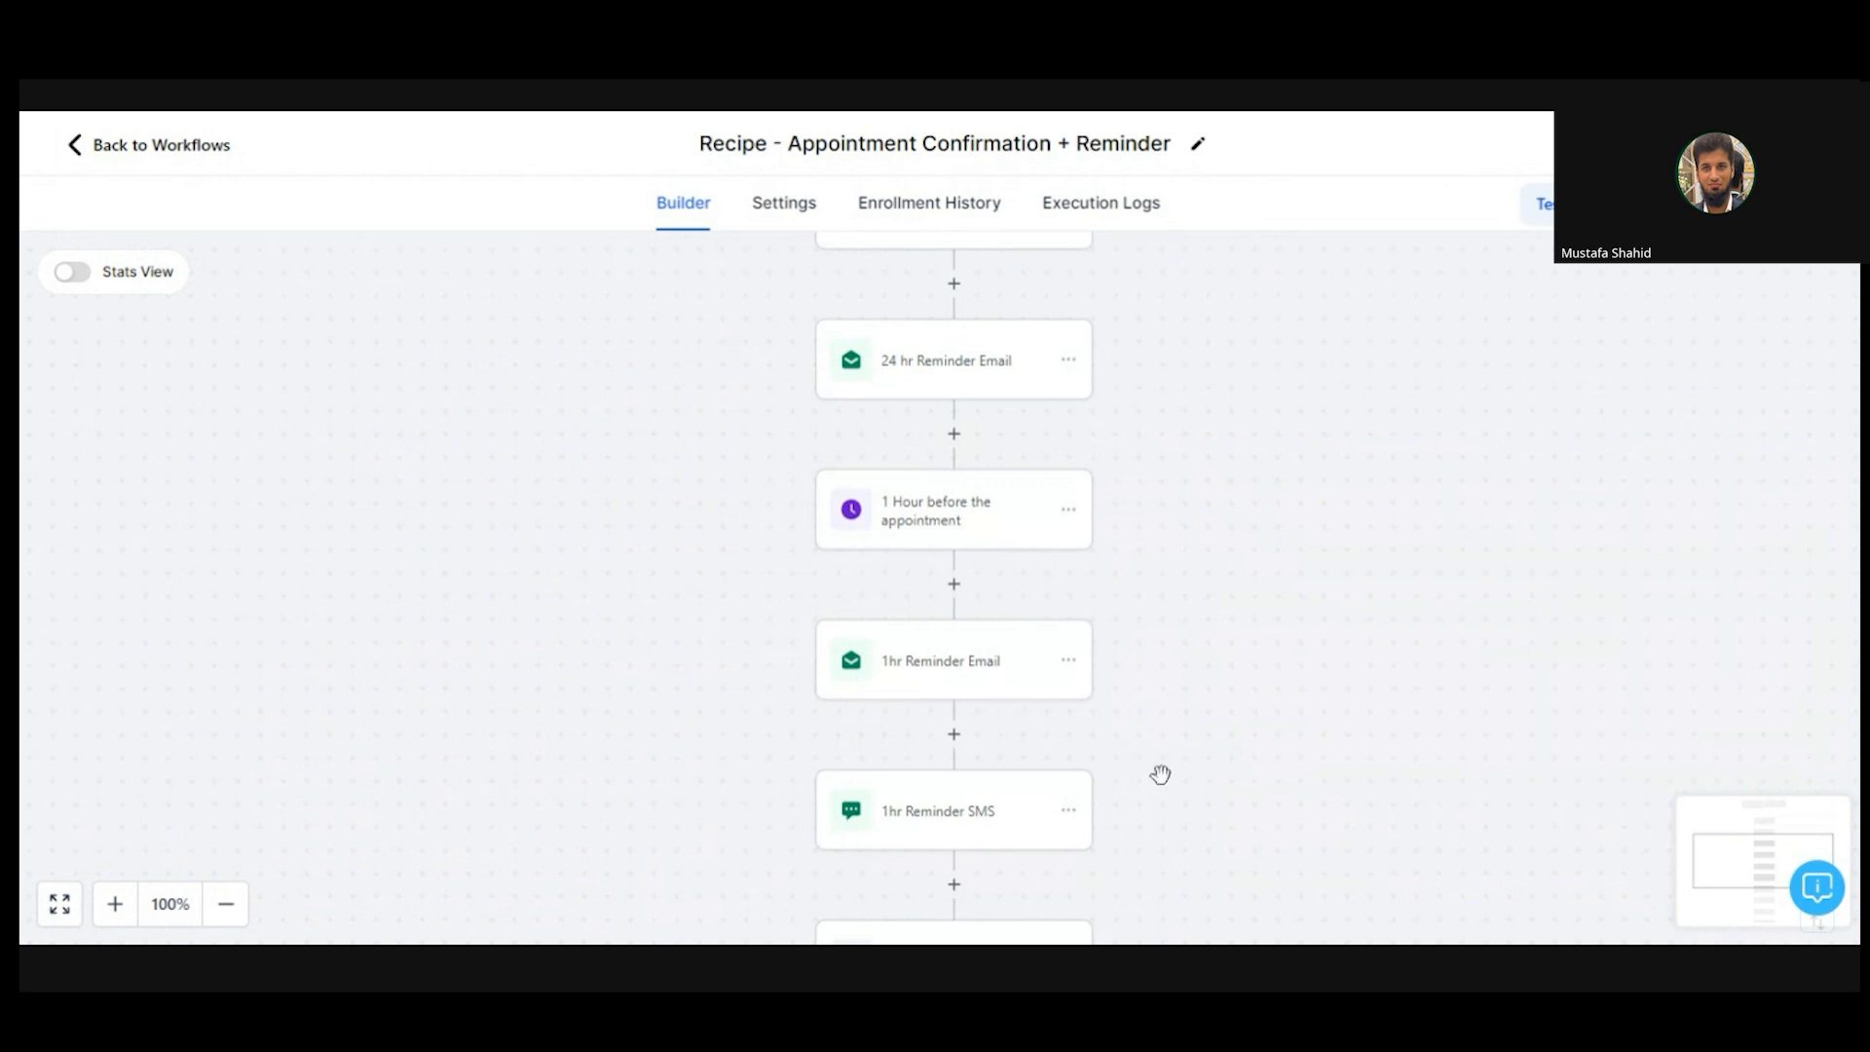
left_click_drag(1161, 774, 1204, 275)
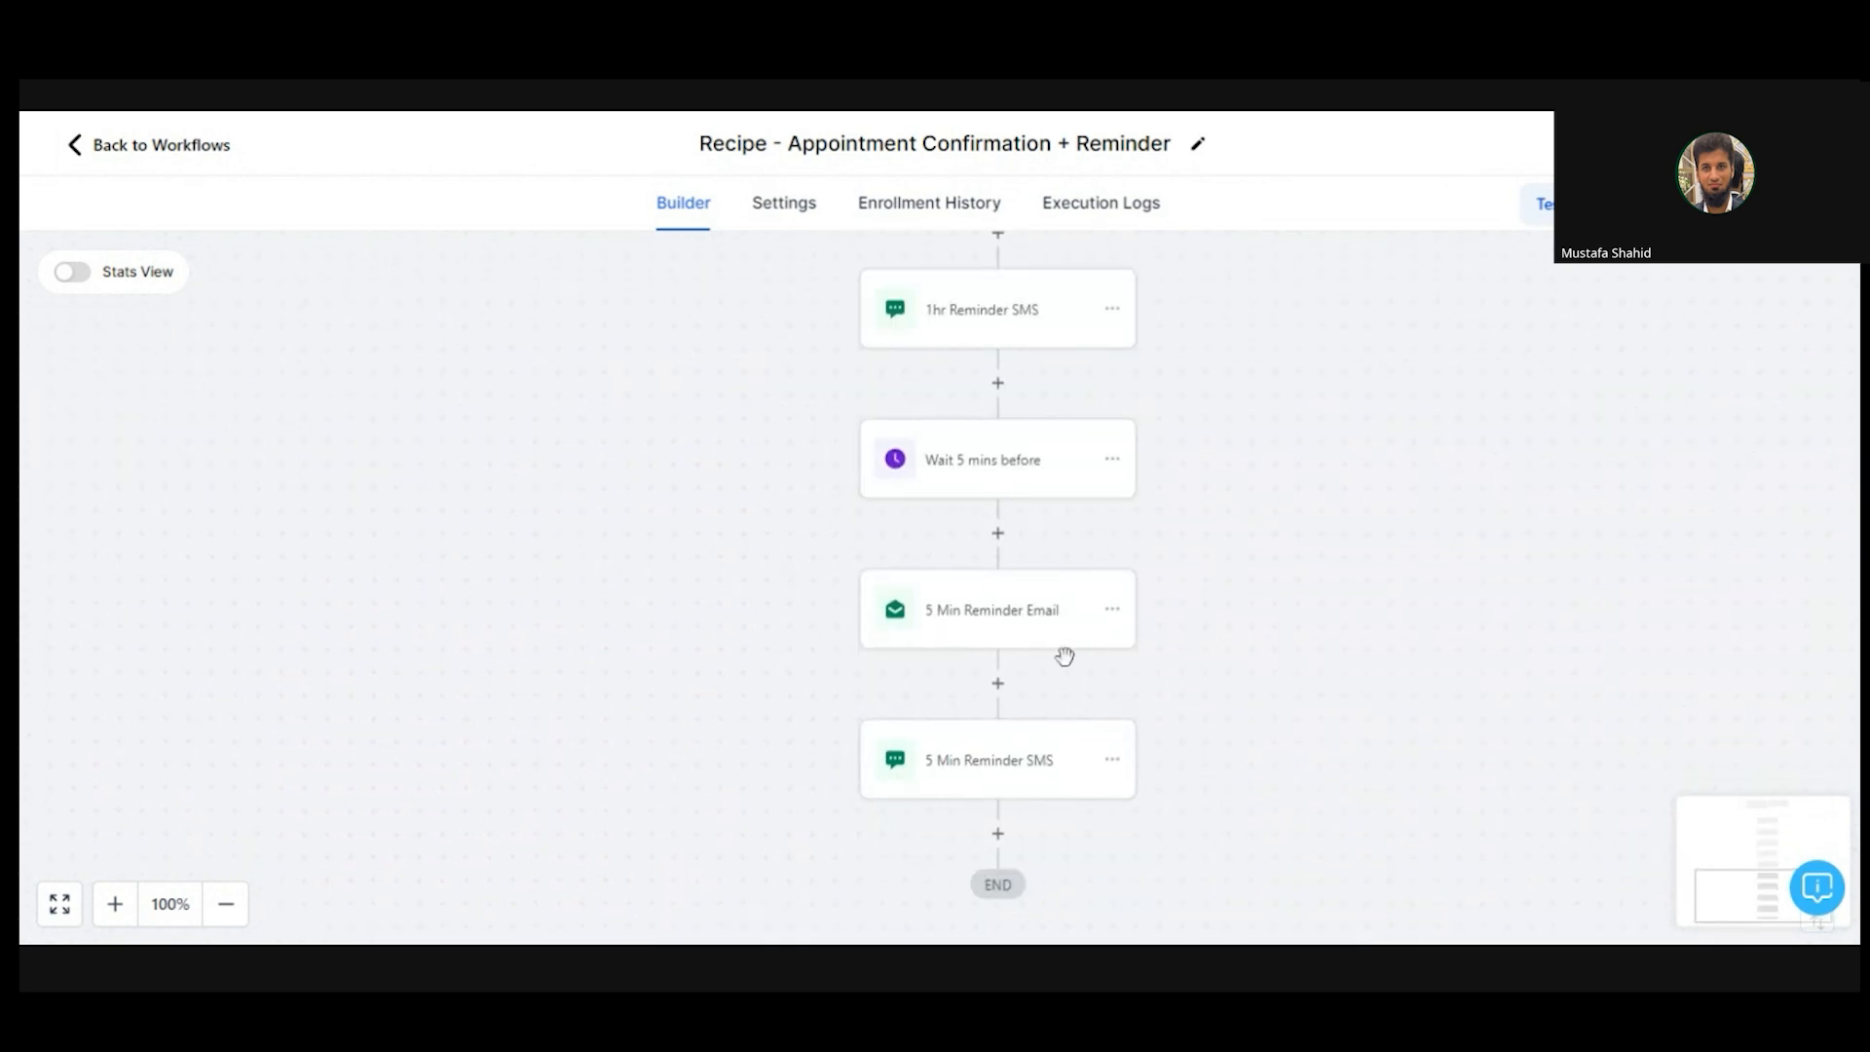
left_click_drag(1288, 557, 1279, 650)
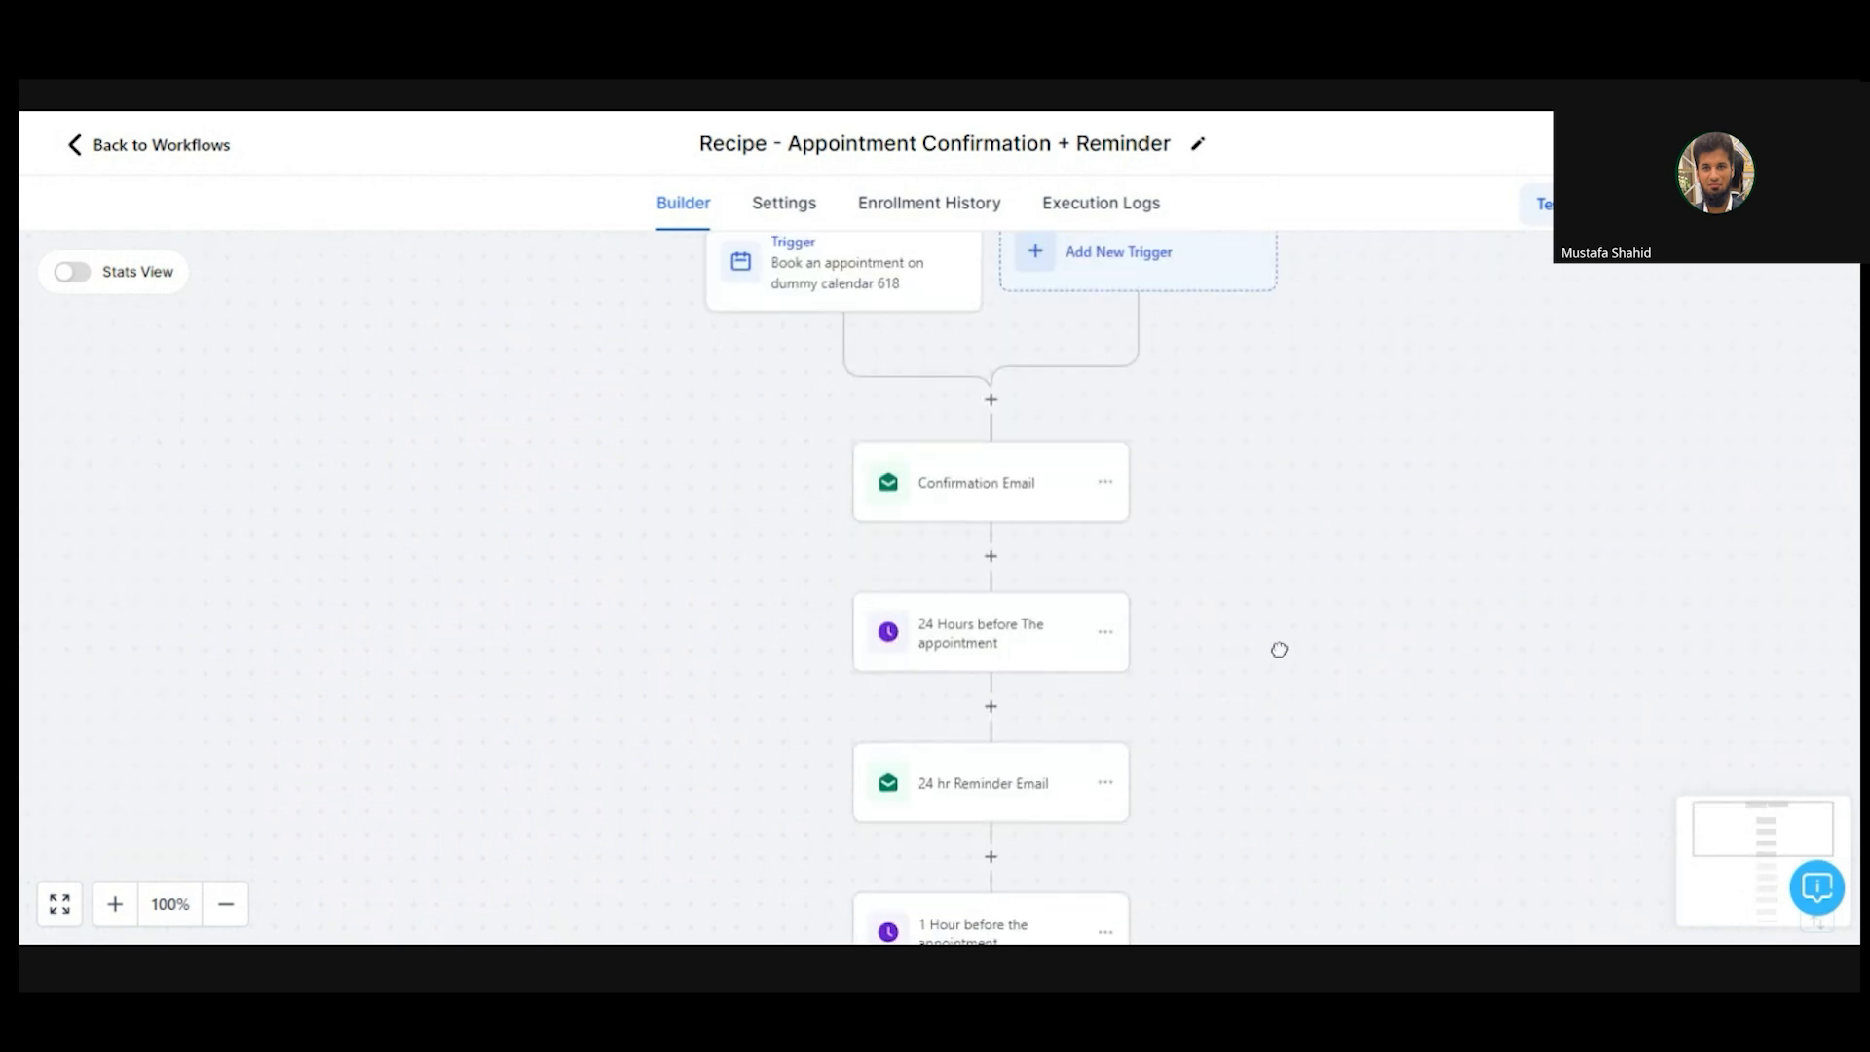
- Add an Appointment status is filter to the workflow trigger, leaving its status value unset
left_click(834, 297)
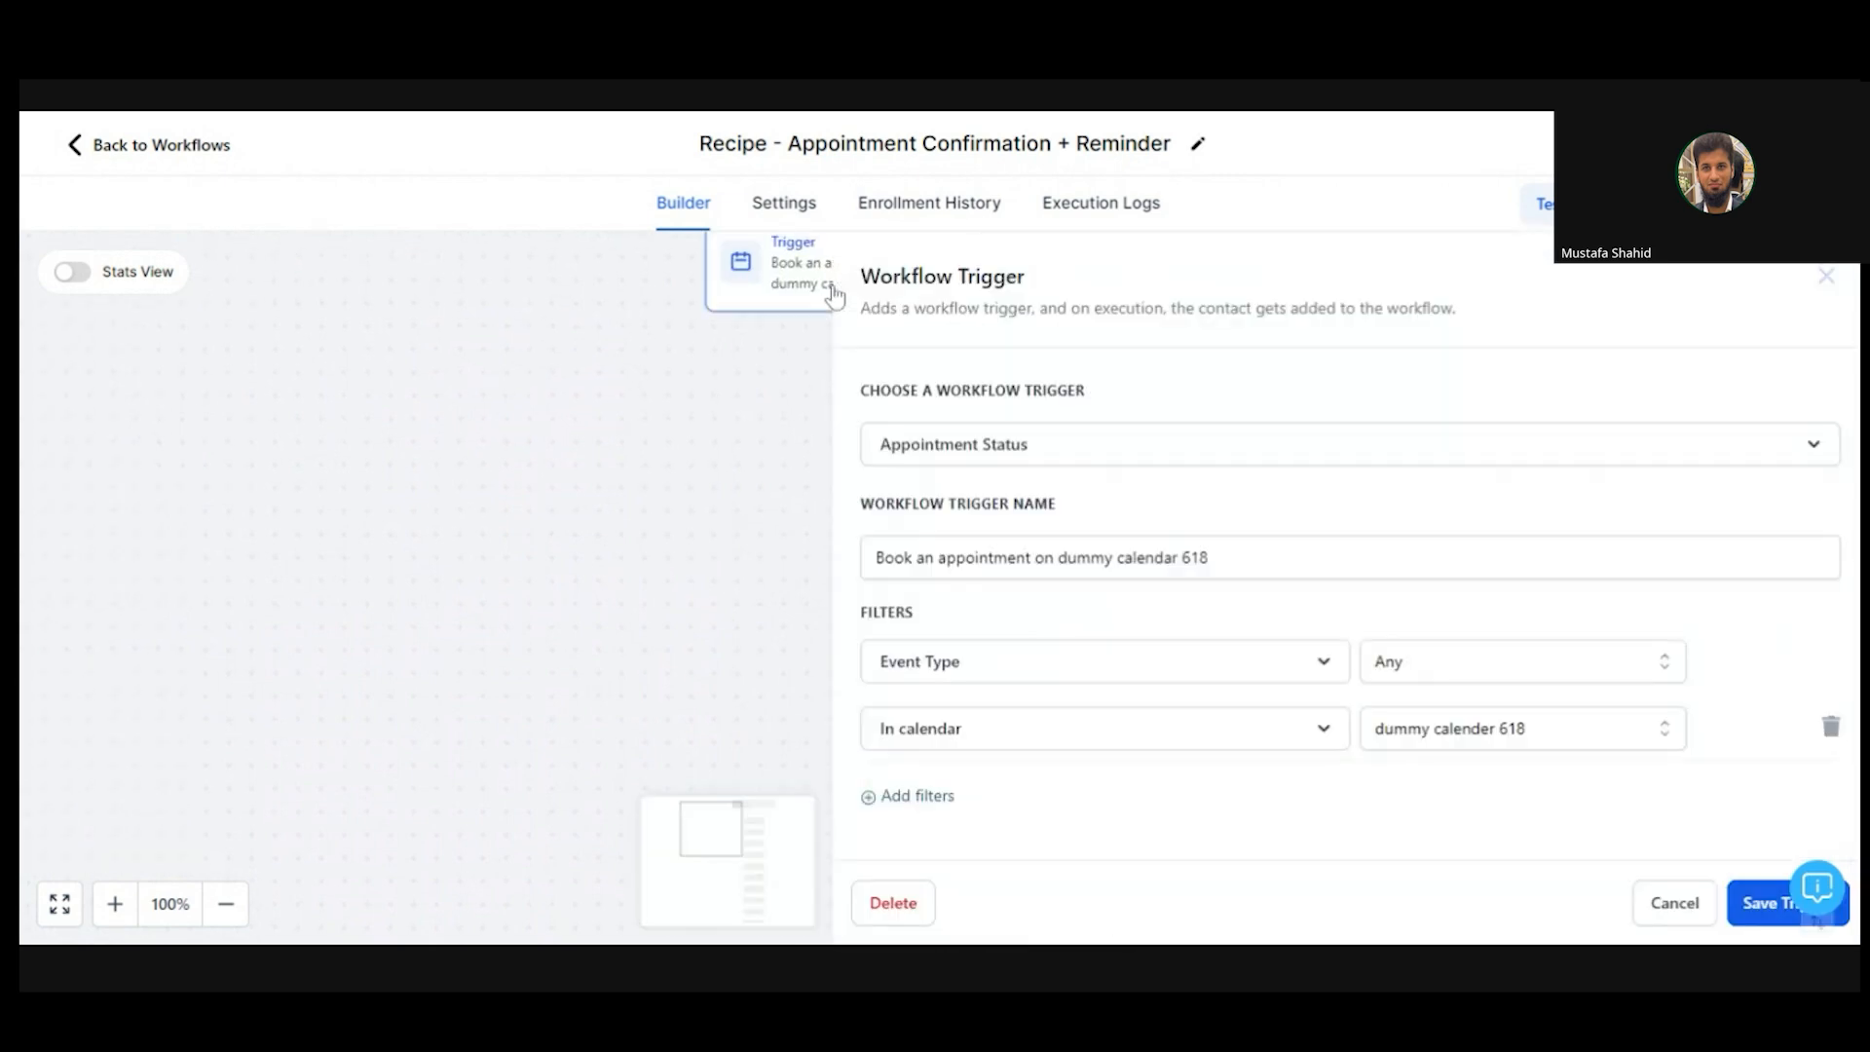
left_click(913, 797)
scroll(1266, 838, "down", 1)
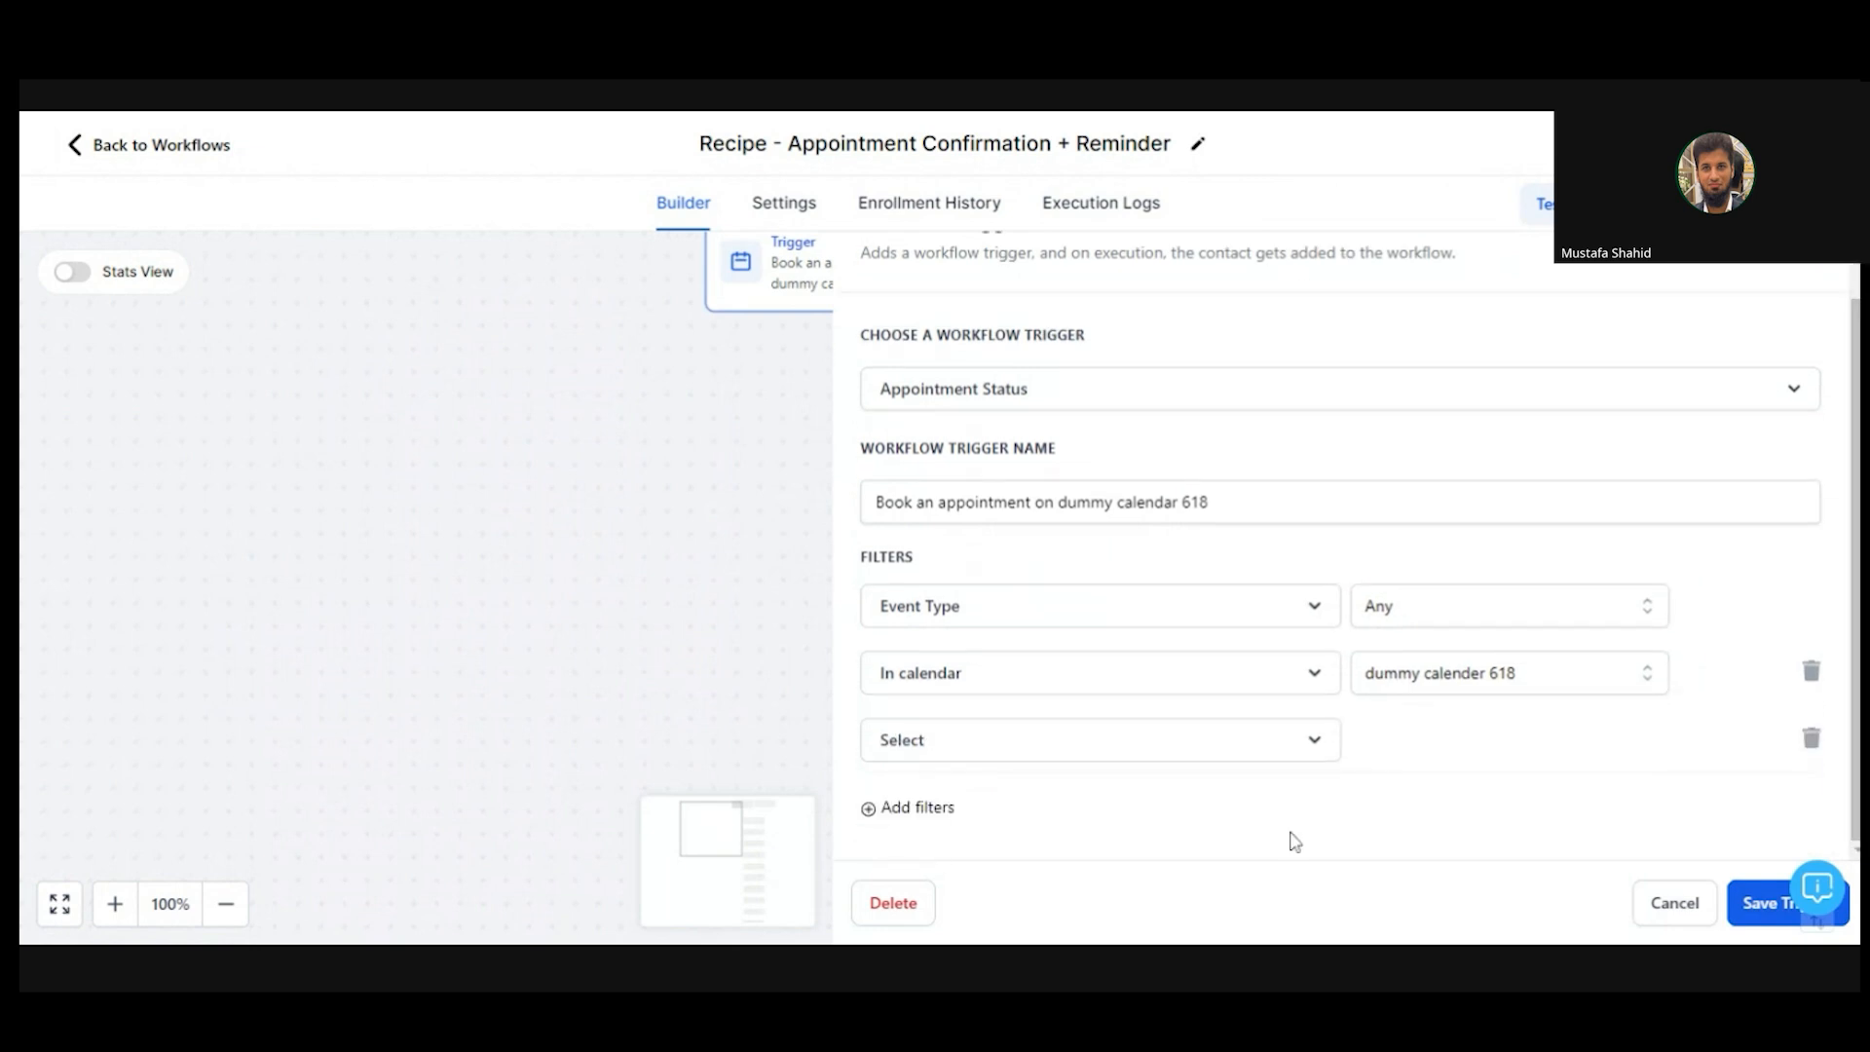
left_click(1115, 750)
scroll(1110, 751, "down", 3)
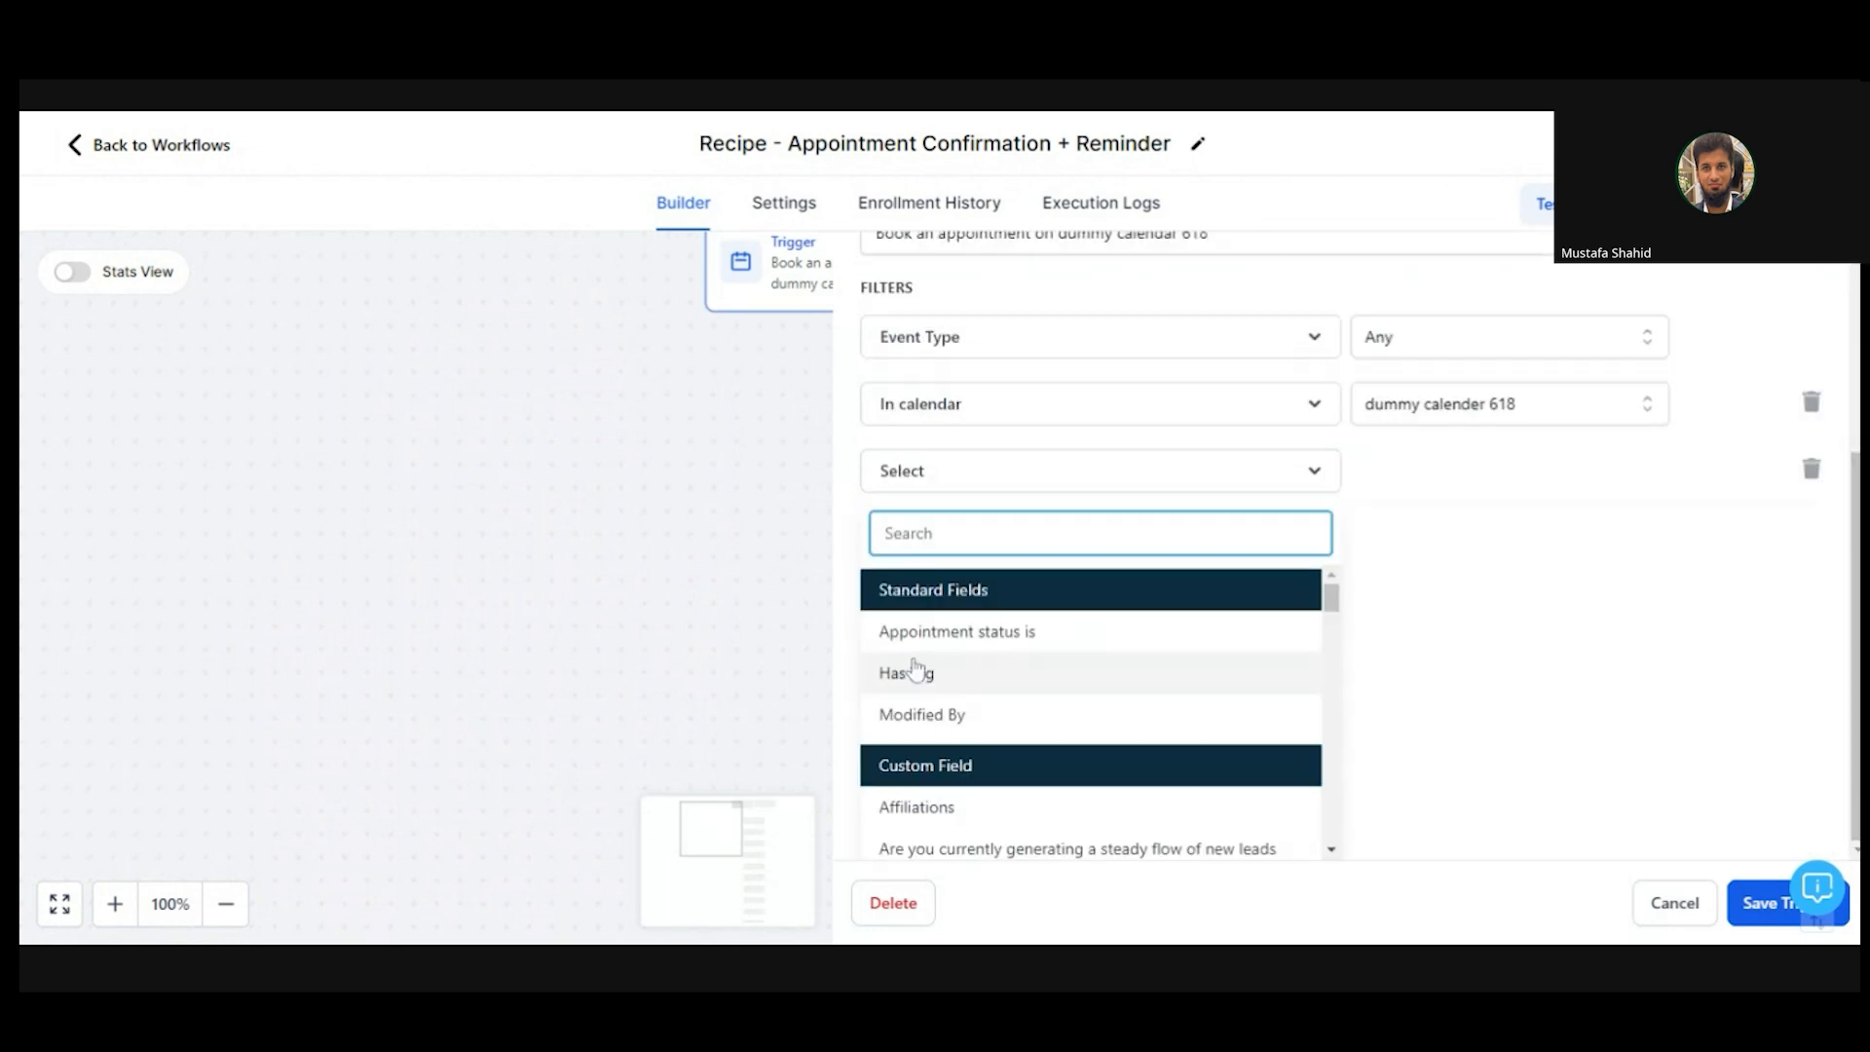
left_click(1070, 635)
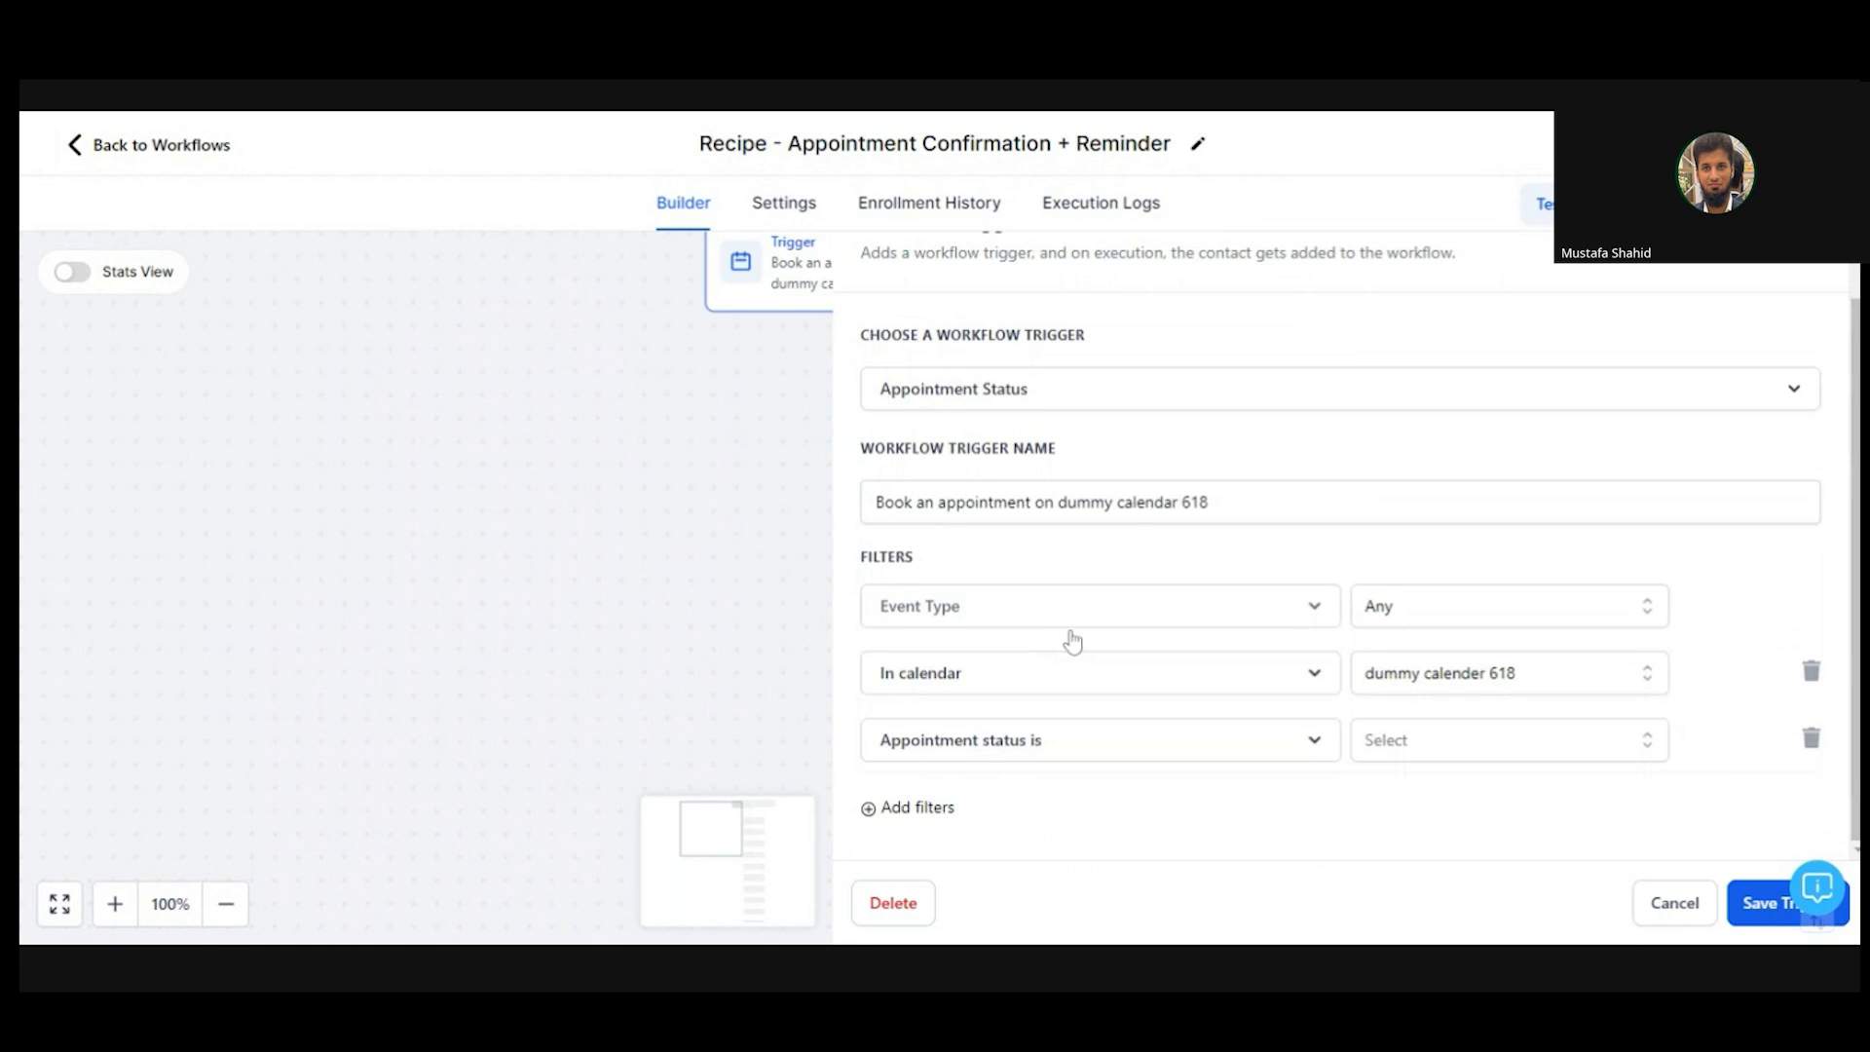
left_click(1431, 737)
scroll(1832, 619, "down", 3)
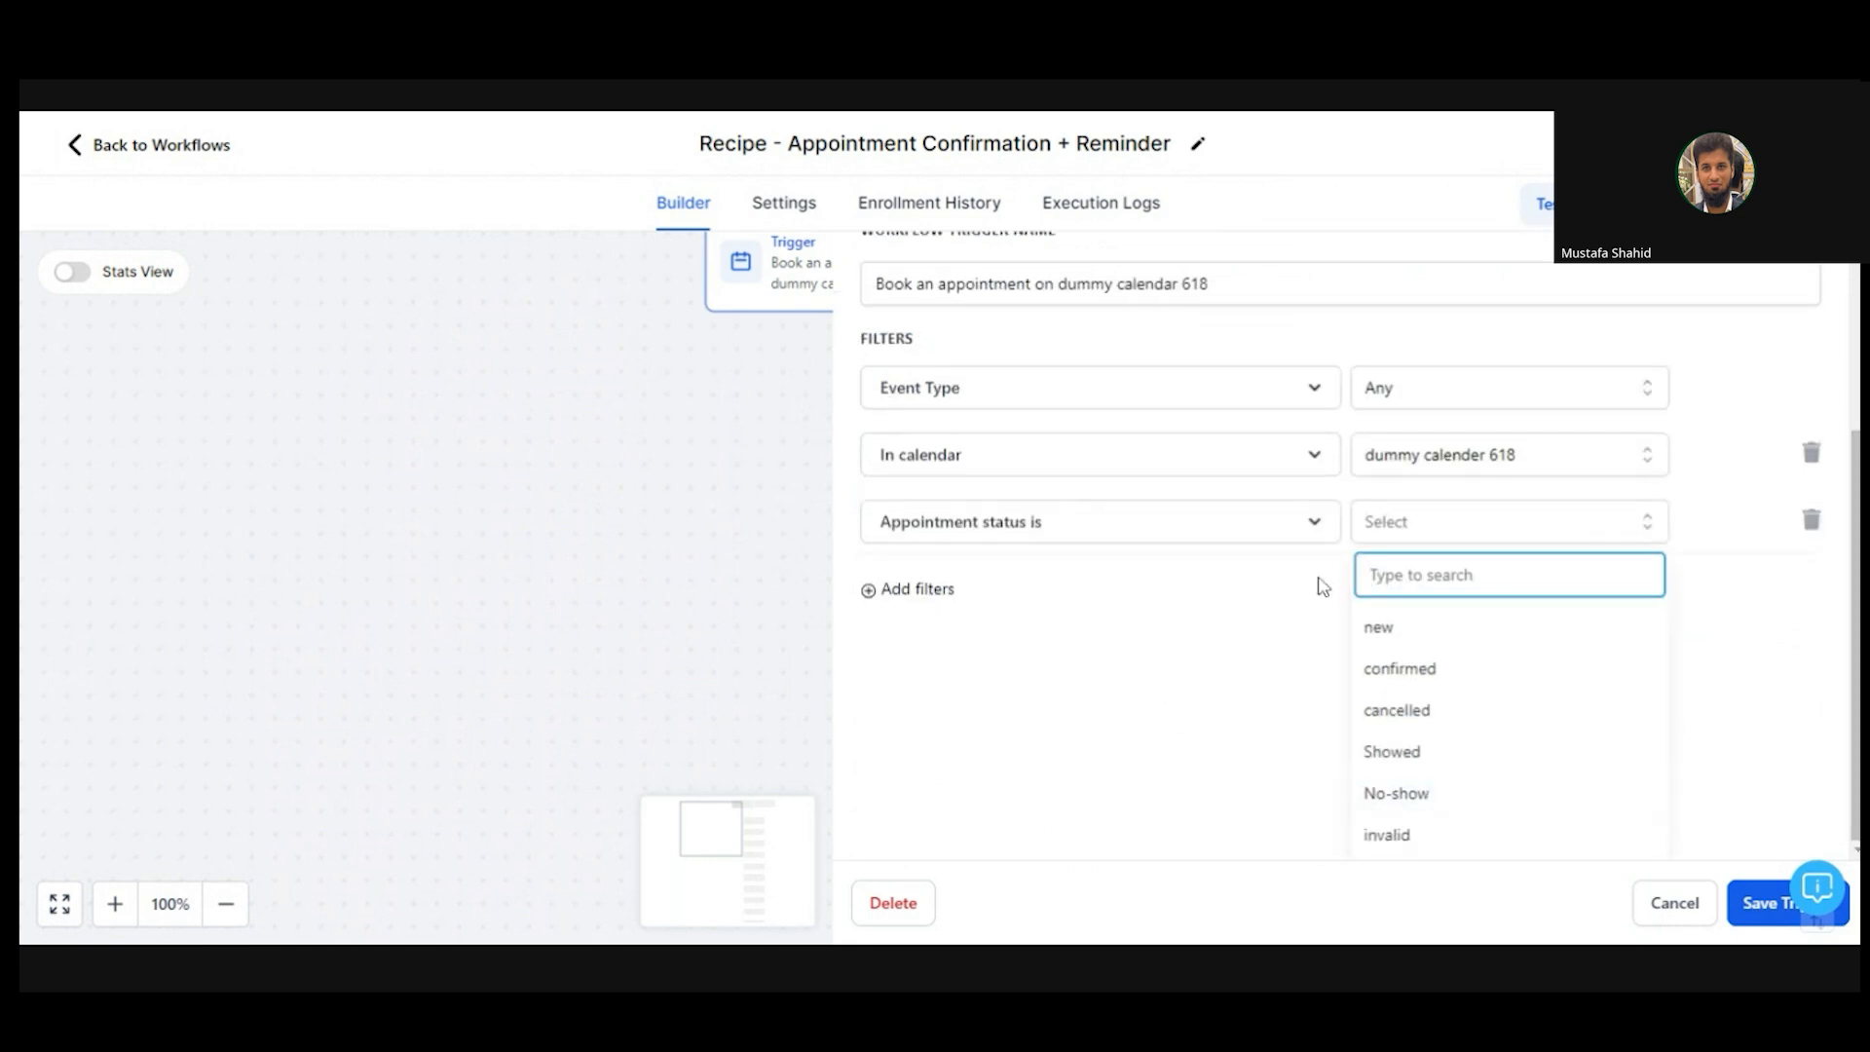
left_click(631, 119)
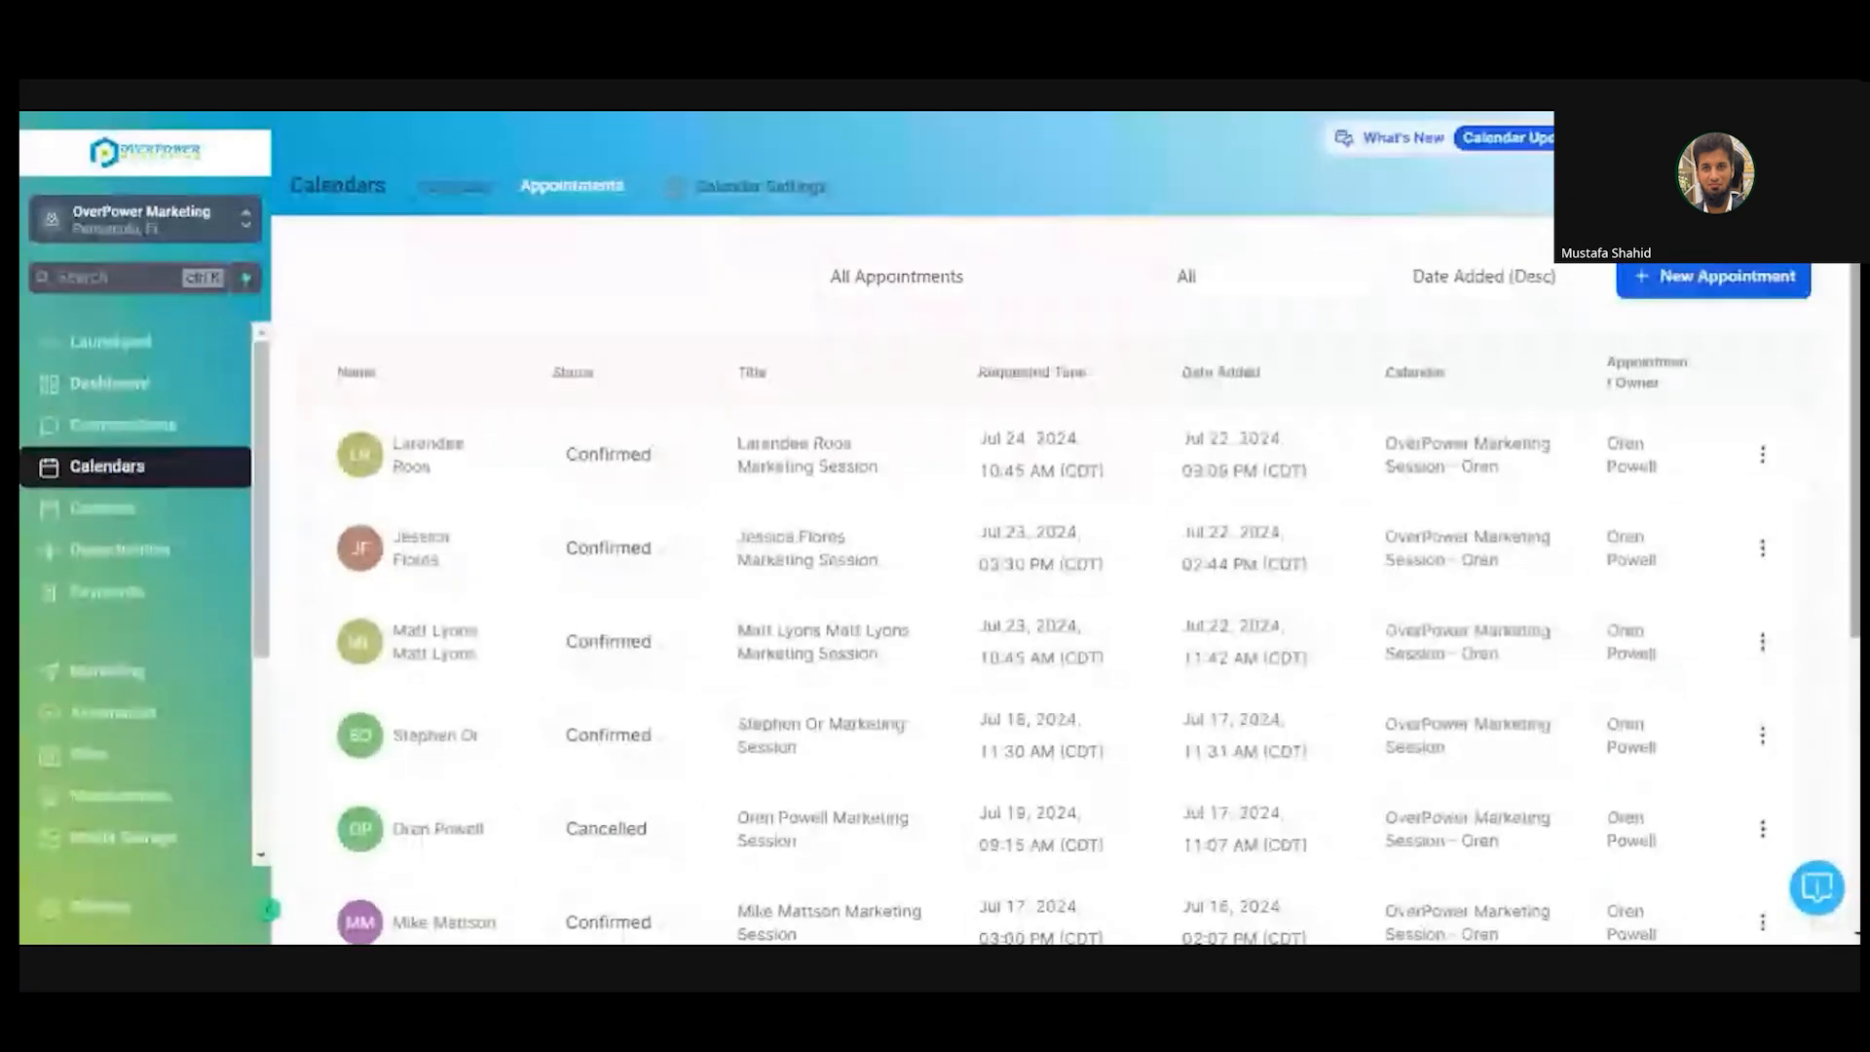
scroll(974, 584, "down", 3)
scroll(974, 585, "down", 1)
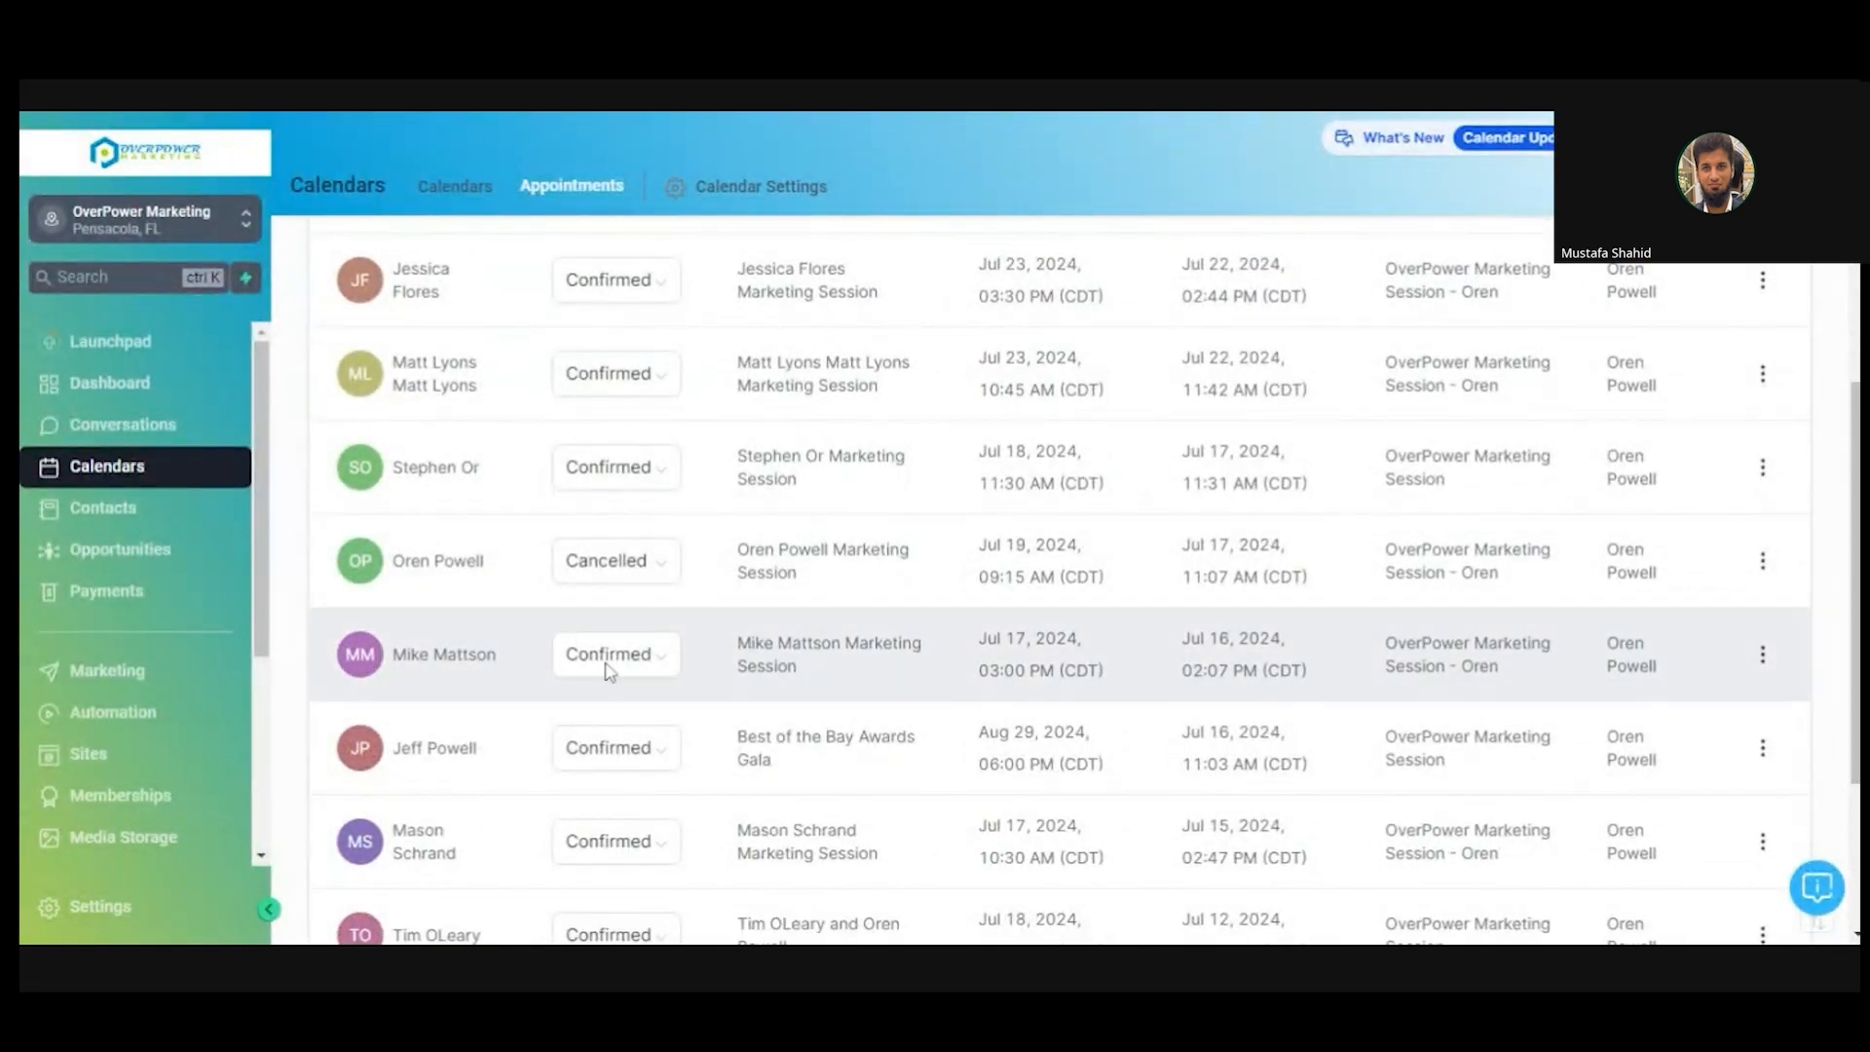
left_click(661, 766)
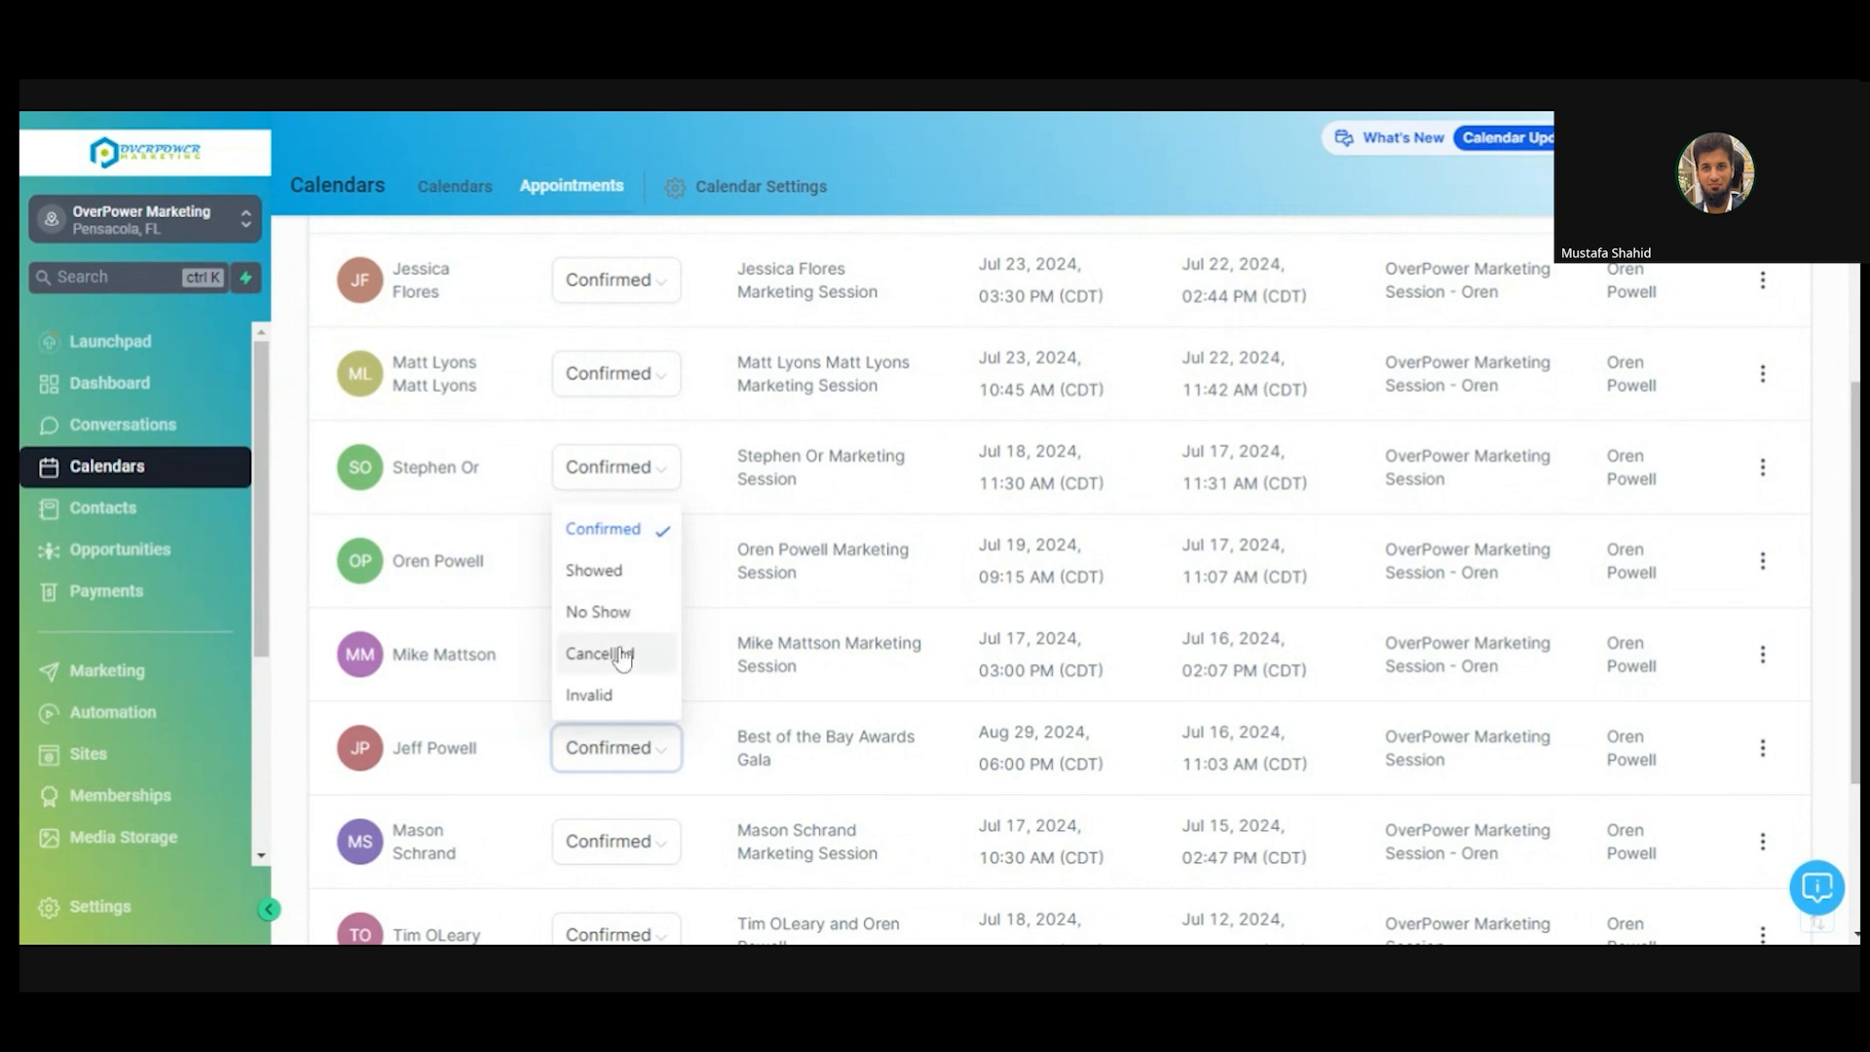
left_click(808, 109)
left_click(812, 112)
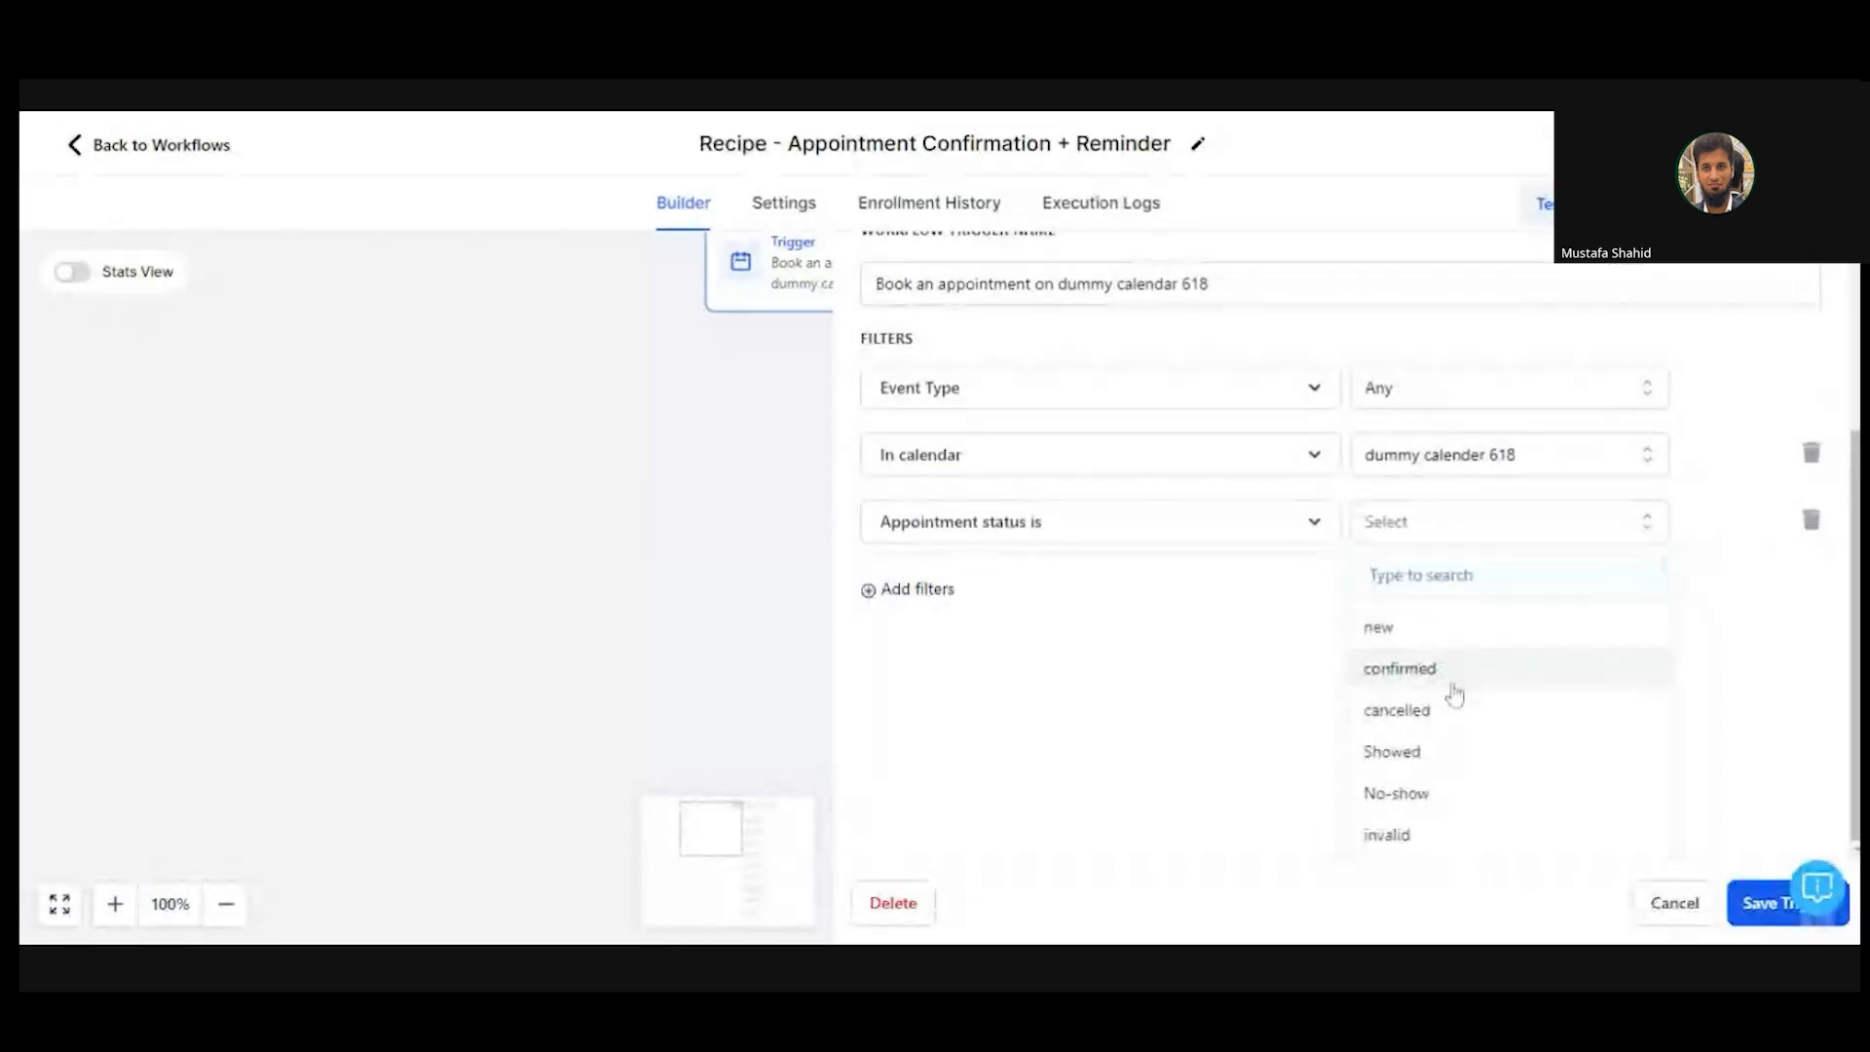
- Try Confirmed, No-show, Showed and cancelled in the 'Appointment status is' filter, then cancel without saving
left_click(1445, 666)
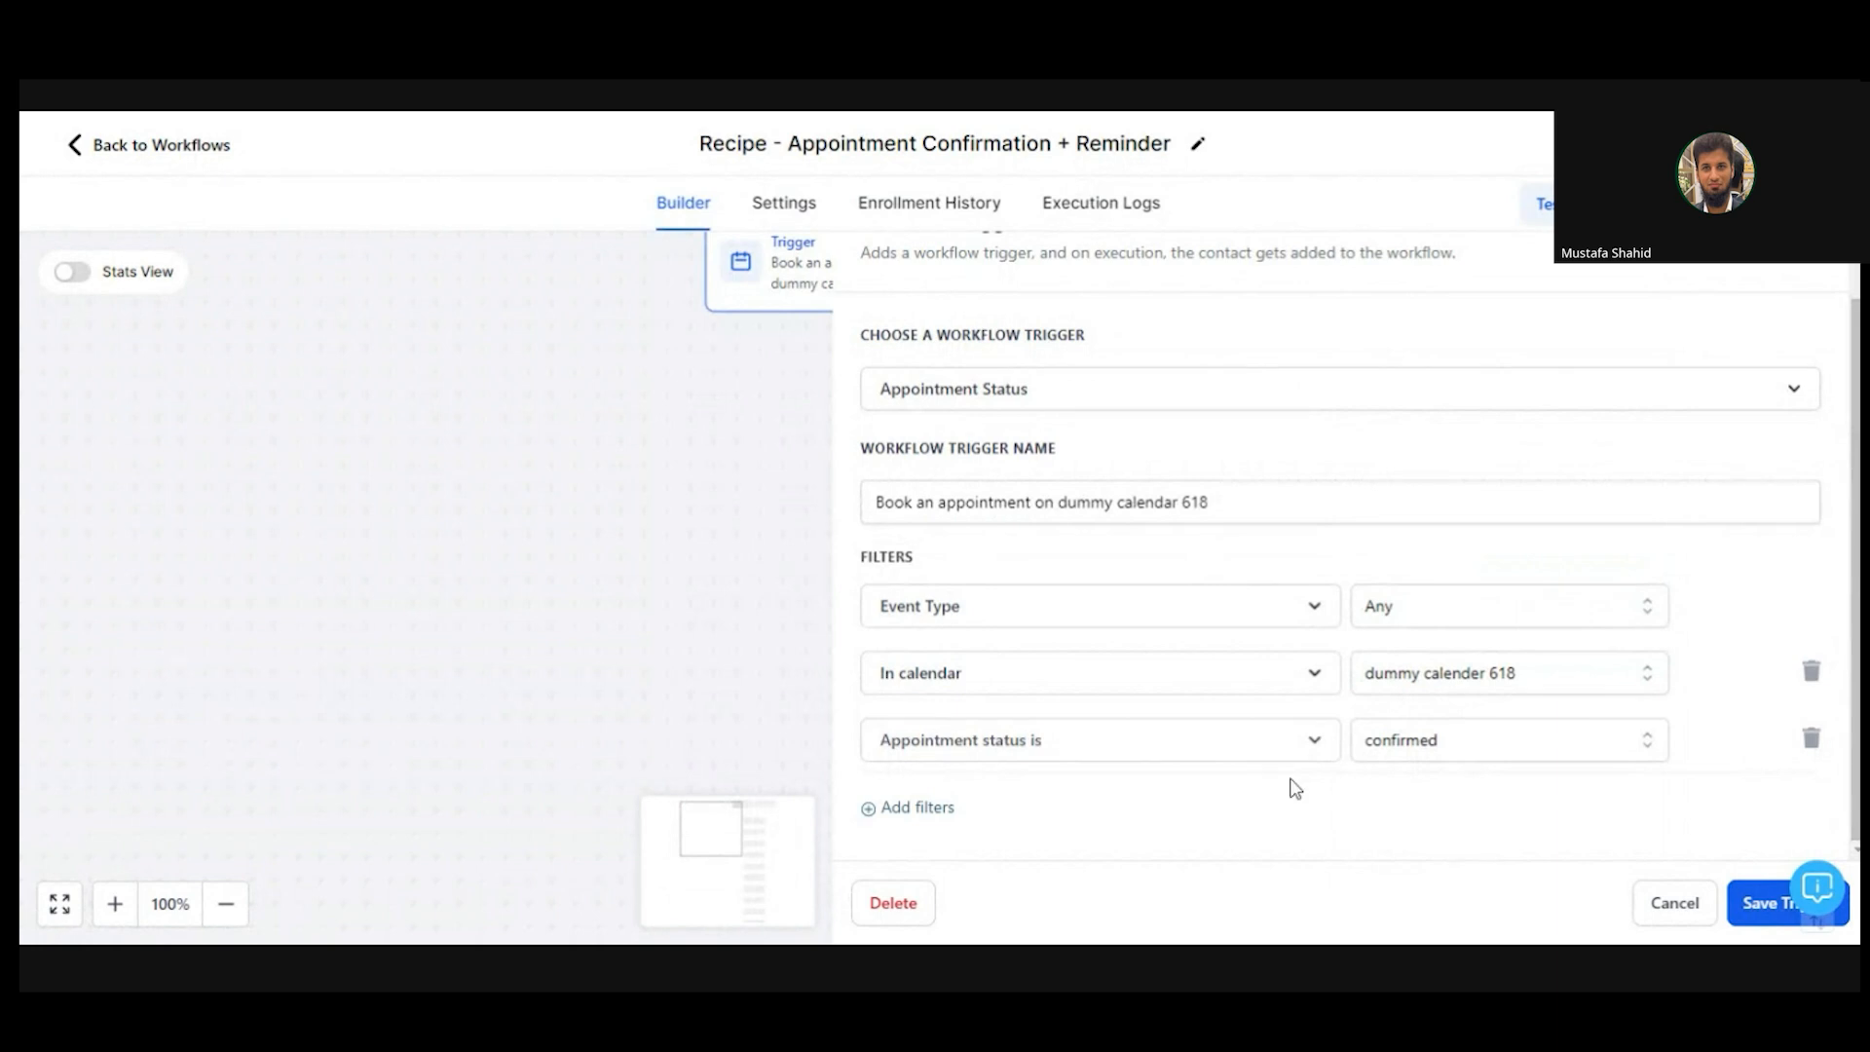
left_click(1489, 740)
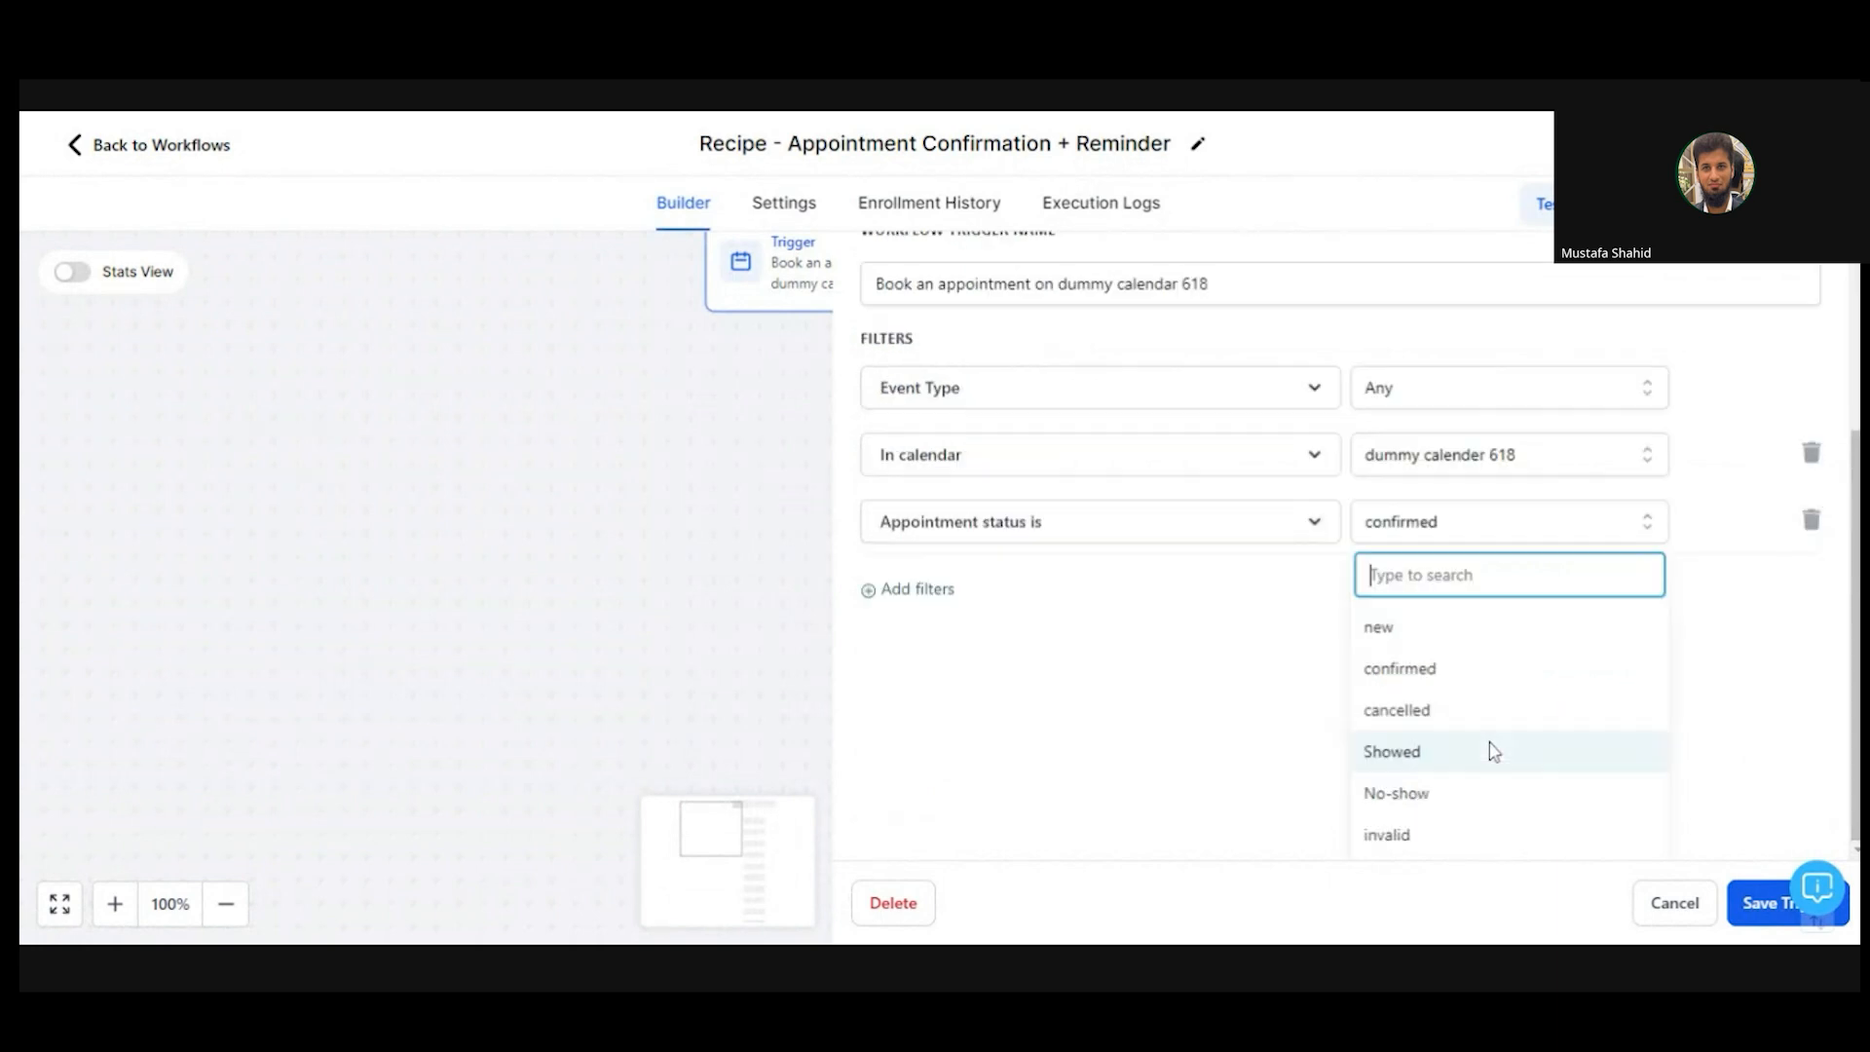
left_click(1478, 809)
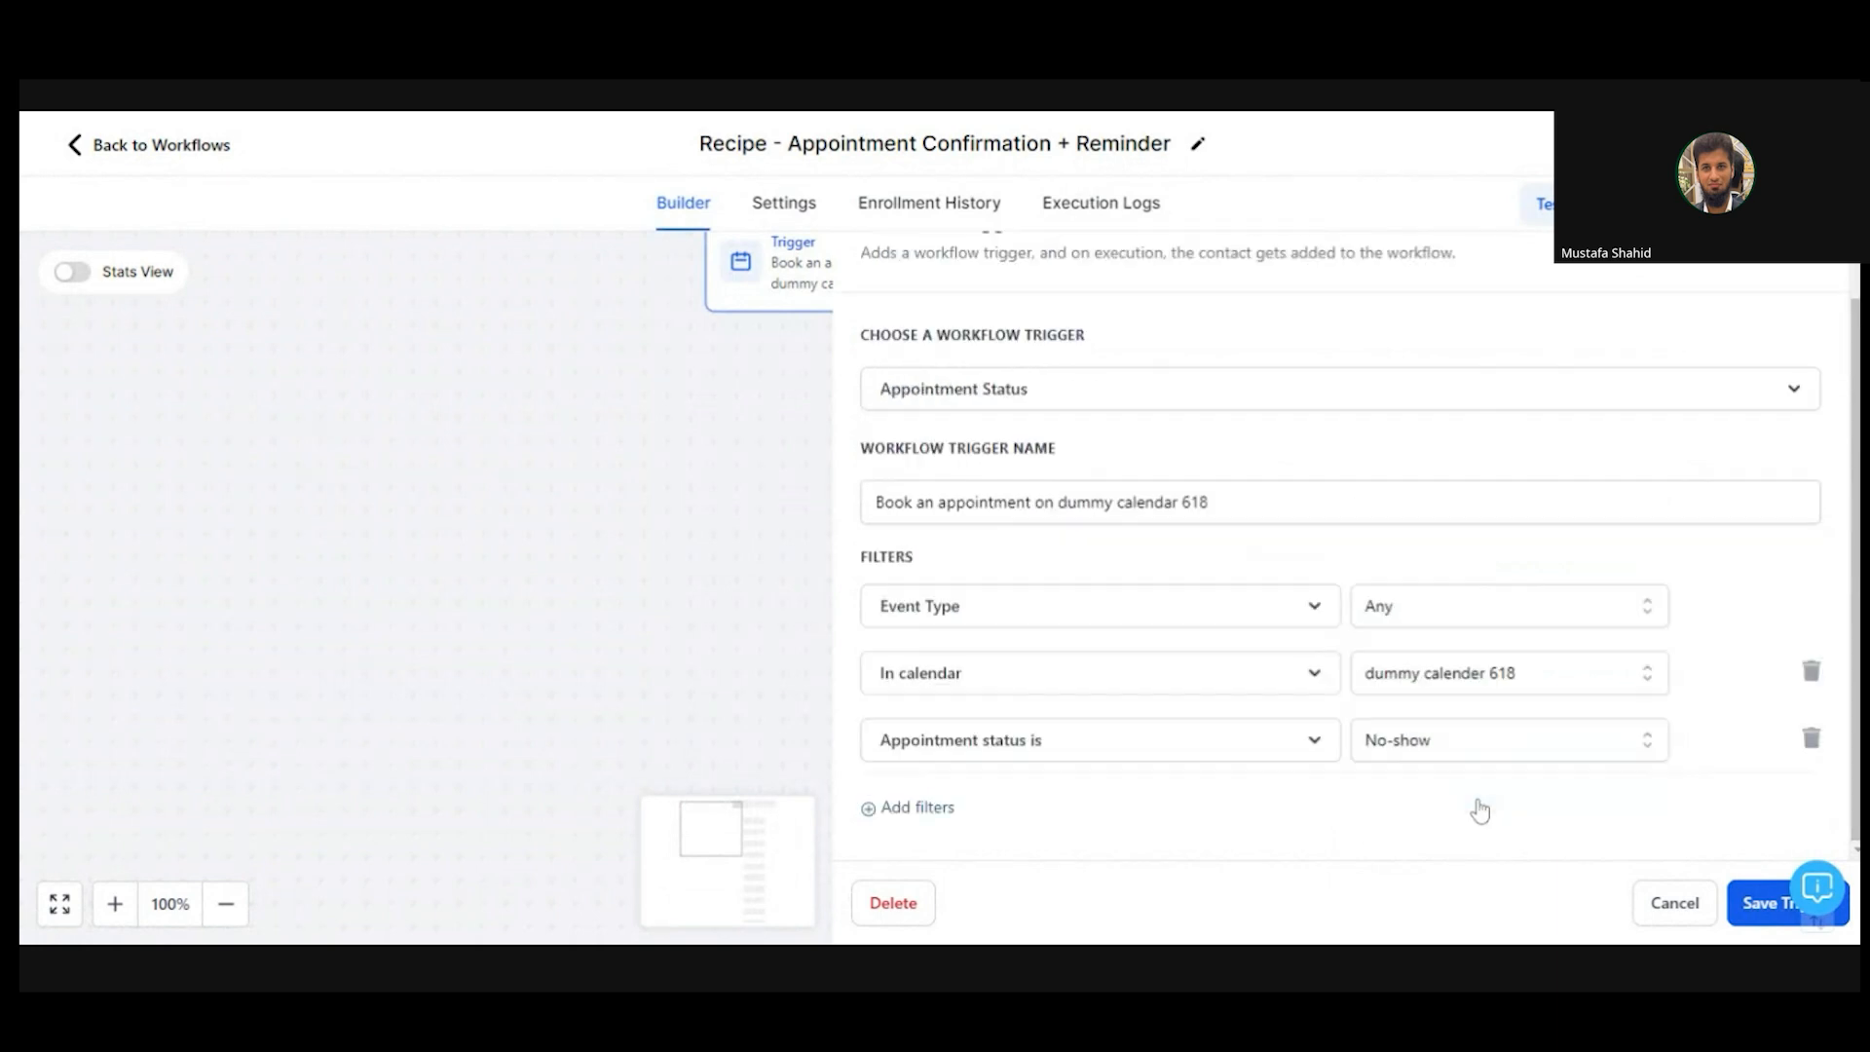
left_click(1482, 745)
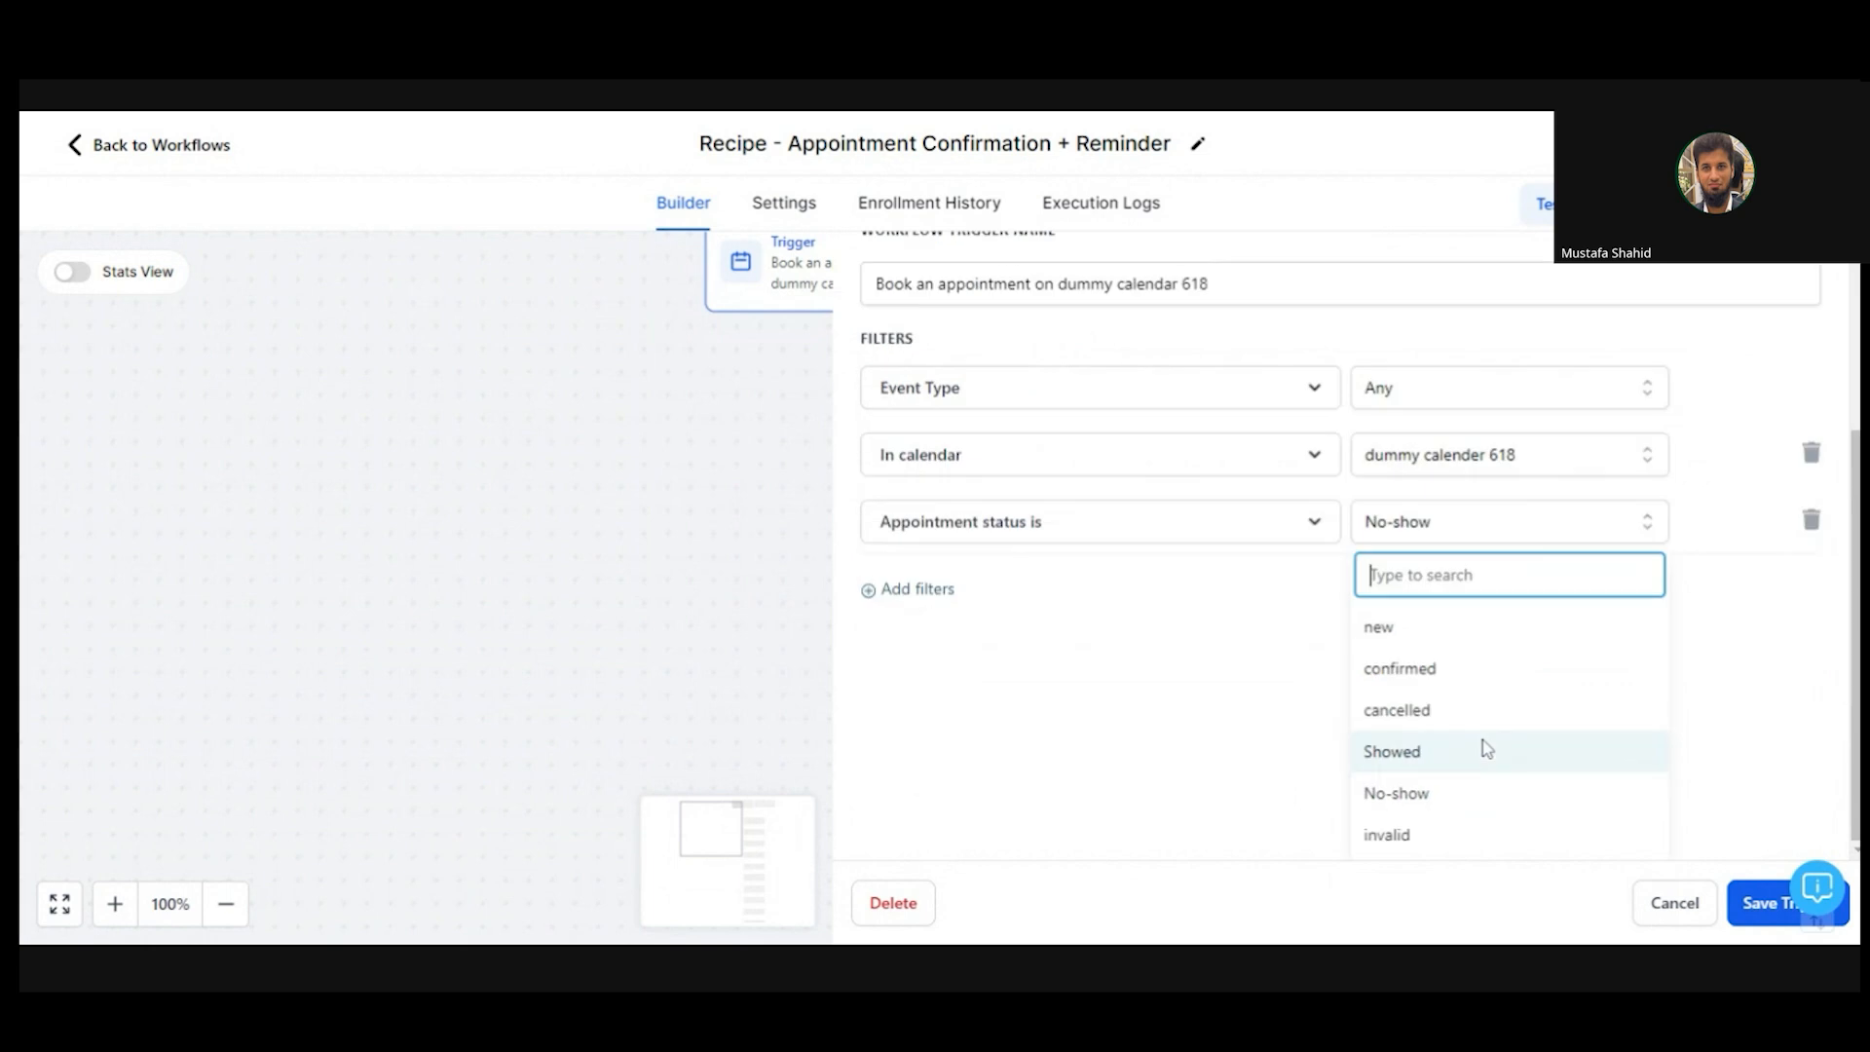
left_click(1482, 750)
left_click(1482, 756)
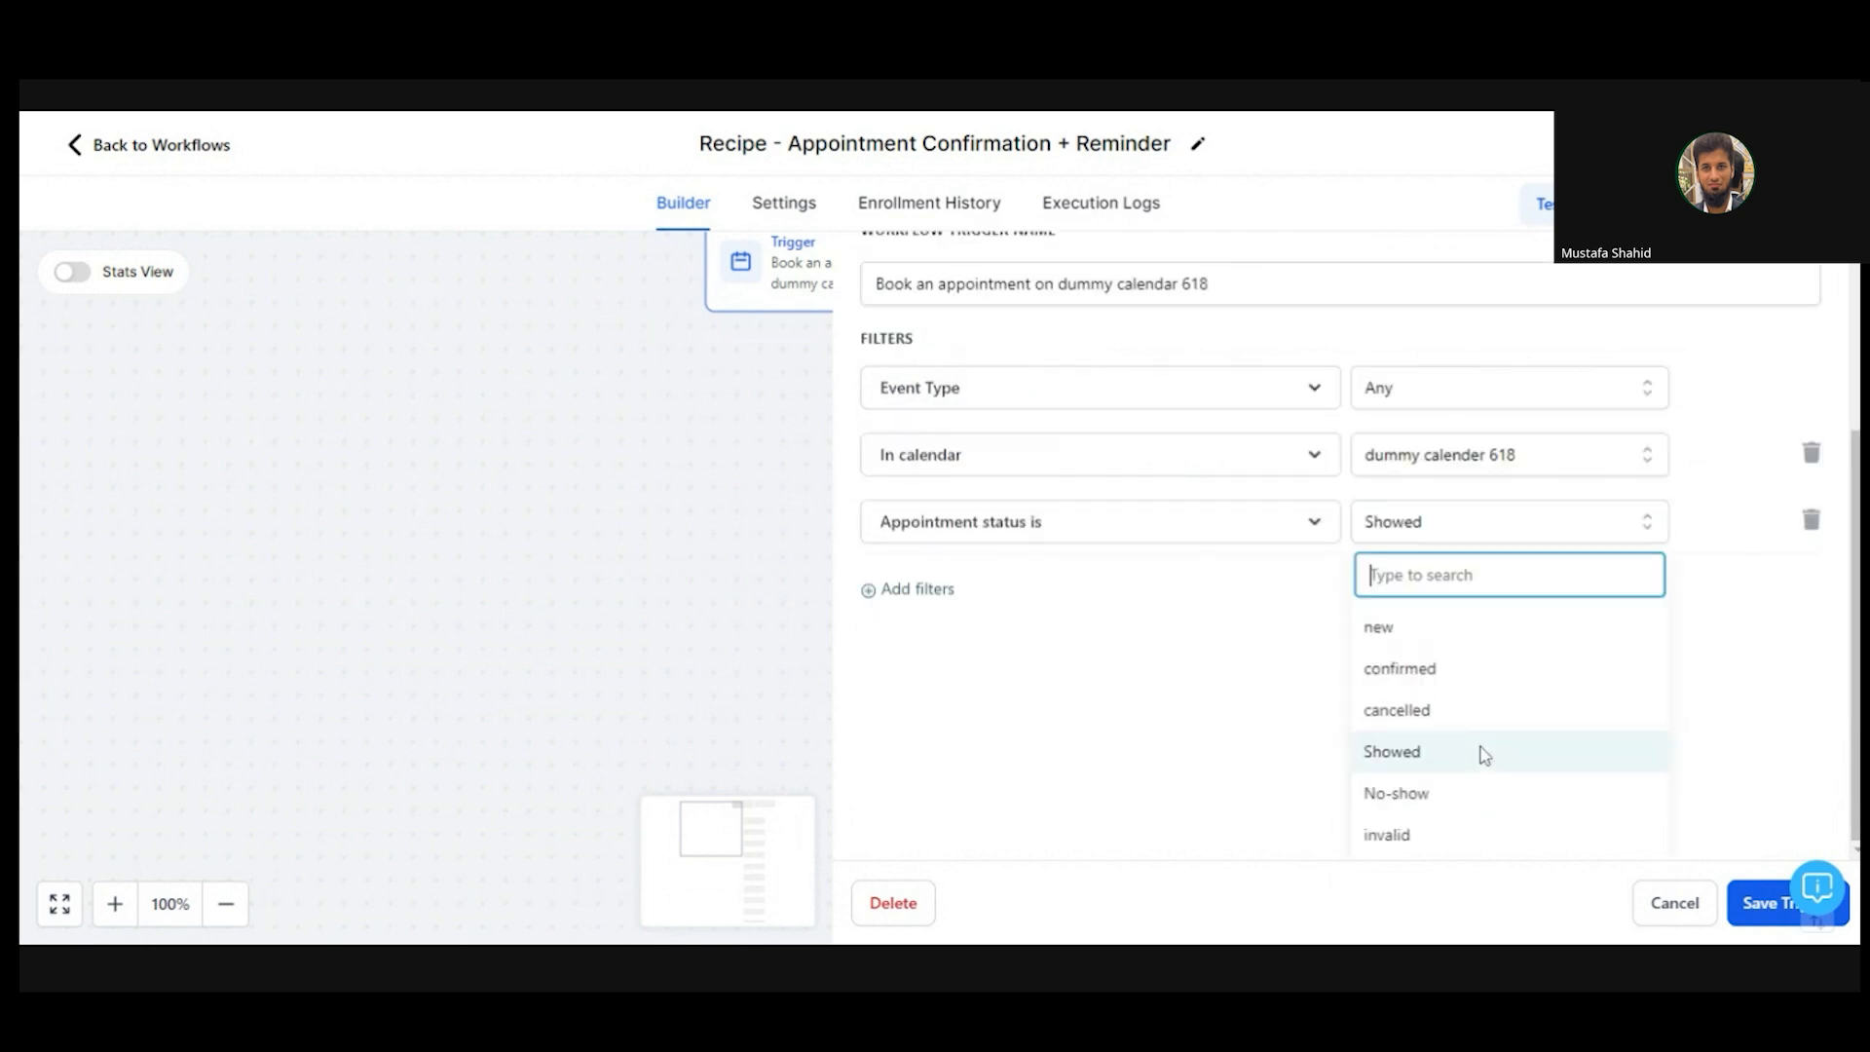
left_click(1441, 710)
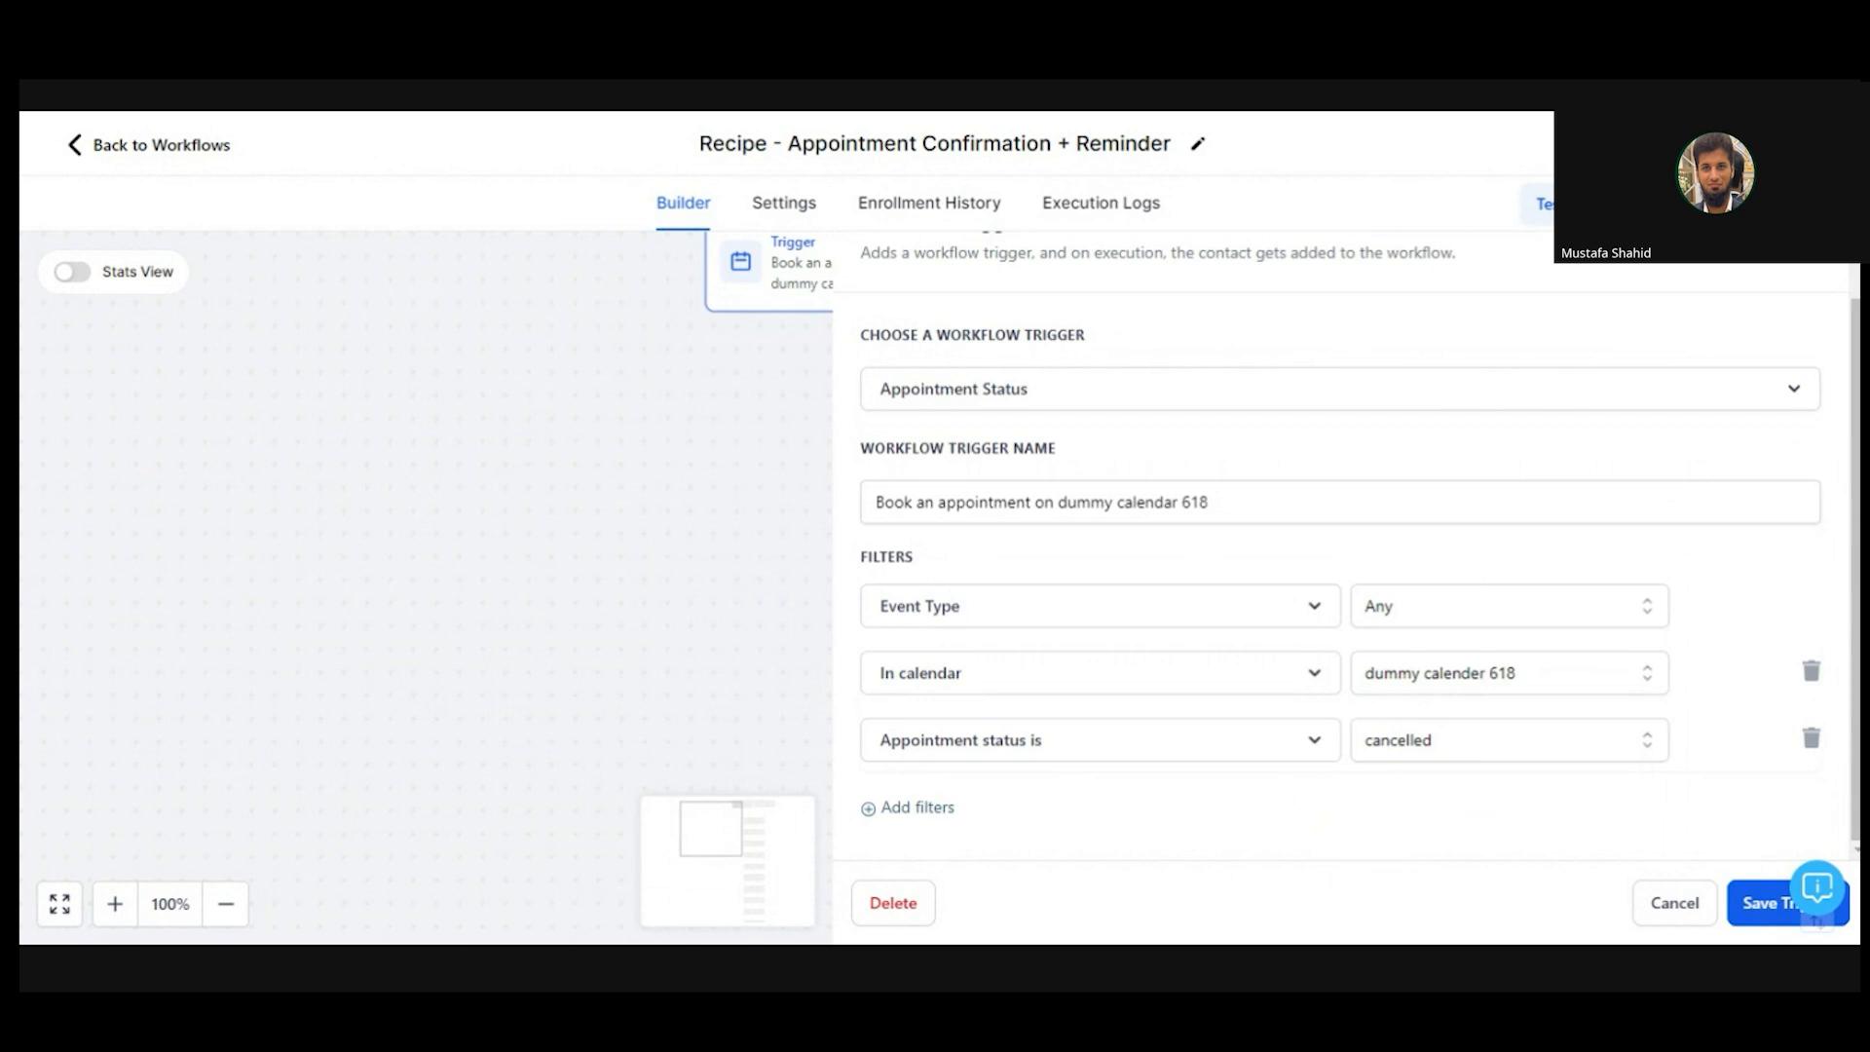
left_click(1690, 898)
scroll(1348, 593, "down", 7)
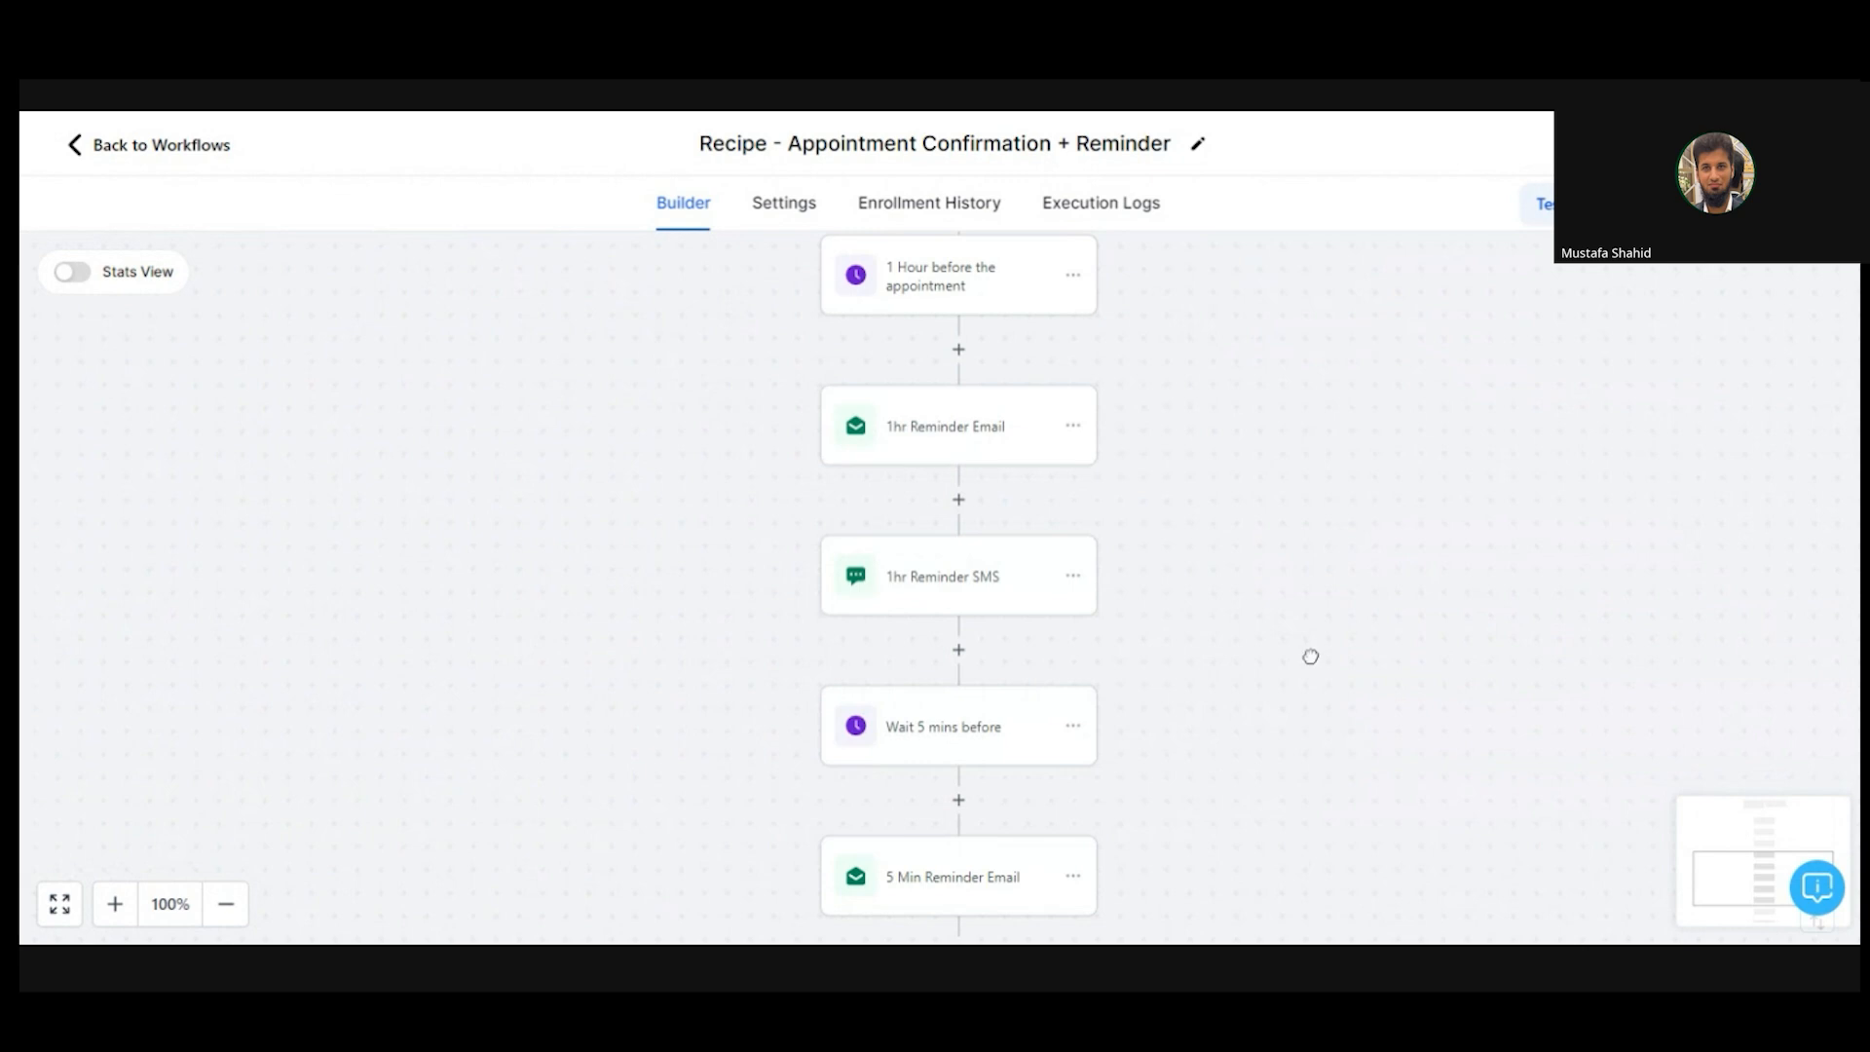
left_click_drag(1306, 656, 1302, 292)
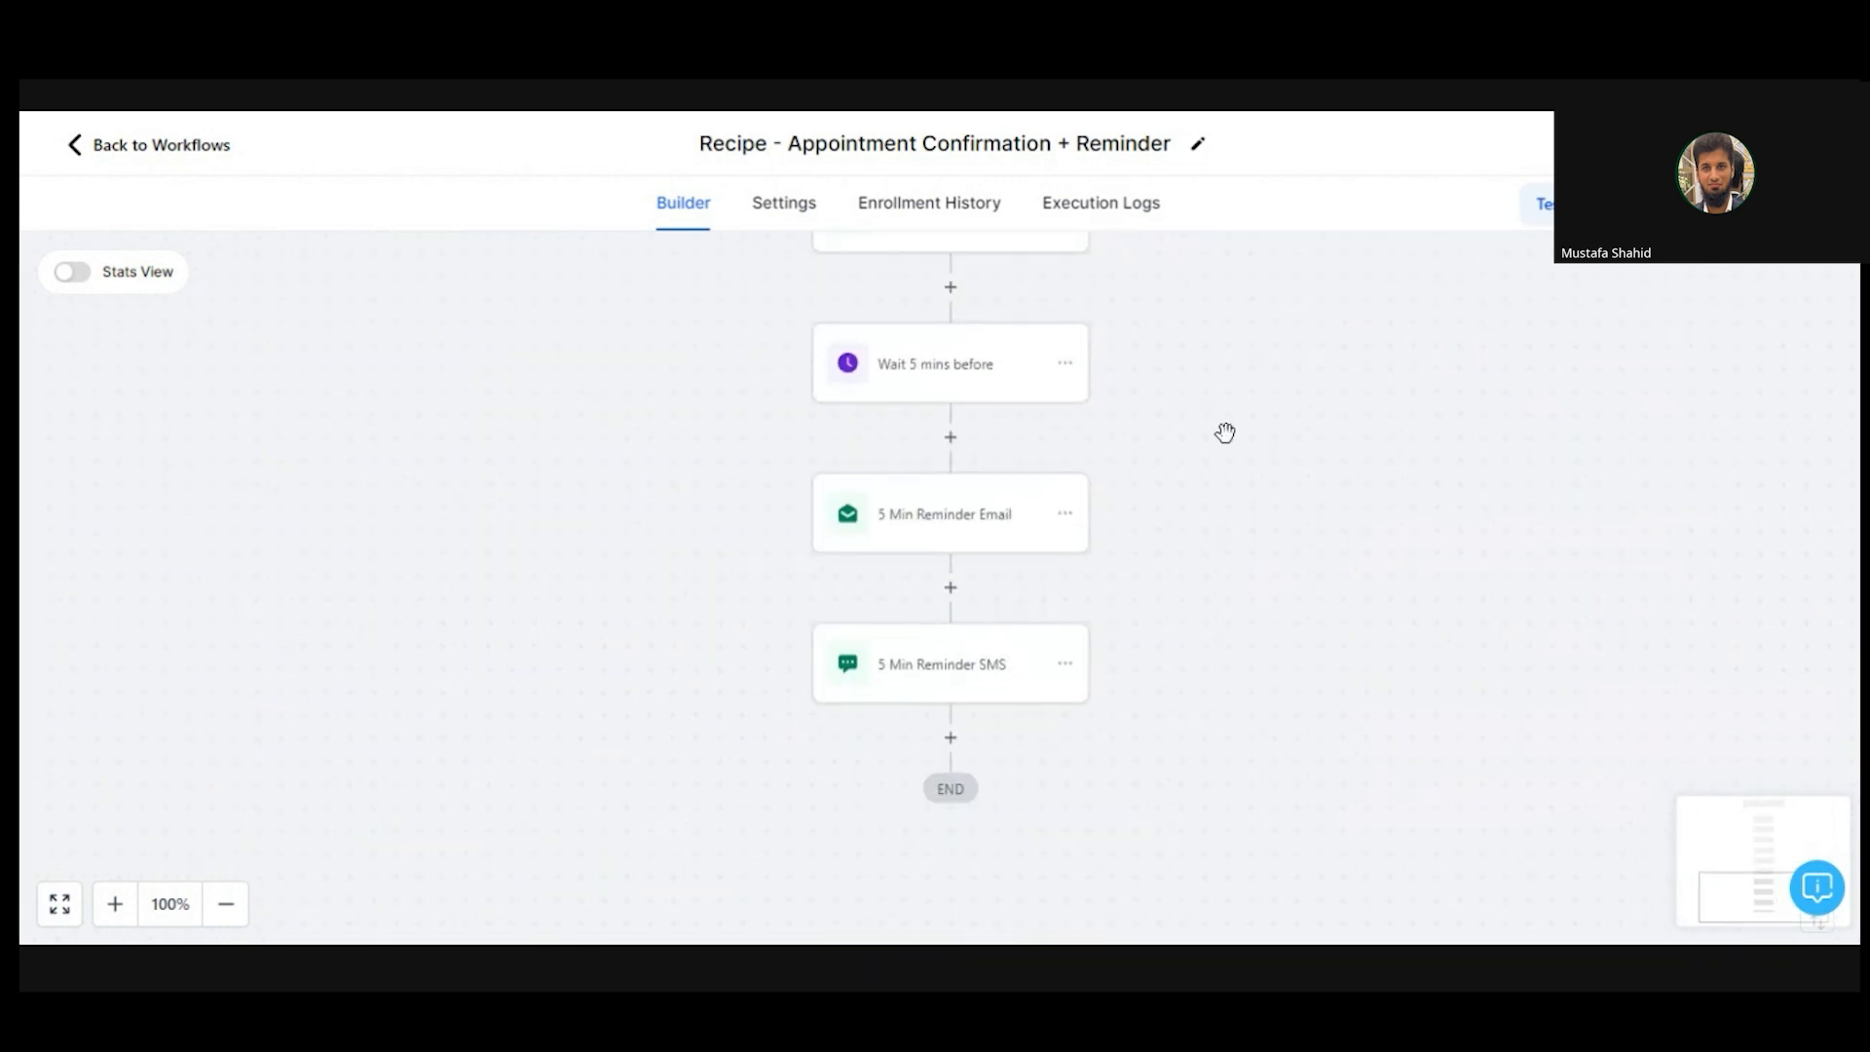
left_click_drag(1219, 349, 1199, 562)
left_click_drag(1182, 409, 1207, 785)
left_click_drag(1204, 511, 1215, 808)
left_click_drag(1215, 459, 1220, 714)
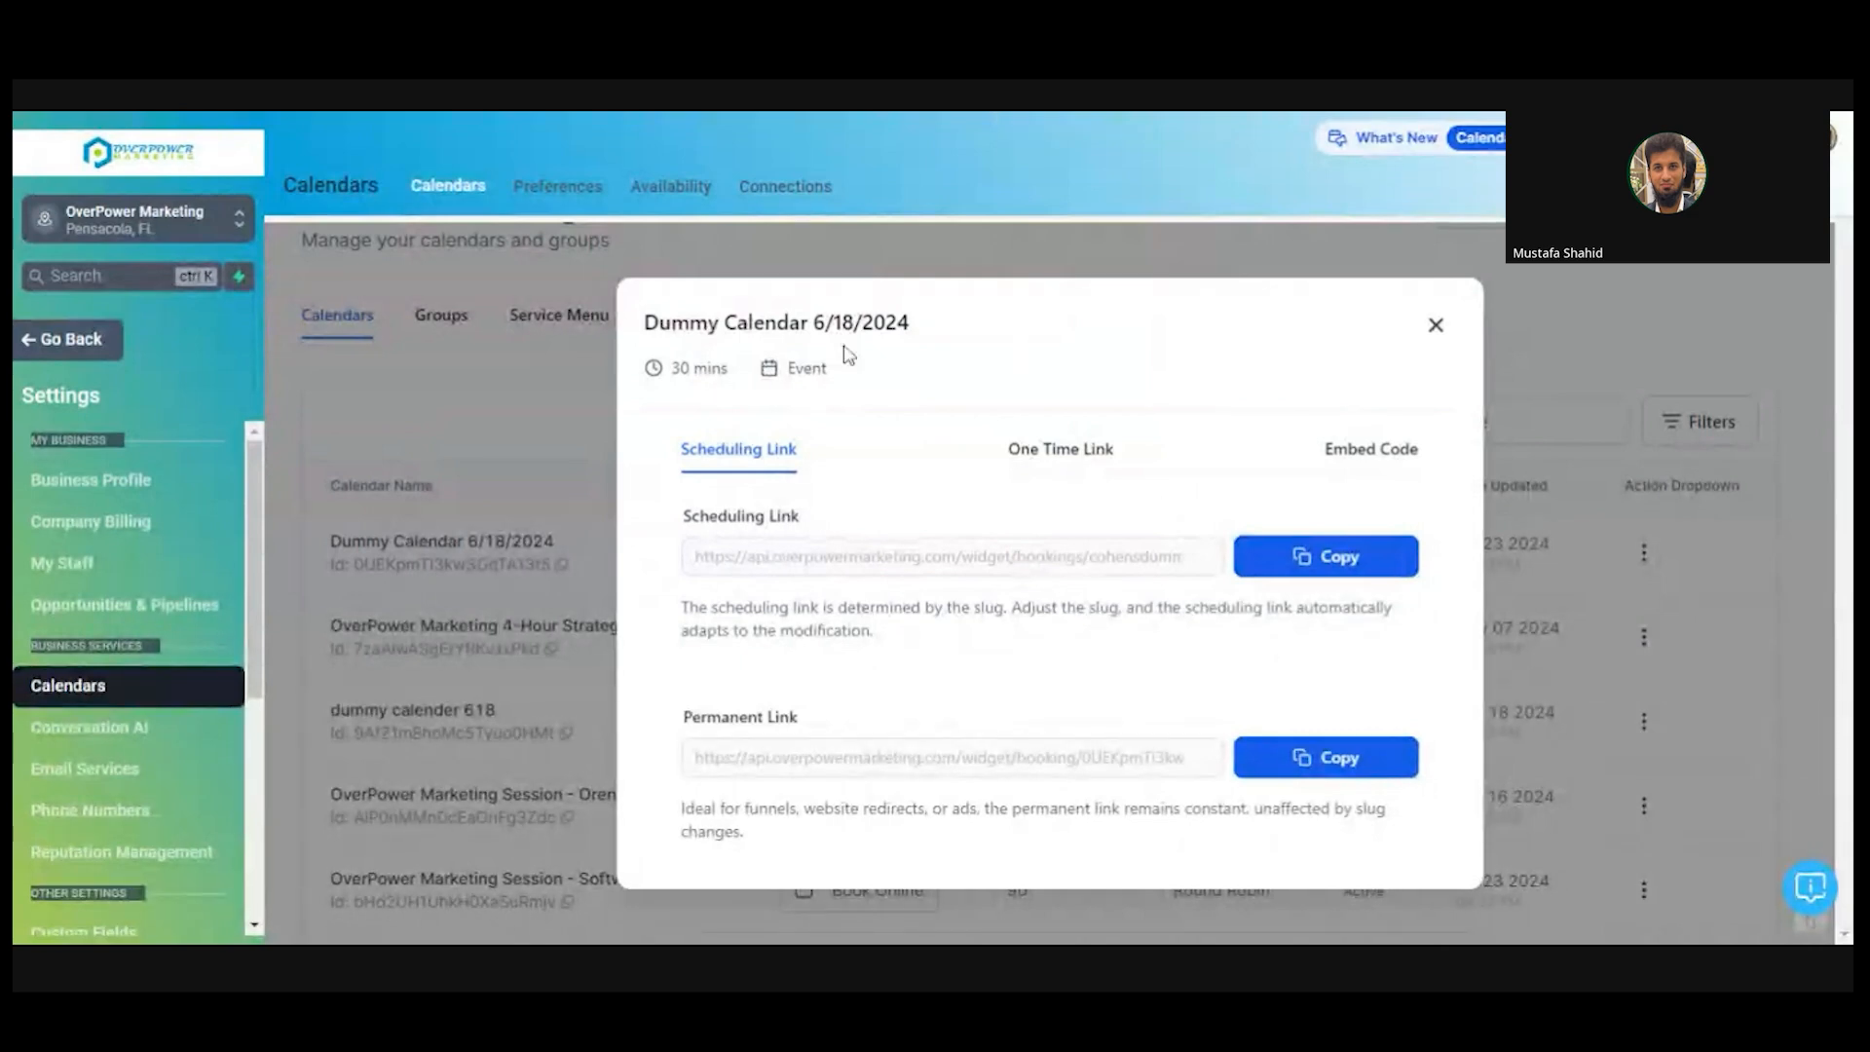
- Close the link dialog and filter the week calendar to Dummy Calendar 6/18/2024
left_click(1436, 324)
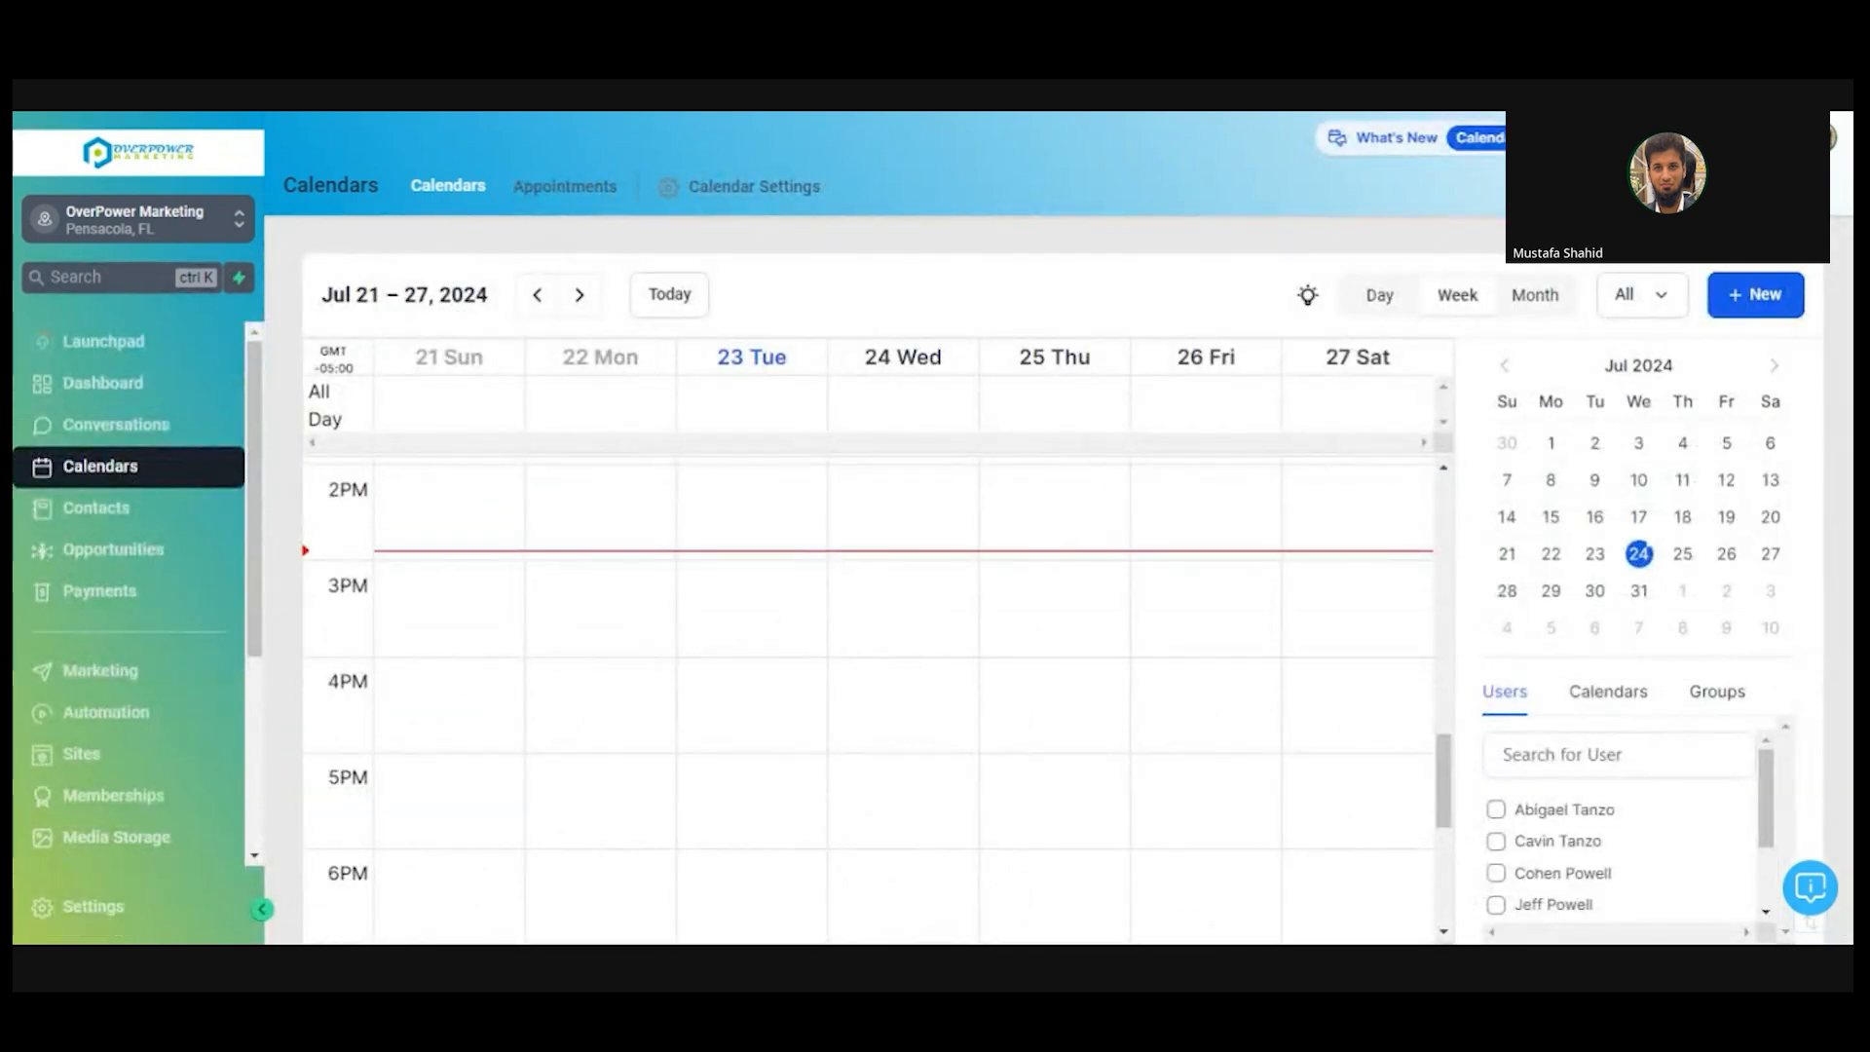
left_click(1627, 696)
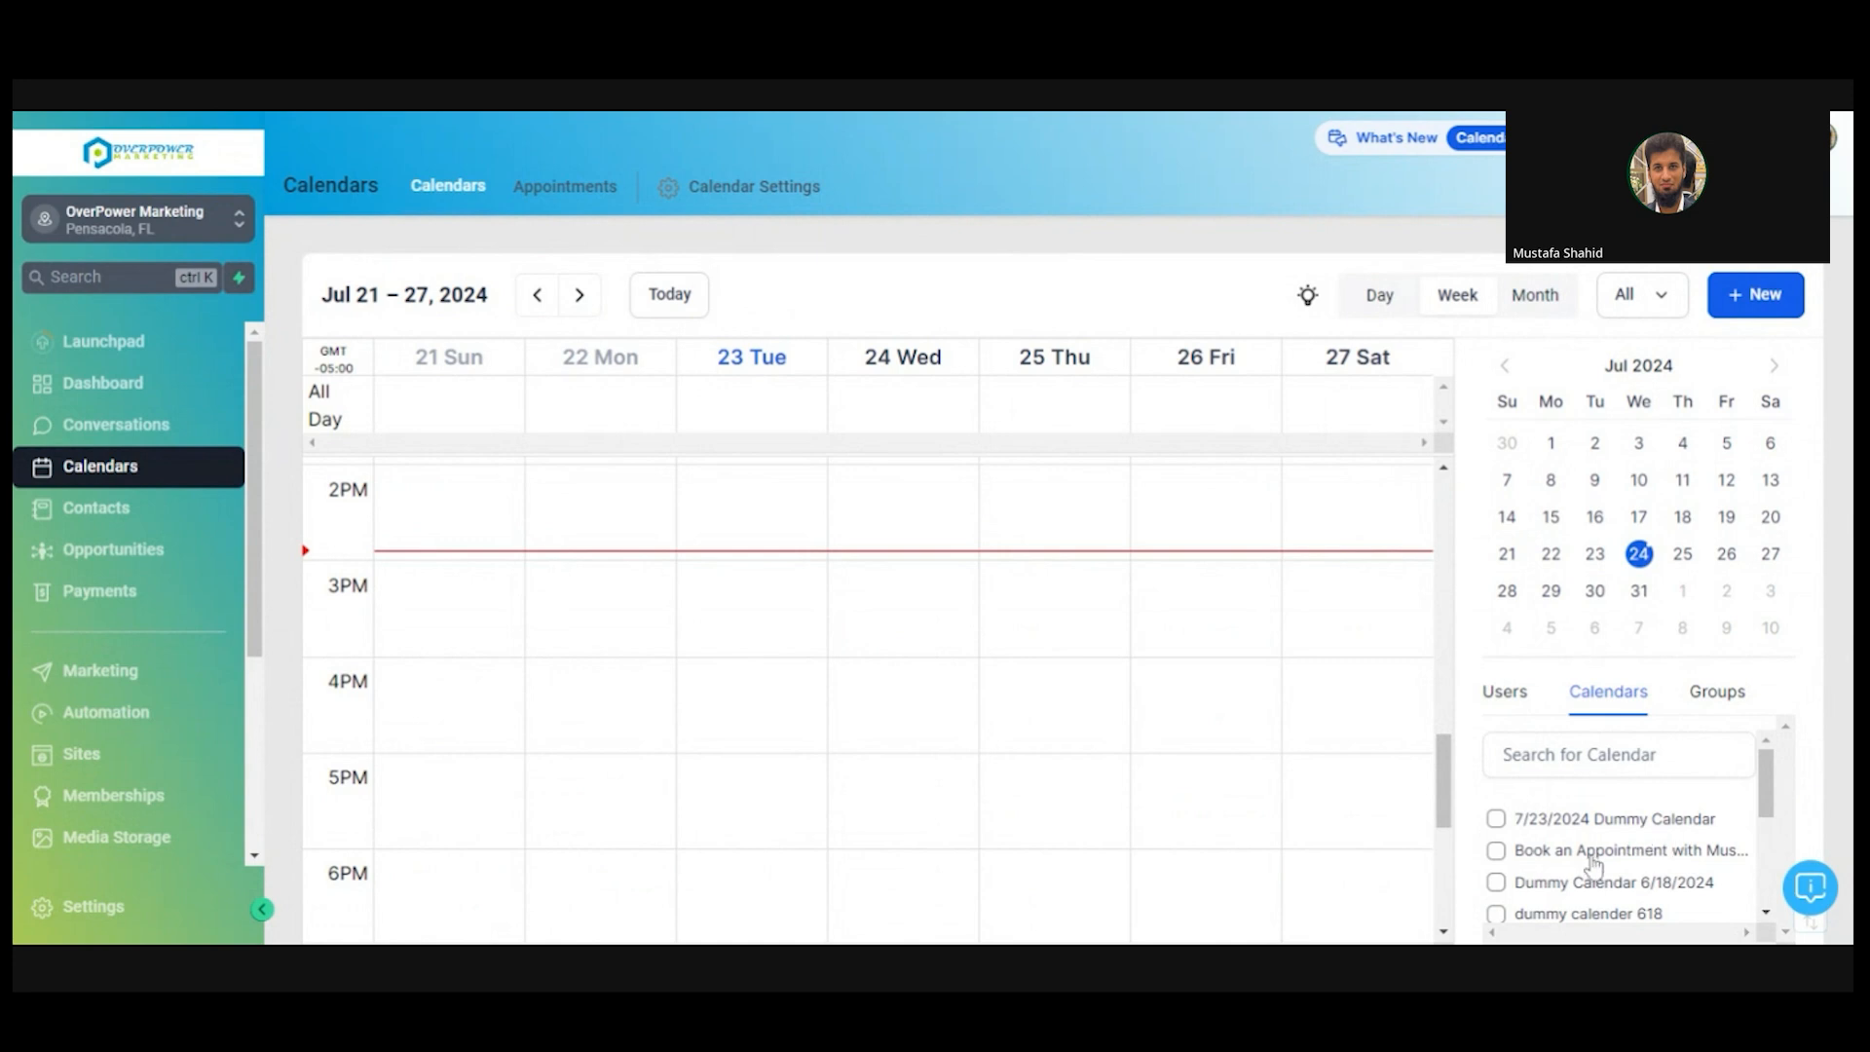
left_click(1653, 885)
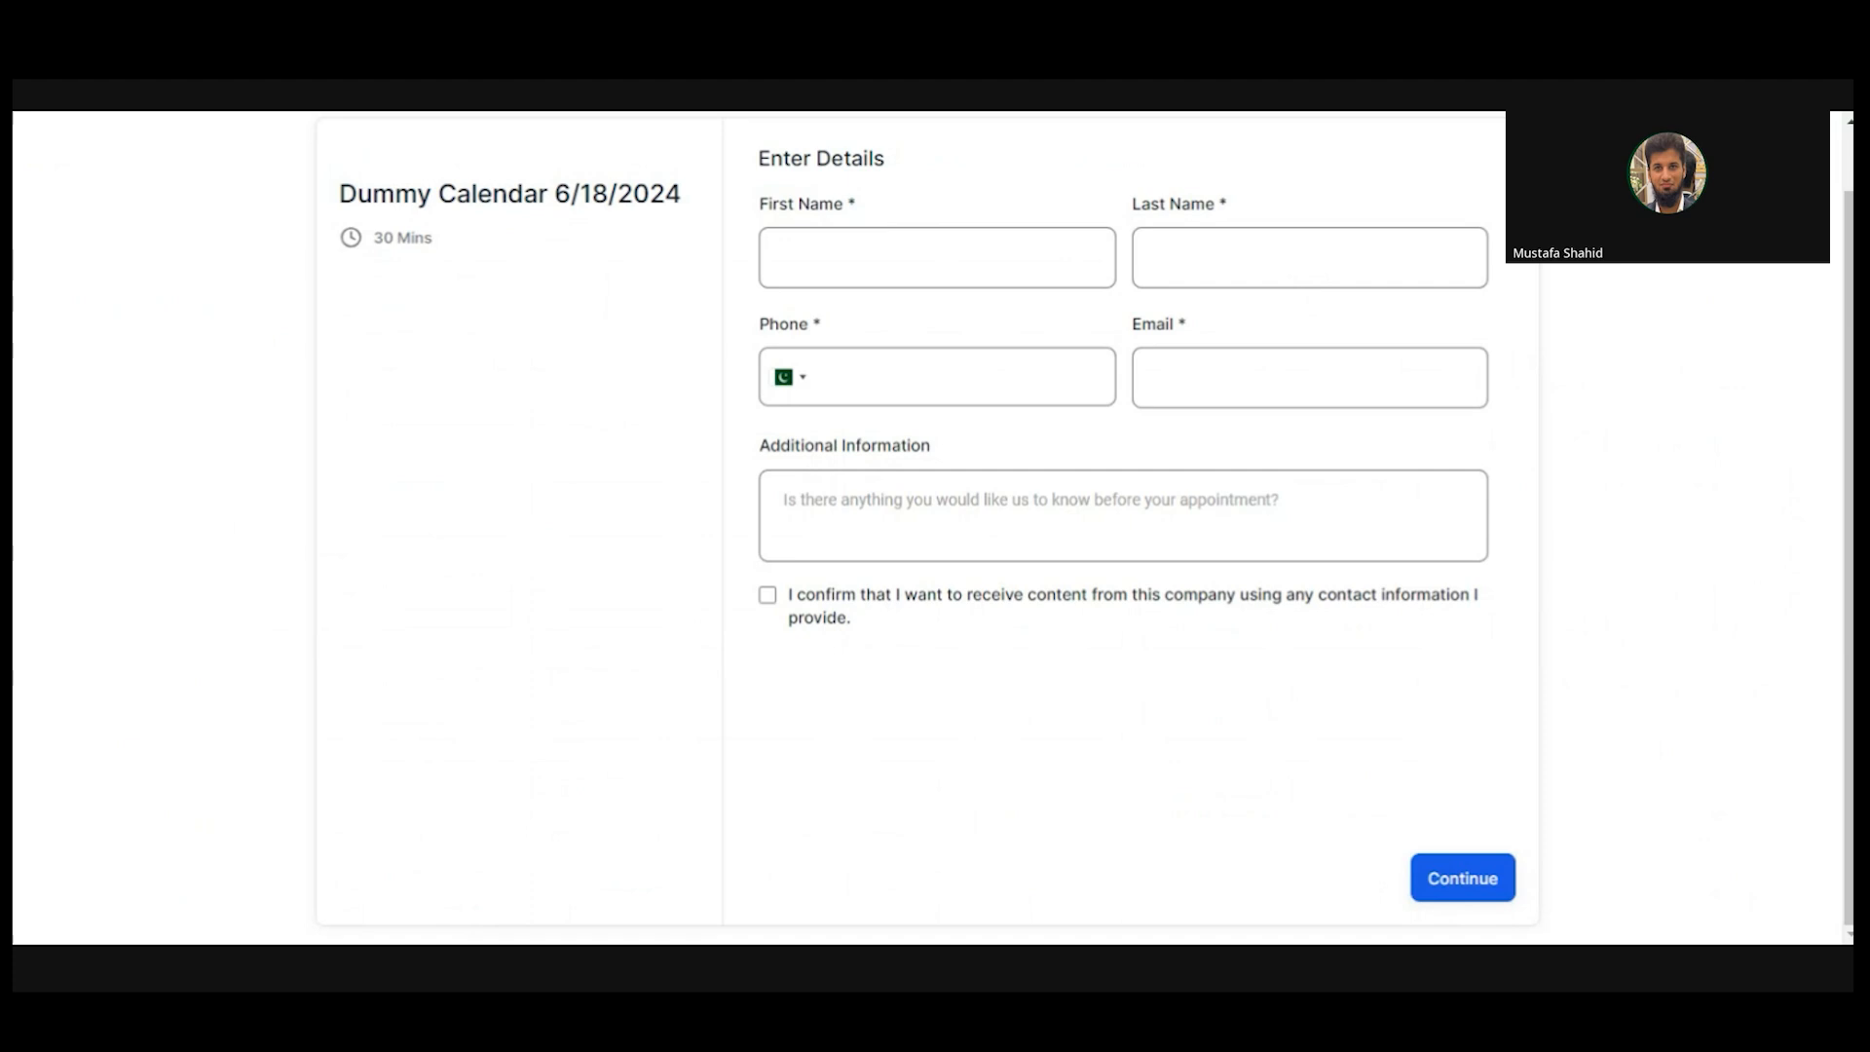
- Open the Dummy Calendar 6/18/2024 booking form and enter the test contact's first and last name
left_click(915, 243)
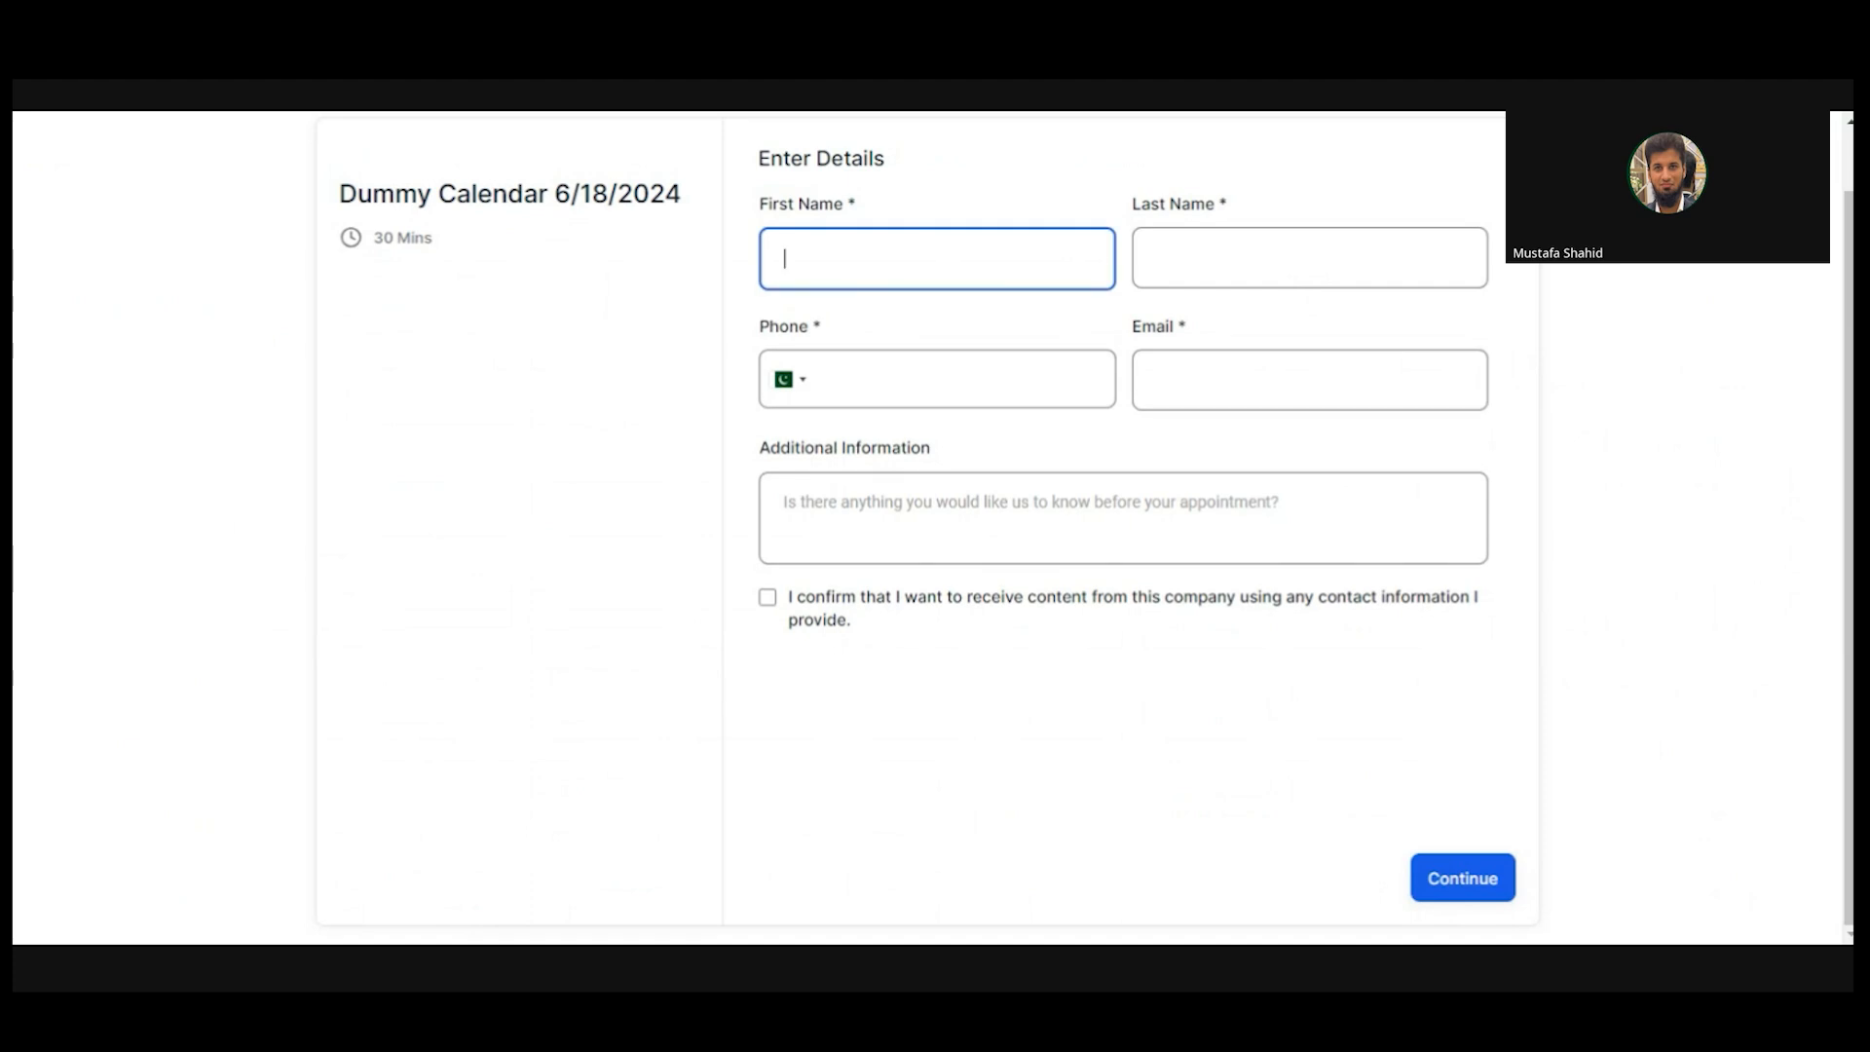
type("Mufasa")
key("Tab")
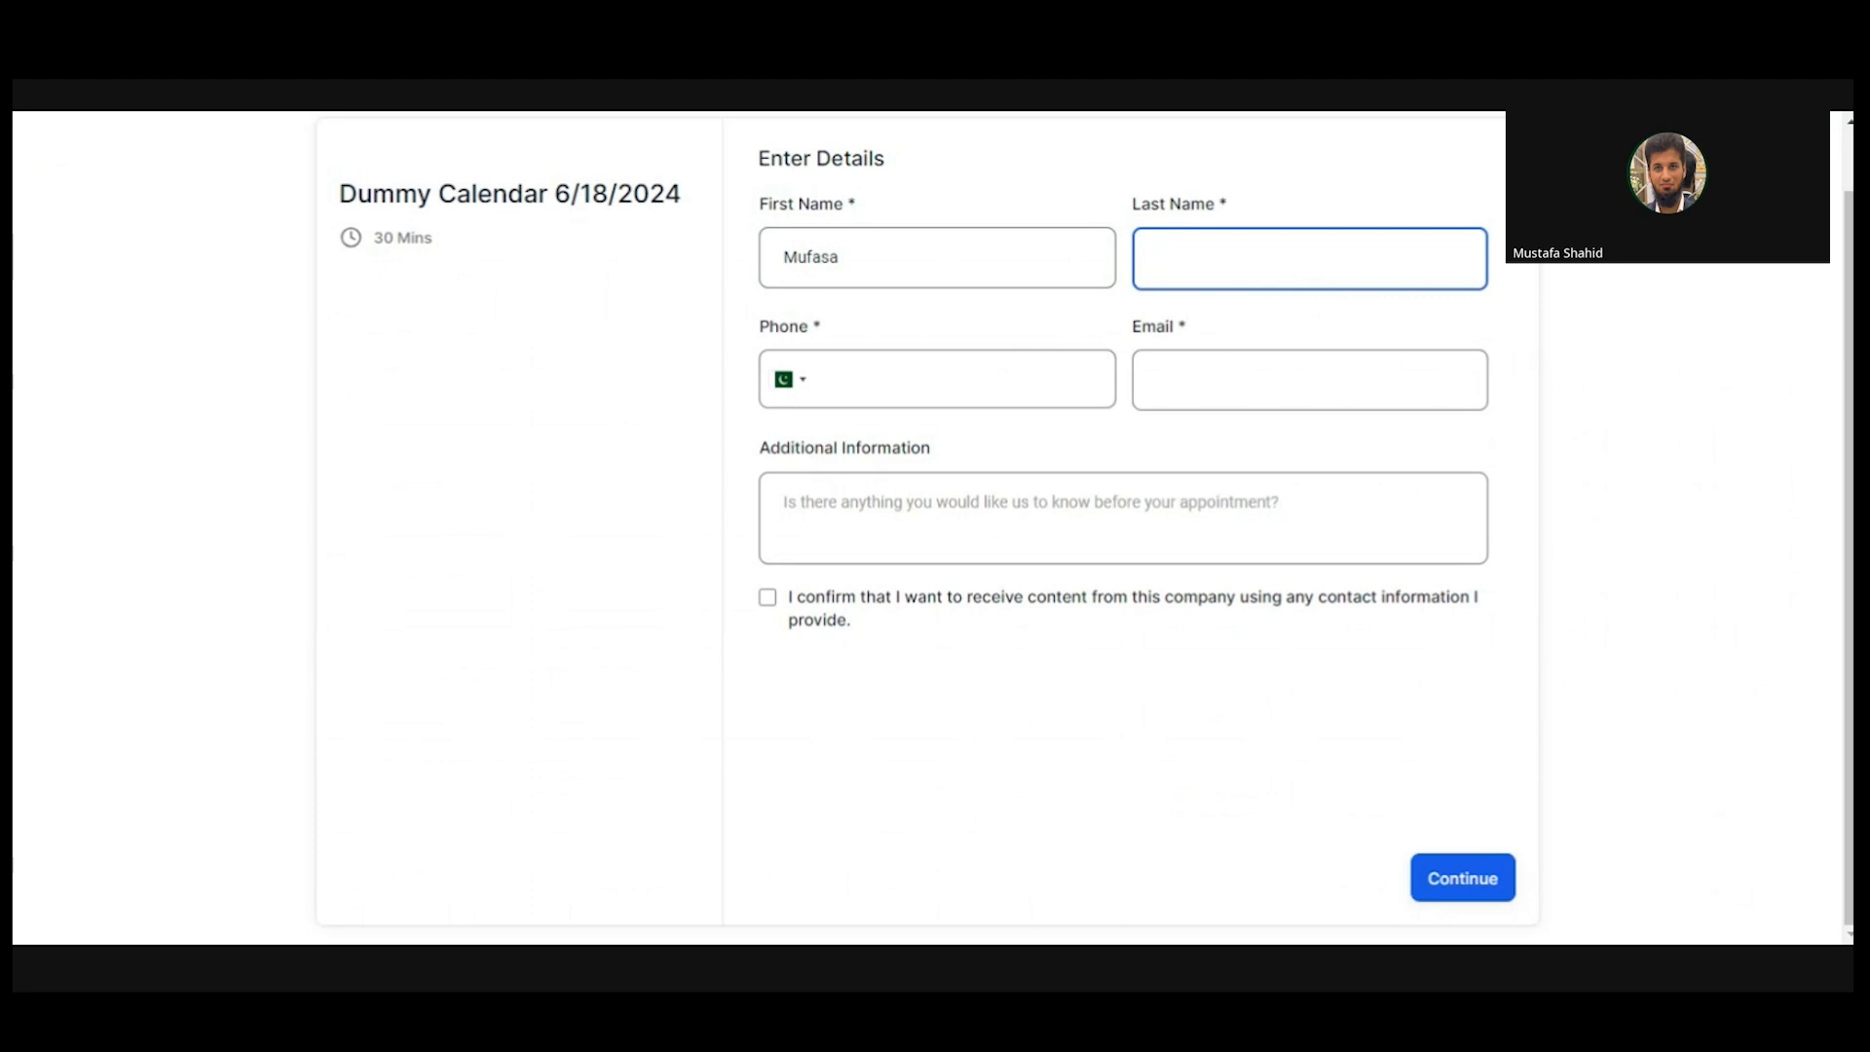
type("King")
key("Tab")
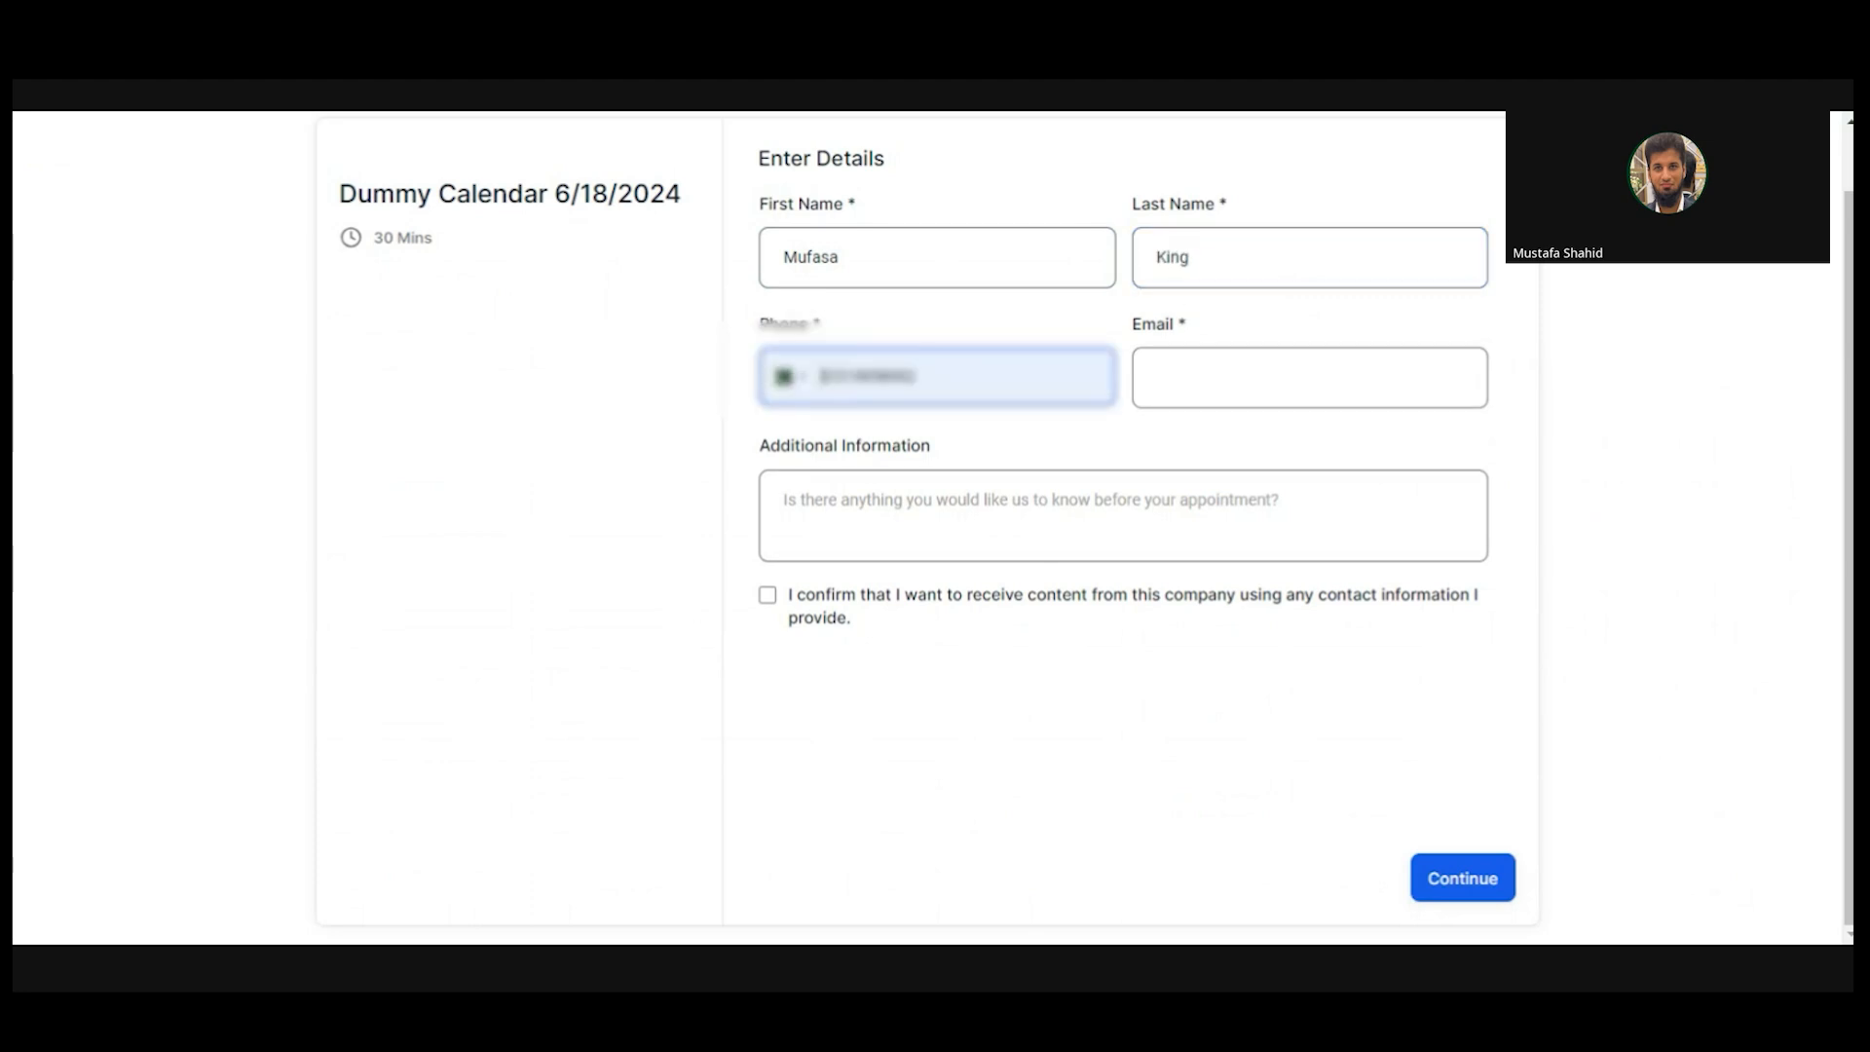
- Fill in the autofilled phone number and type the contact's Gmail e-mail address, correcting typos
left_click(1014, 449)
key("Tab")
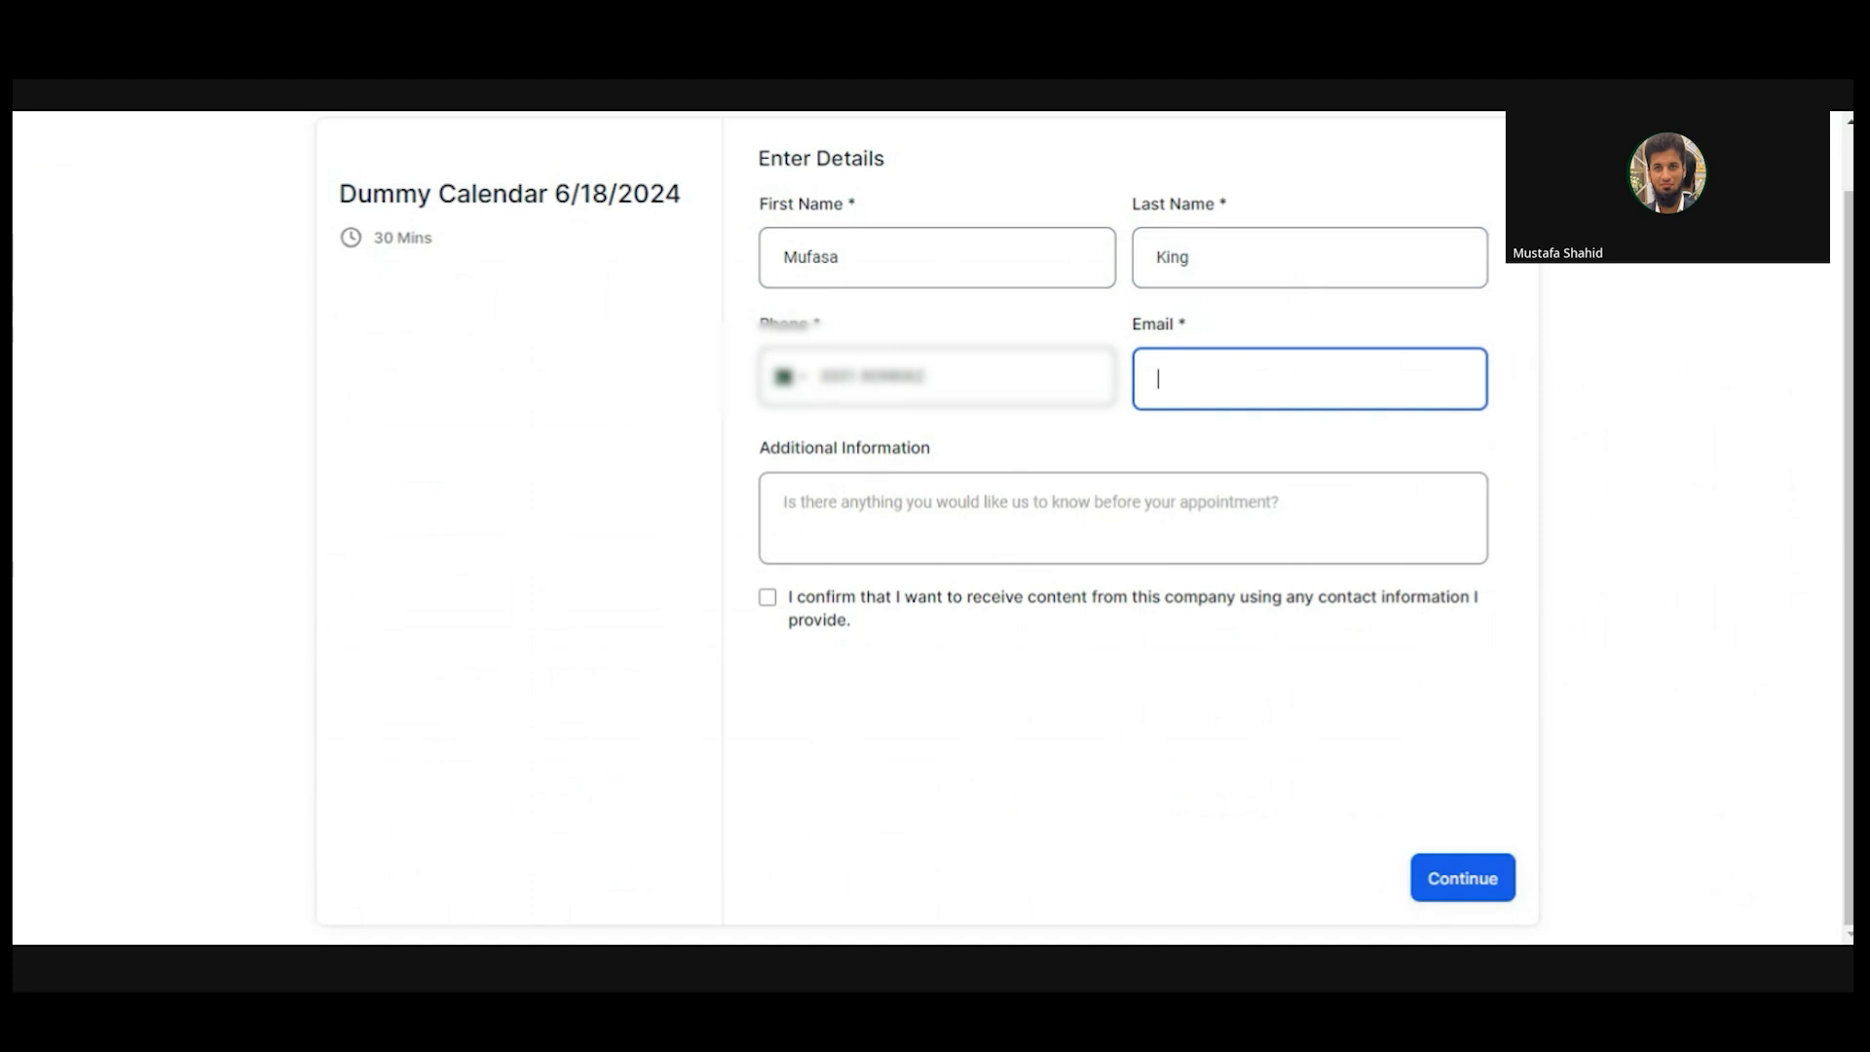
key("Tab")
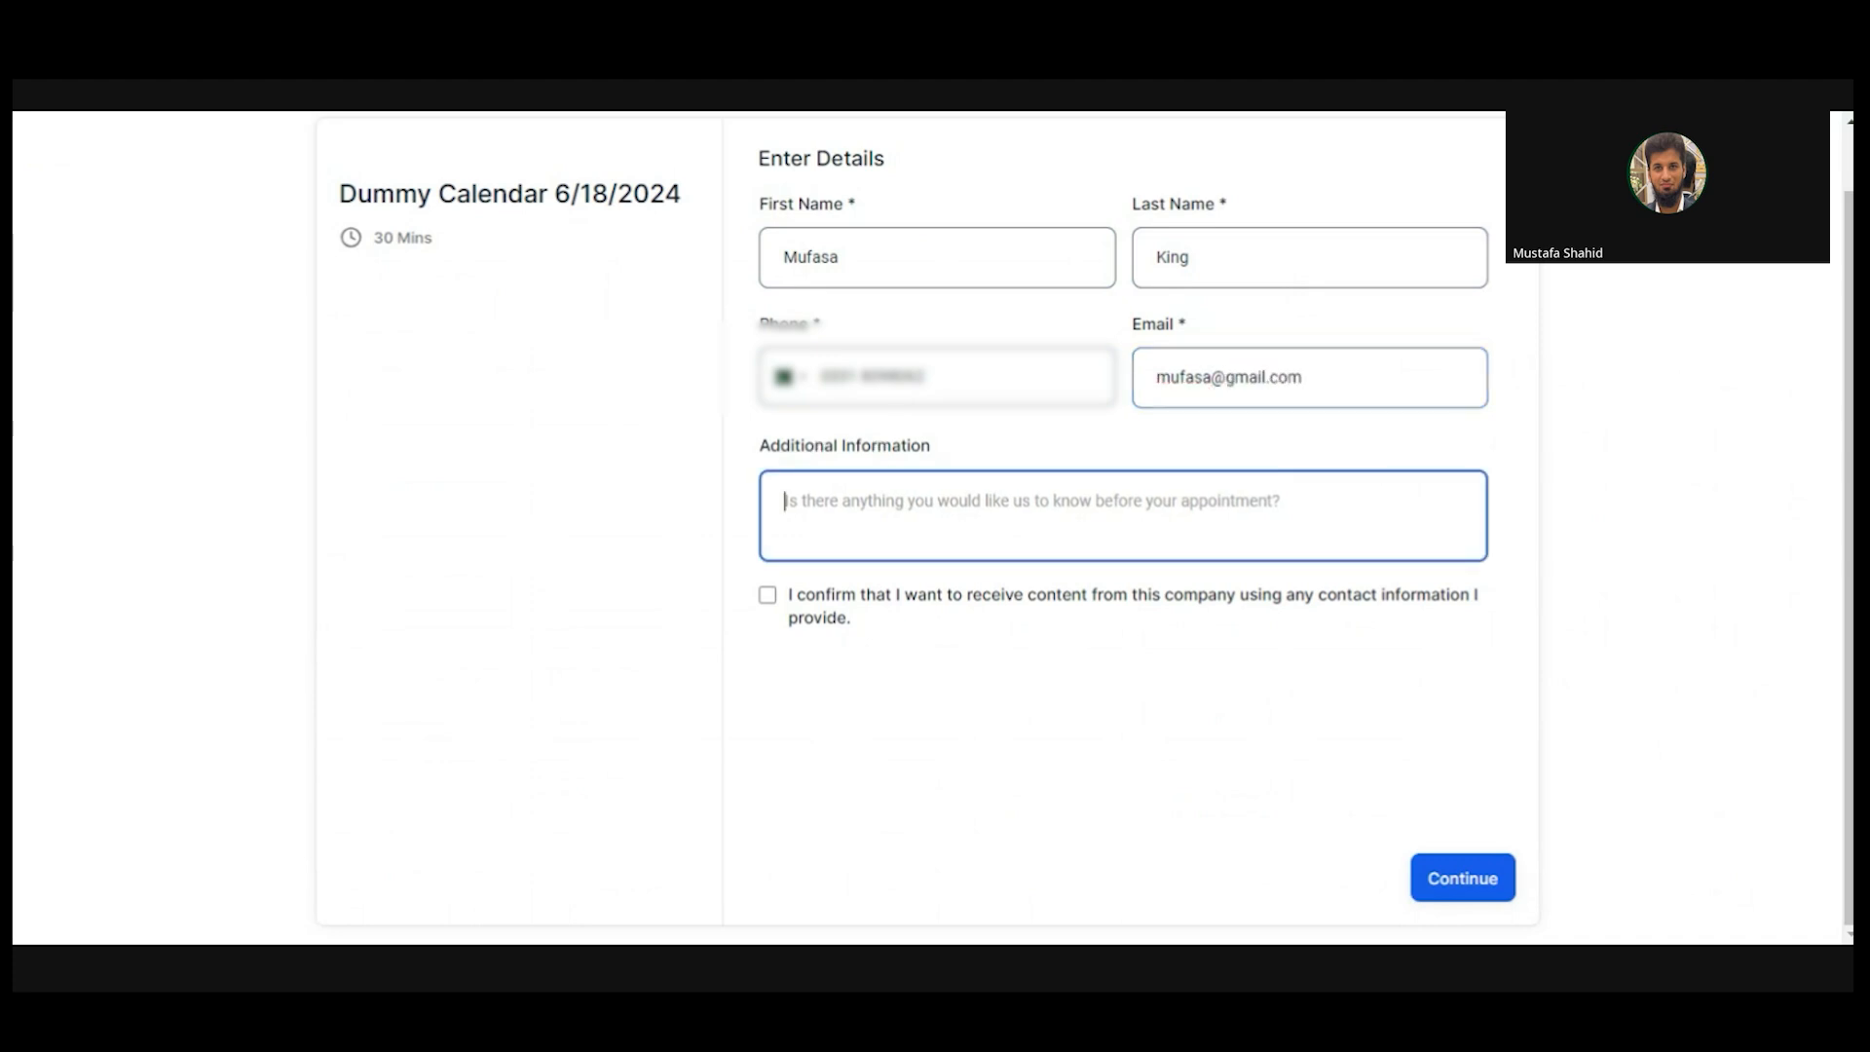
- Add the note 'This is a test', give consent and continue to date selection
type("This ")
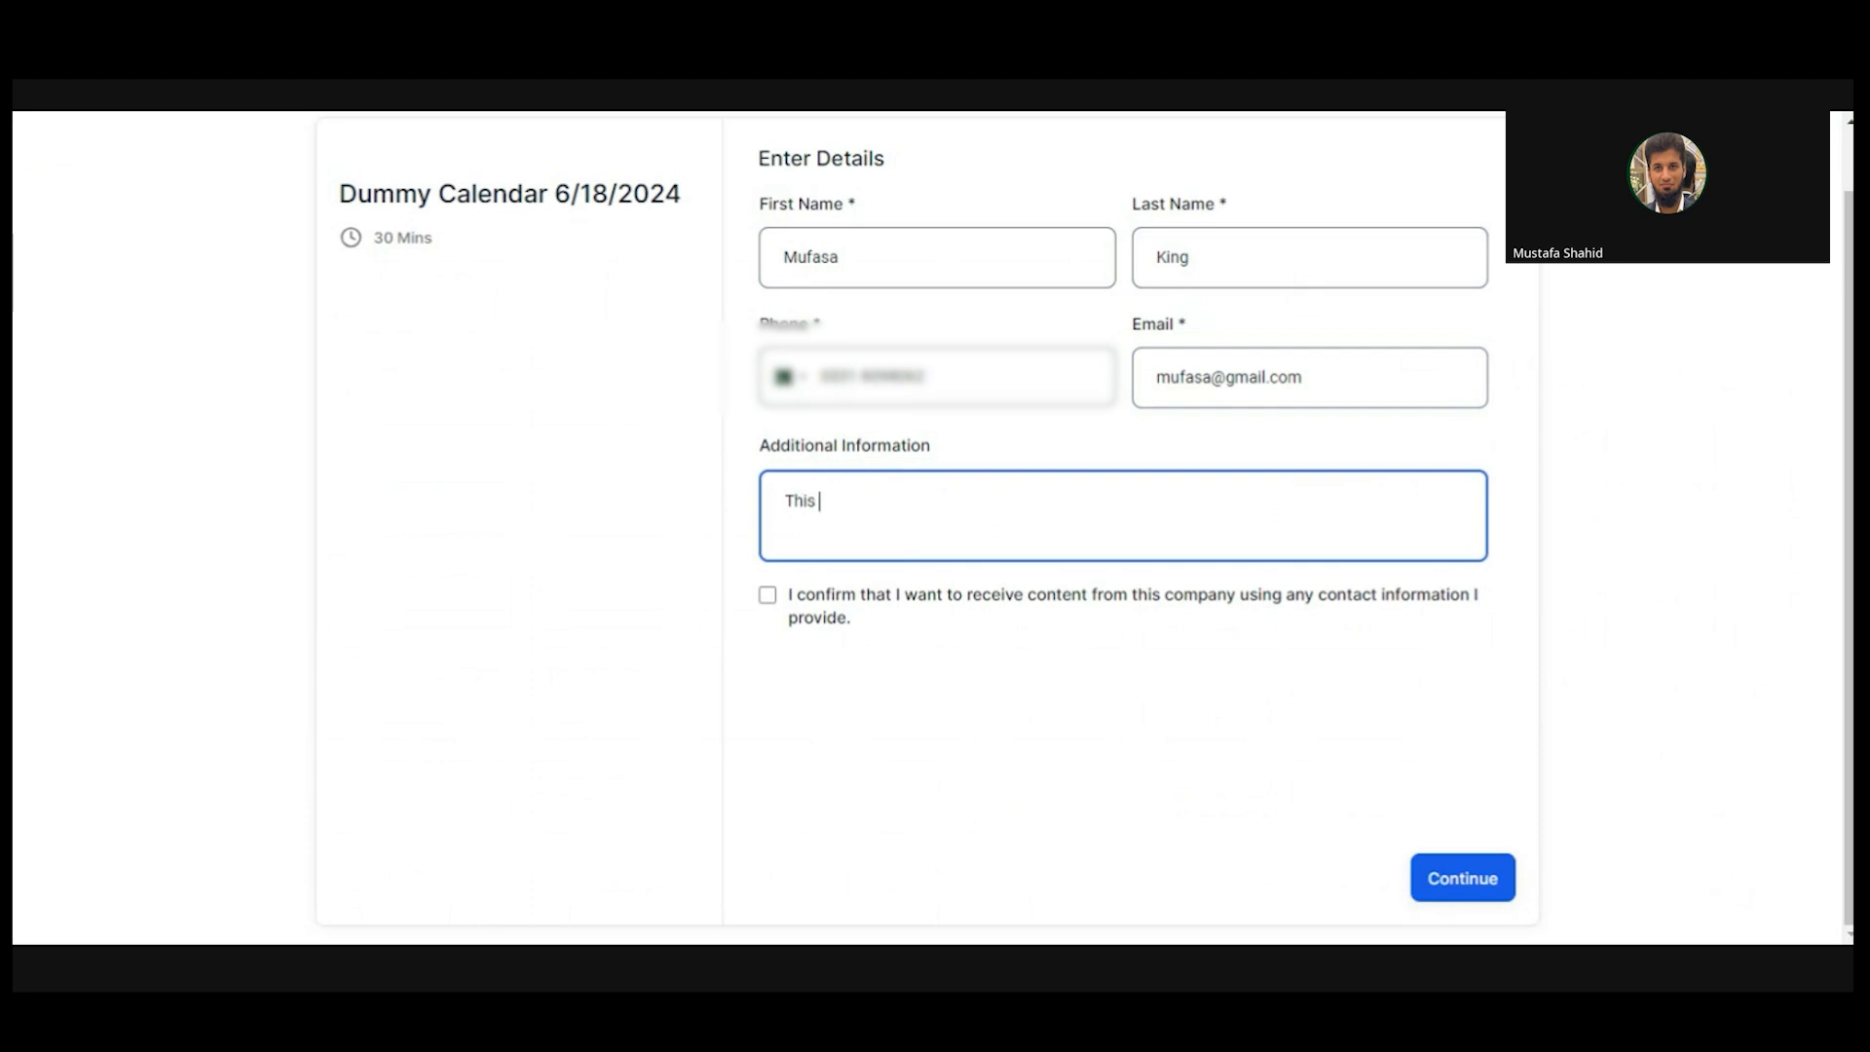
type("is a test")
left_click(787, 596)
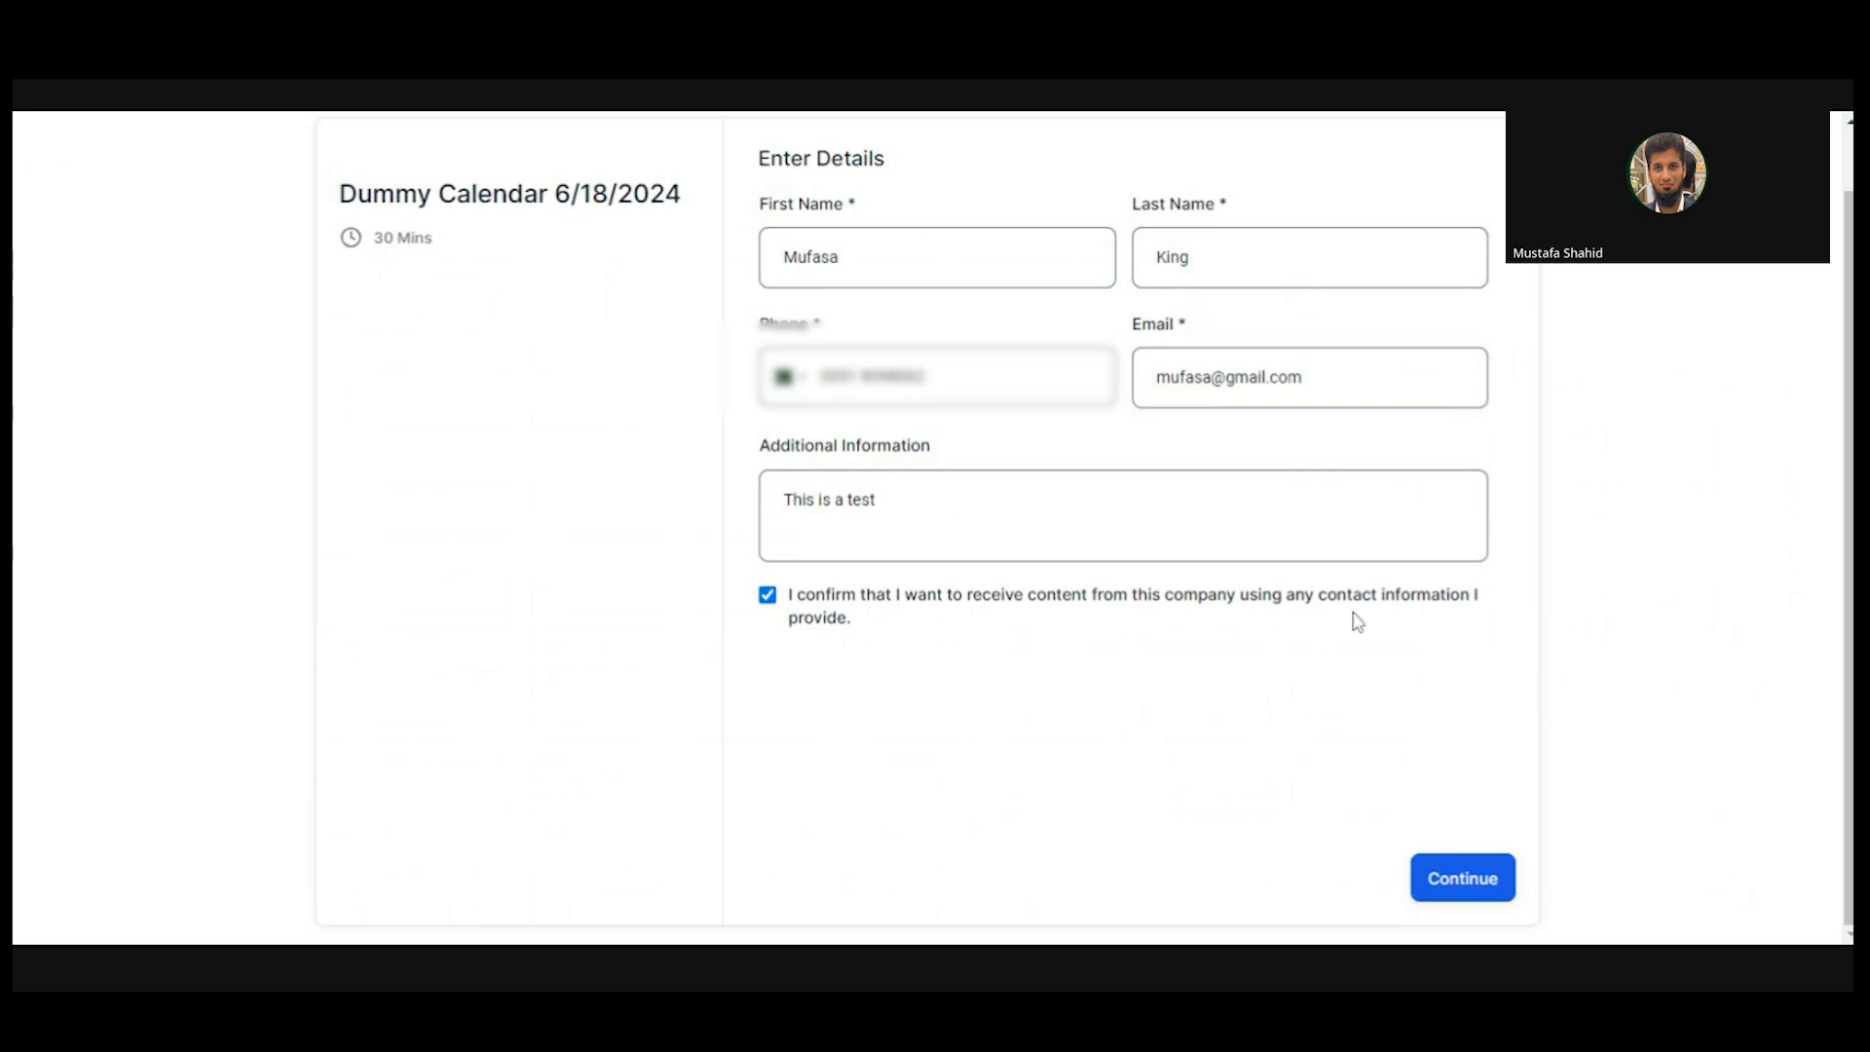
left_click(1441, 889)
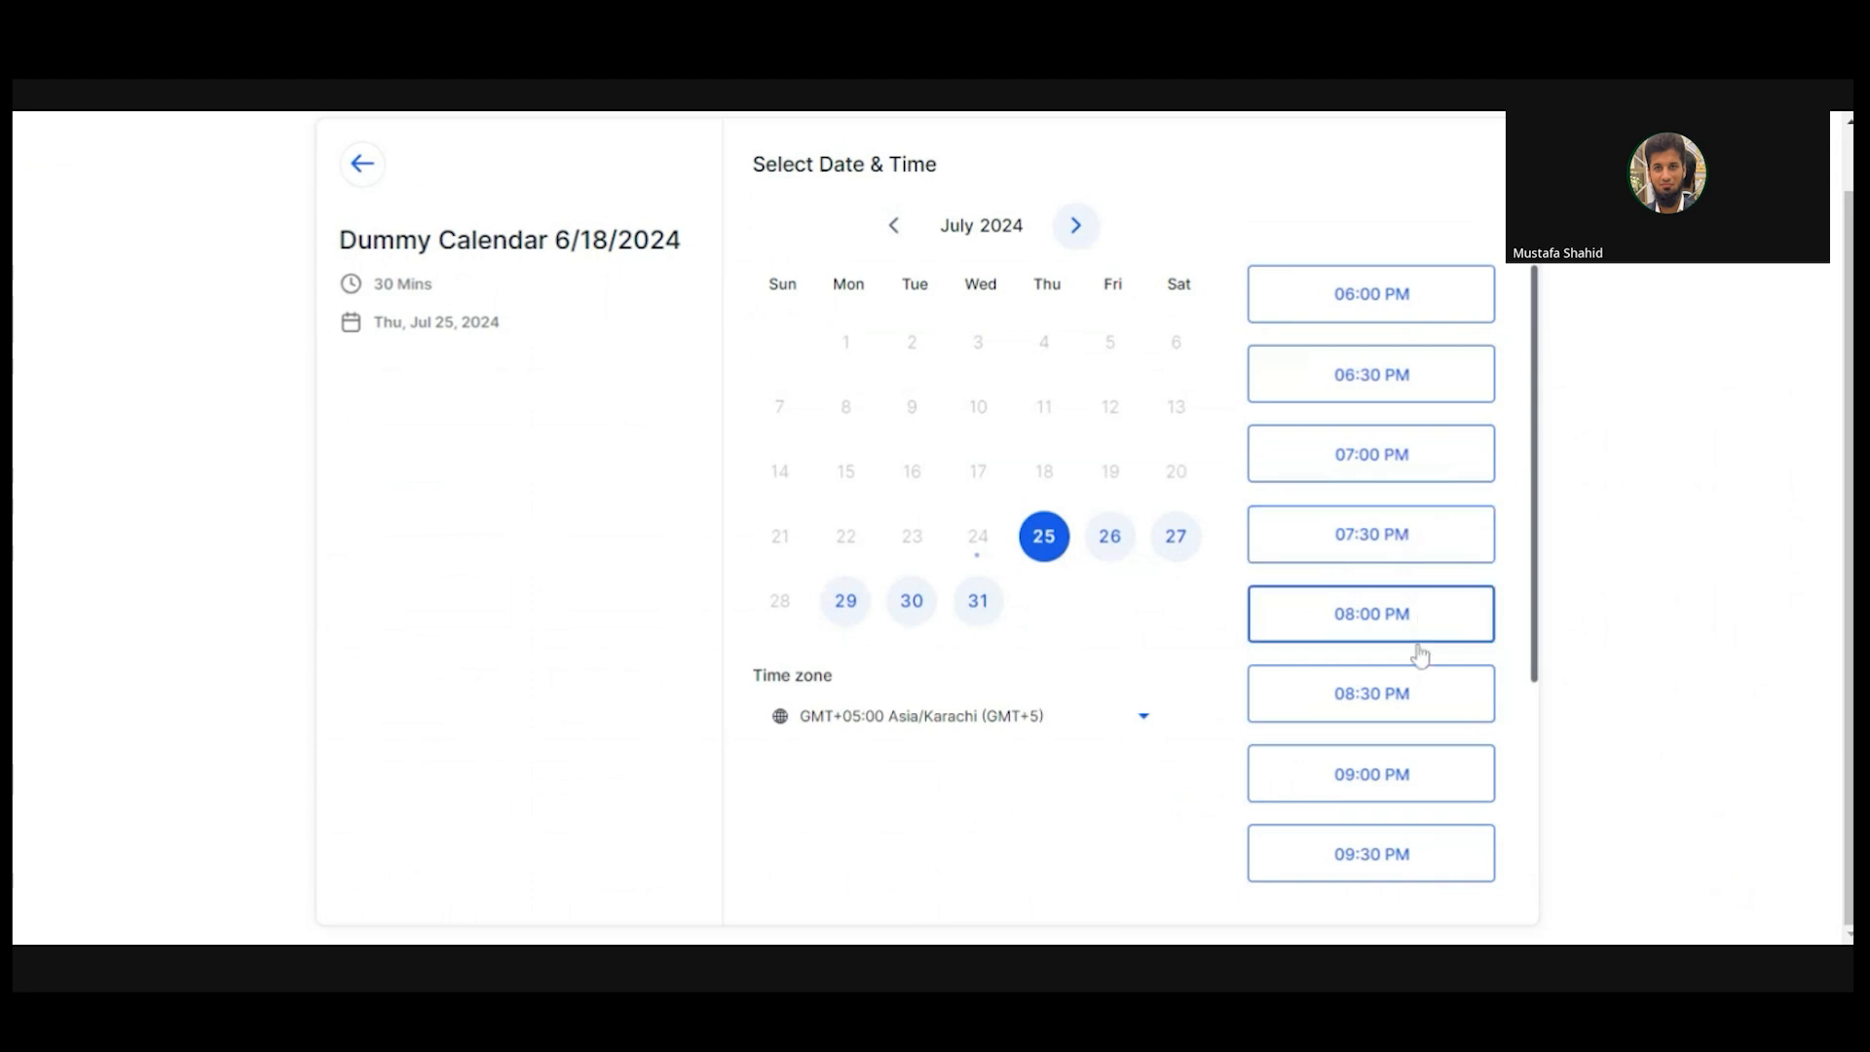
- Book the 09:00 PM slot on Thu, Jul 25, 2024 and return to the CRM tab
left_click(1400, 774)
left_click(1399, 774)
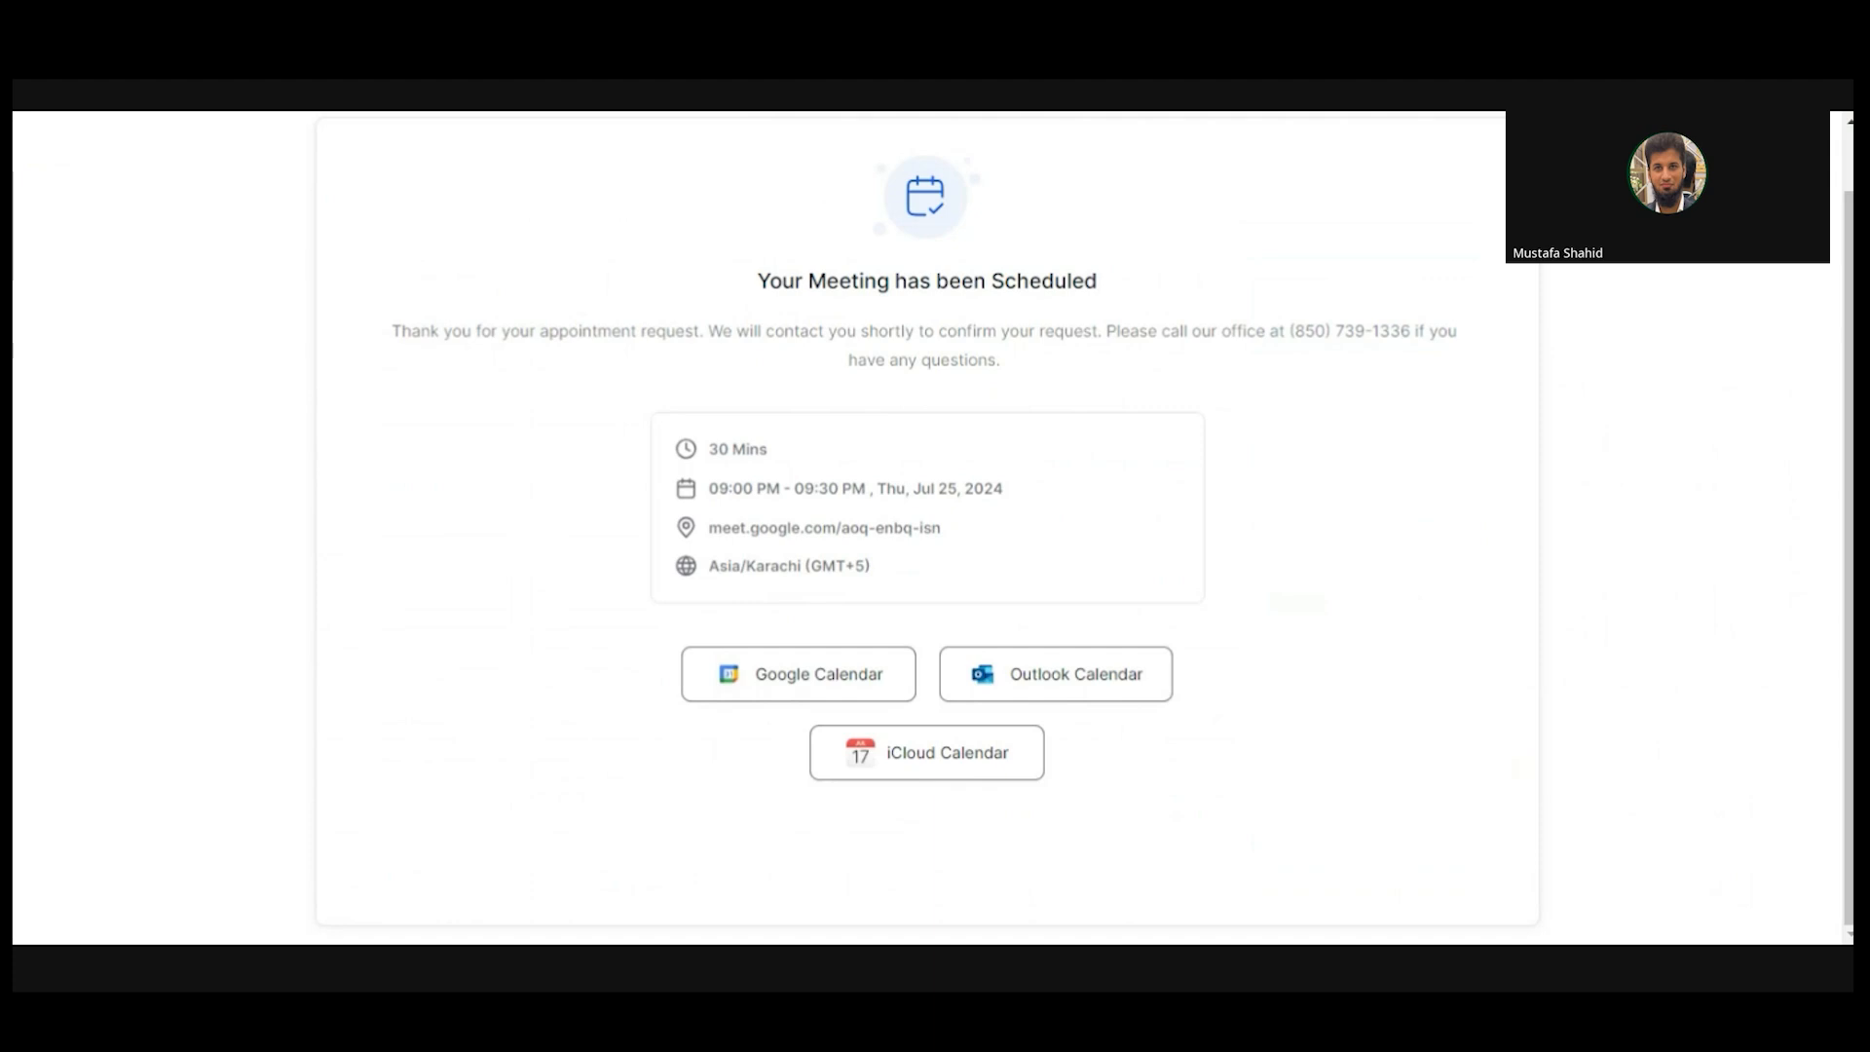
key("ctrl+Tab")
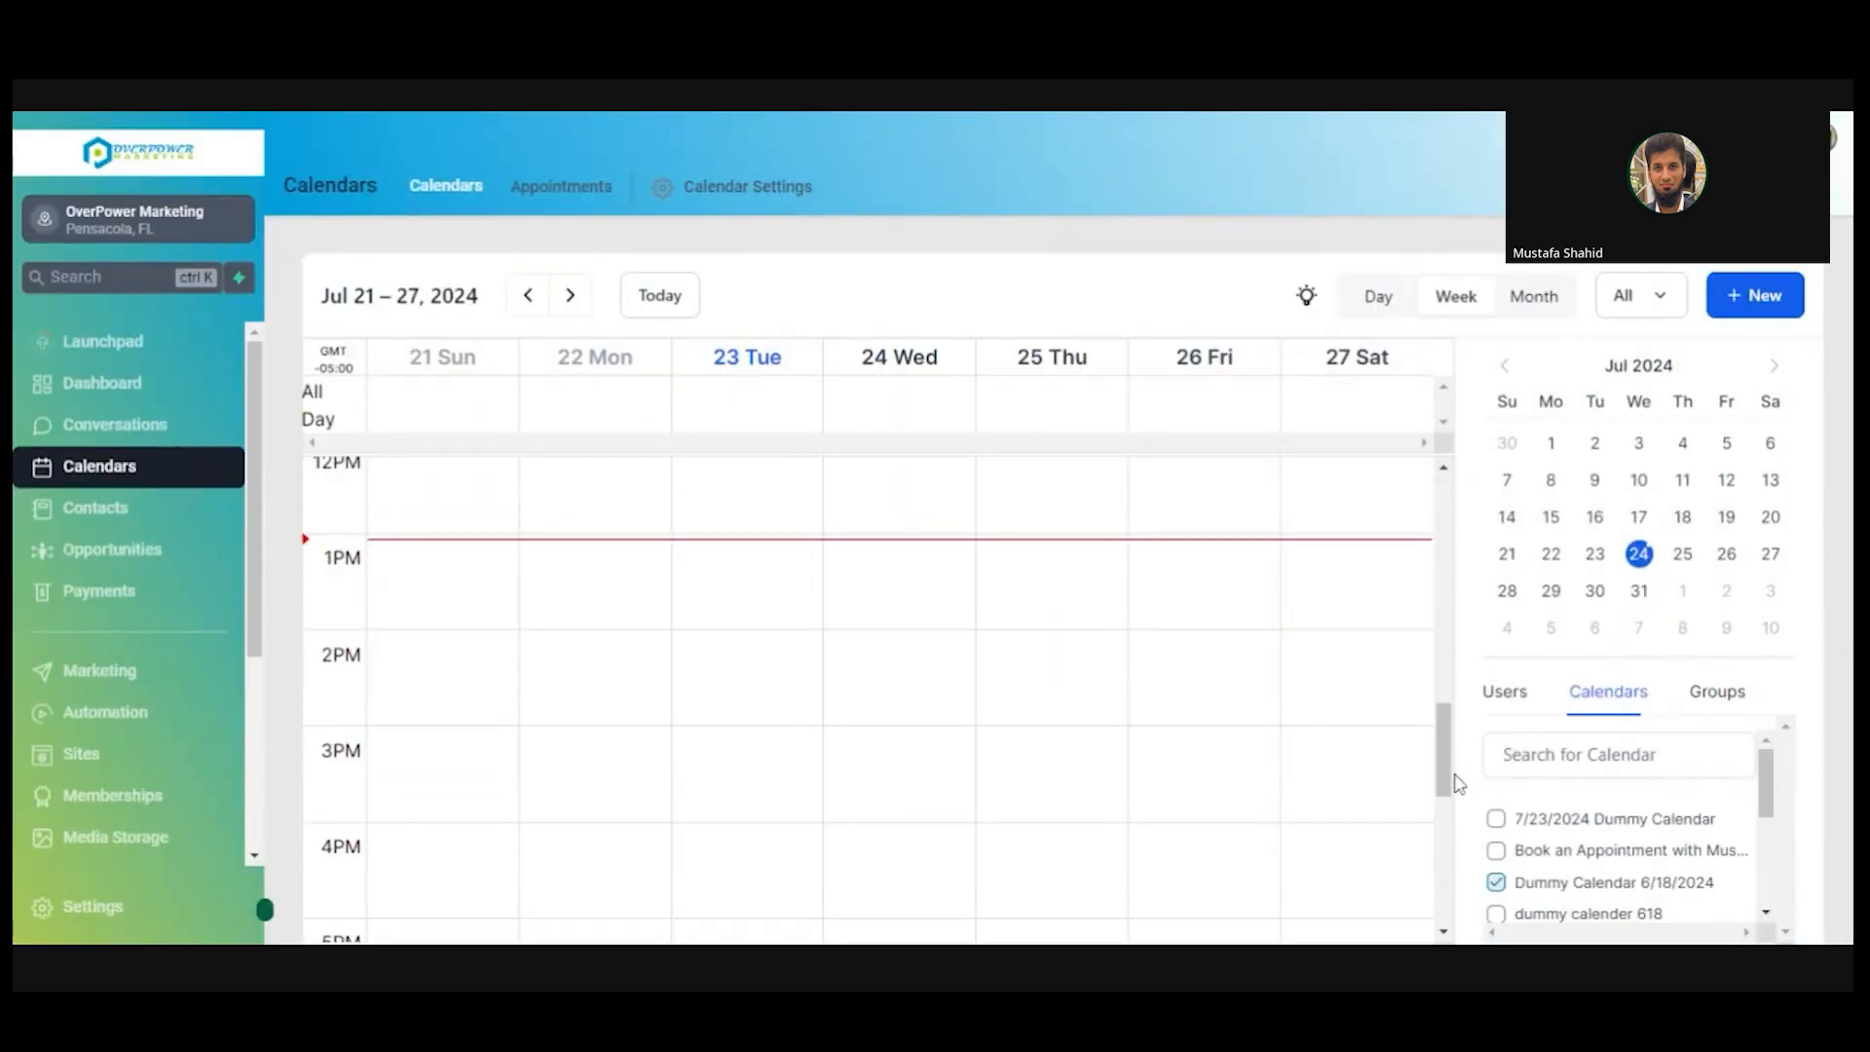
- Find the Thu, Jul 25 test appointment and check its confirmed 11:00–11:30 AM Booking Widget details
left_click_drag(1449, 750, 1469, 630)
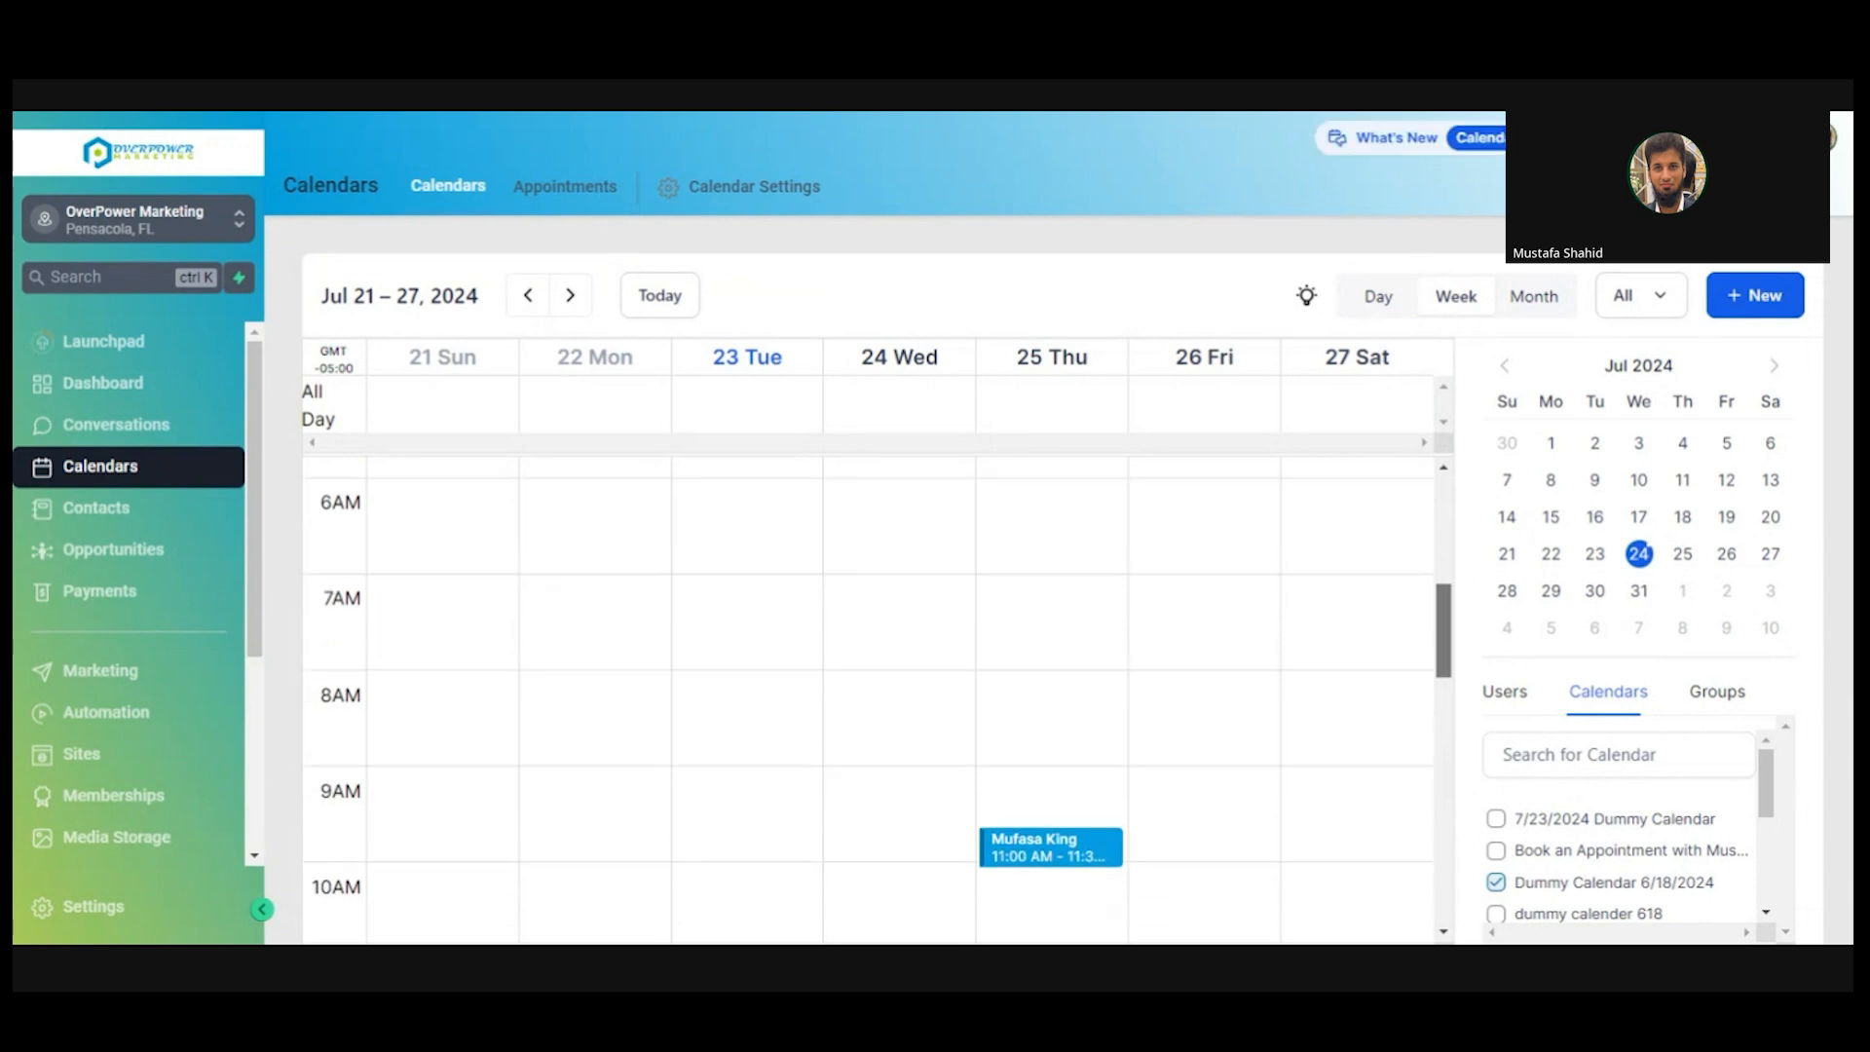
scroll(1022, 773, "down", 2)
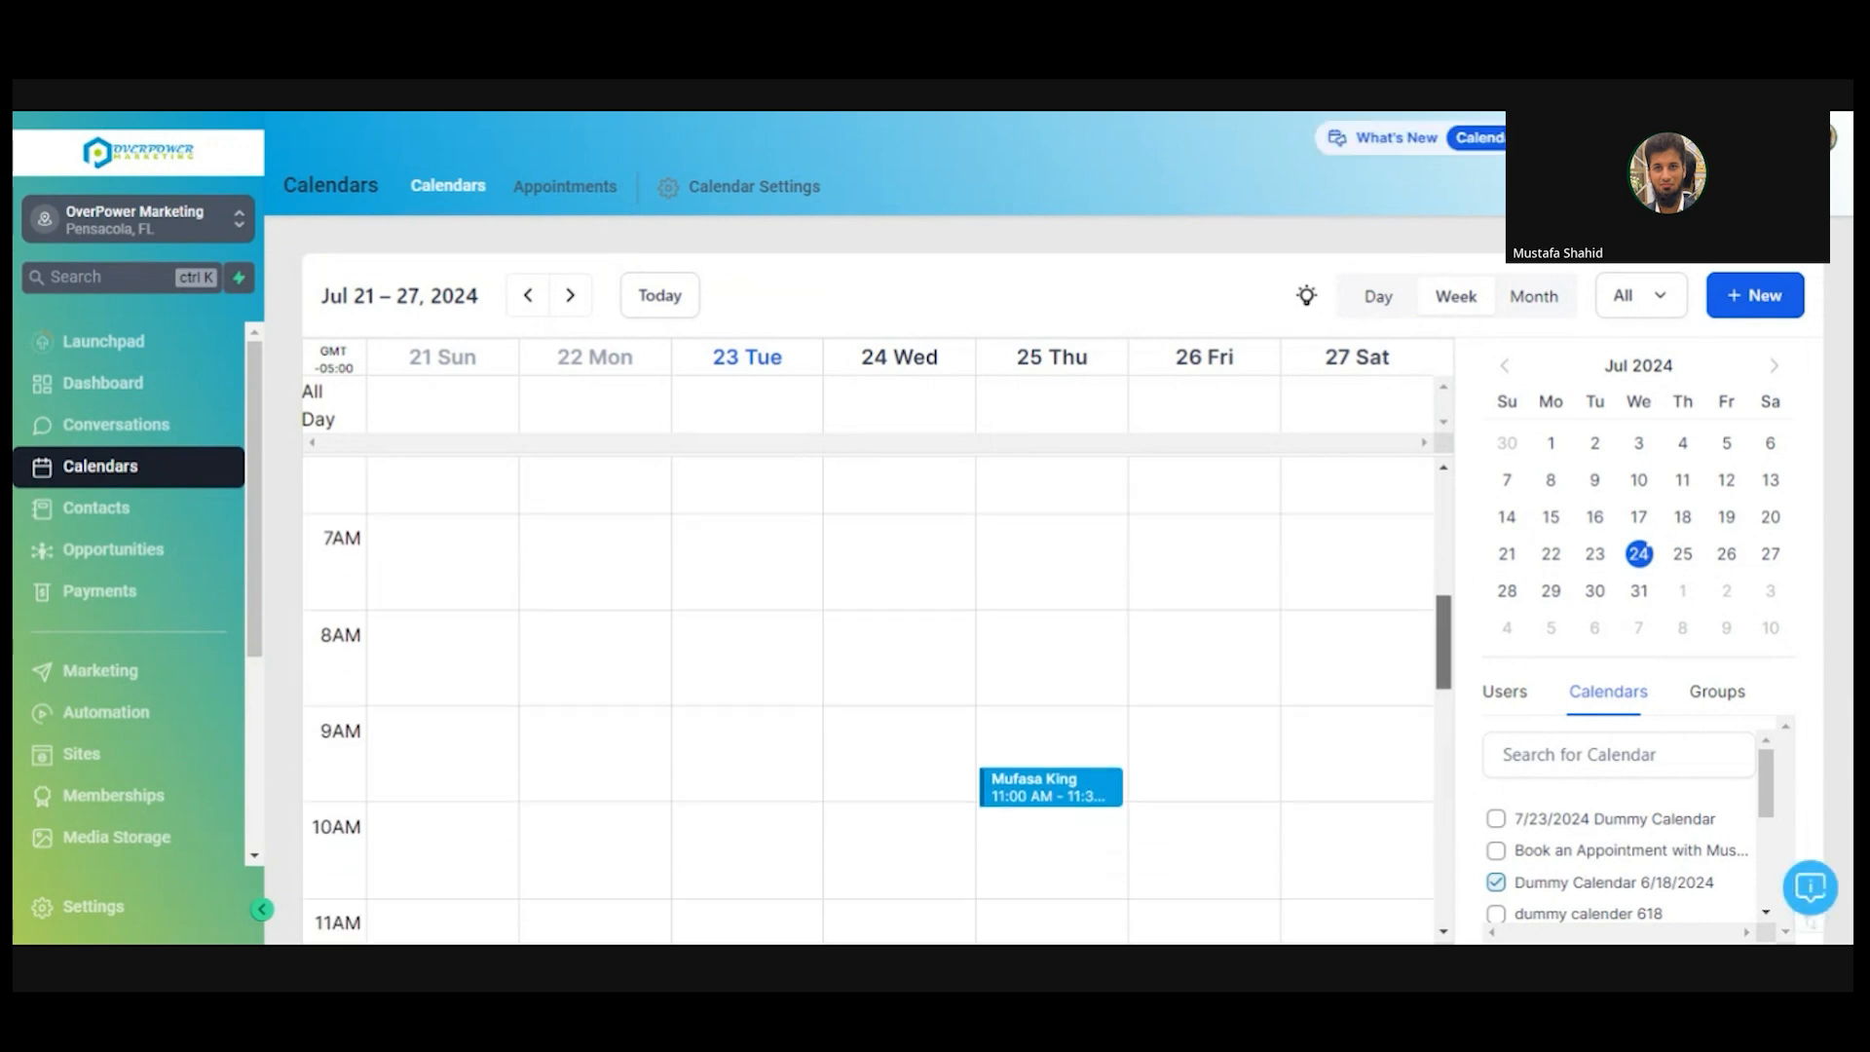
left_click(1059, 779)
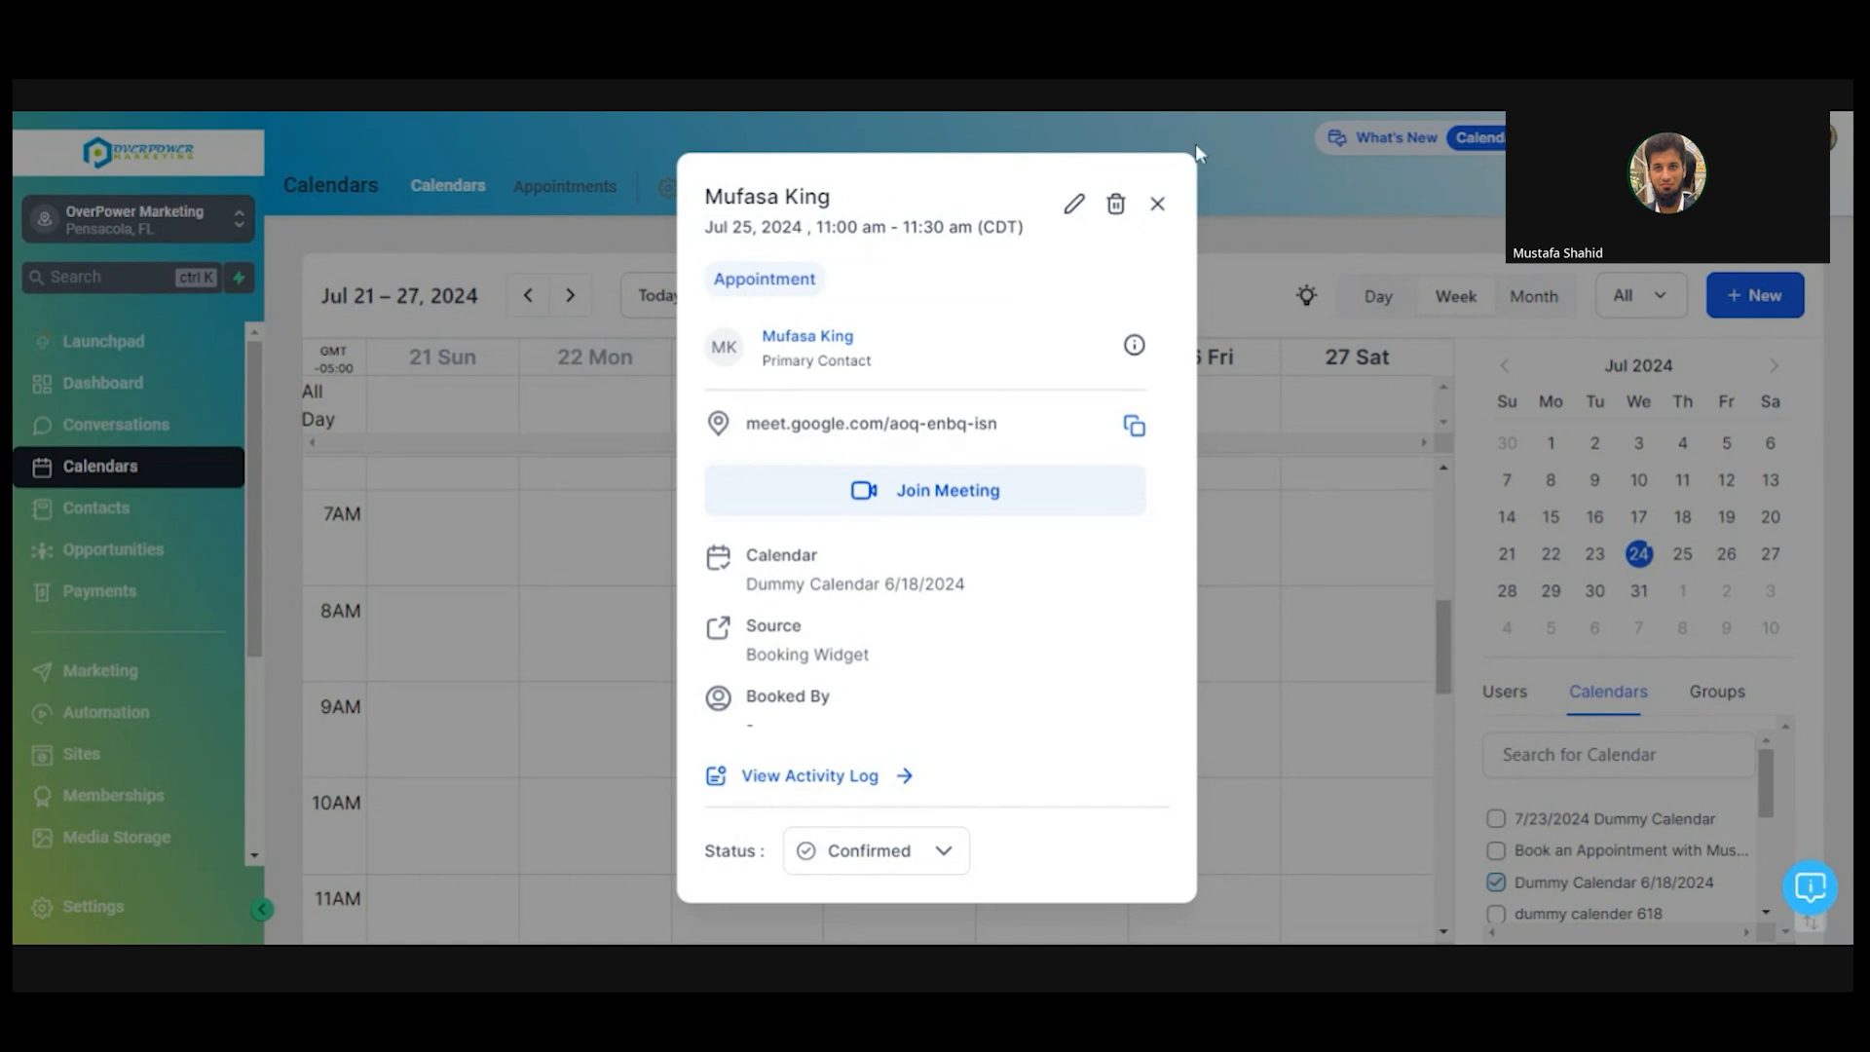
left_click(1157, 203)
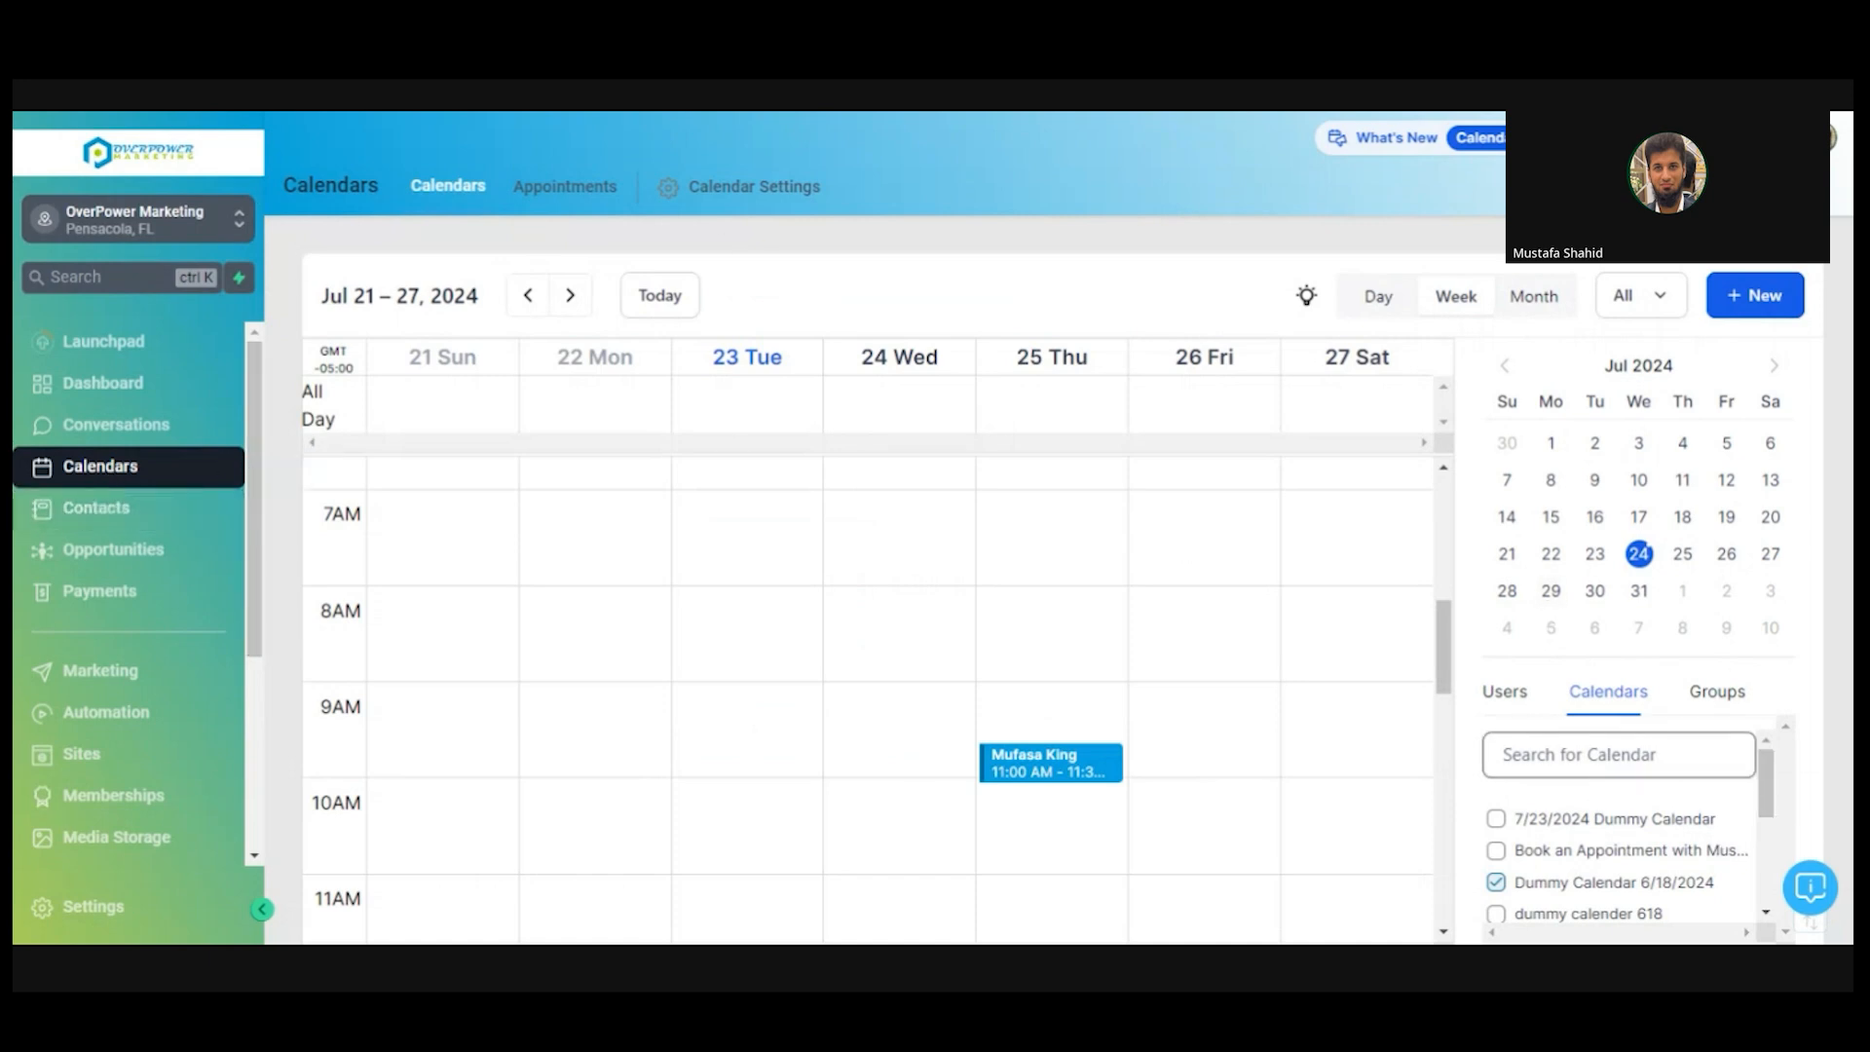
scroll(1768, 797, "down", 1)
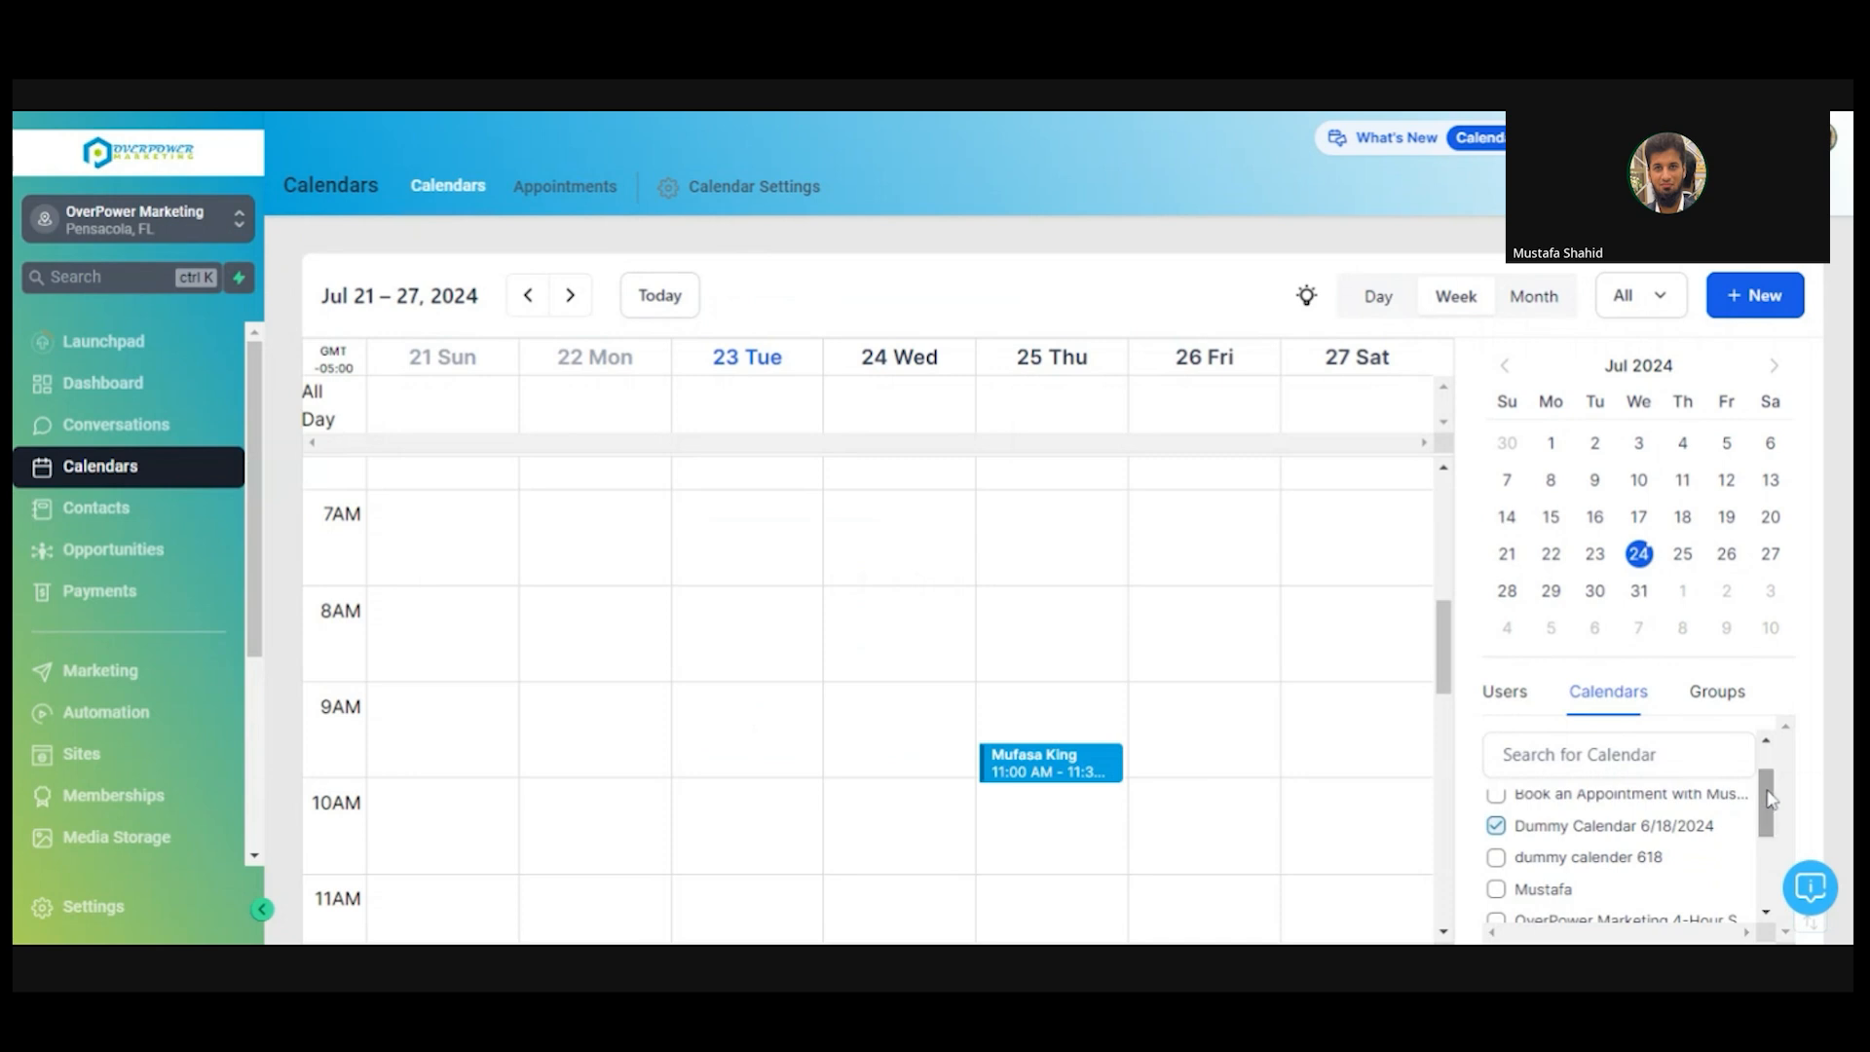
scroll(1770, 799, "up", 1)
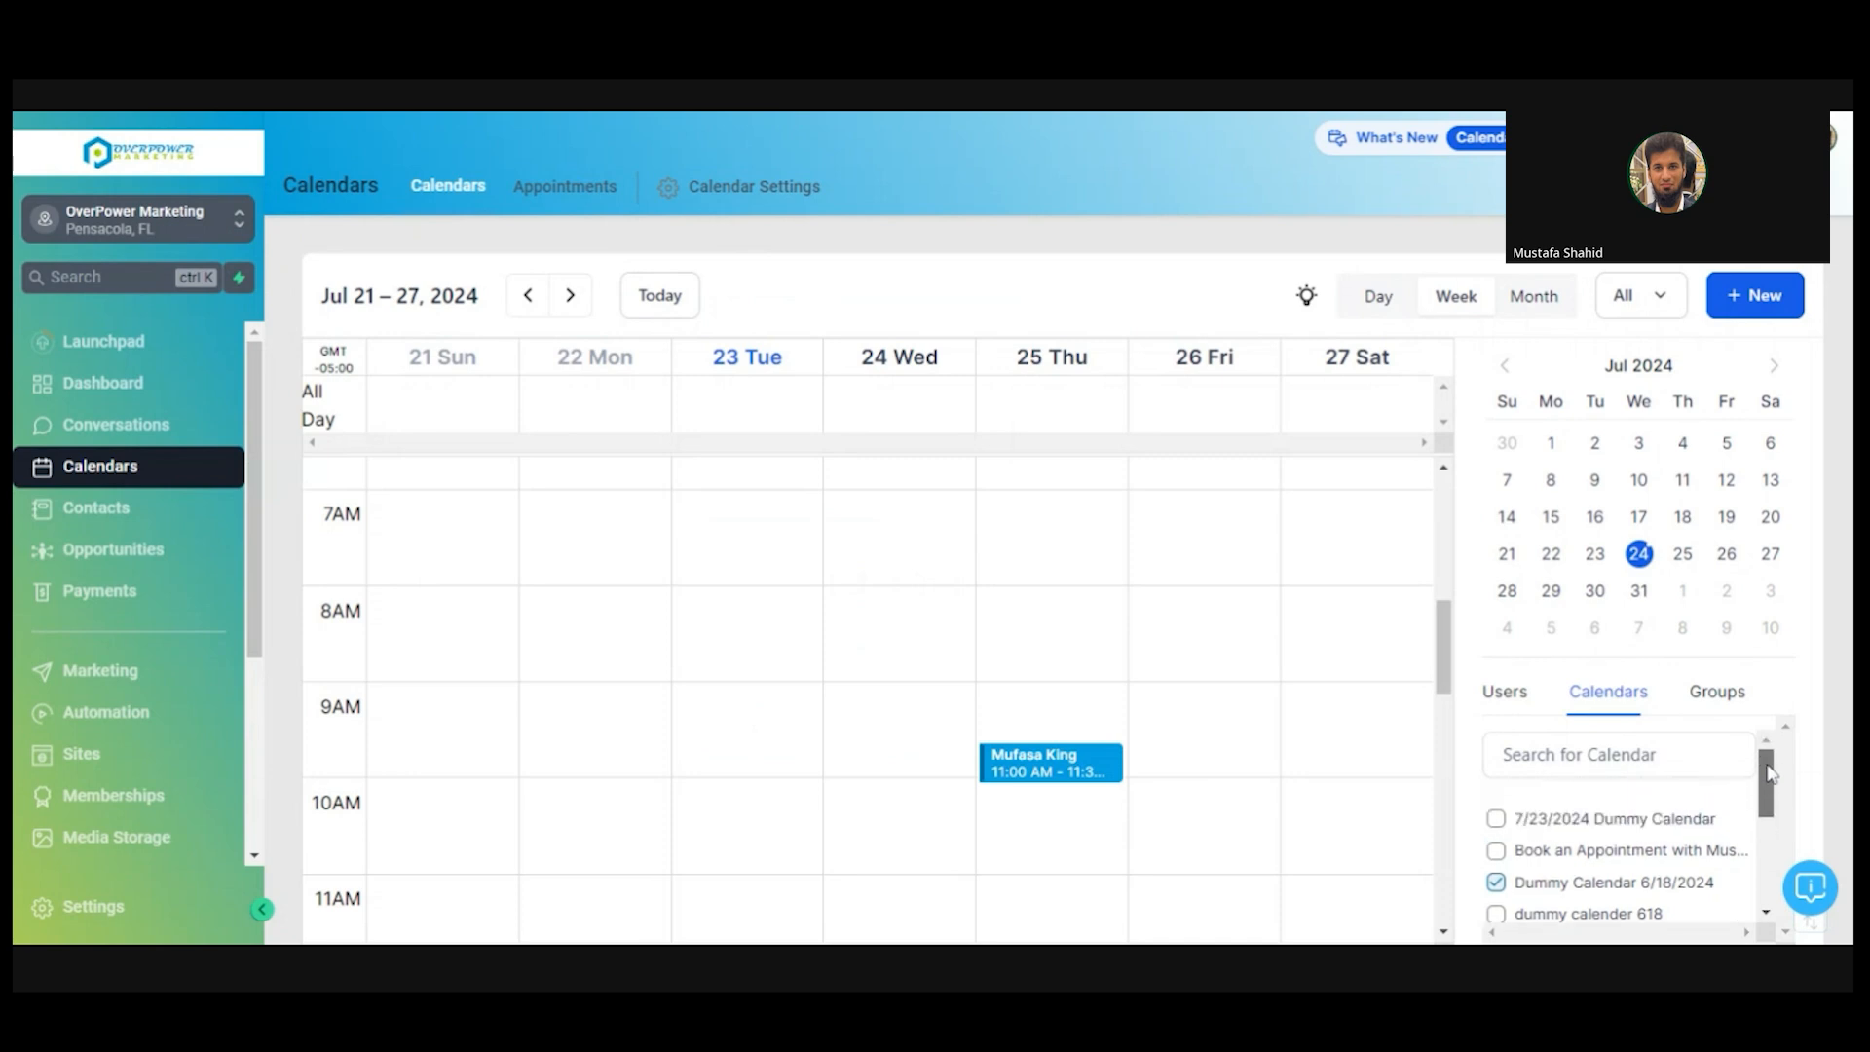
- Add dummy calender 618 to the filter, then filter the week by one team member in Users
left_click(1497, 913)
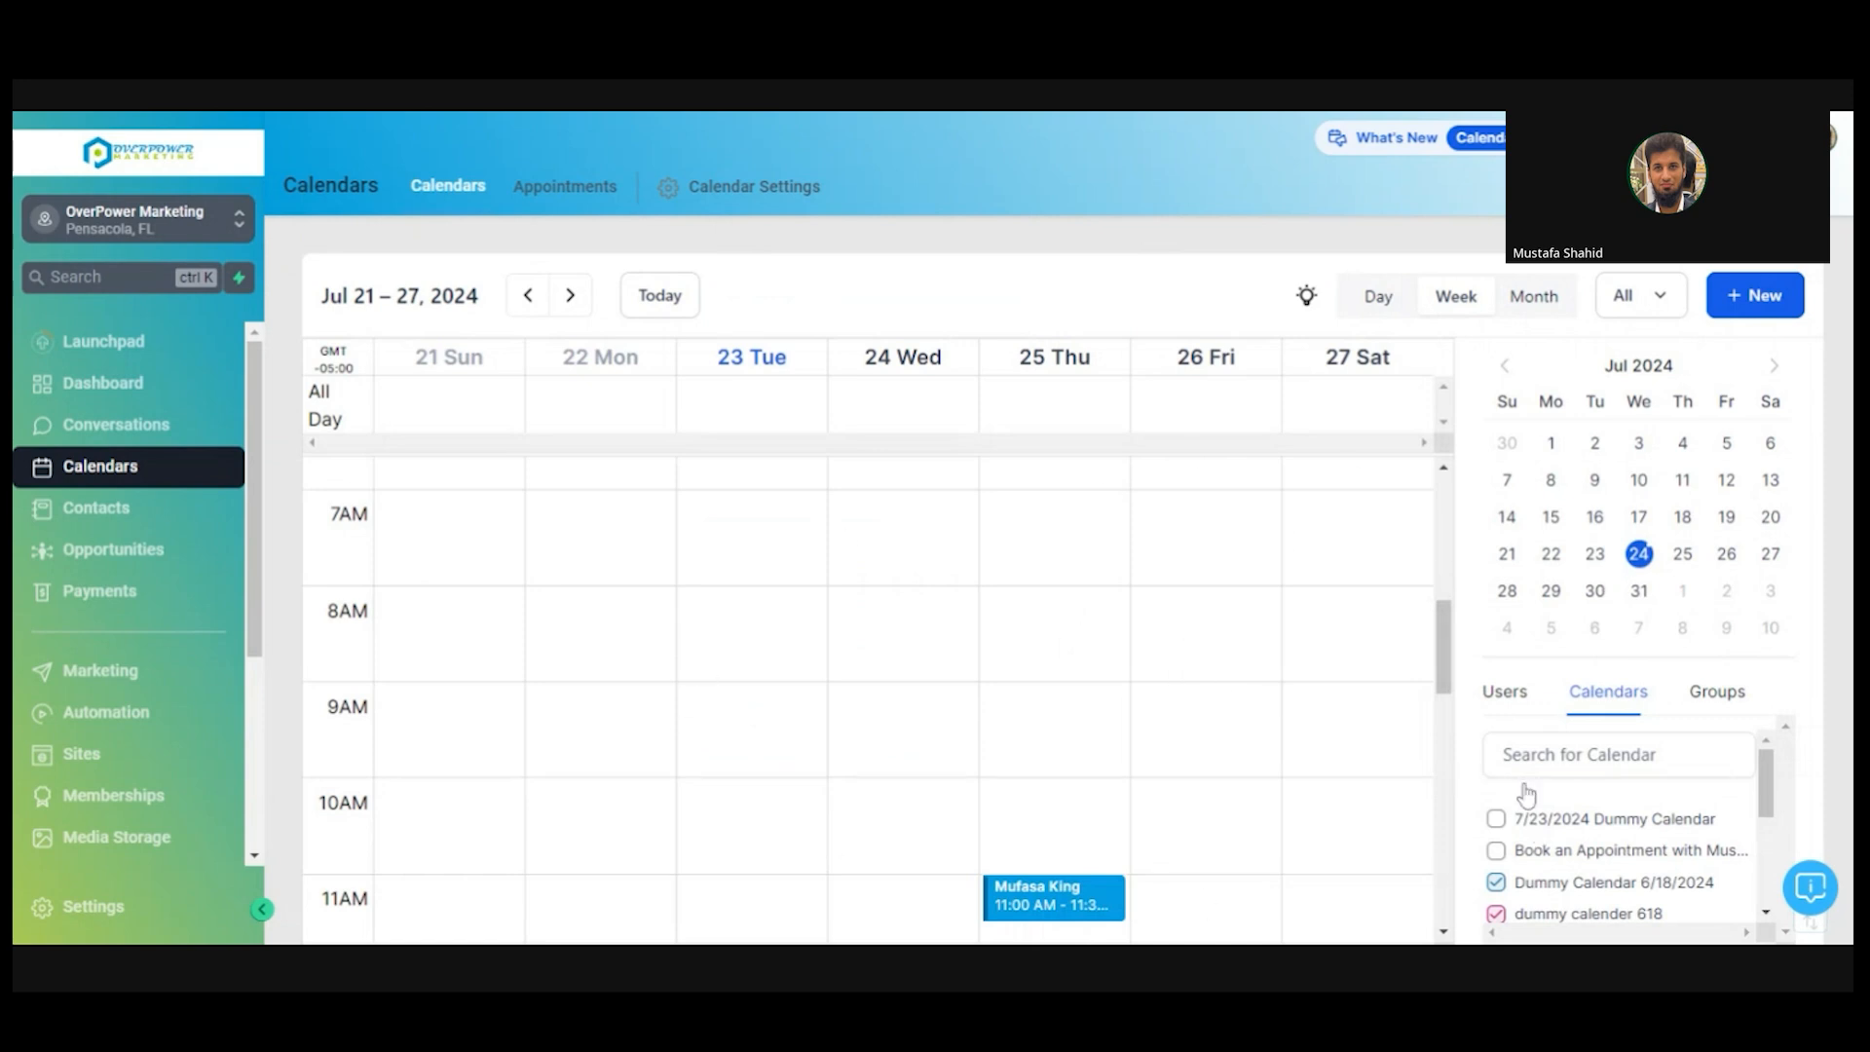
left_click(1506, 694)
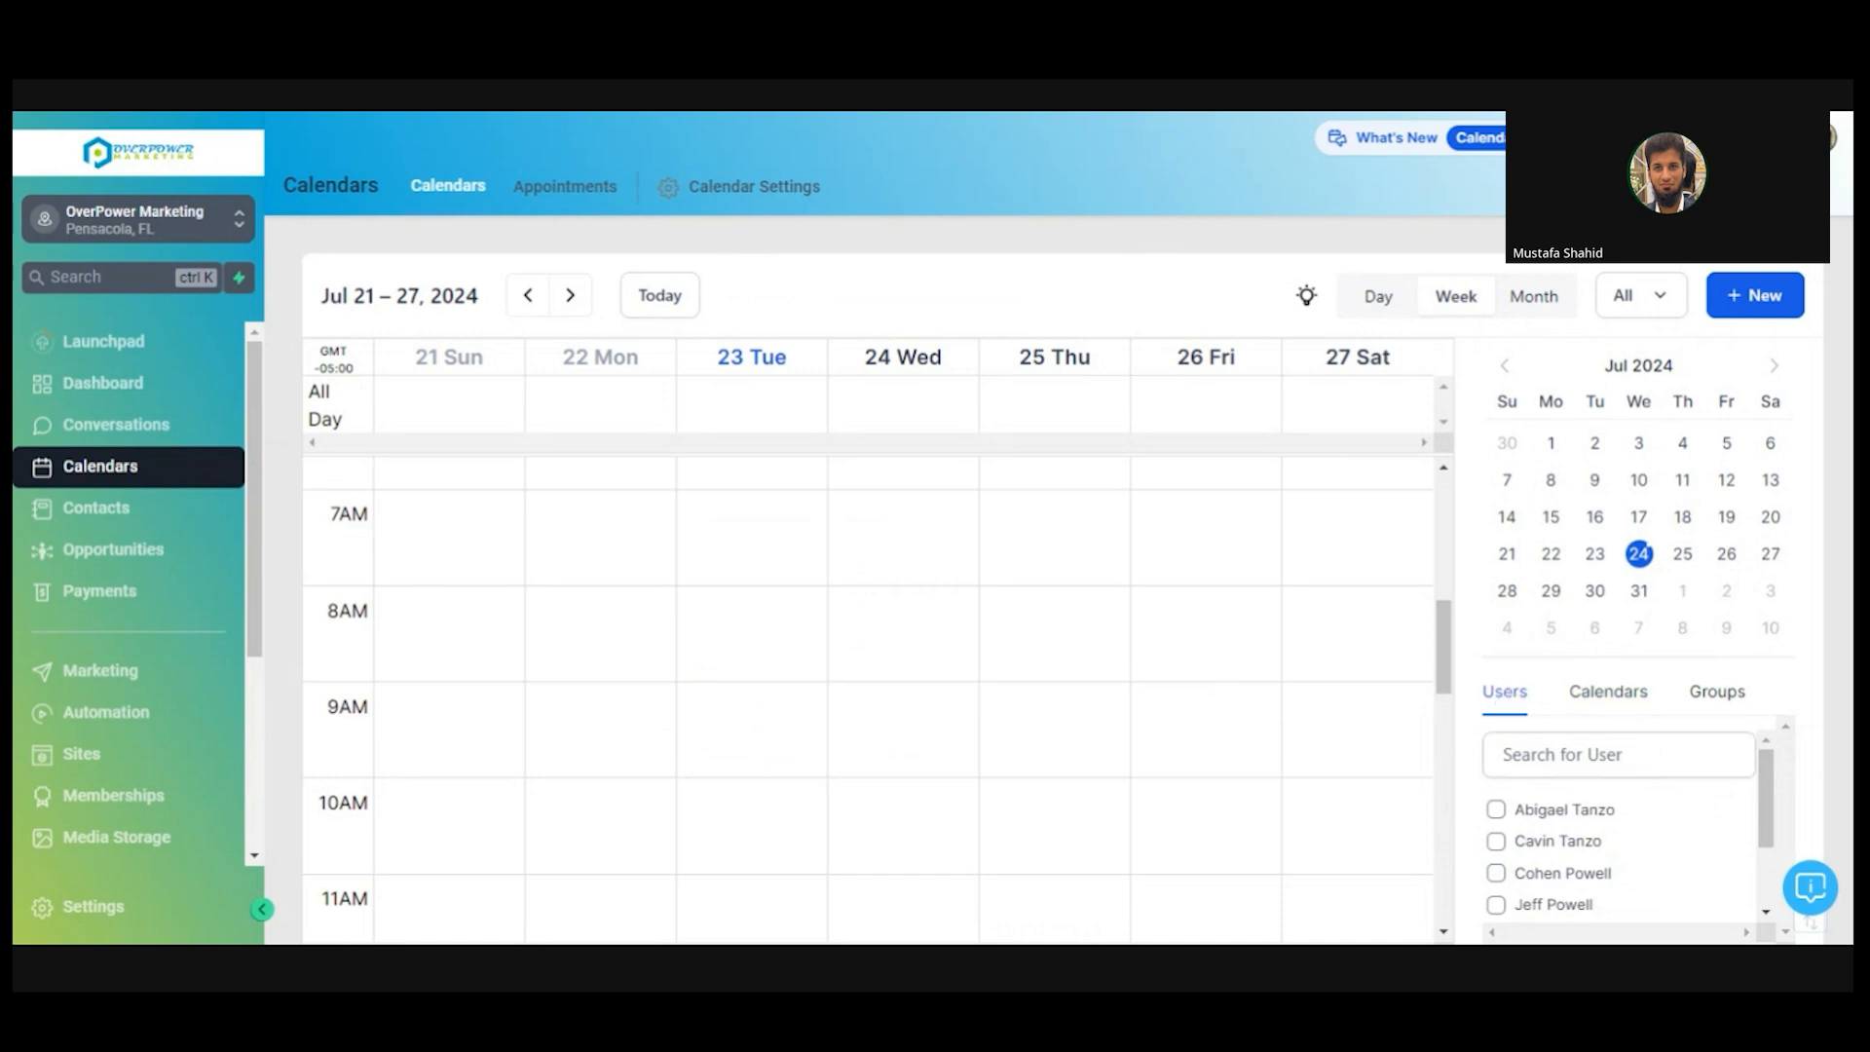
left_click_drag(1771, 789, 1775, 857)
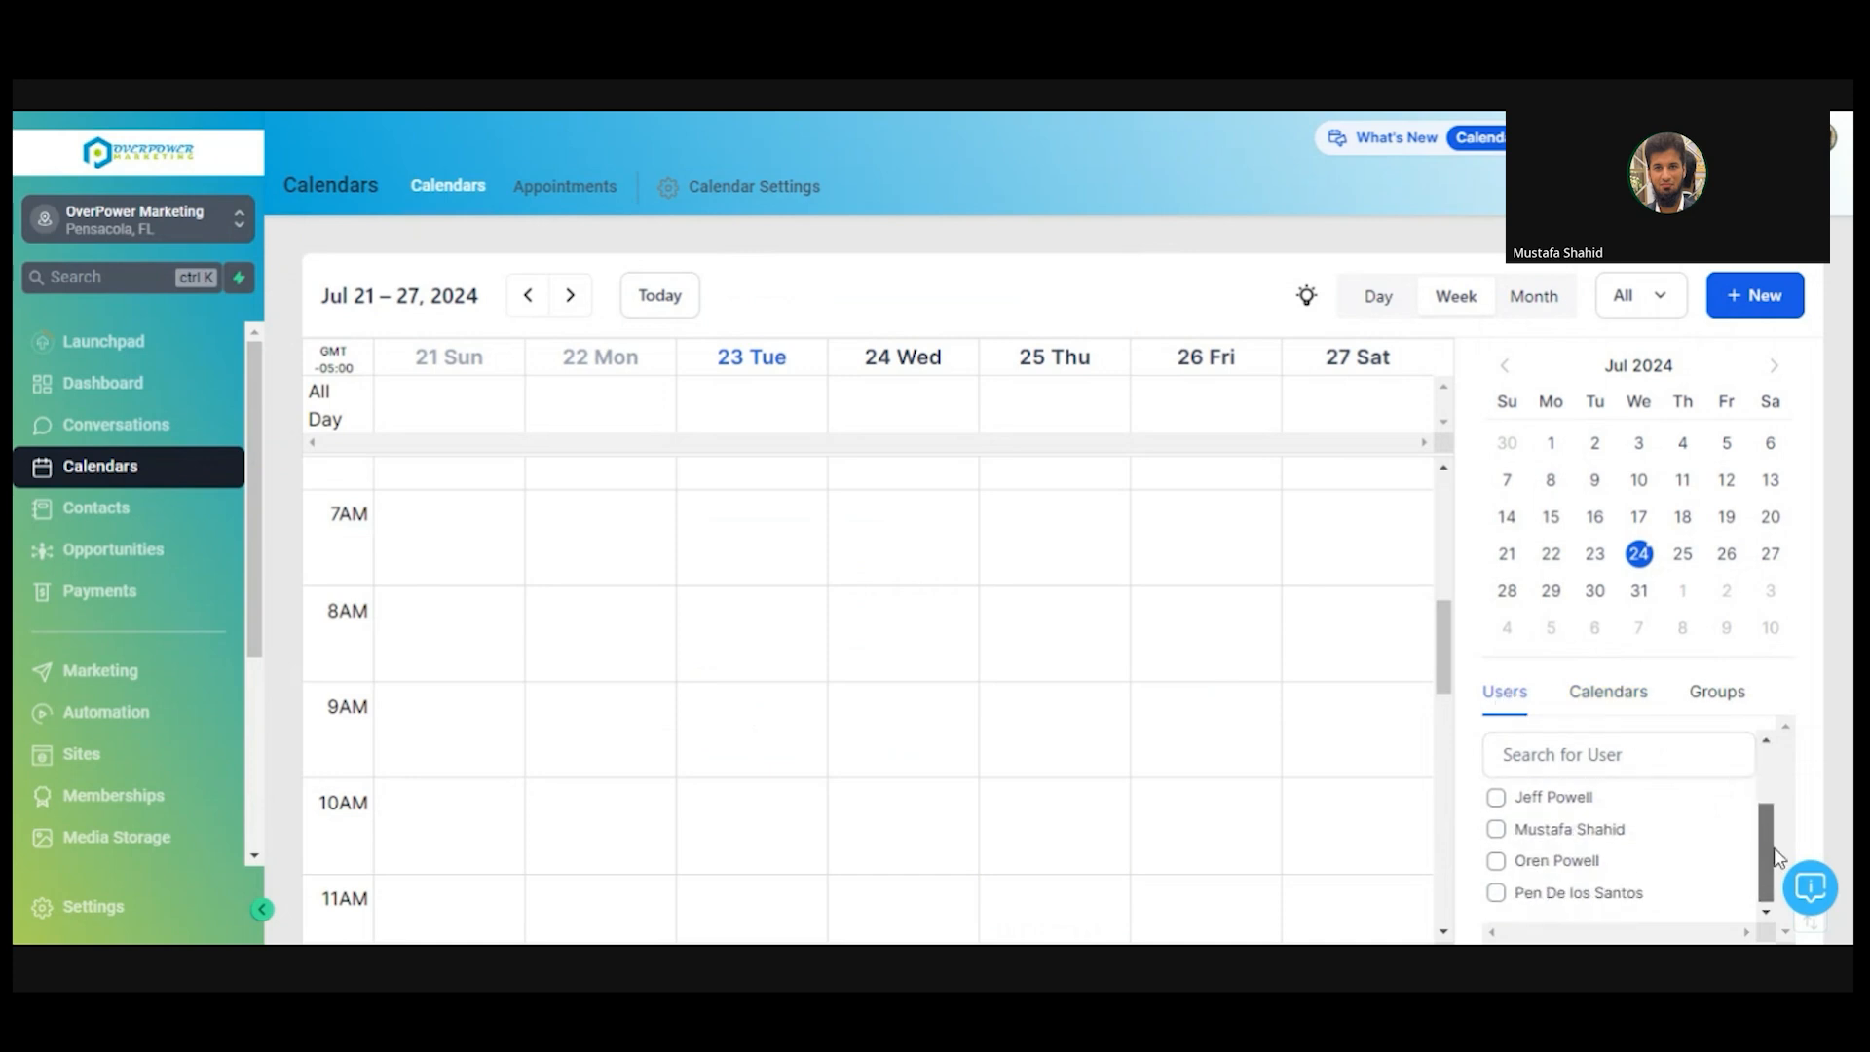
left_click(1496, 830)
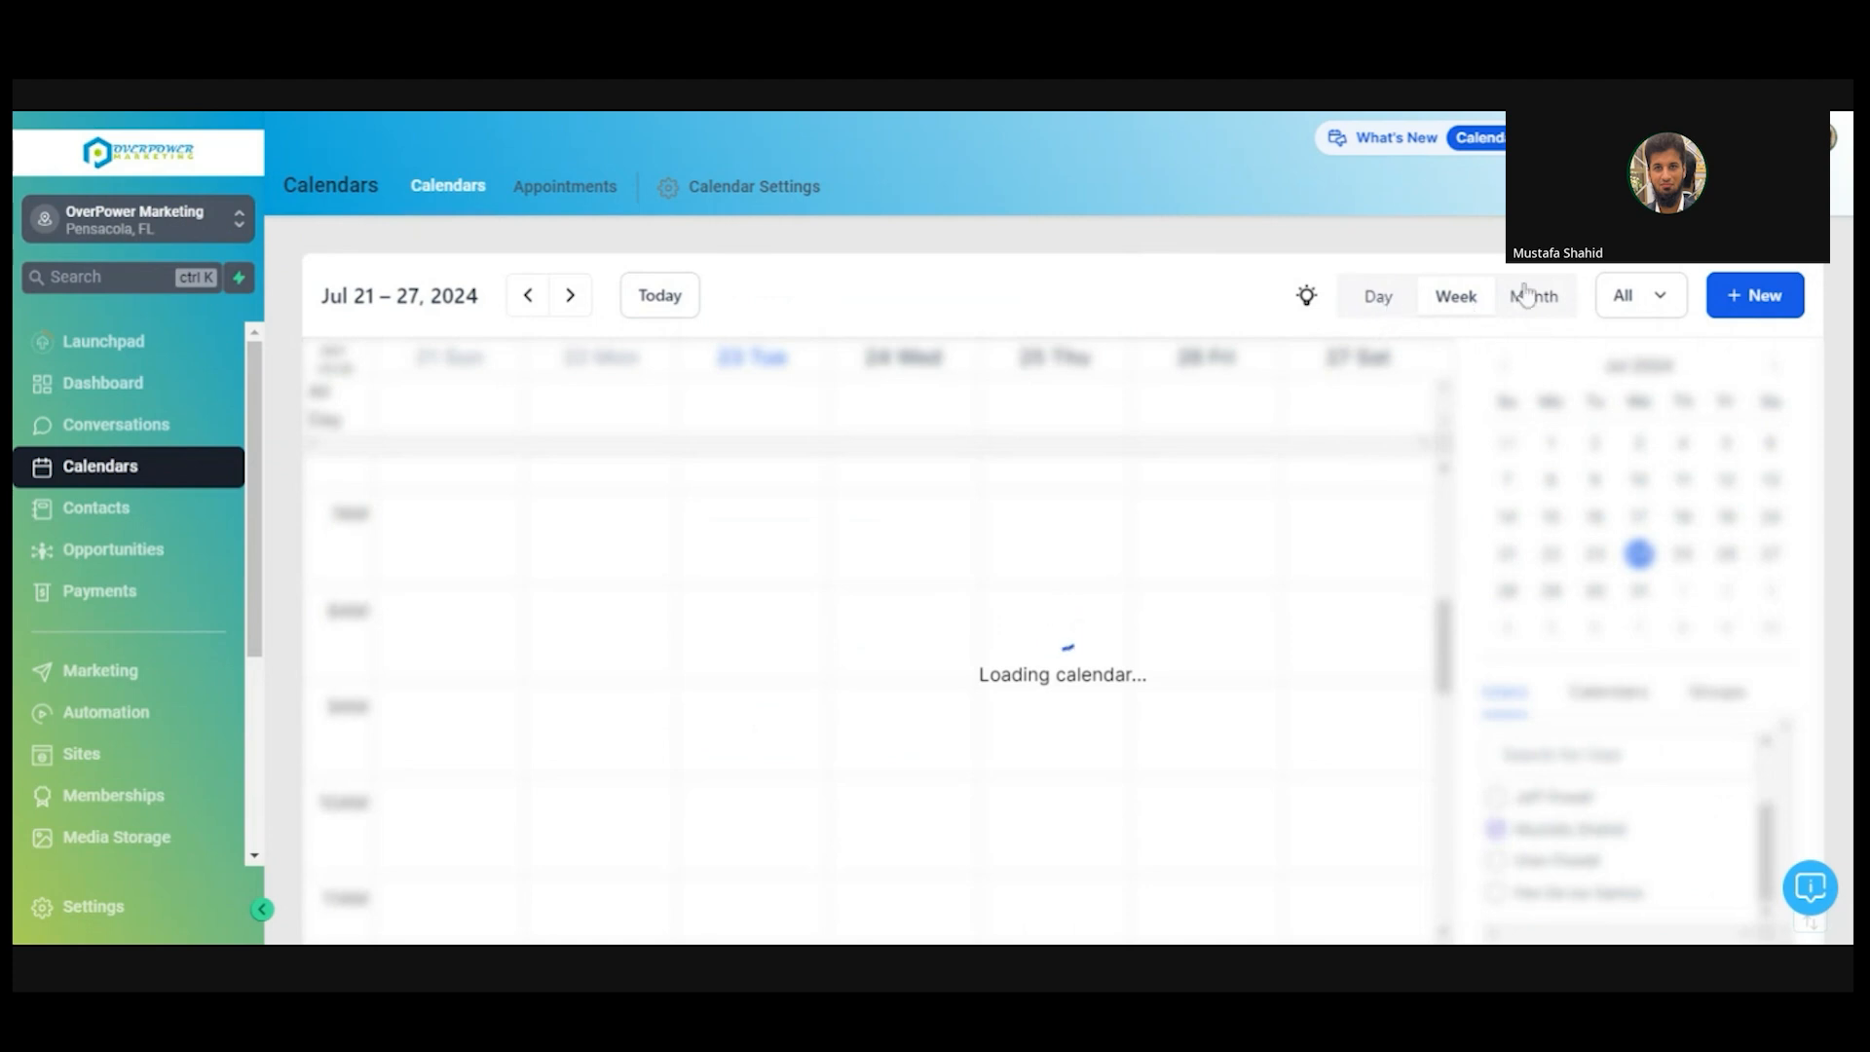
left_click(1656, 298)
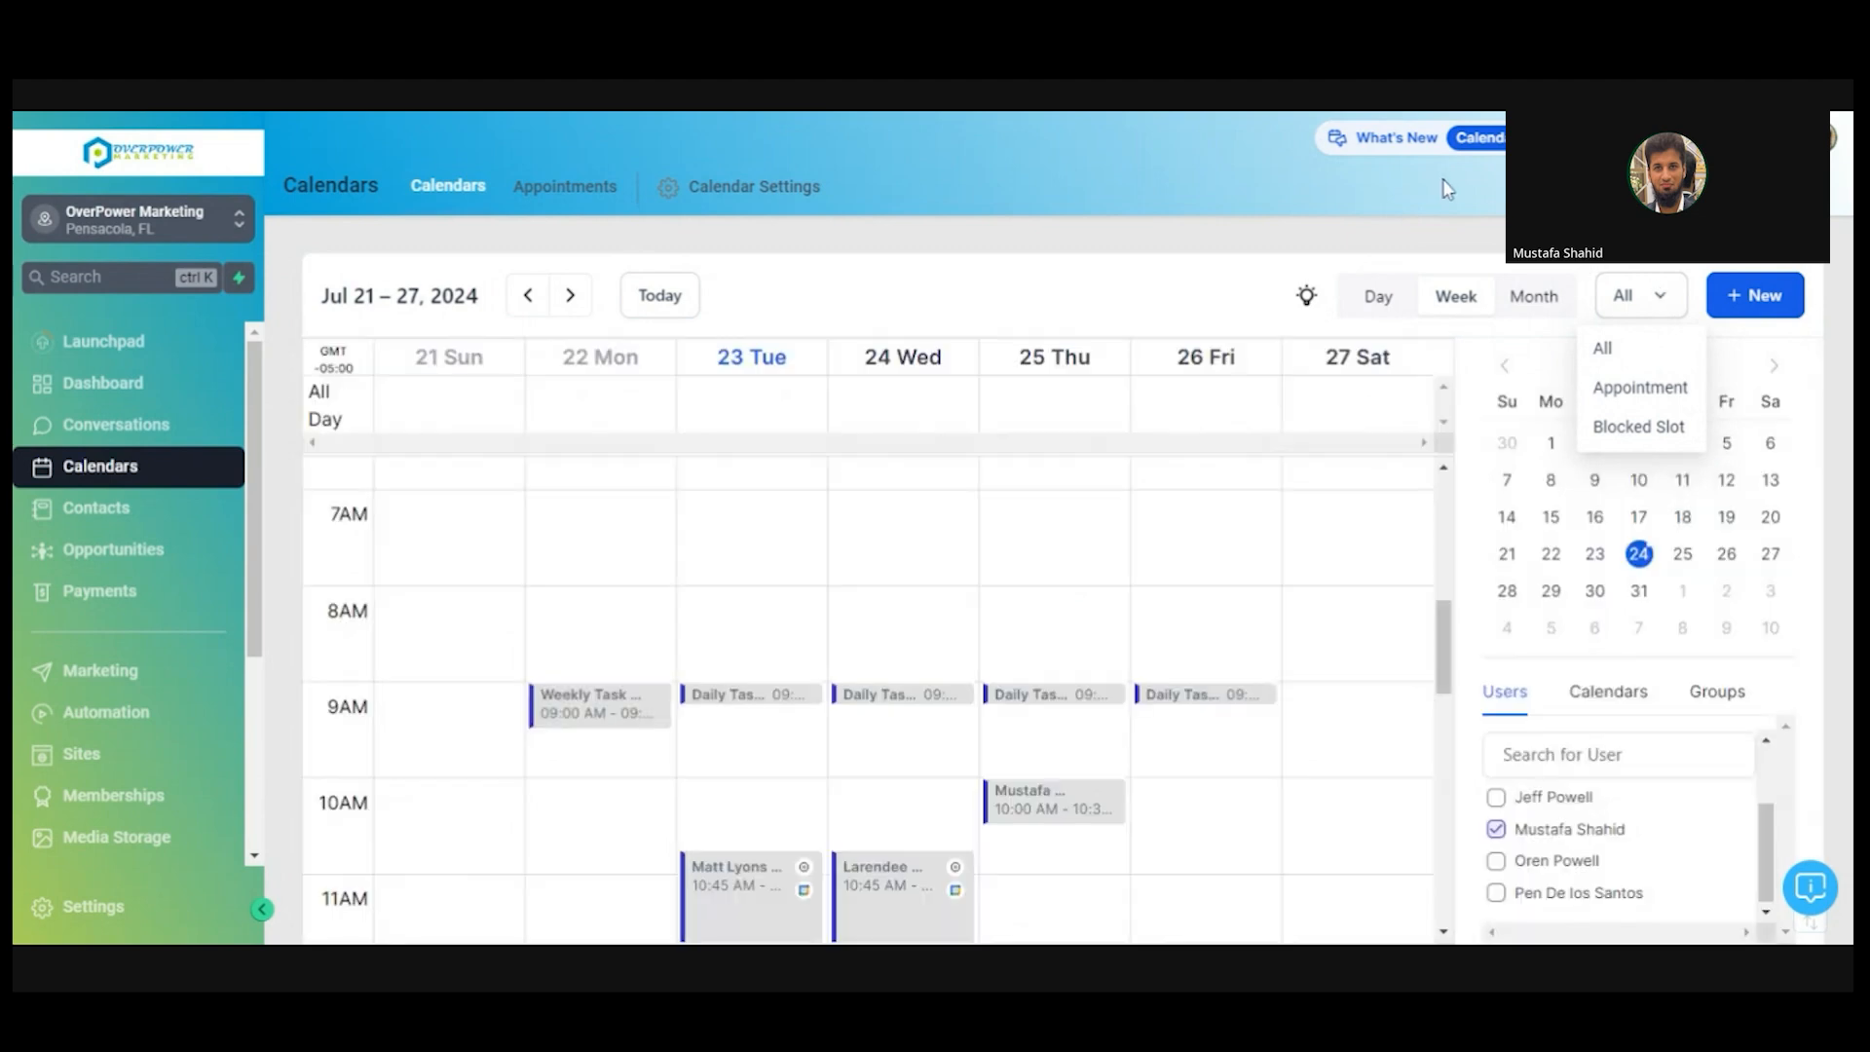
left_click(1447, 214)
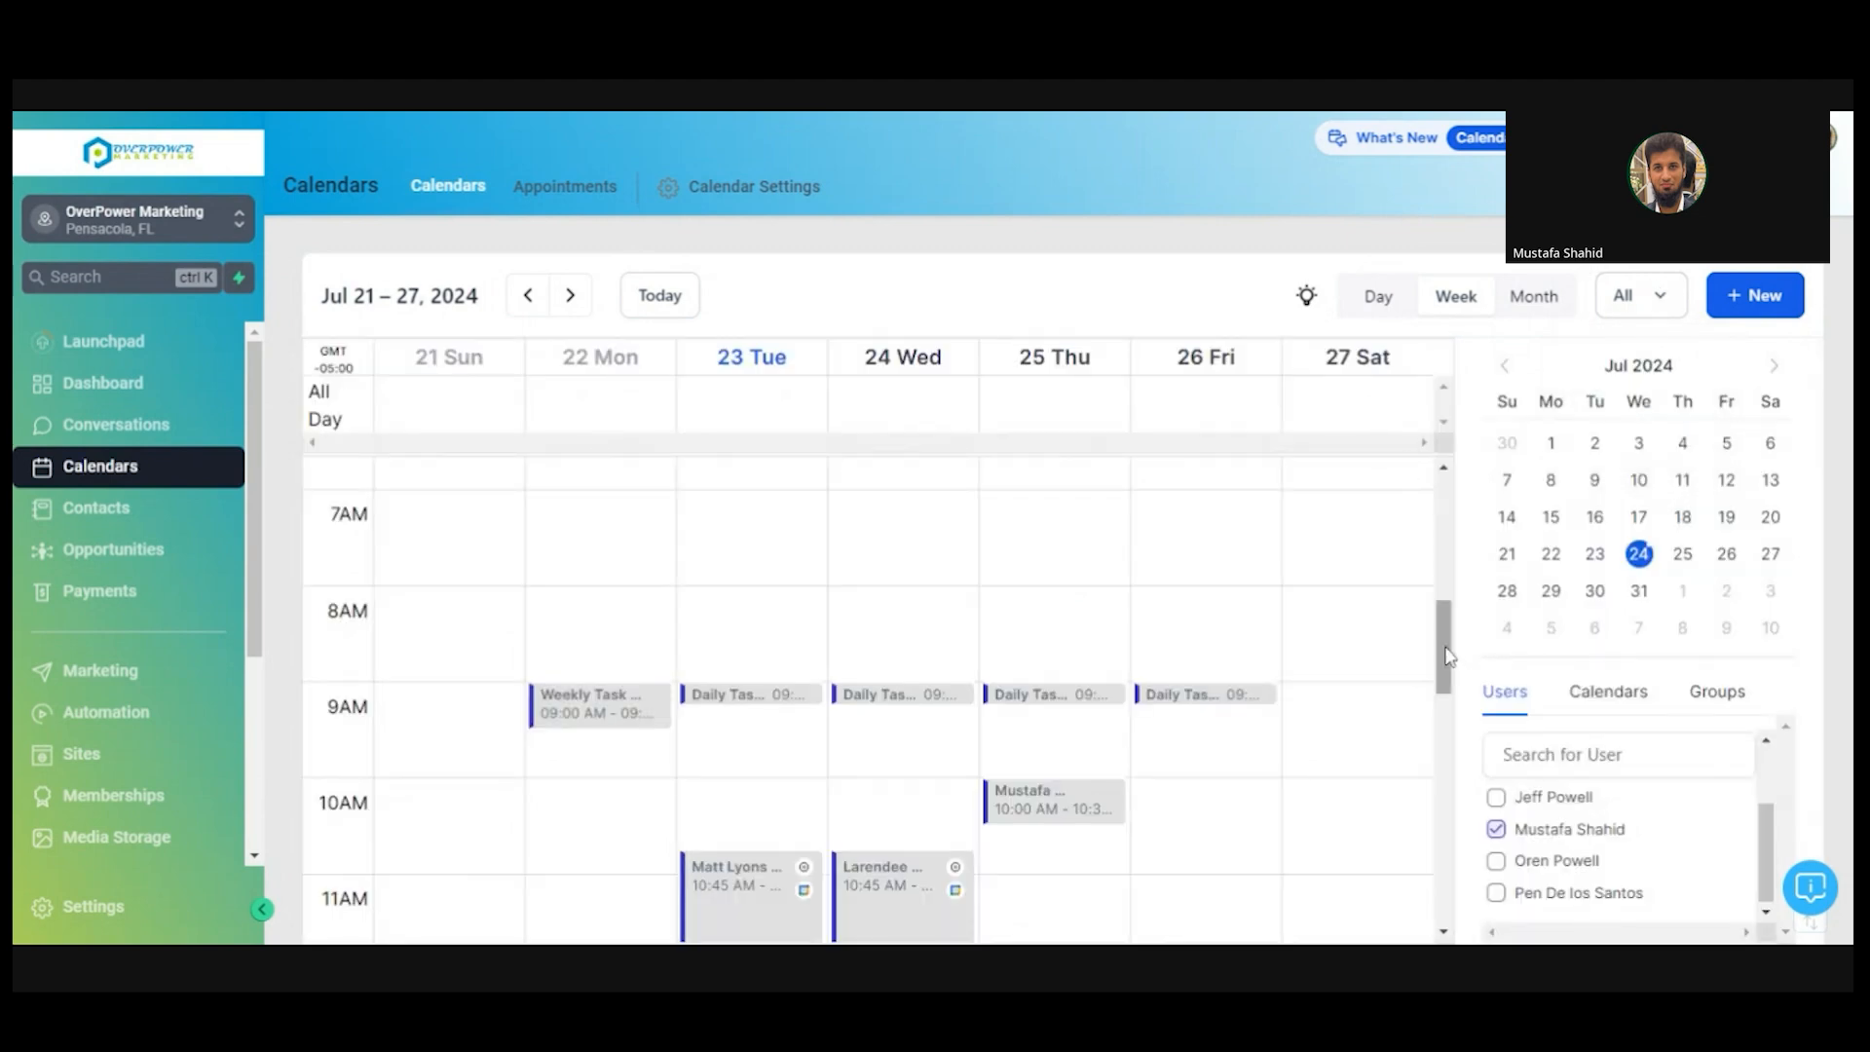
left_click_drag(1445, 654, 1447, 570)
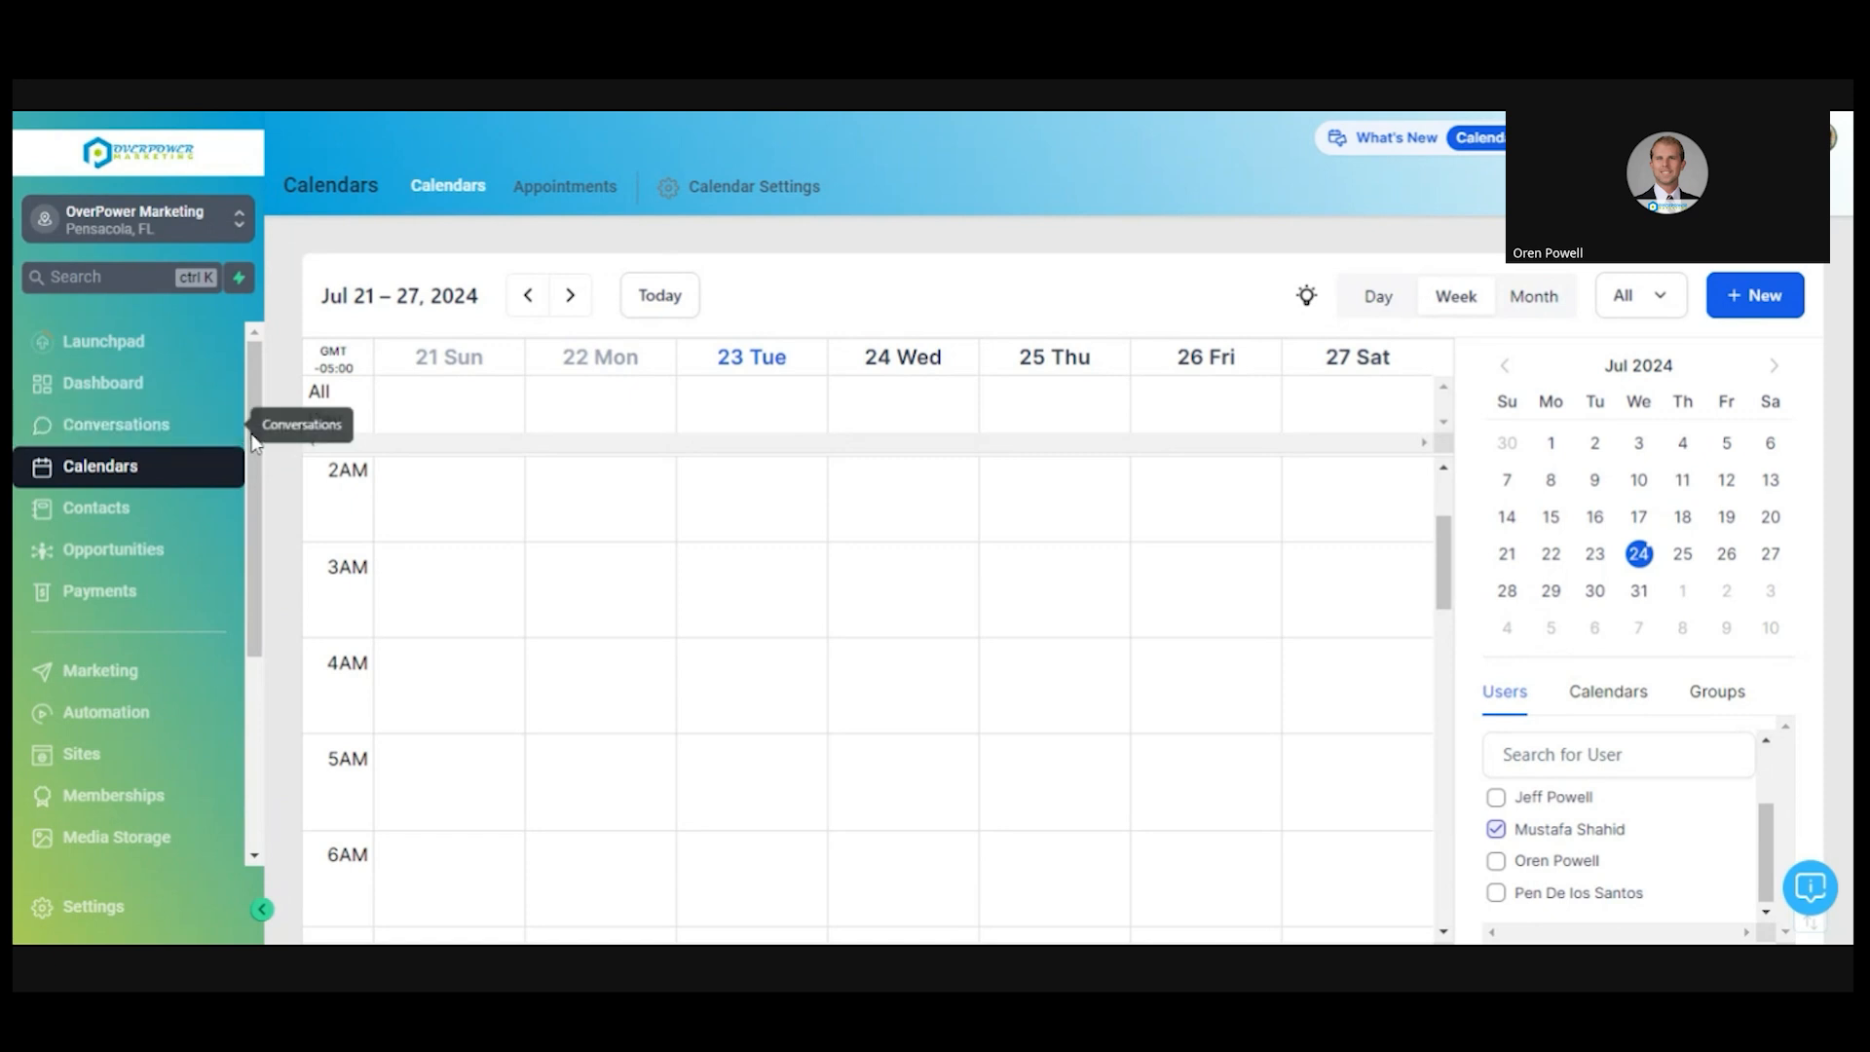
- Go to Settings > My Staff and open an admin team member's profile for editing
left_click(199, 921)
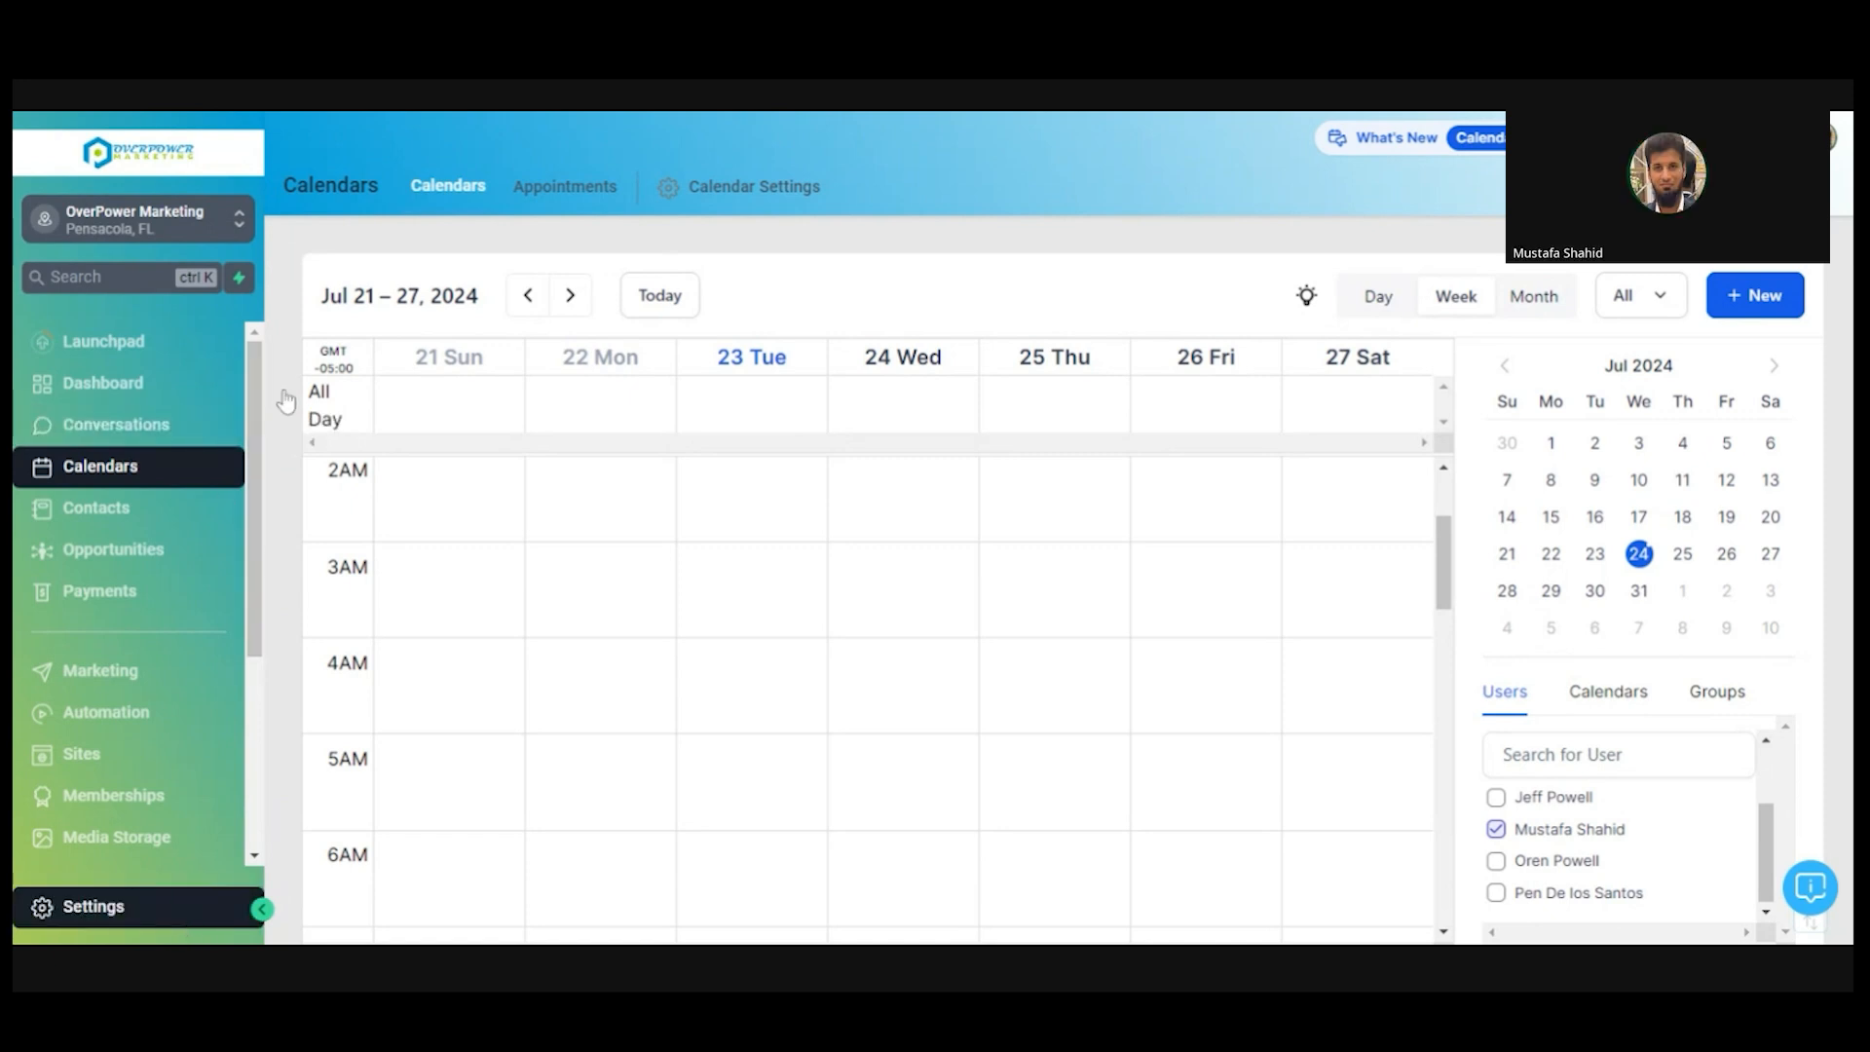
left_click(148, 916)
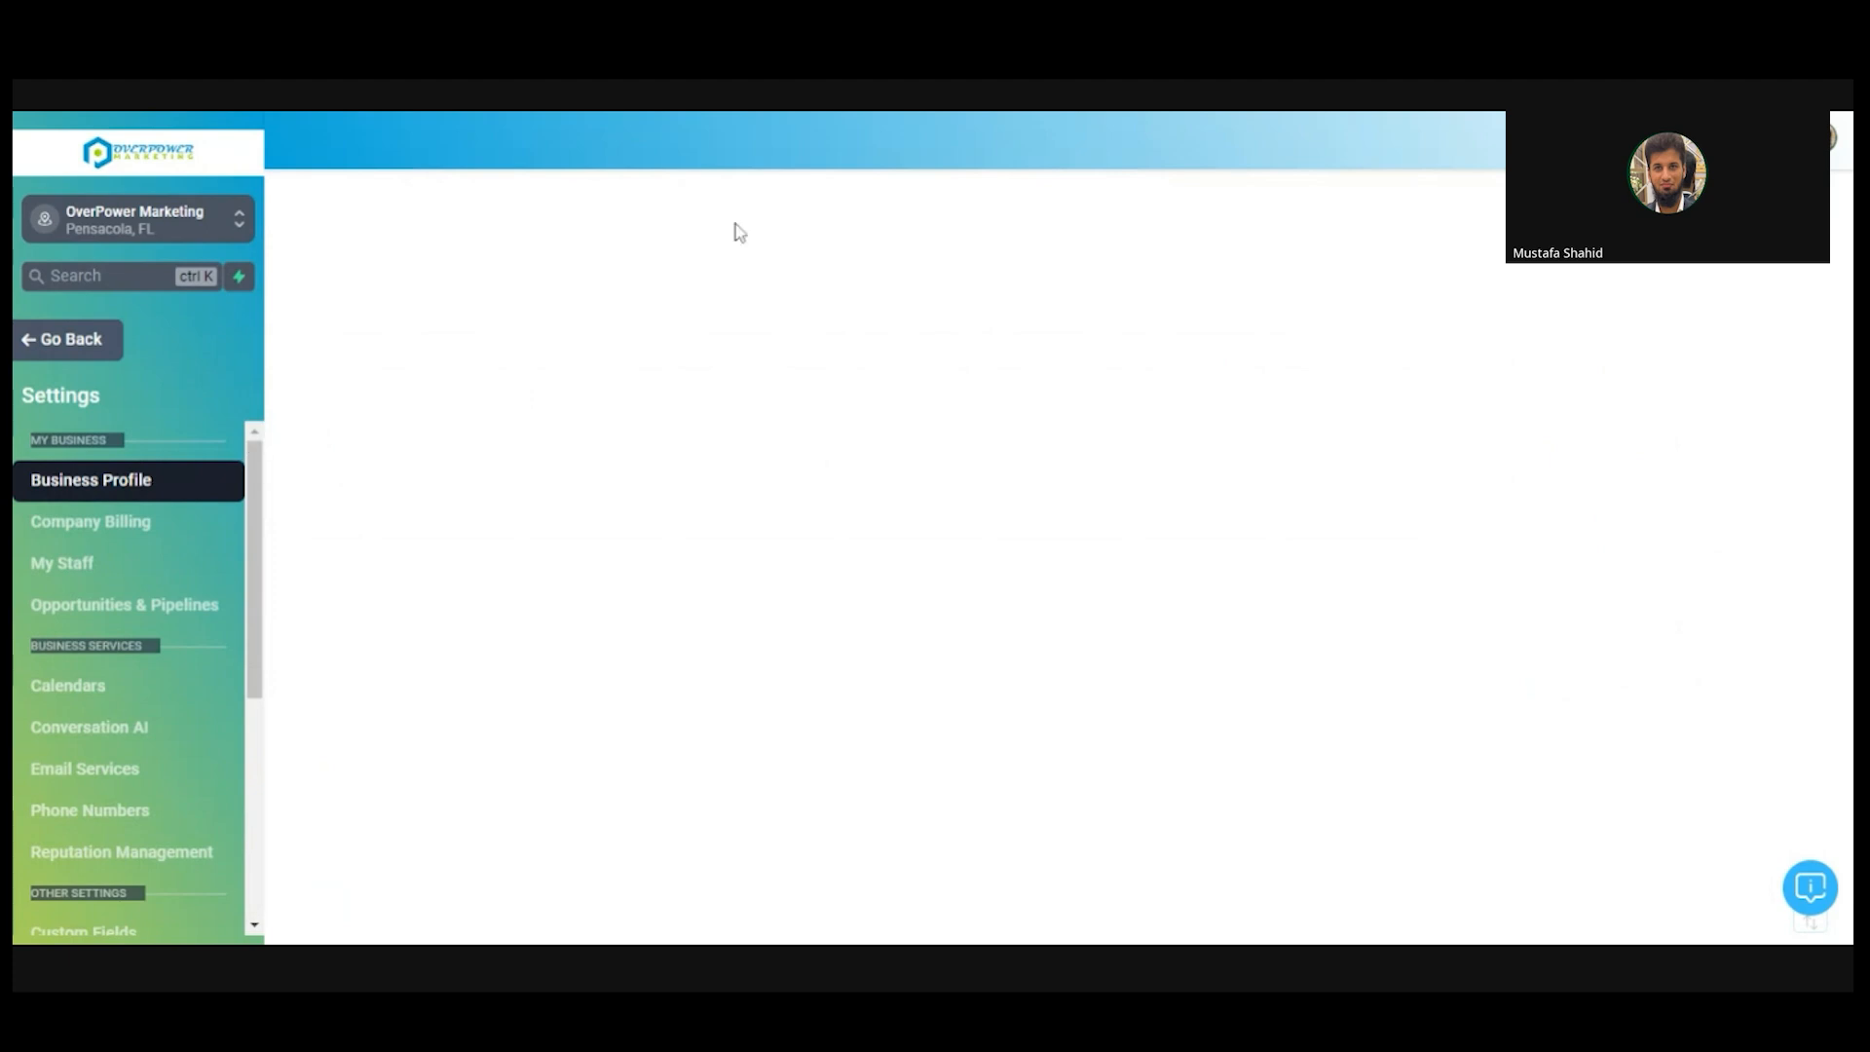
left_click(101, 581)
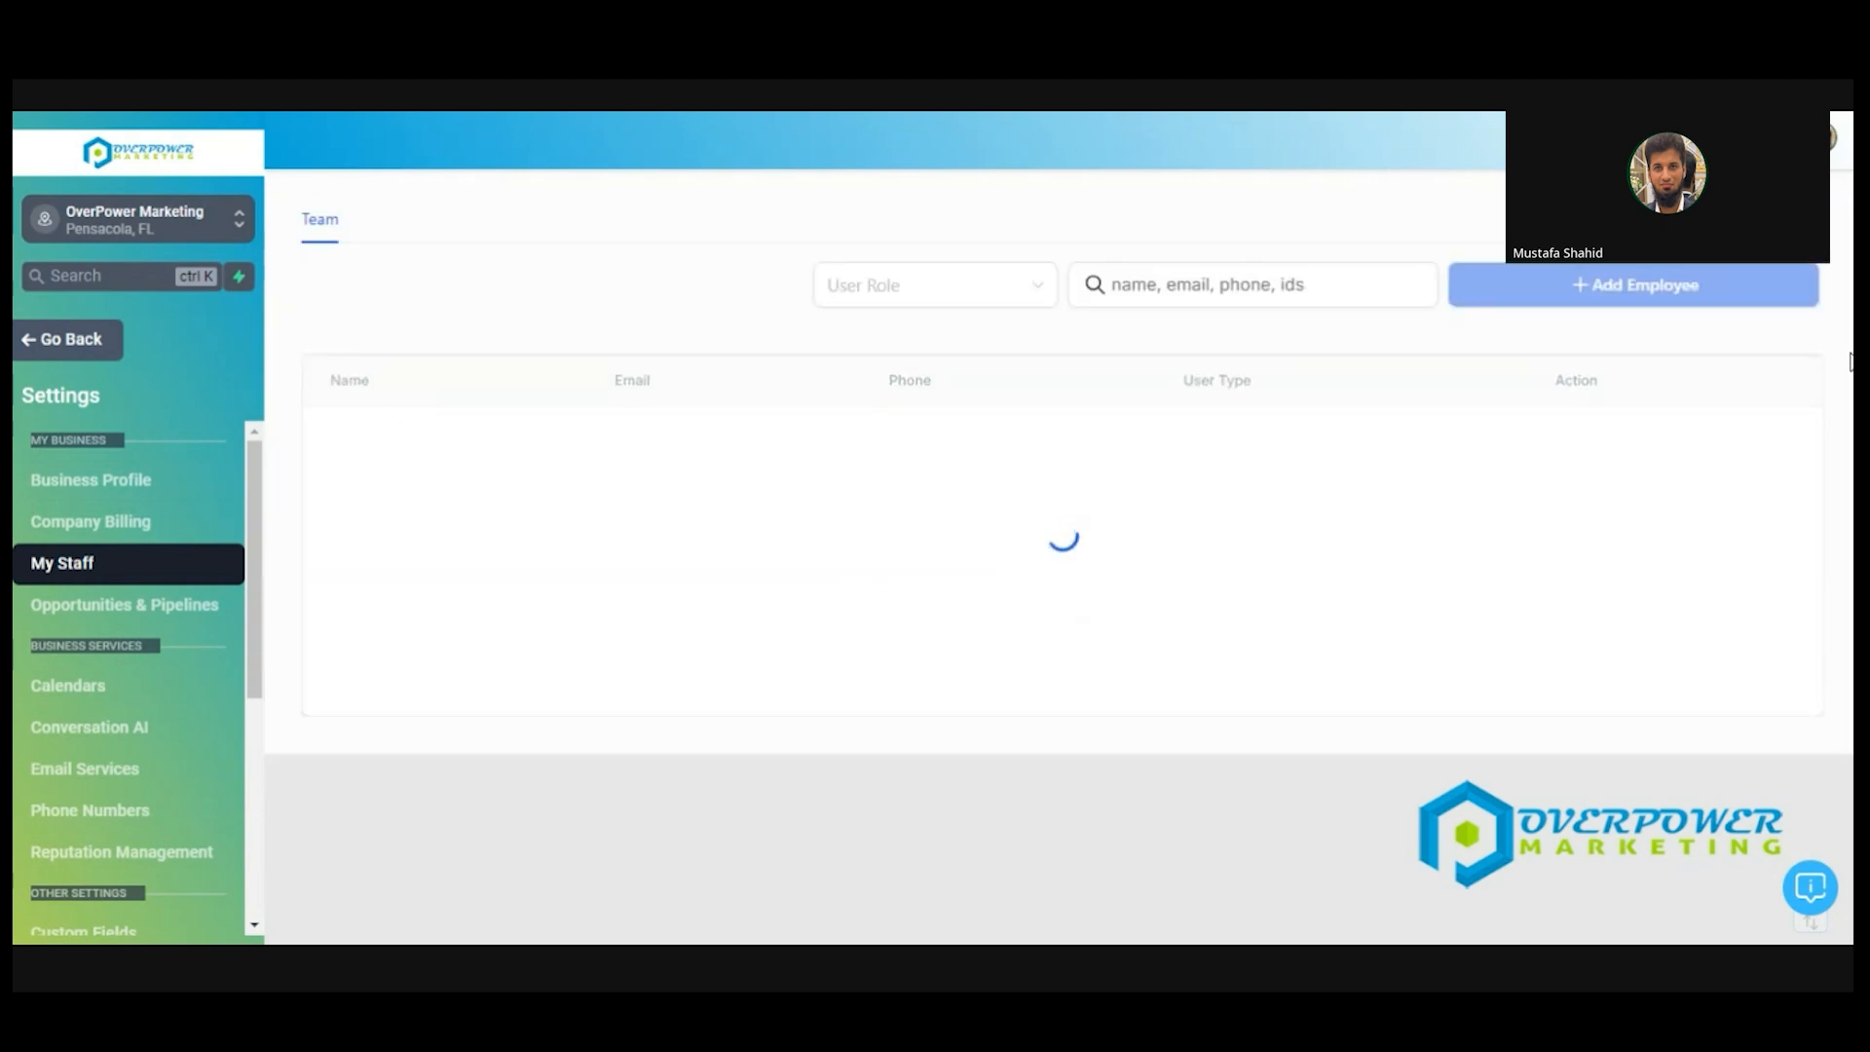
scroll(1169, 487, "down", 3)
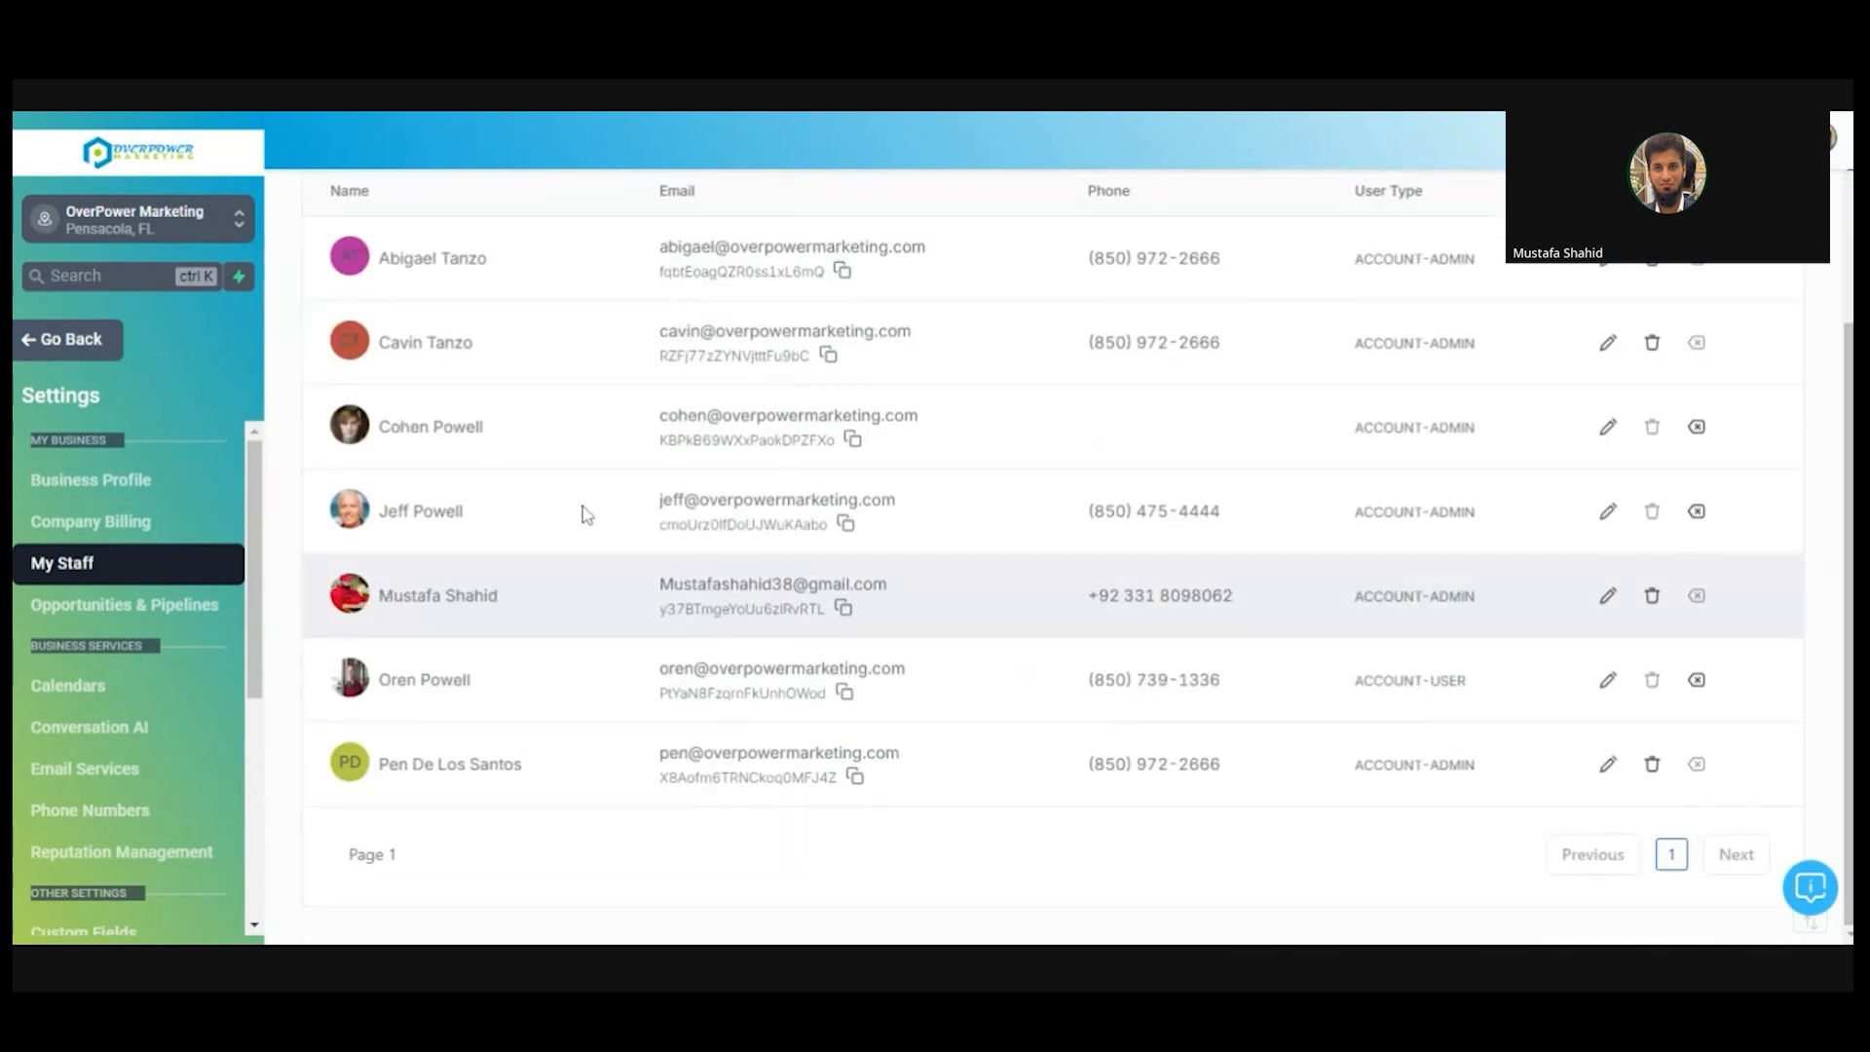
left_click(1608, 596)
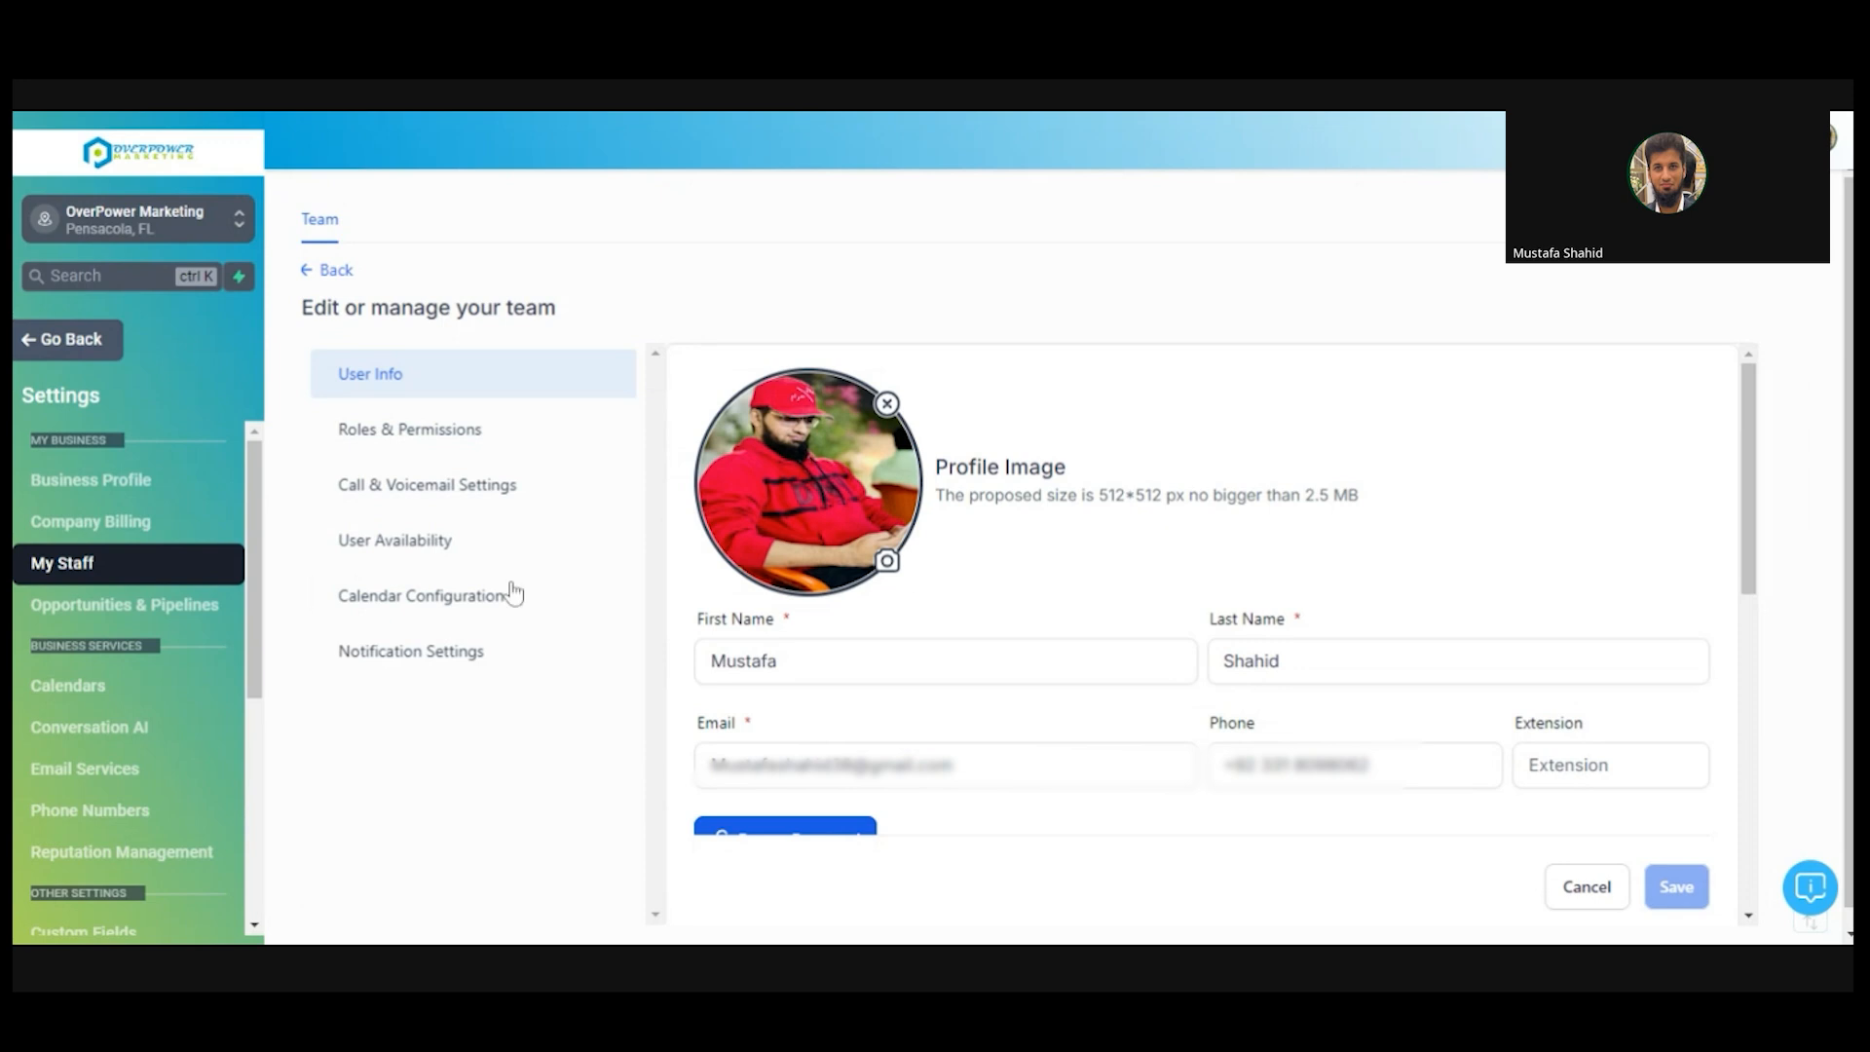
- Review the Calendar Configuration tab: two connected Google Calendars, the linked calendar and conflict calendars
left_click(429, 597)
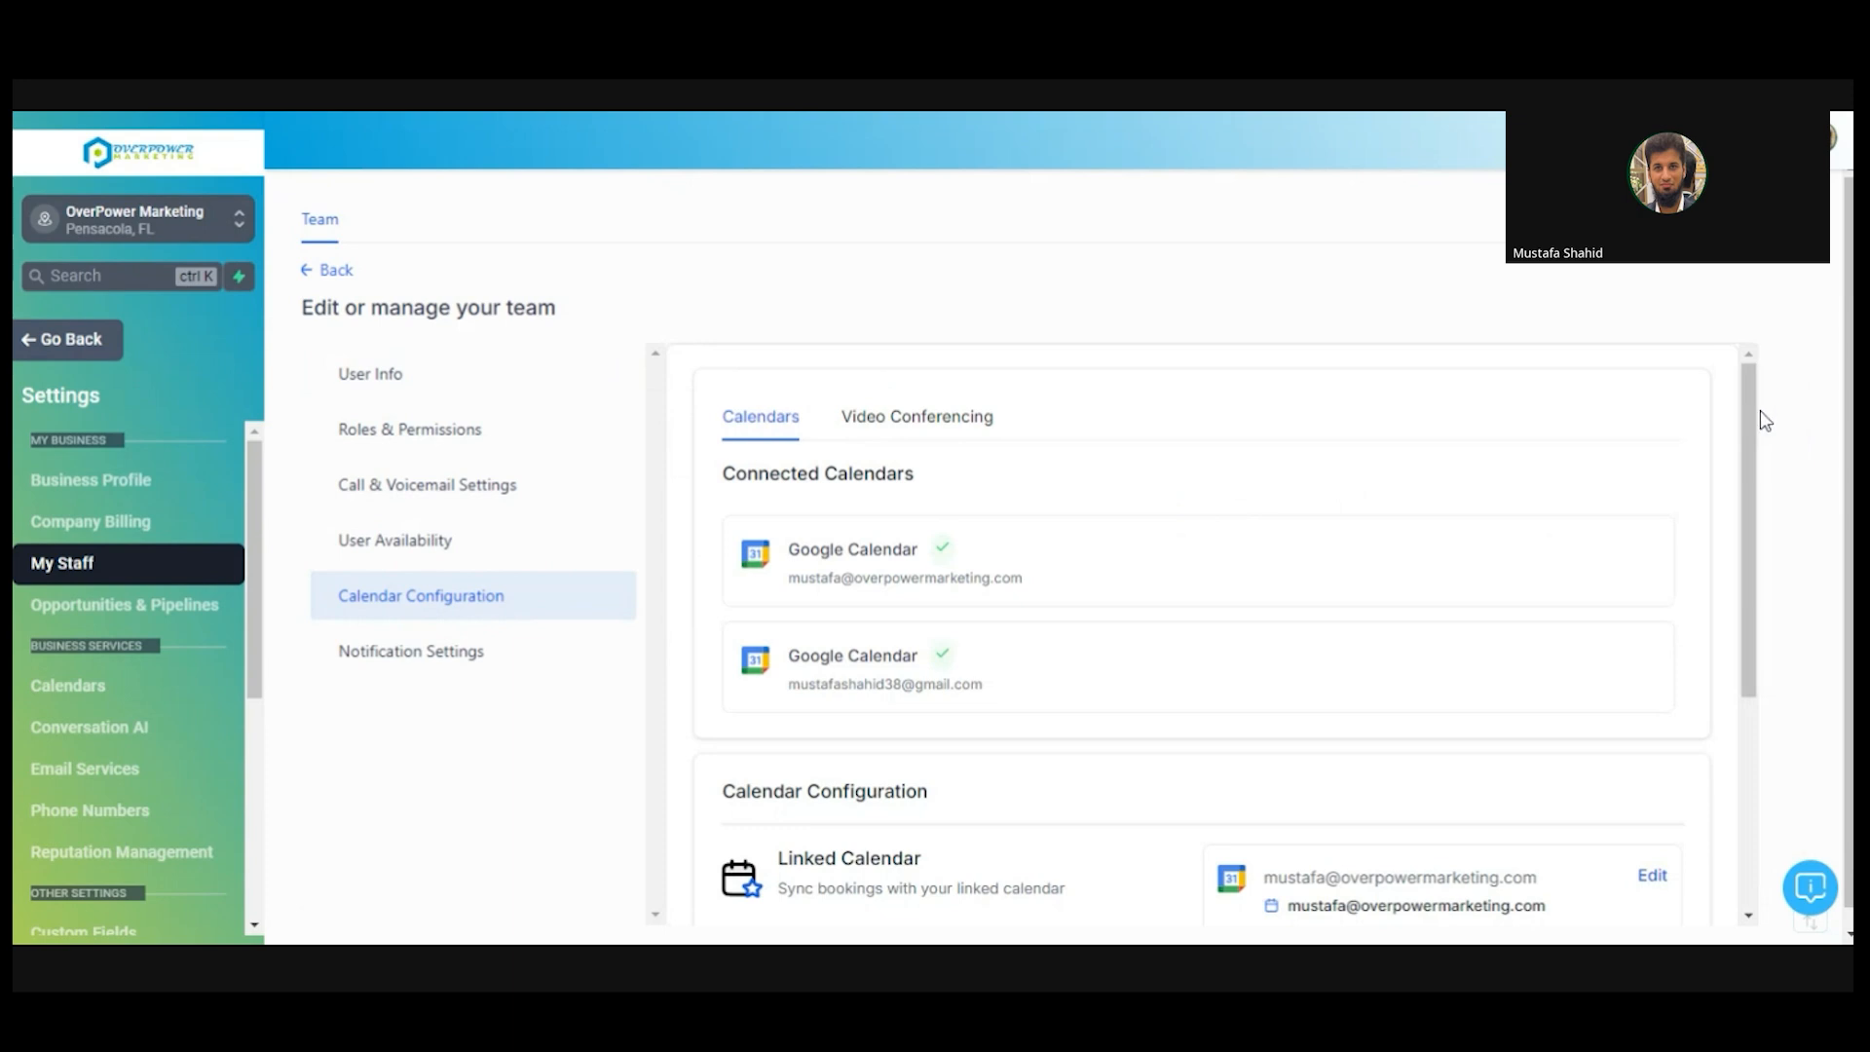
left_click_drag(1760, 411, 1756, 496)
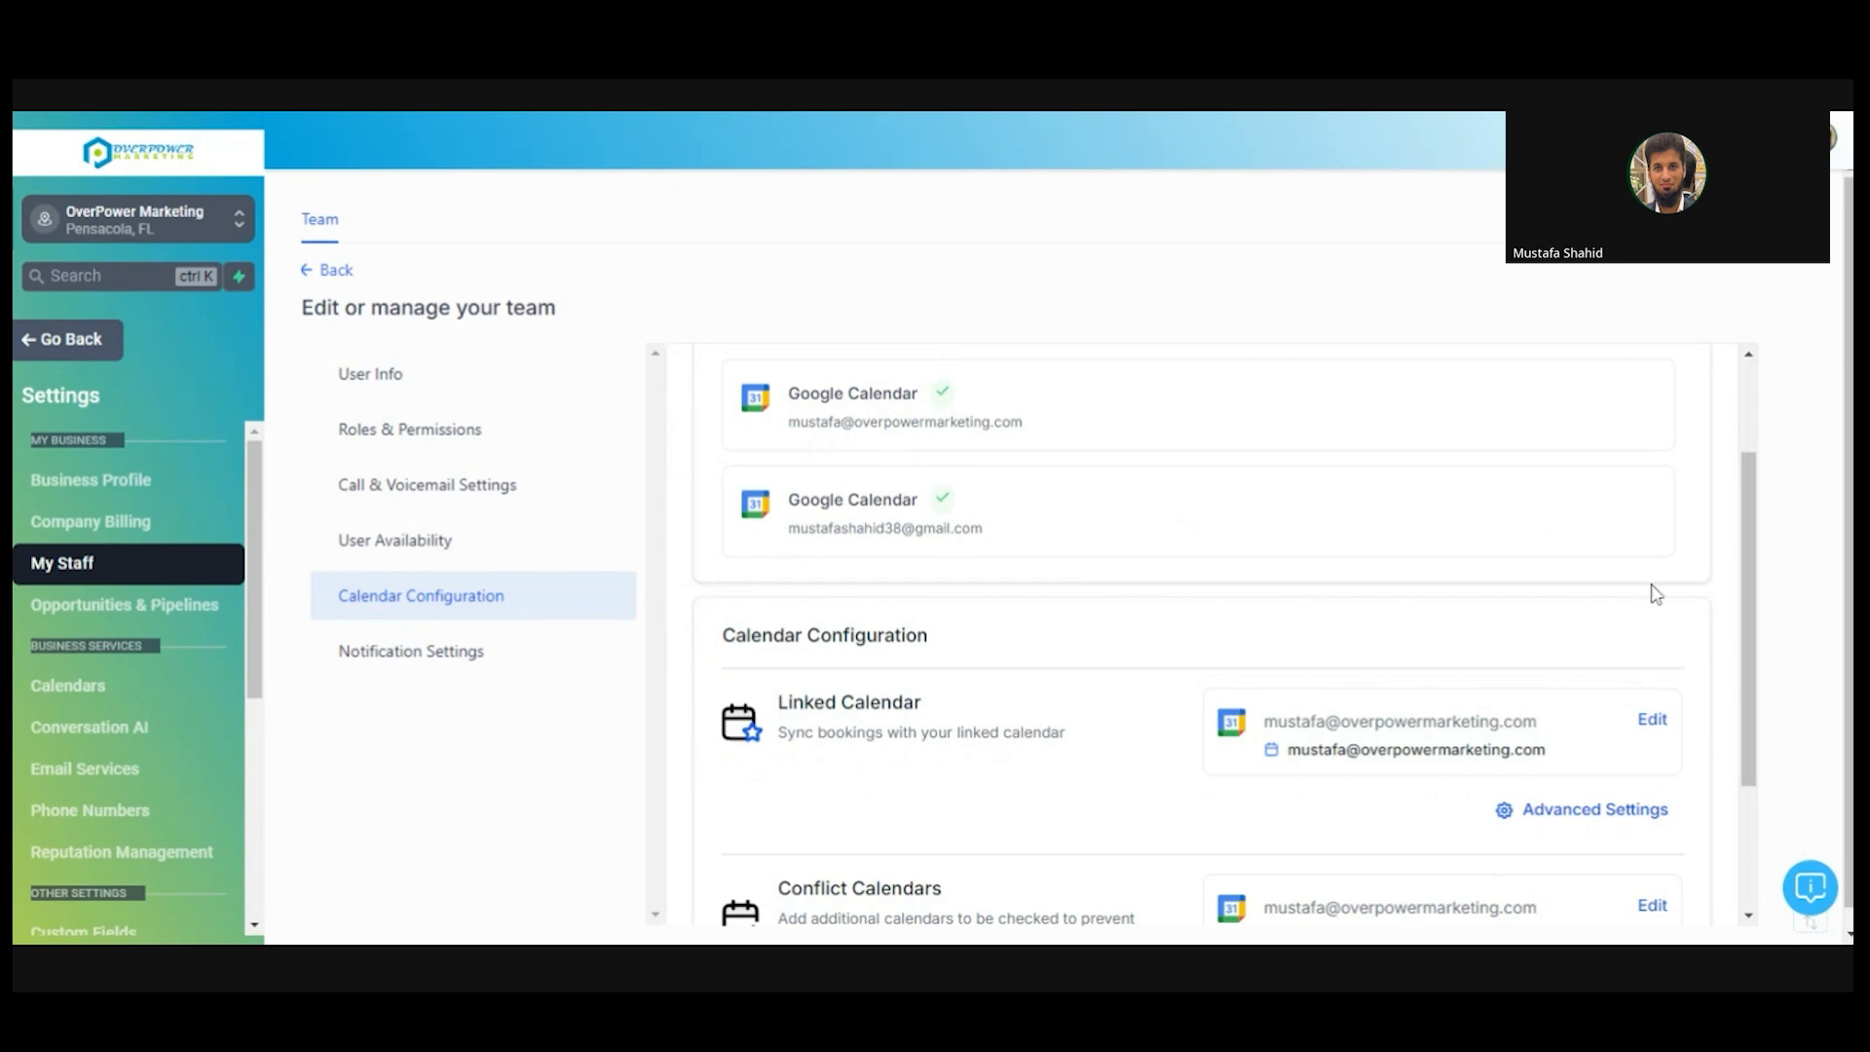
scroll(1751, 633, "down", 1)
scroll(1753, 669, "down", 1)
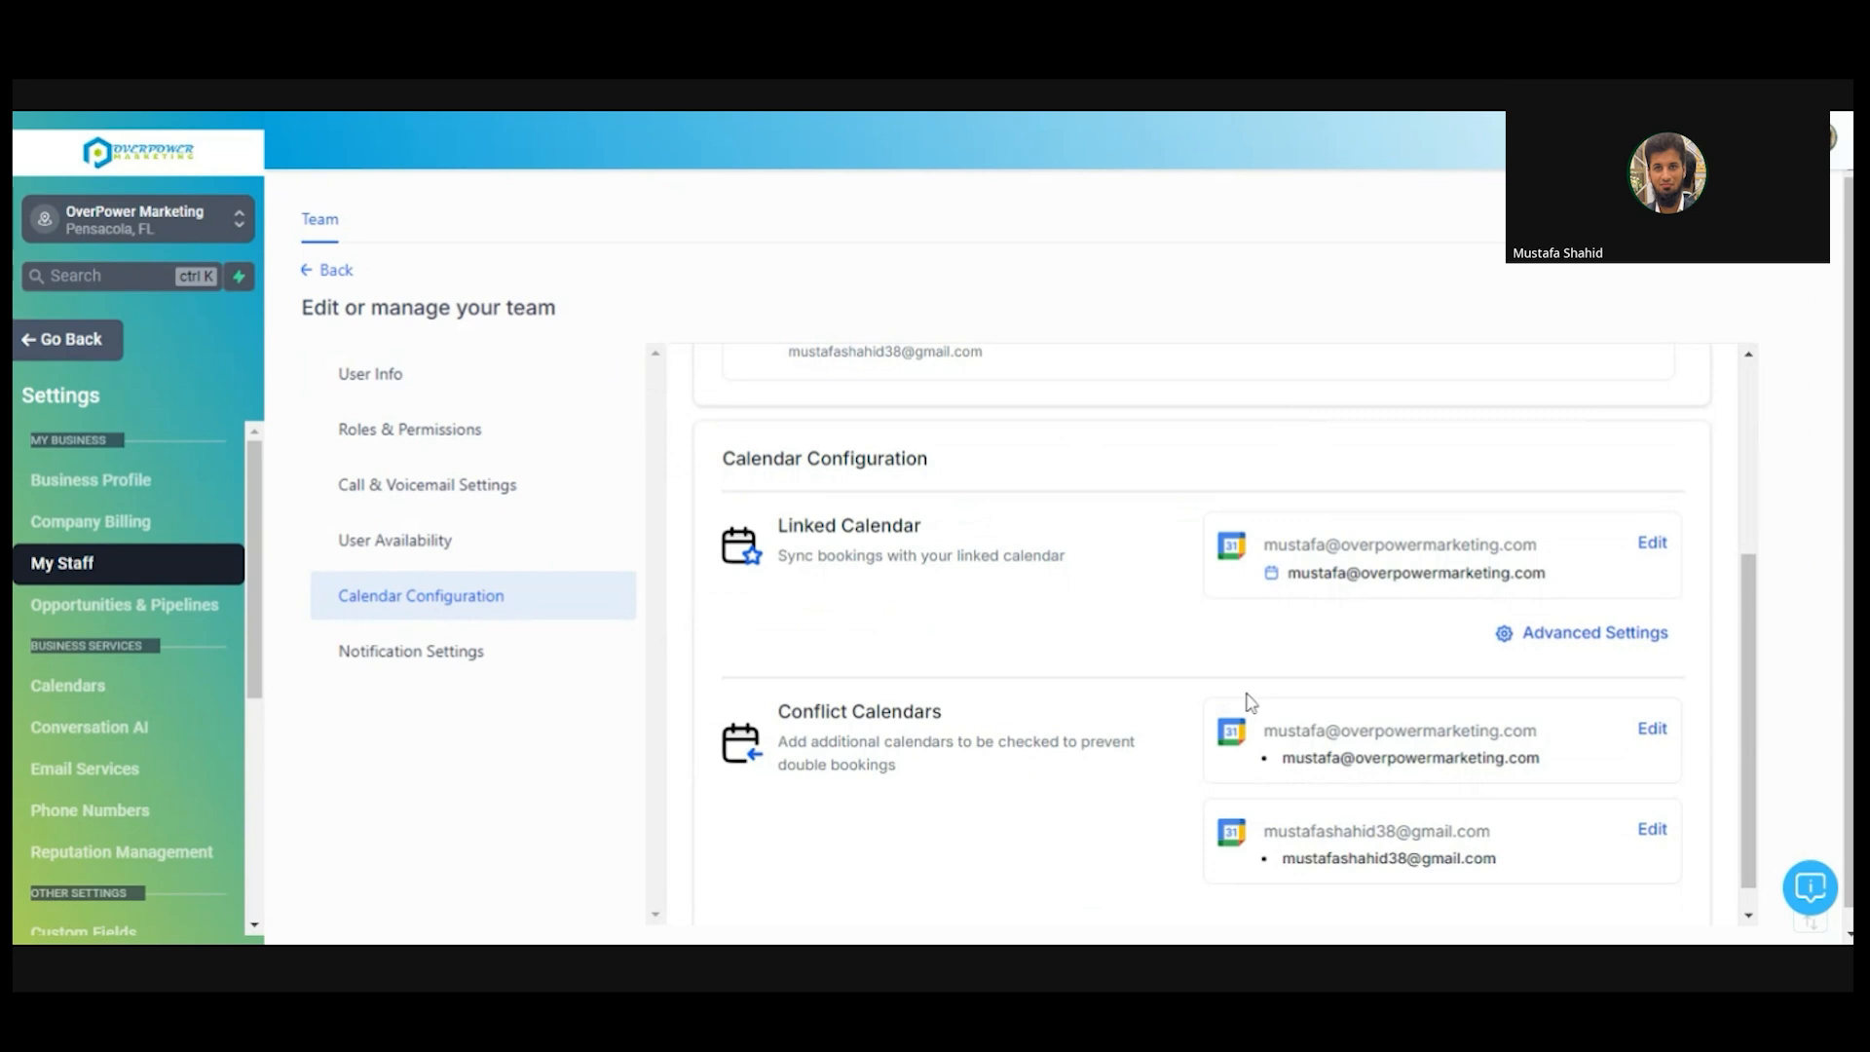
left_click_drag(1746, 697, 1744, 518)
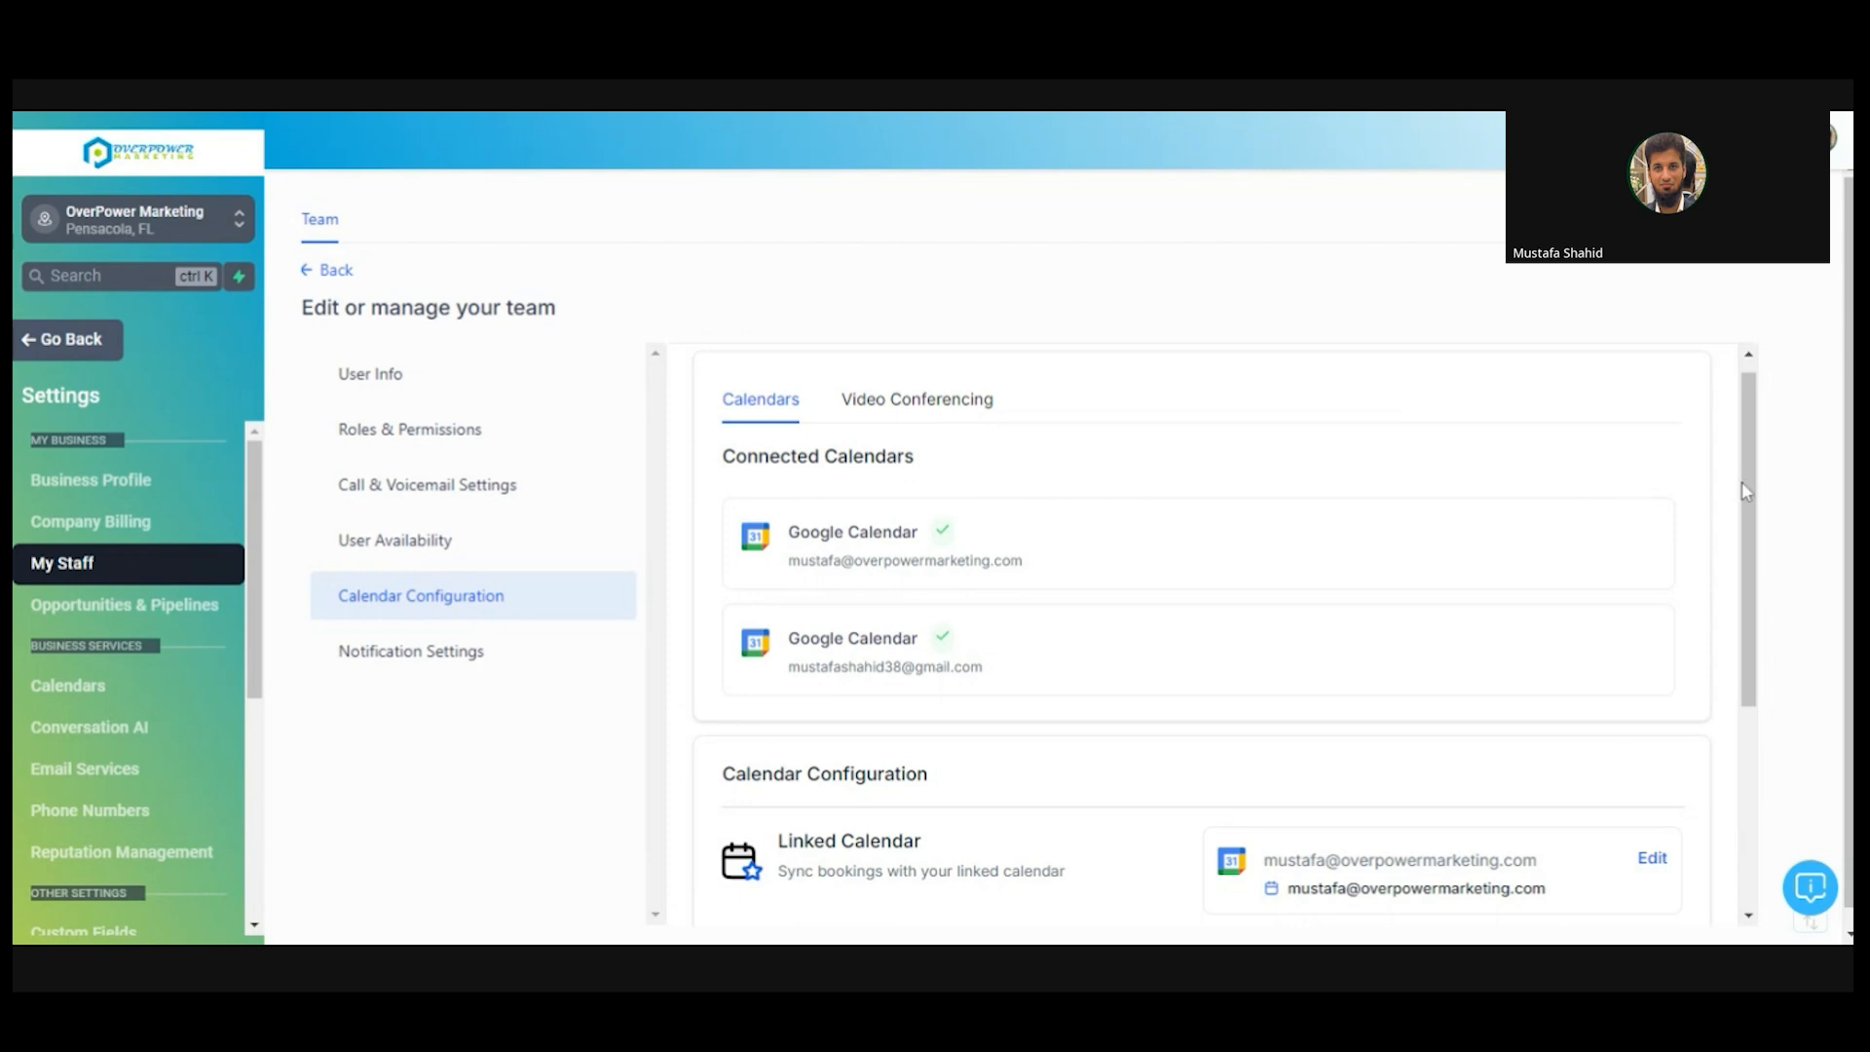
left_click_drag(1749, 492, 1770, 703)
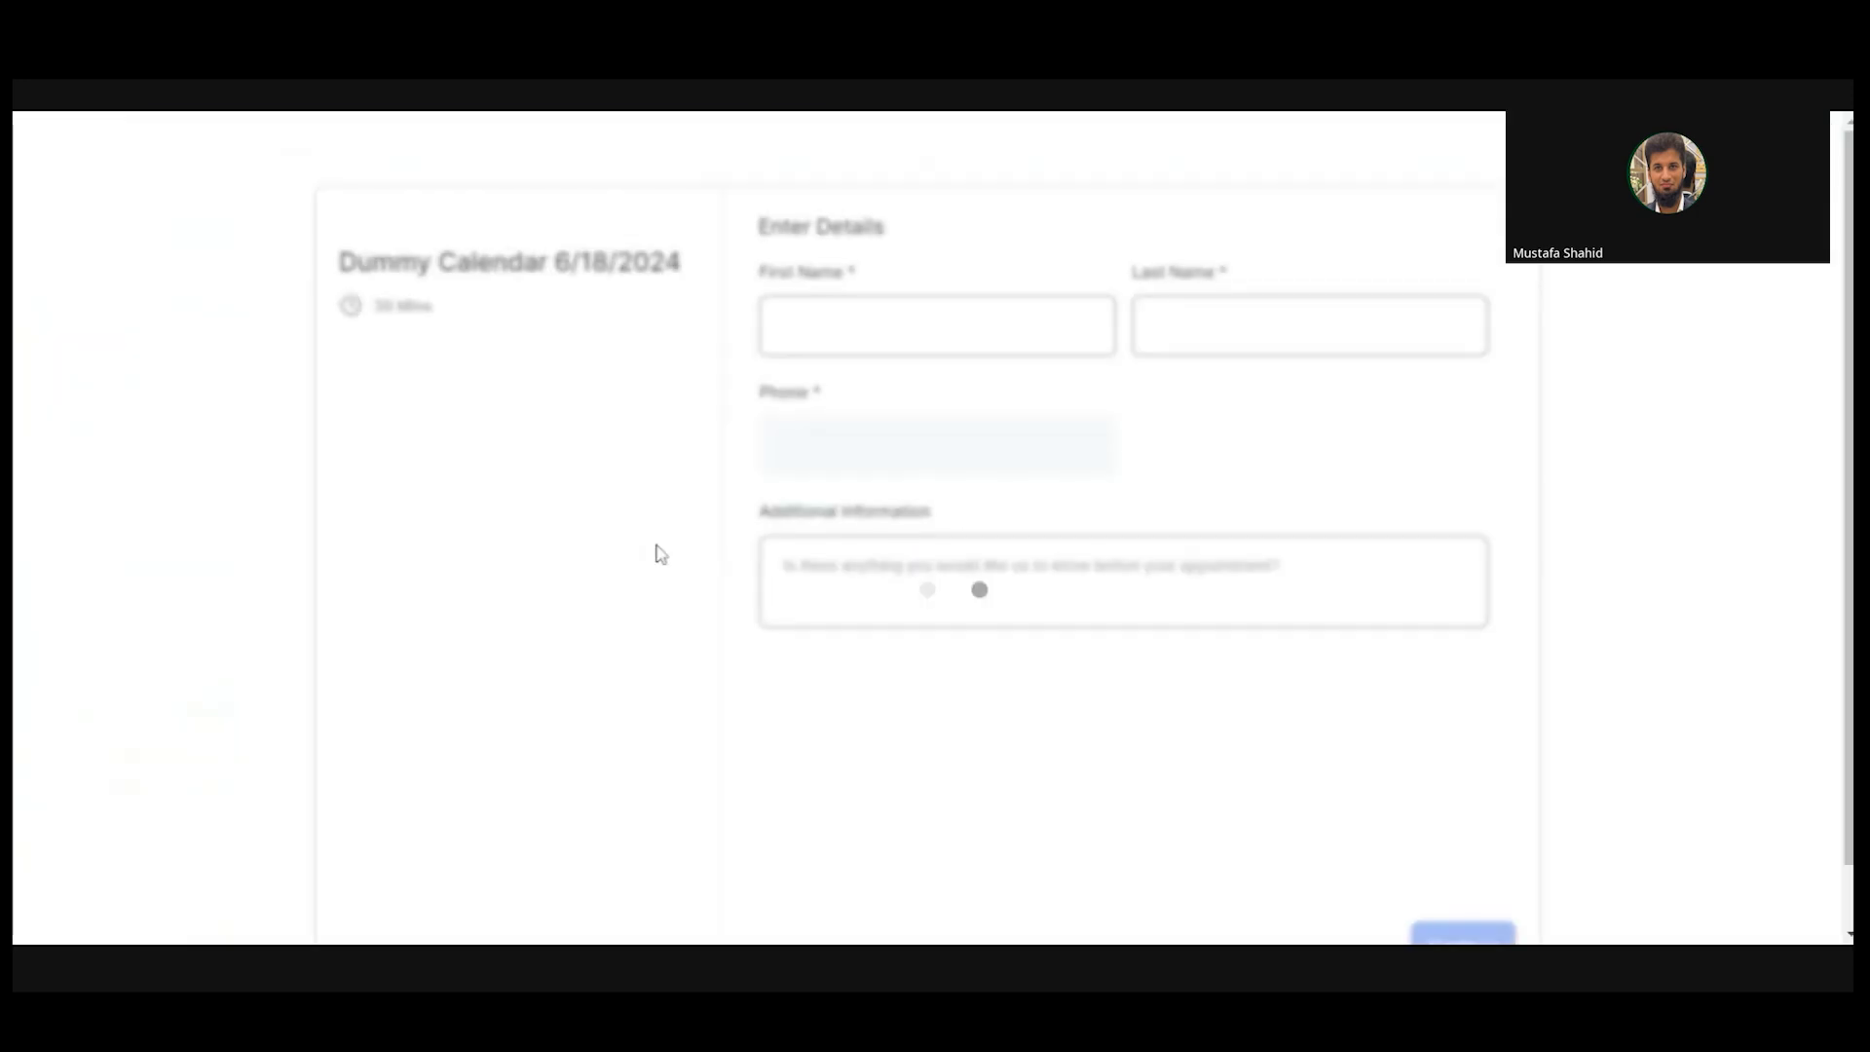
- Enter the guest's first and last name and fill the phone number from saved details
left_click(936, 325)
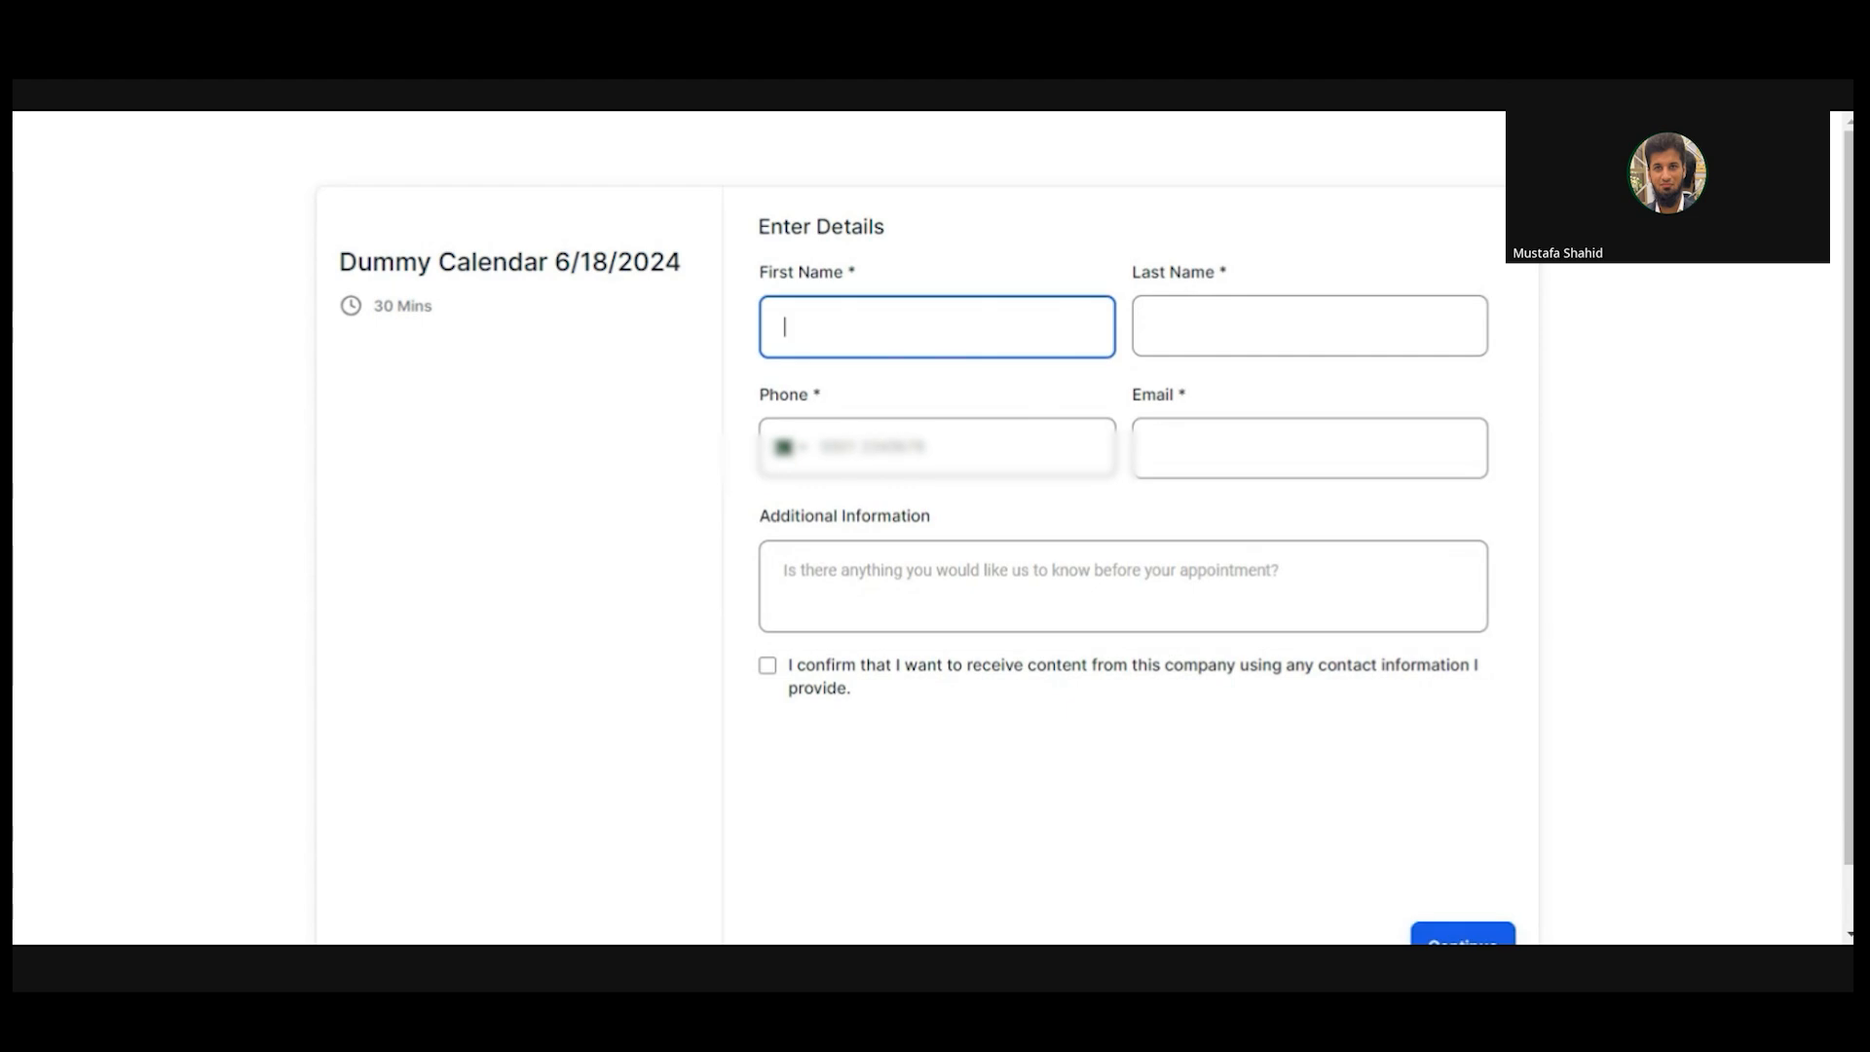
type("Mufasa")
left_click(1309, 326)
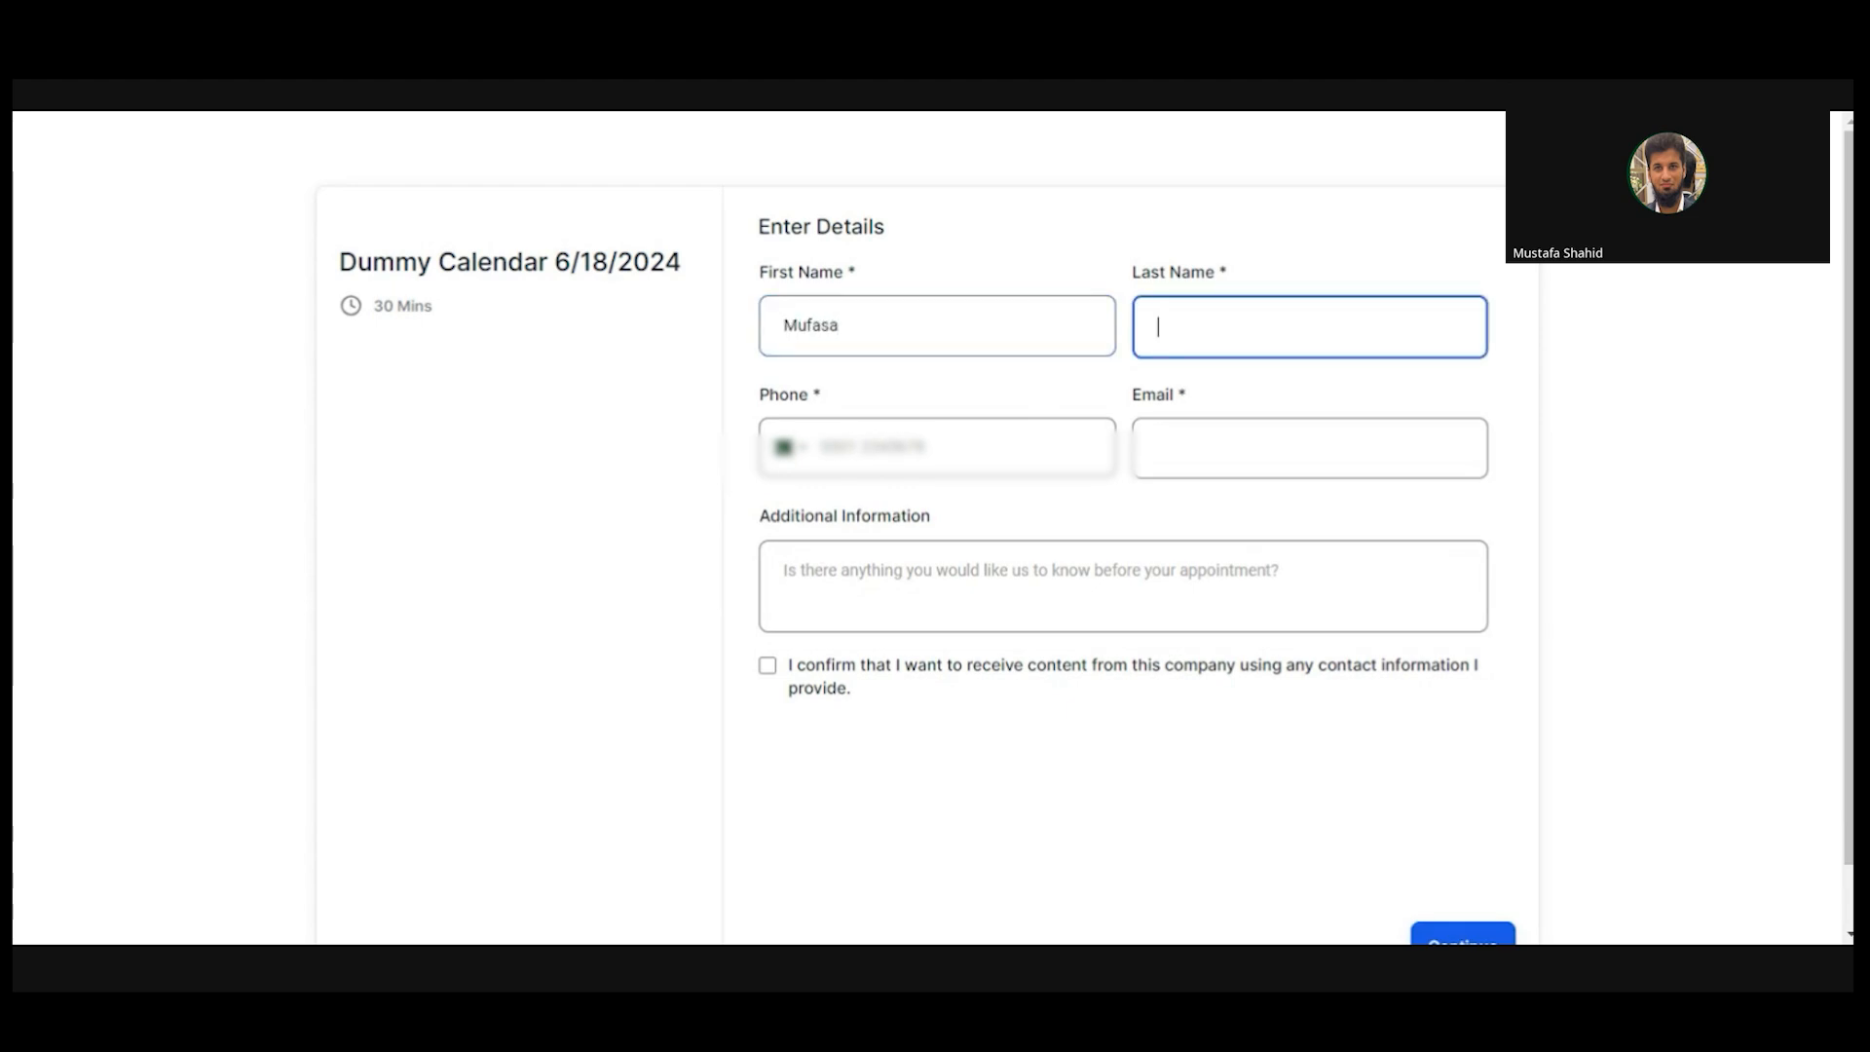
type("Not the King")
left_click(937, 447)
left_click(937, 509)
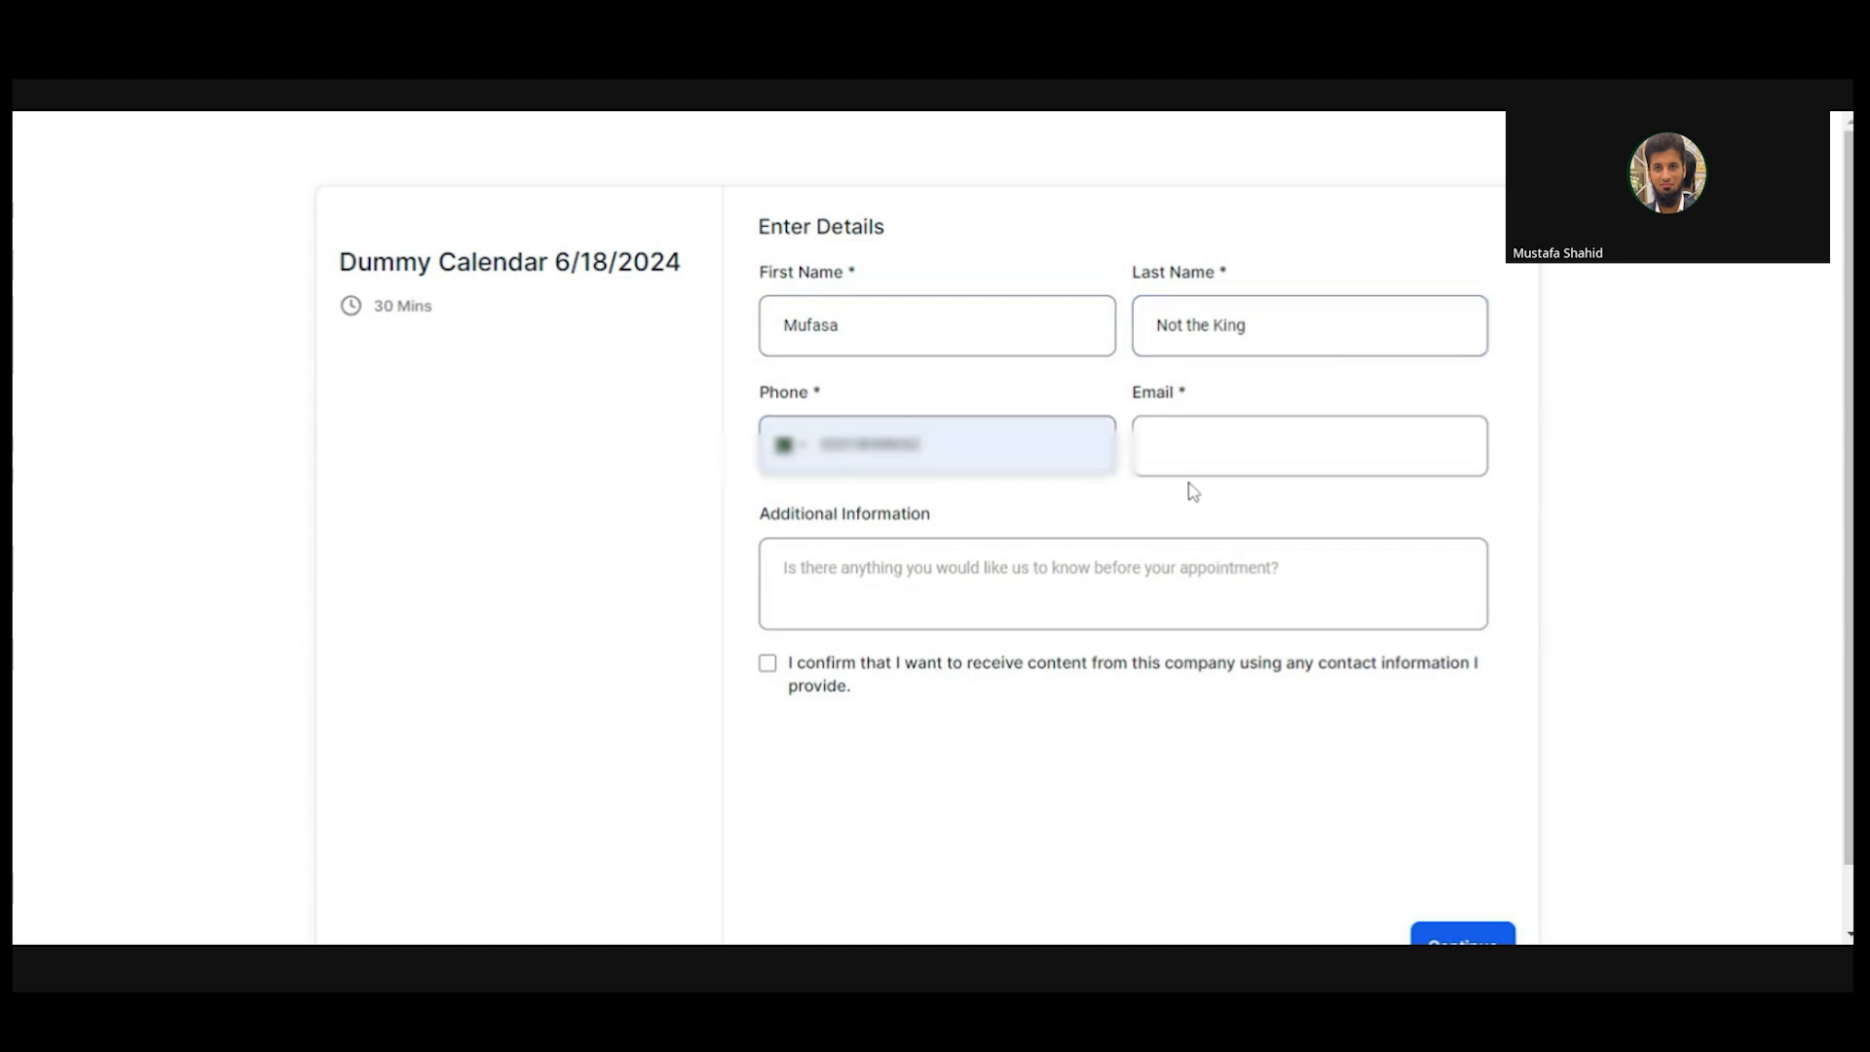
- Pick the saved e-mail, add the note 'I dont know', give consent and submit
left_click(1208, 450)
type("muf")
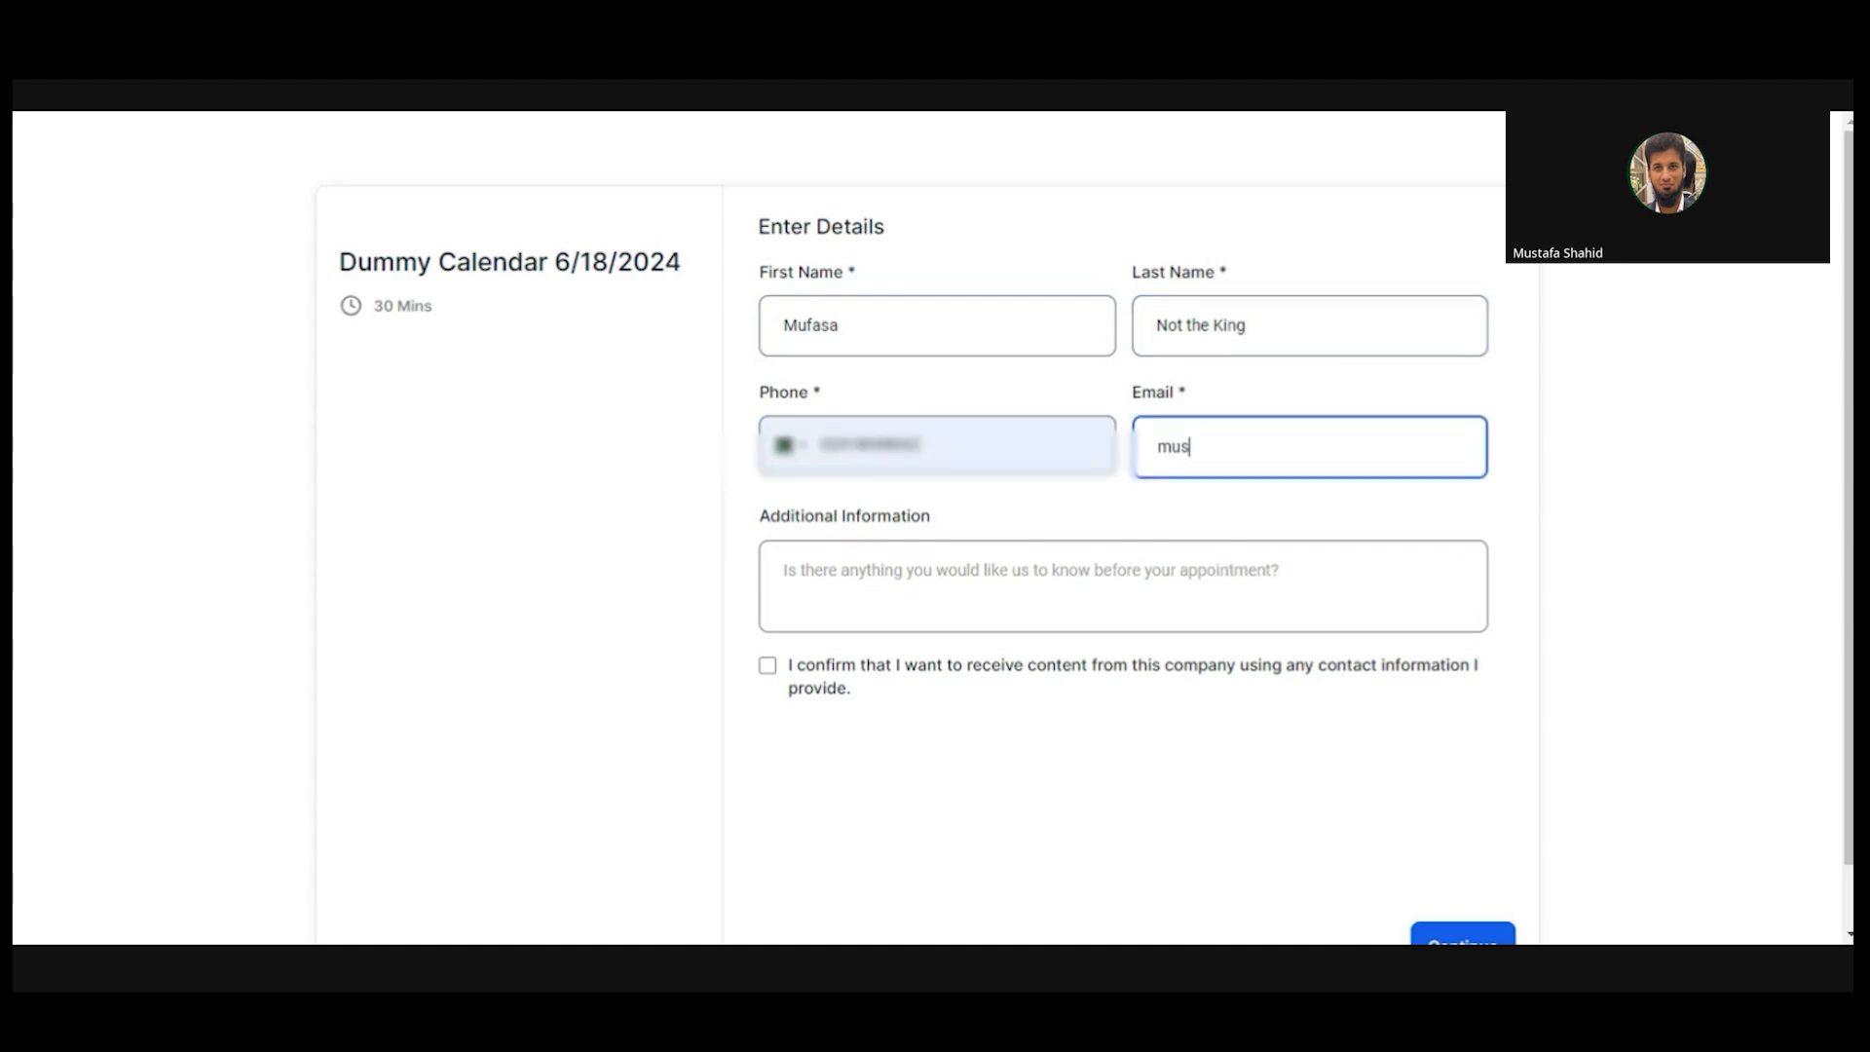
type("a")
key("Down")
key("Return")
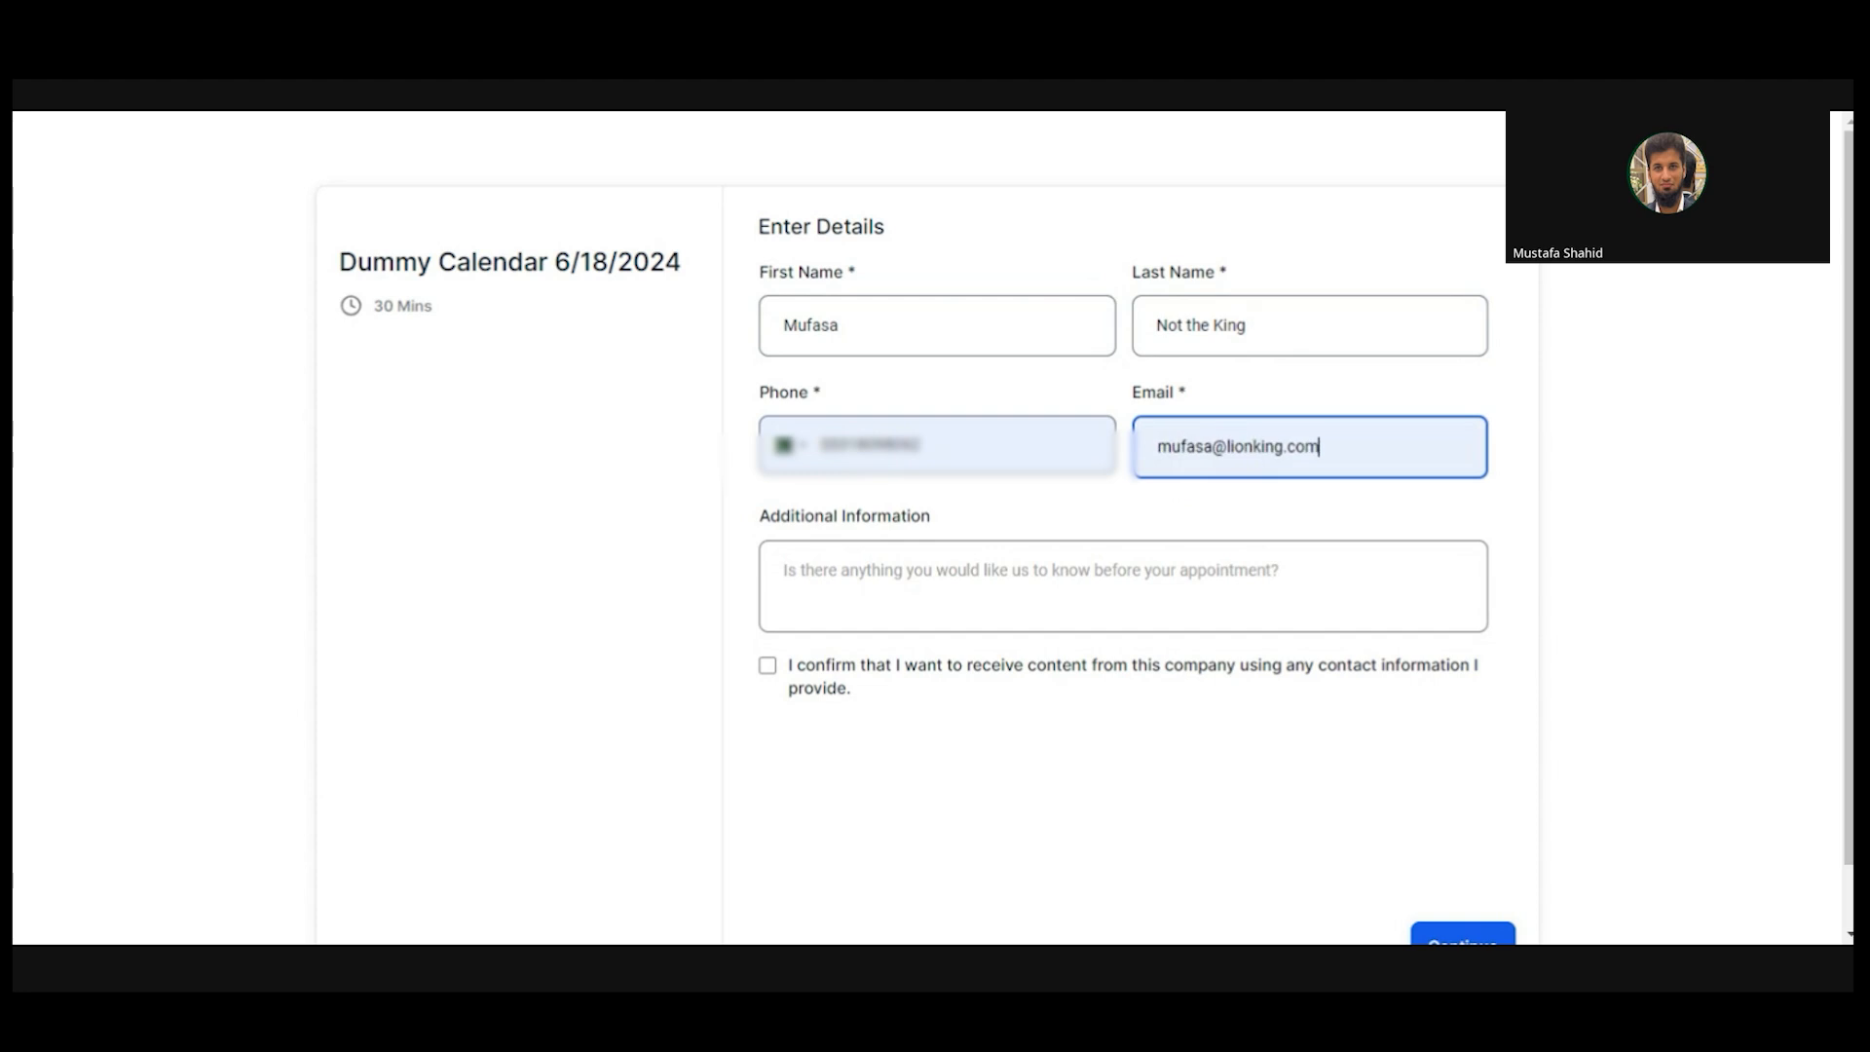
key("Tab")
type("I dont")
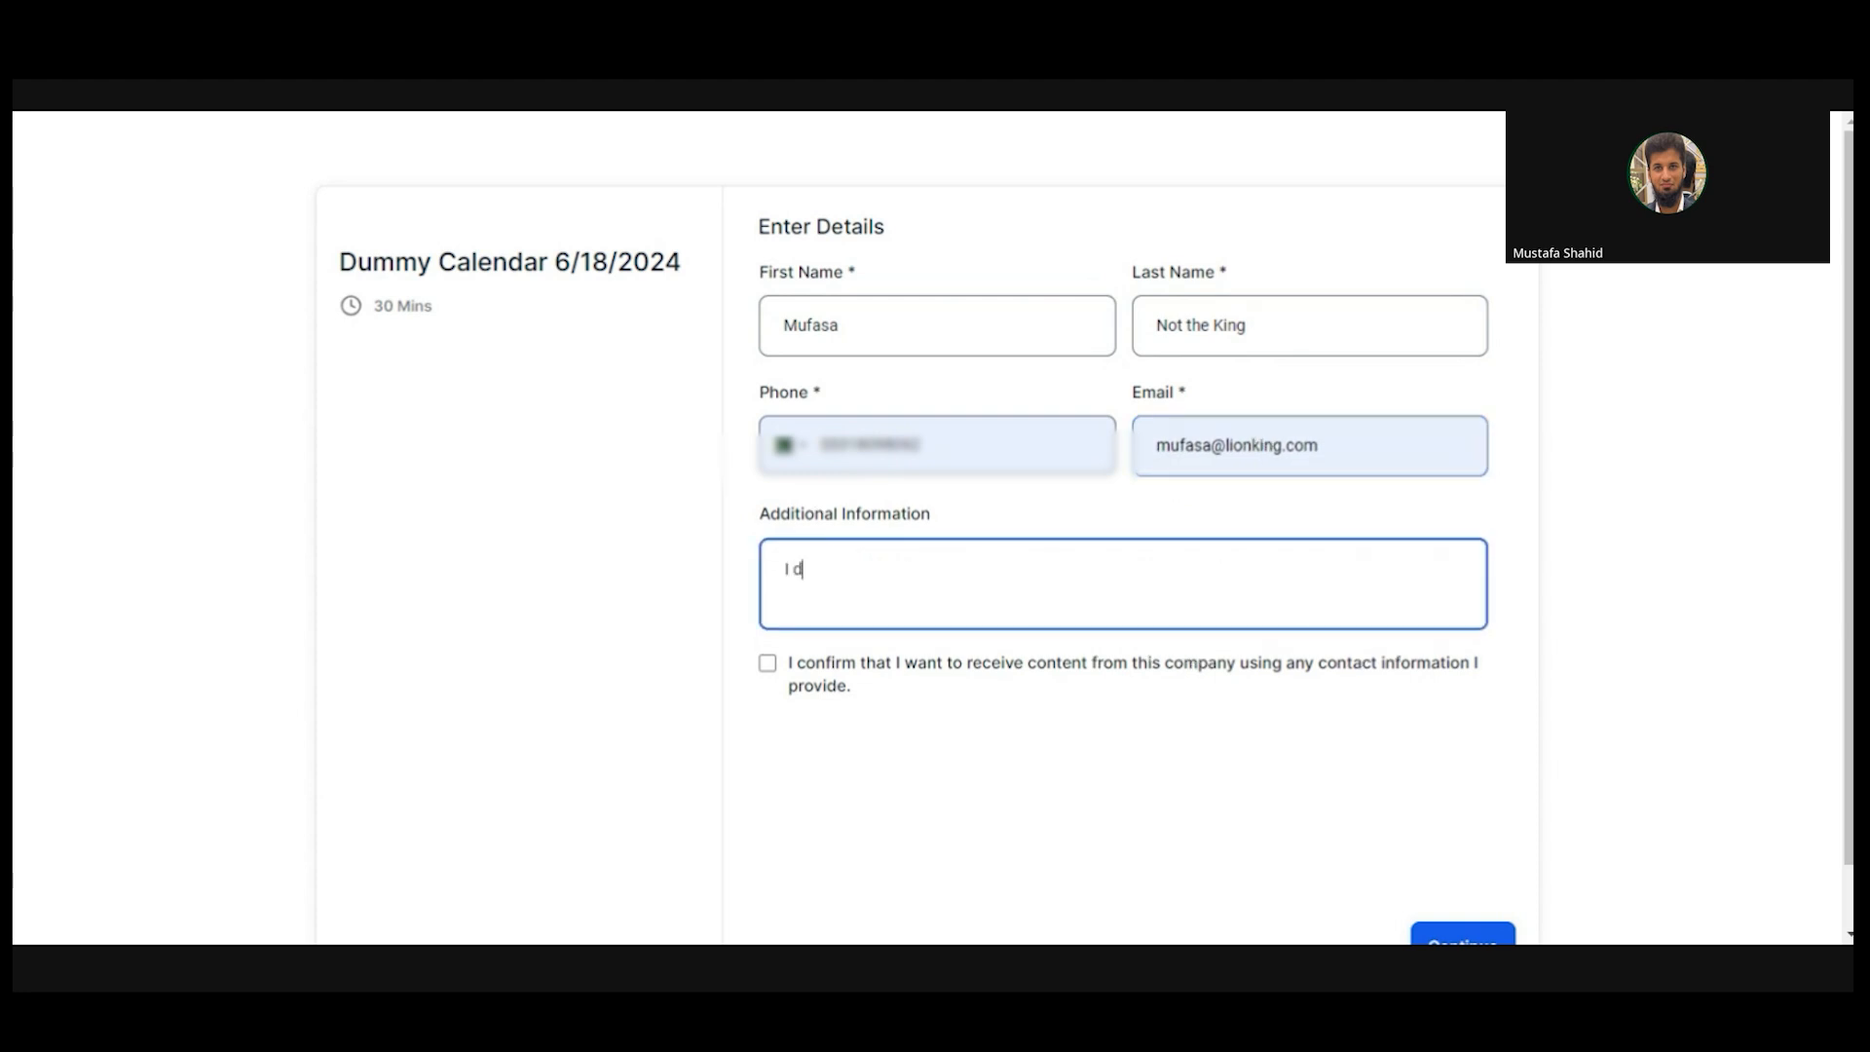
type(" know")
left_click(767, 664)
left_click(1461, 939)
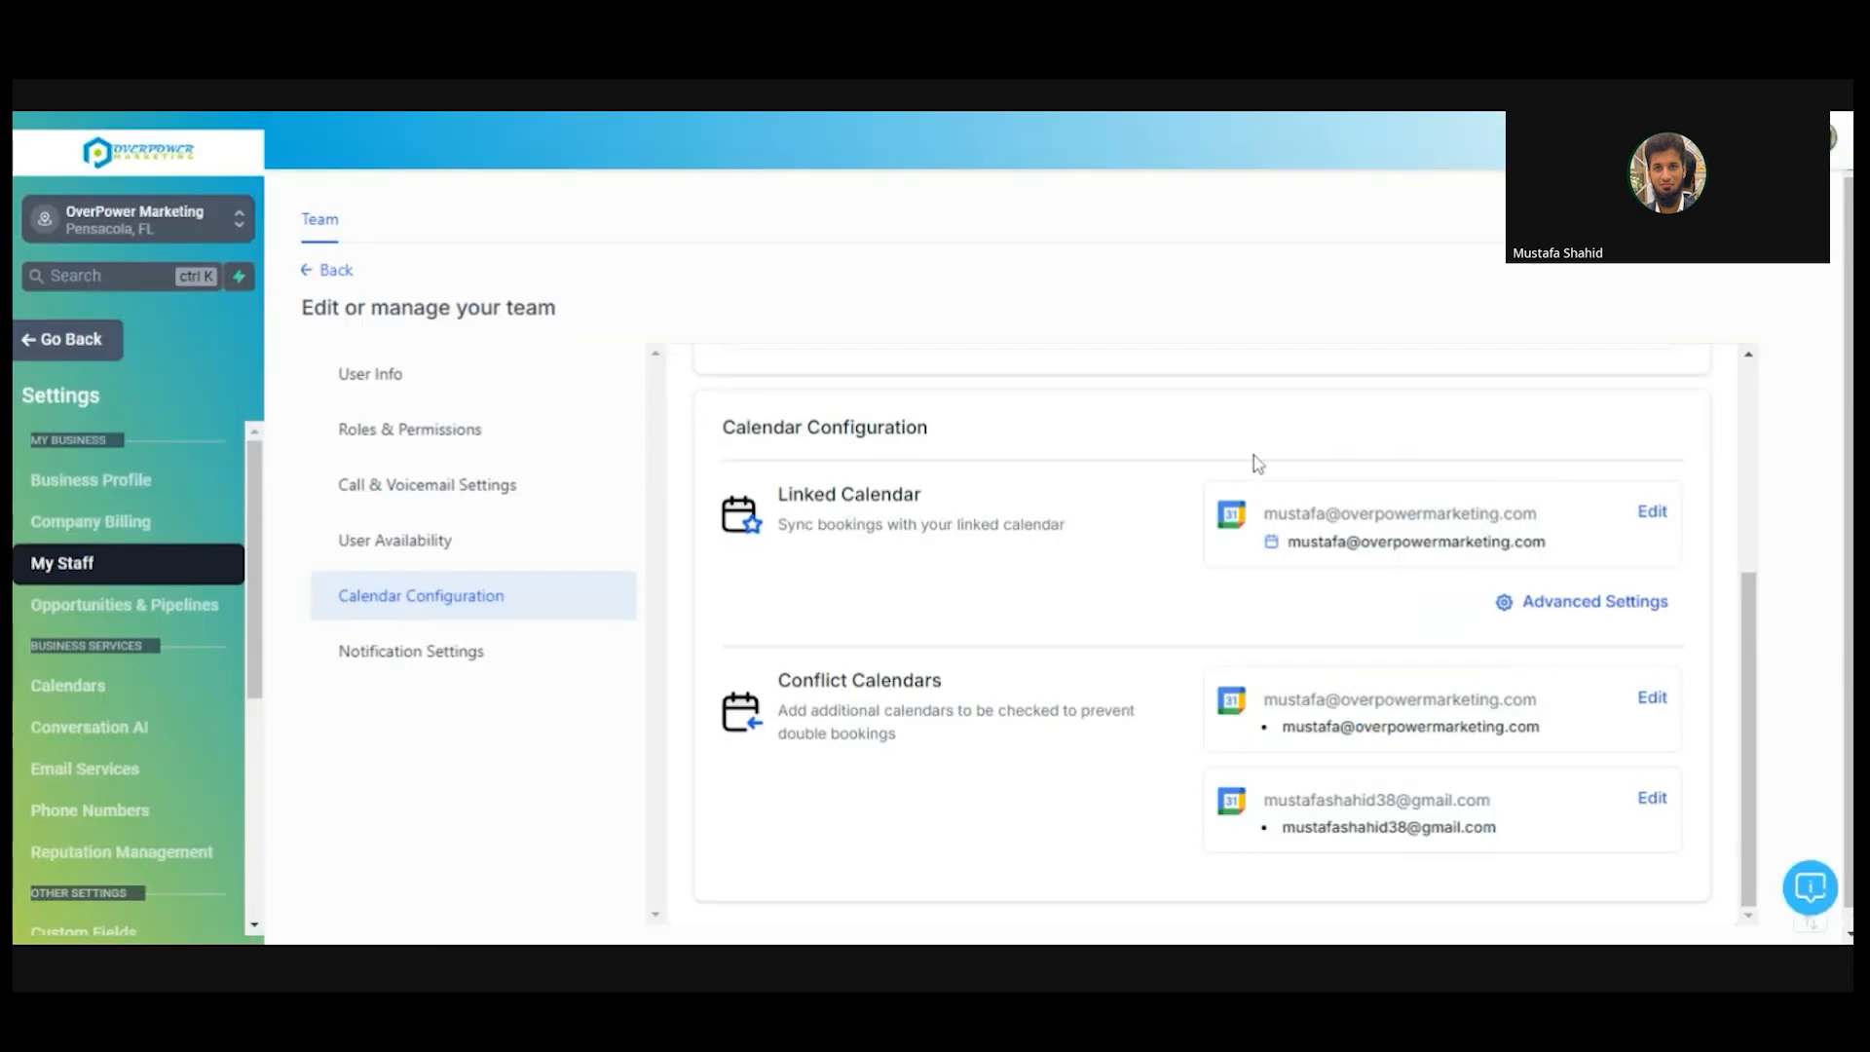
- Scroll through the Calendar Configuration panel and down the Settings sidebar
scroll(1754, 655, "up", 2)
scroll(1753, 656, "down", 1)
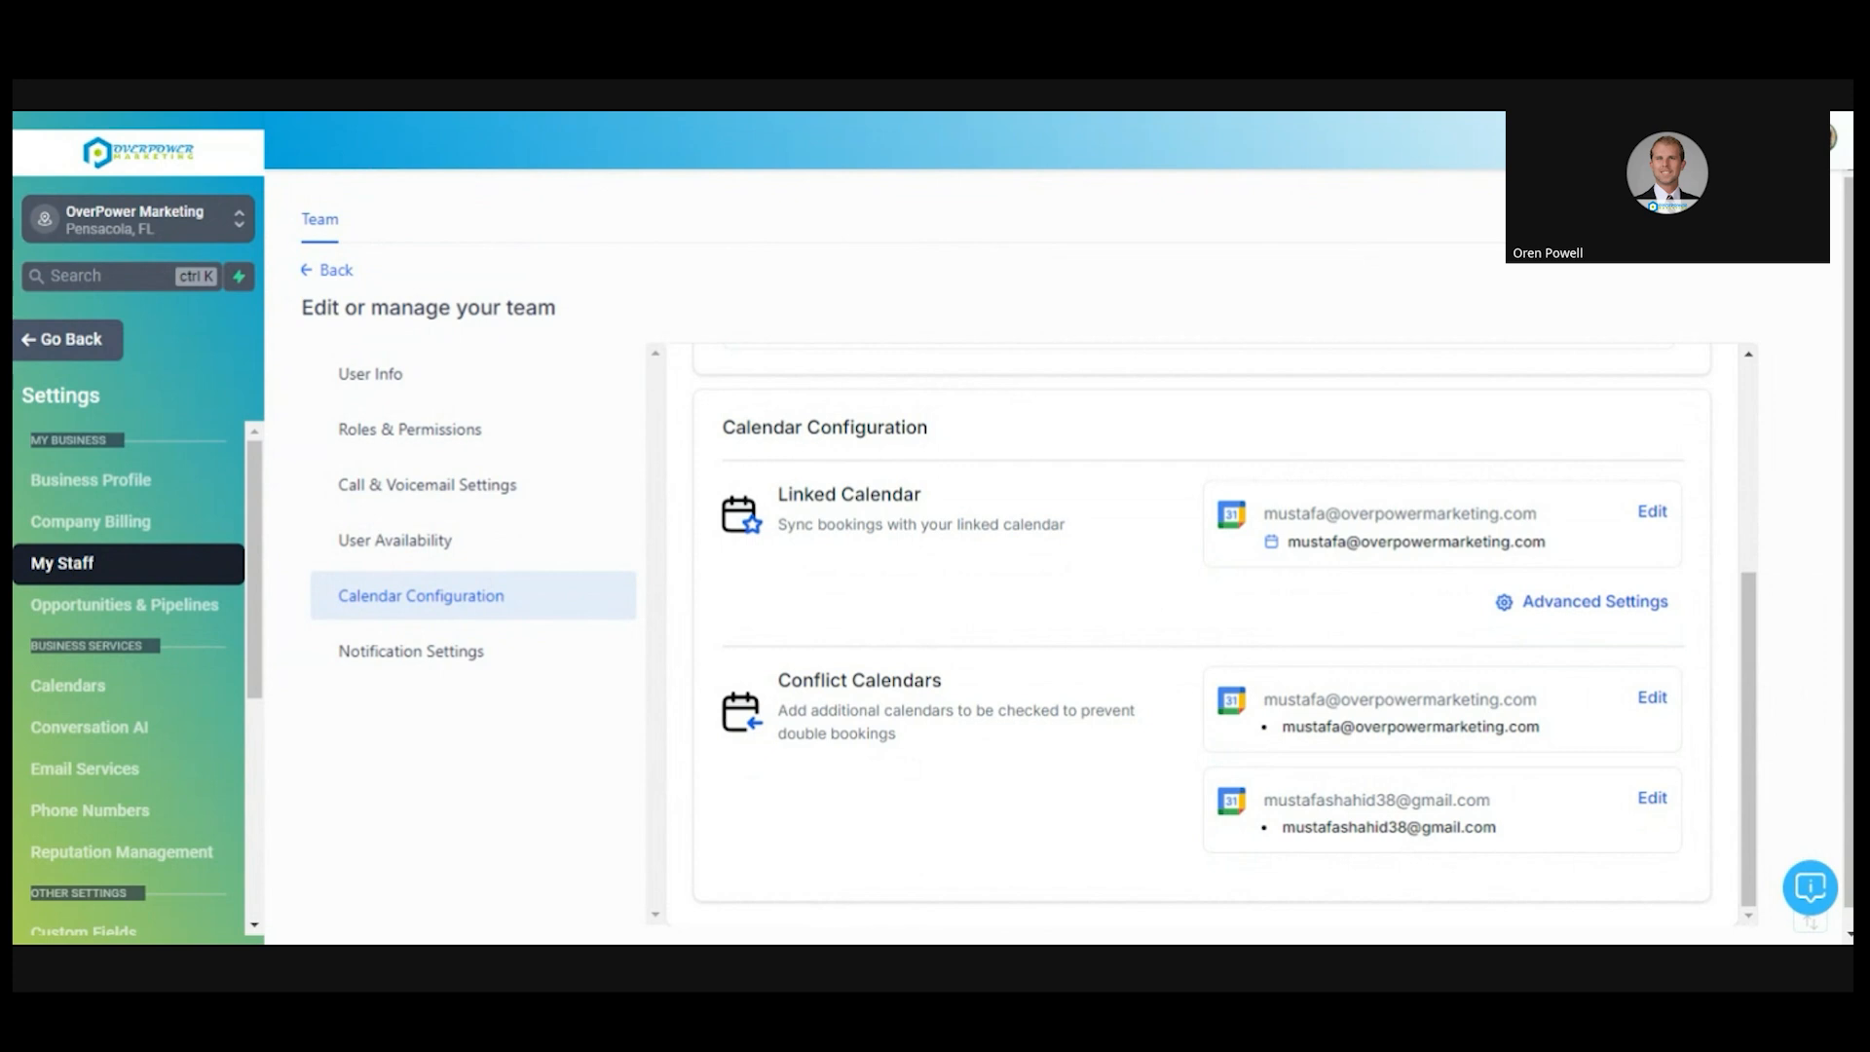
scroll(1744, 768, "up", 2)
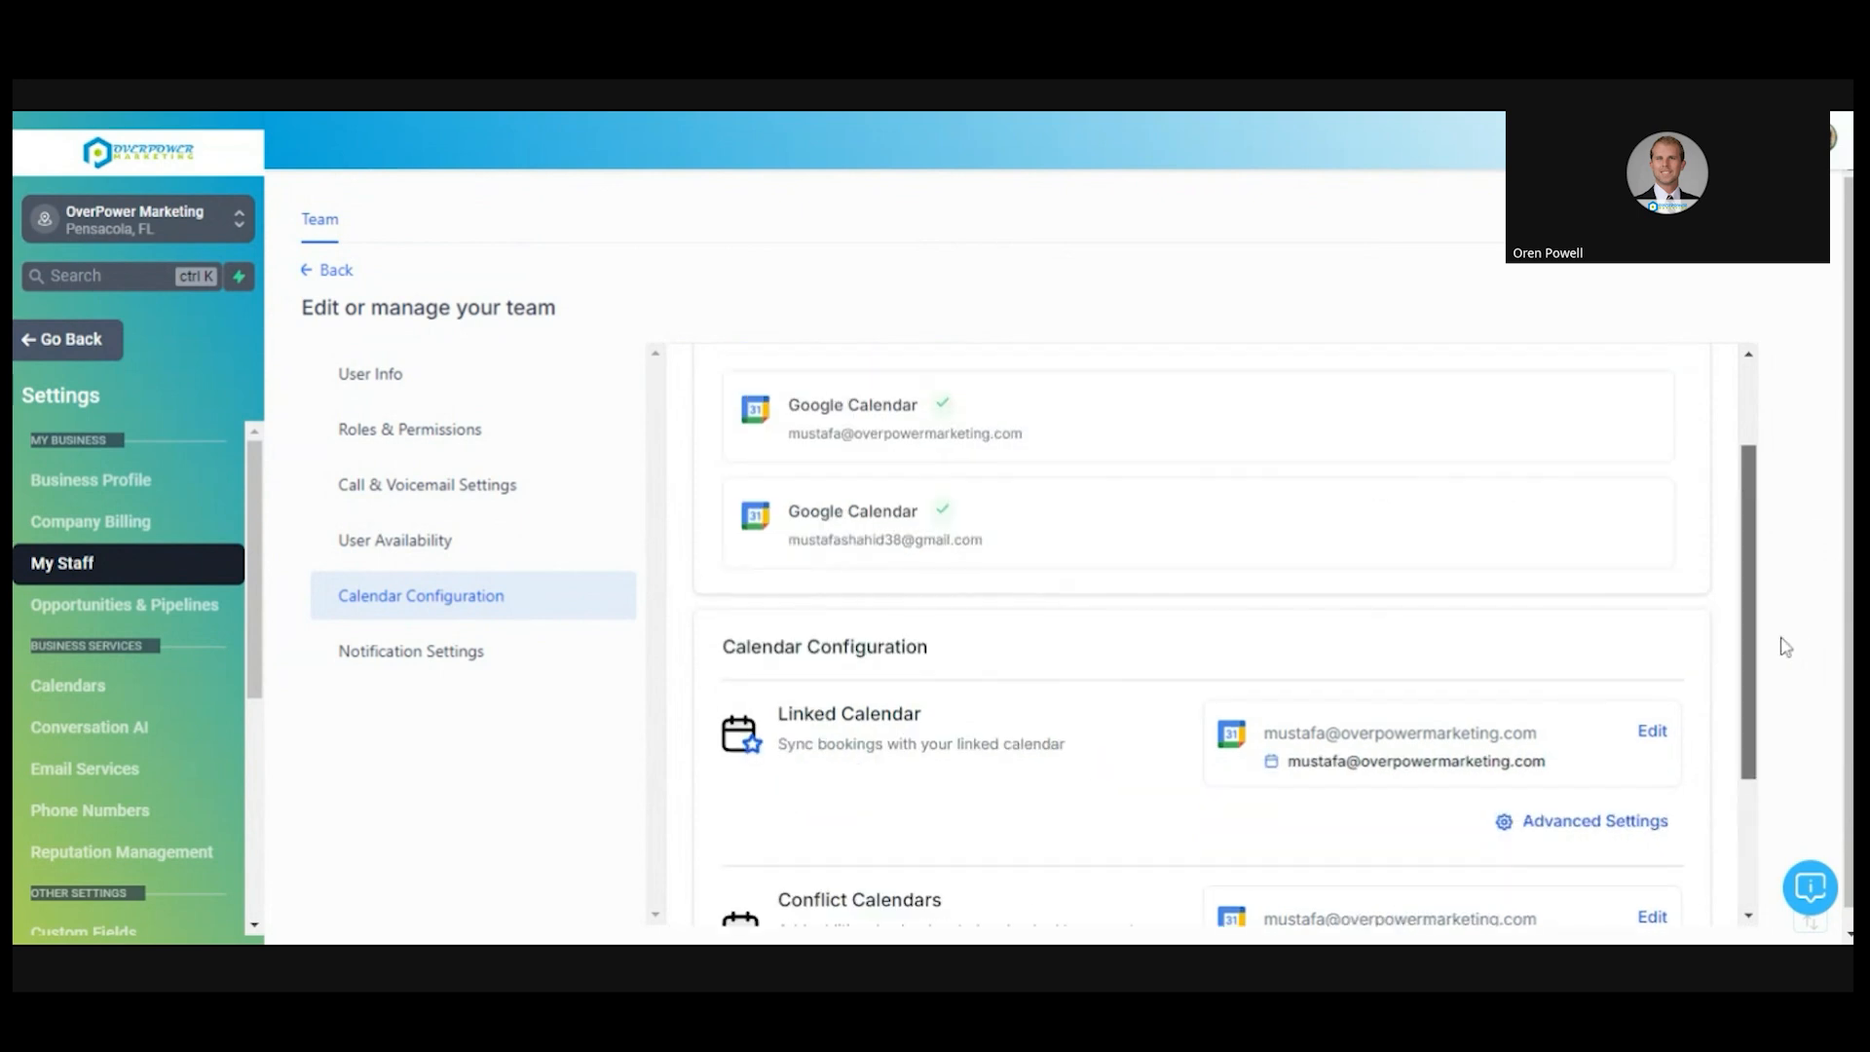
scroll(1785, 646, "up", 2)
scroll(1766, 429, "down", 4)
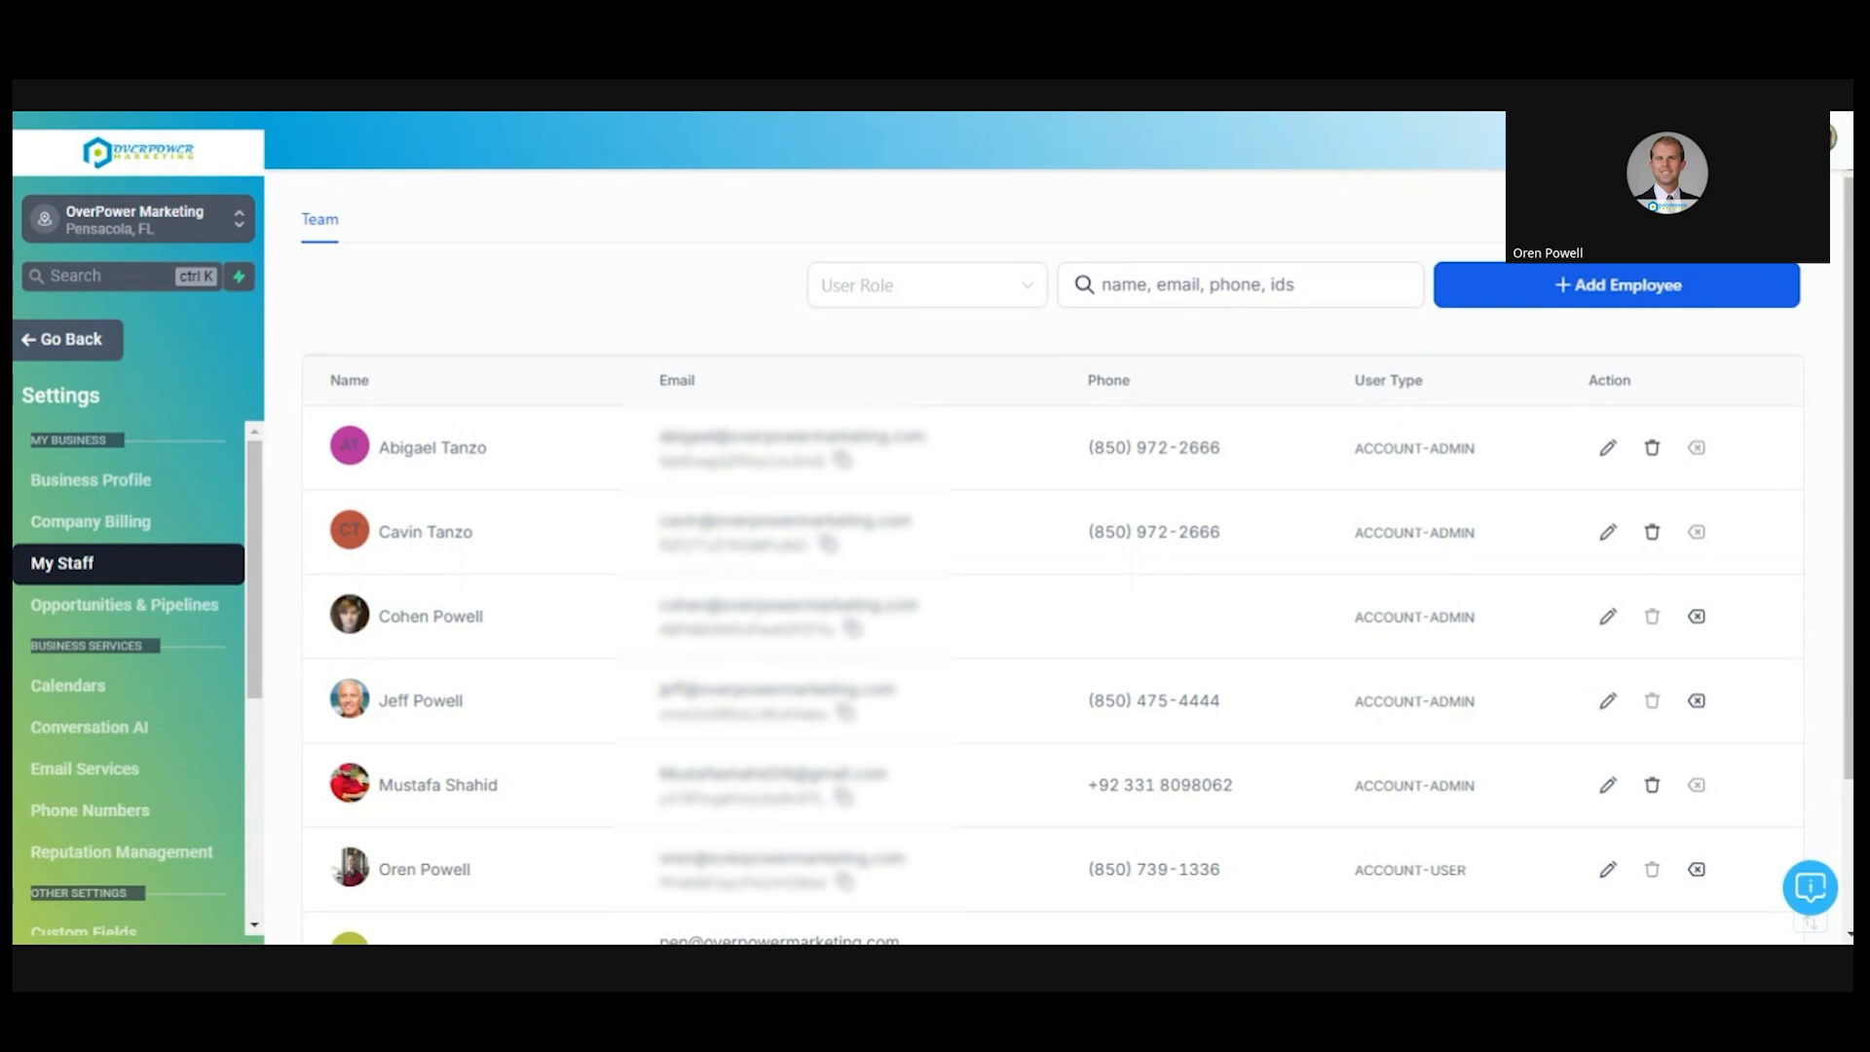
left_click_drag(256, 572, 273, 762)
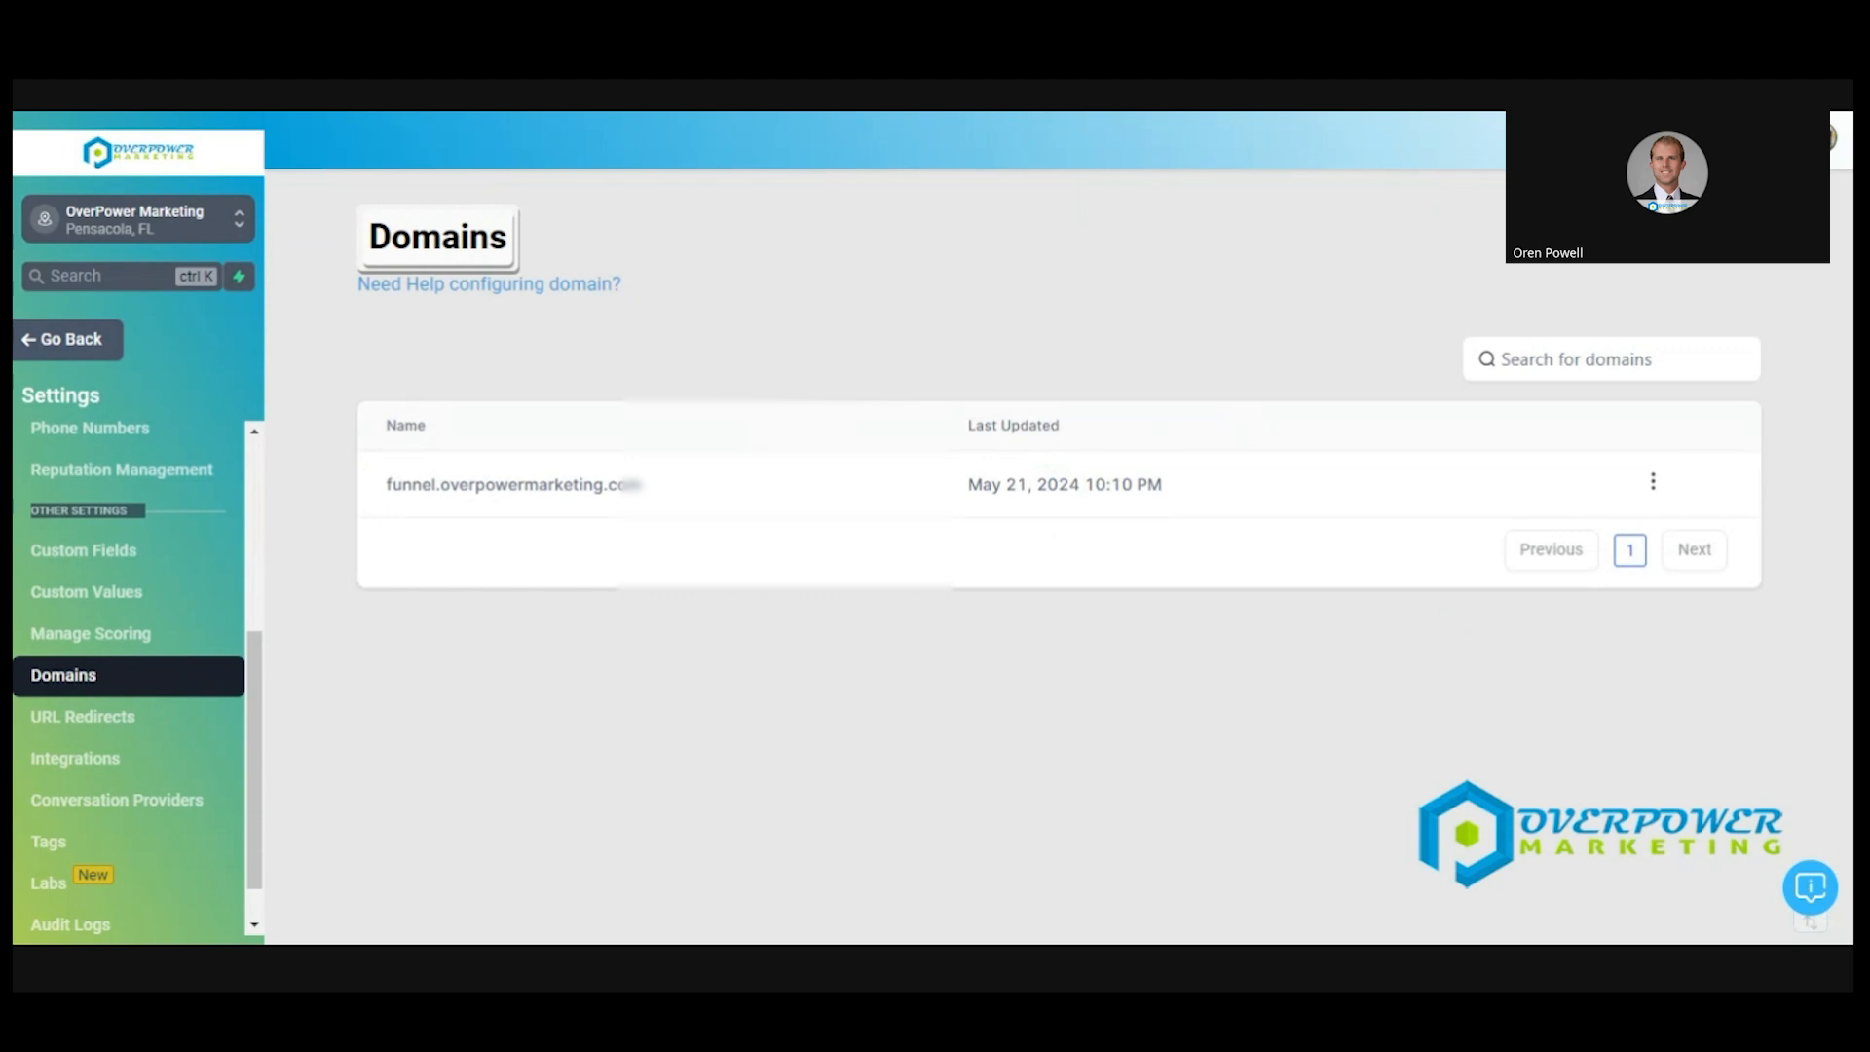
- Start connecting a new domain, then cancel, leaving funnel.overpowermarketing.com as the only domain
left_click(1685, 237)
left_click(977, 553)
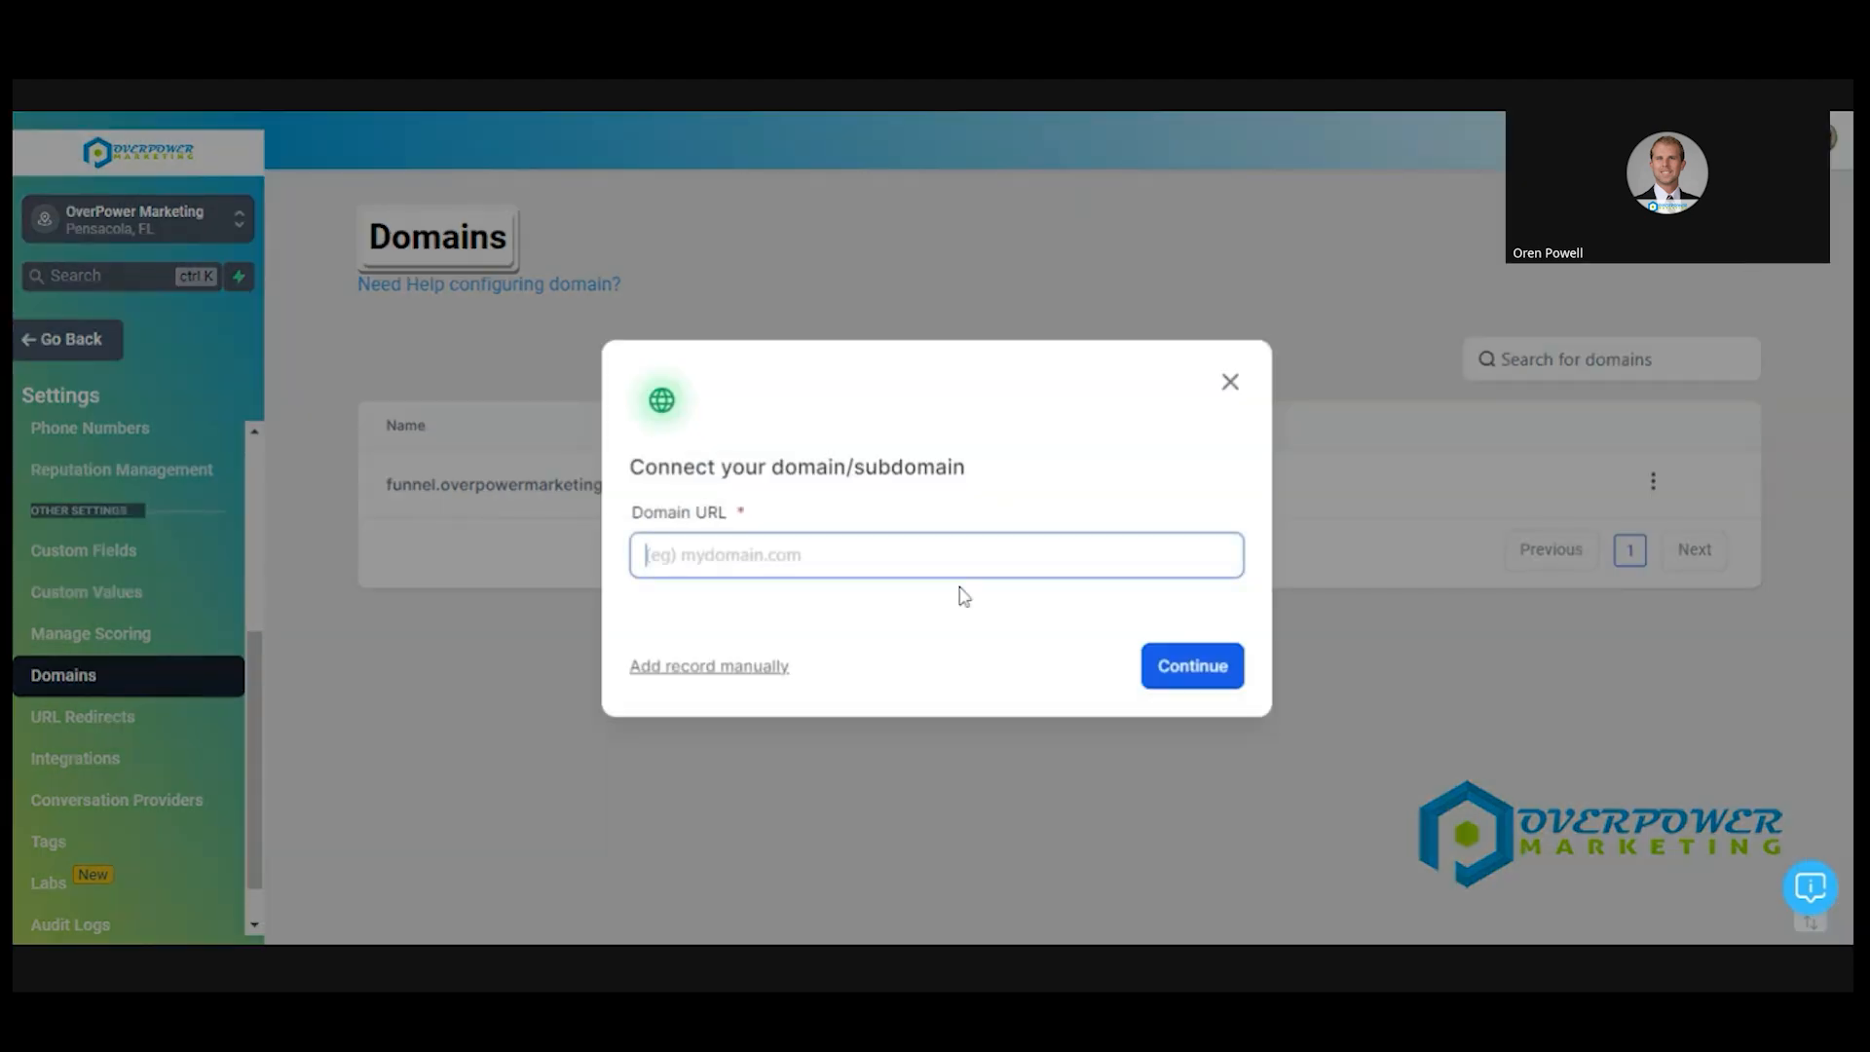
left_click(1230, 381)
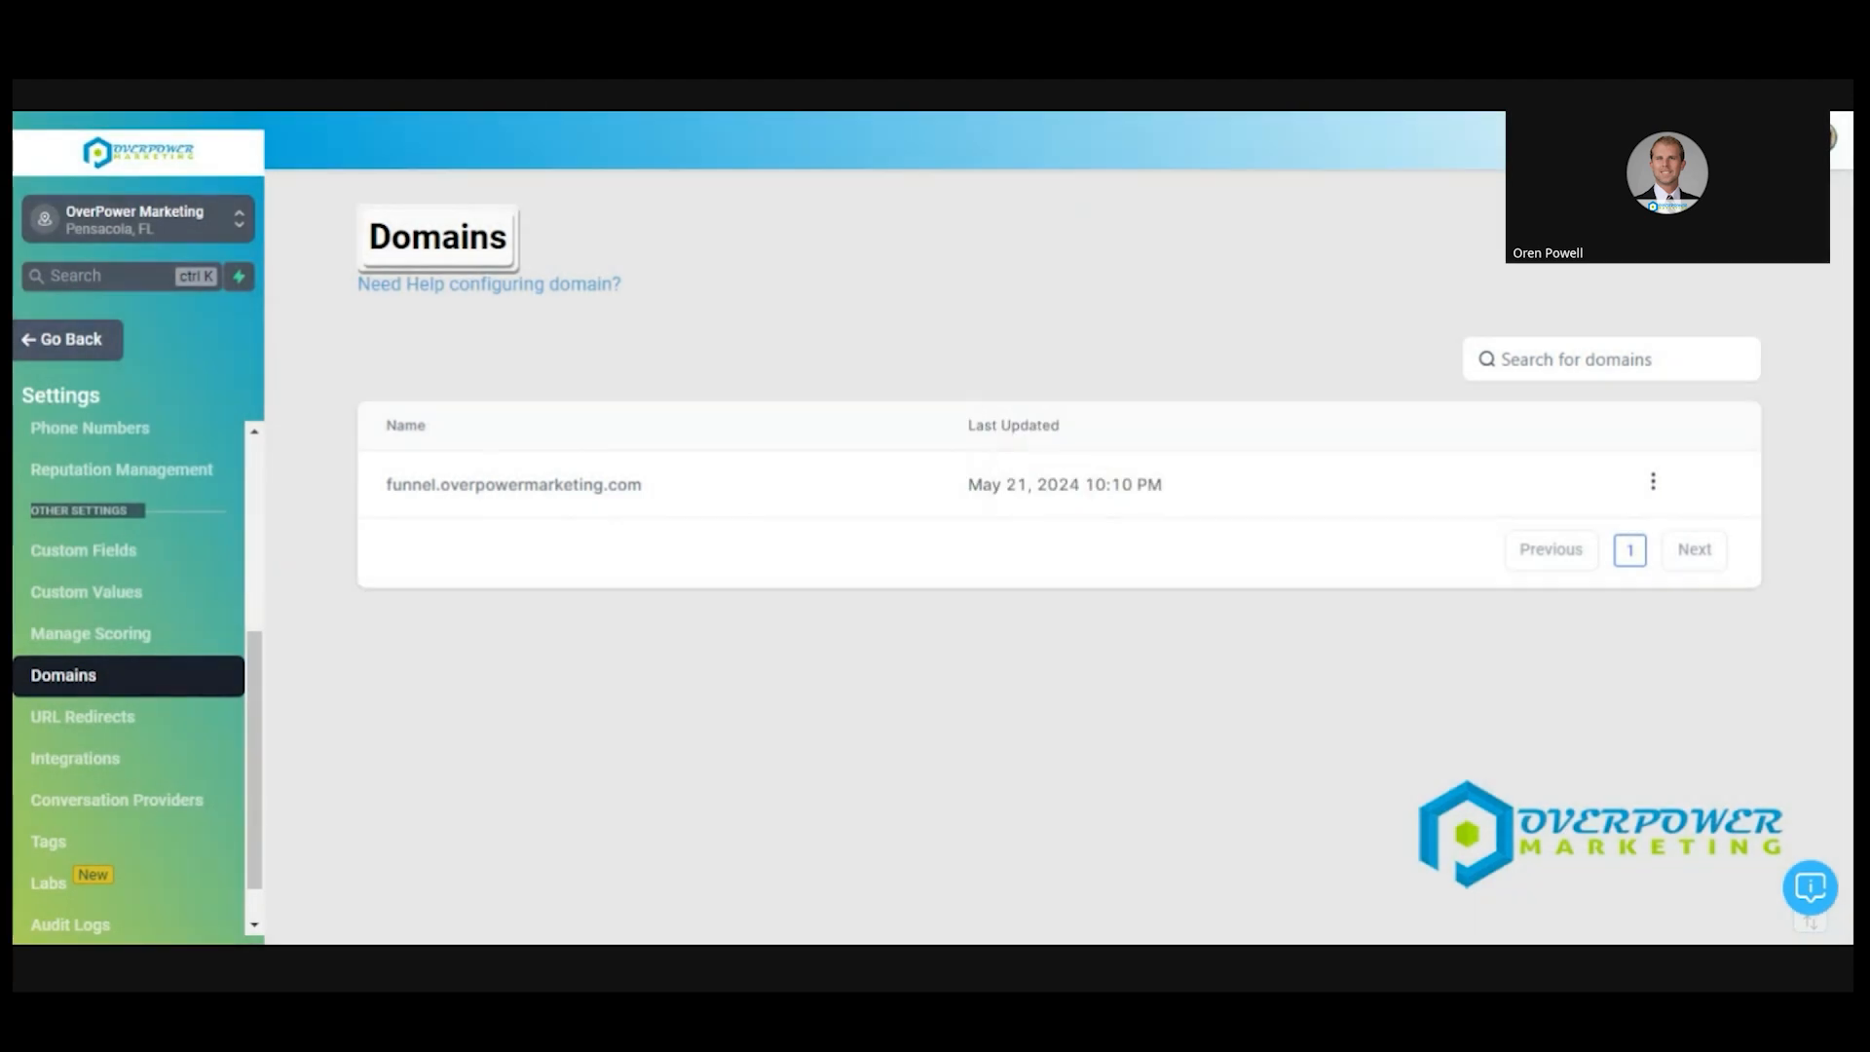